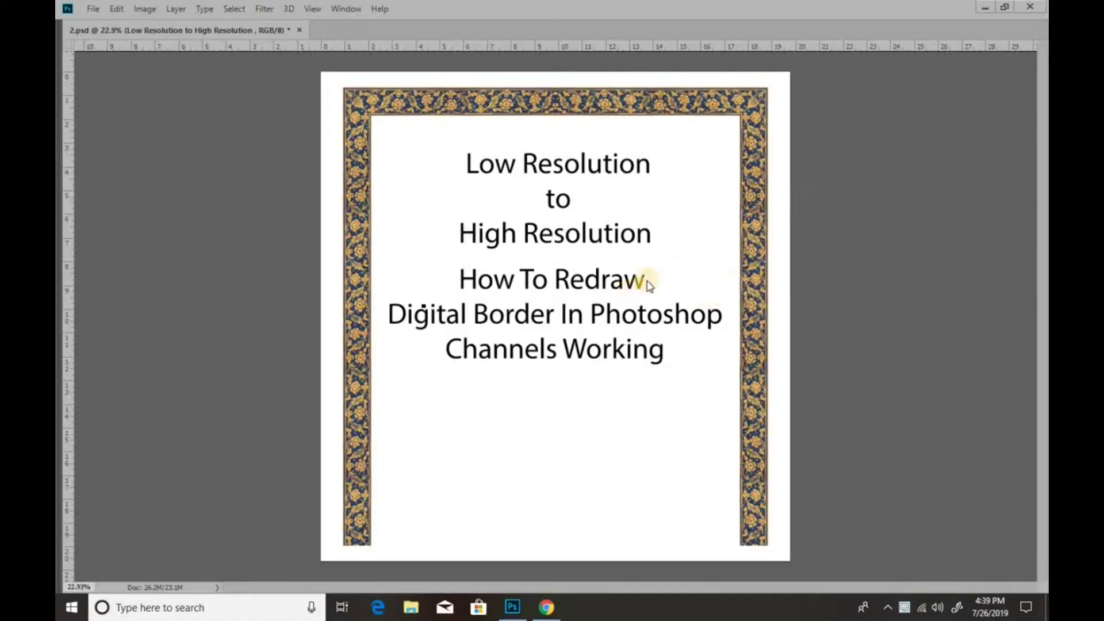
Go full-screen and zoom in on the border's top-left corner, panning right along it.
key(f)
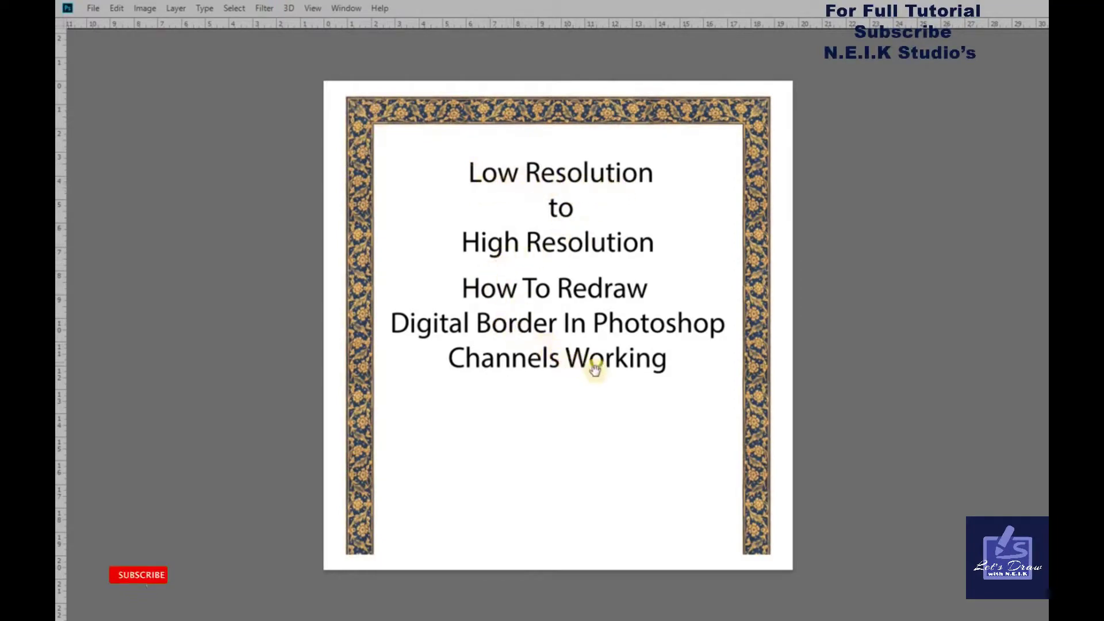
mouse_move(379, 115)
mouse_down()
mouse_move(536, 134)
mouse_move(586, 237)
mouse_move(574, 242)
mouse_up()
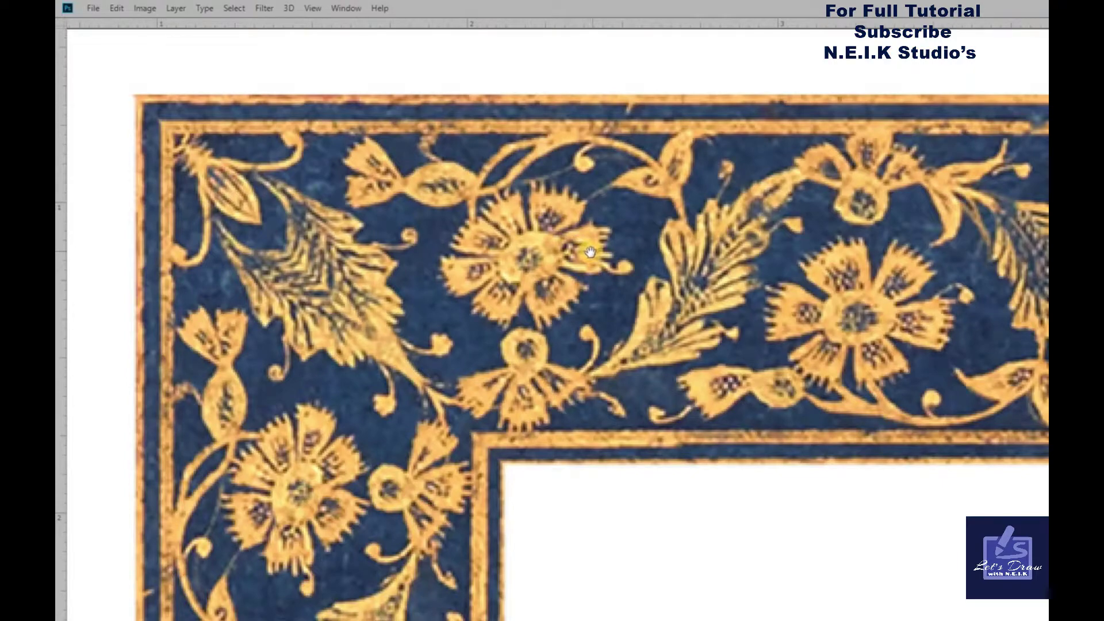
scroll(402, 250, right, 5)
scroll(448, 254, right, 5)
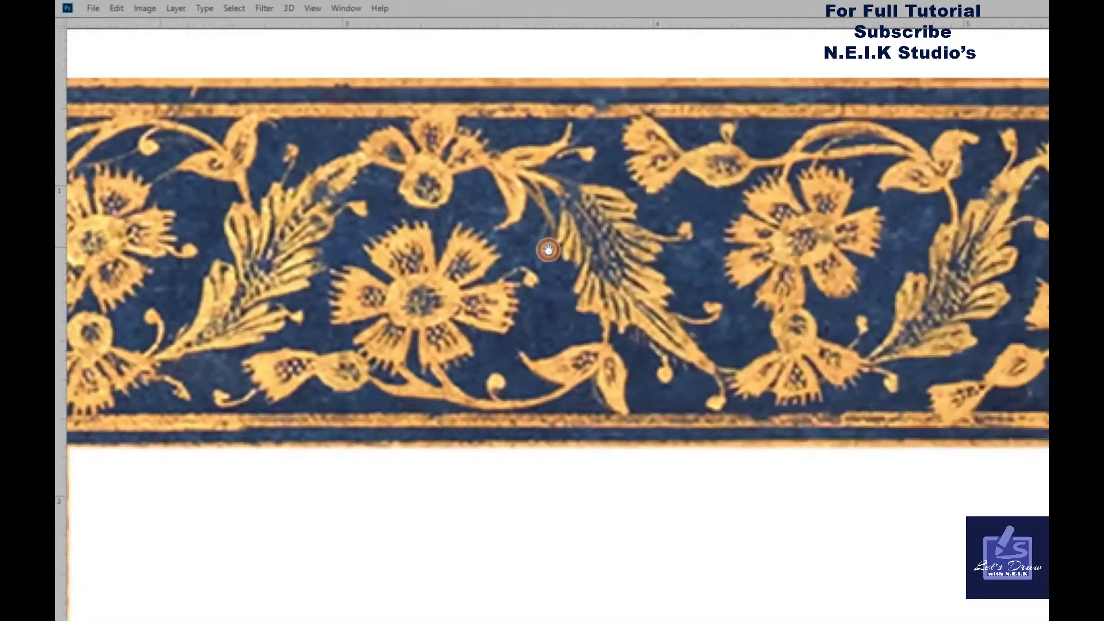
scroll(494, 259, right, 5)
scroll(540, 263, right, 5)
scroll(551, 264, right, 5)
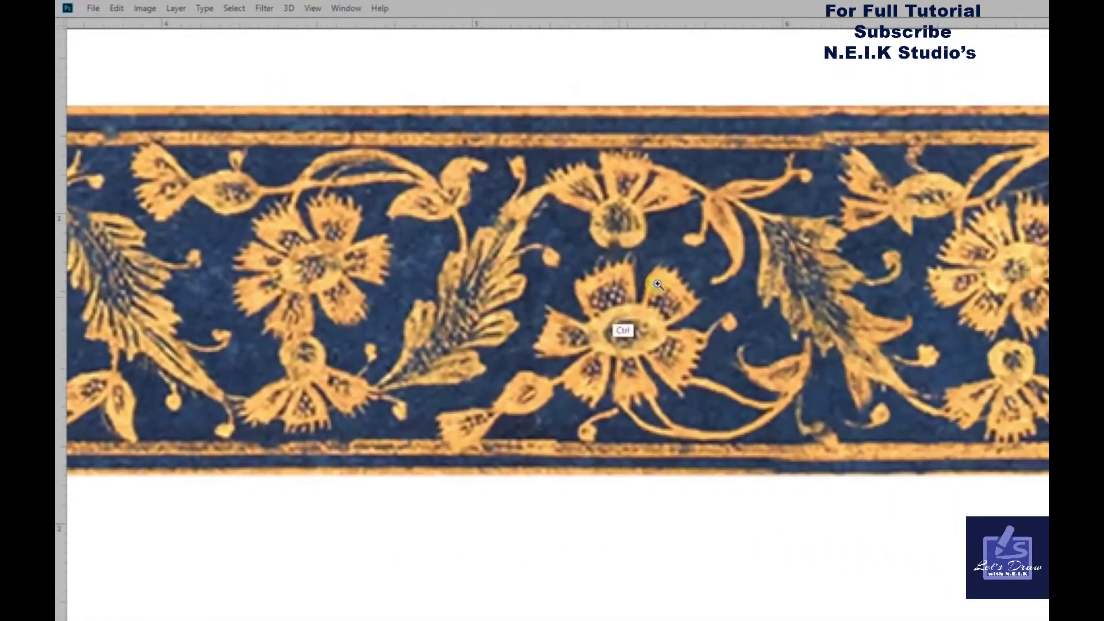
Inspect a border flower up close, then zoom back out and pan down the page.
mouse_move(621, 328)
mouse_down()
mouse_move(654, 316)
mouse_move(648, 286)
mouse_move(653, 318)
mouse_move(621, 321)
mouse_up()
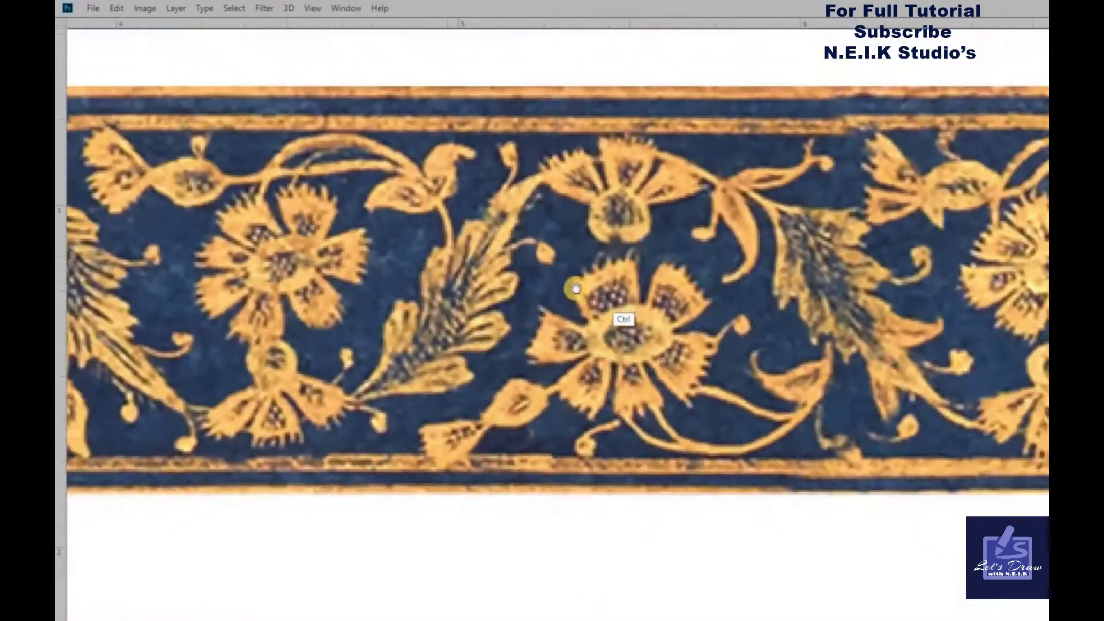
scroll(641, 290, right, 5)
scroll(616, 278, right, 5)
scroll(616, 277, right, 5)
scroll(609, 279, right, 5)
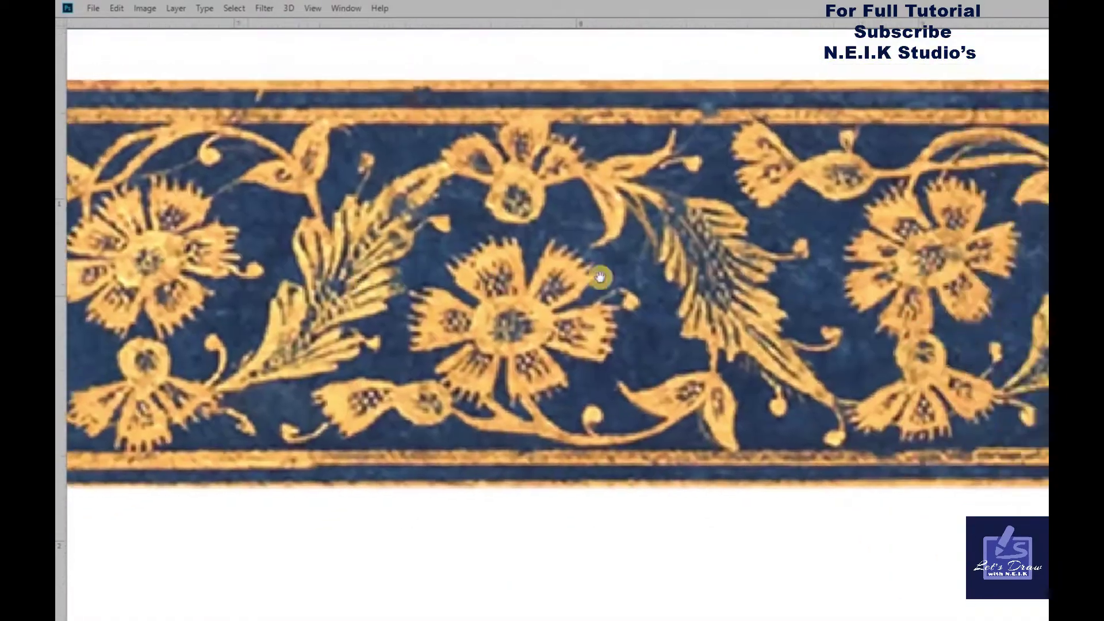
scroll(601, 281, right, 5)
scroll(599, 285, right, 5)
scroll(599, 285, right, 5)
scroll(552, 305, right, 5)
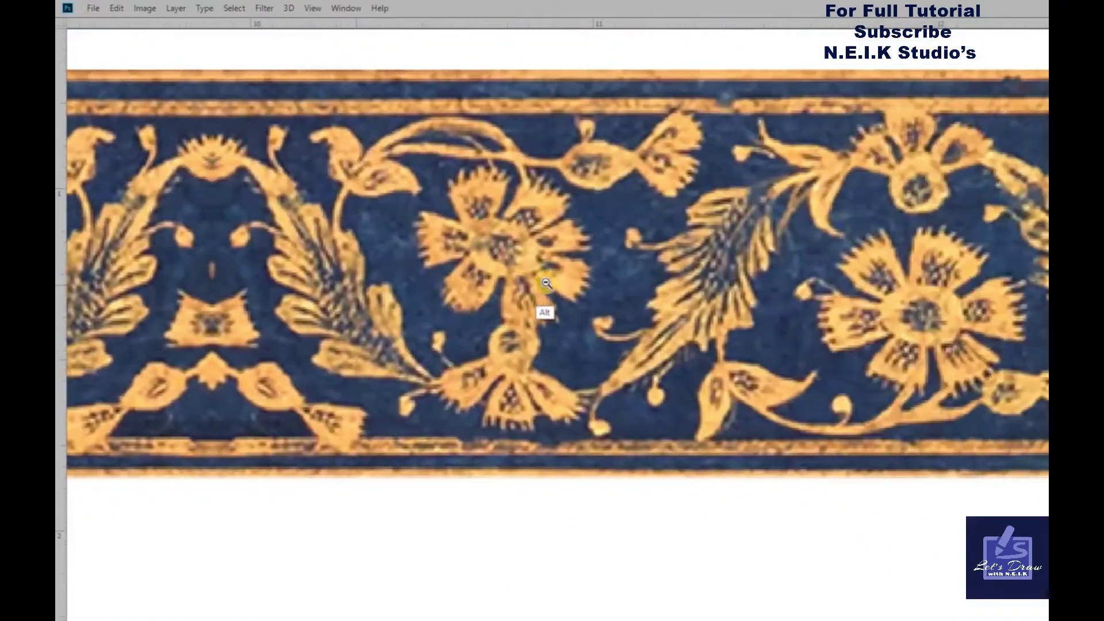
alt+click(549, 284)
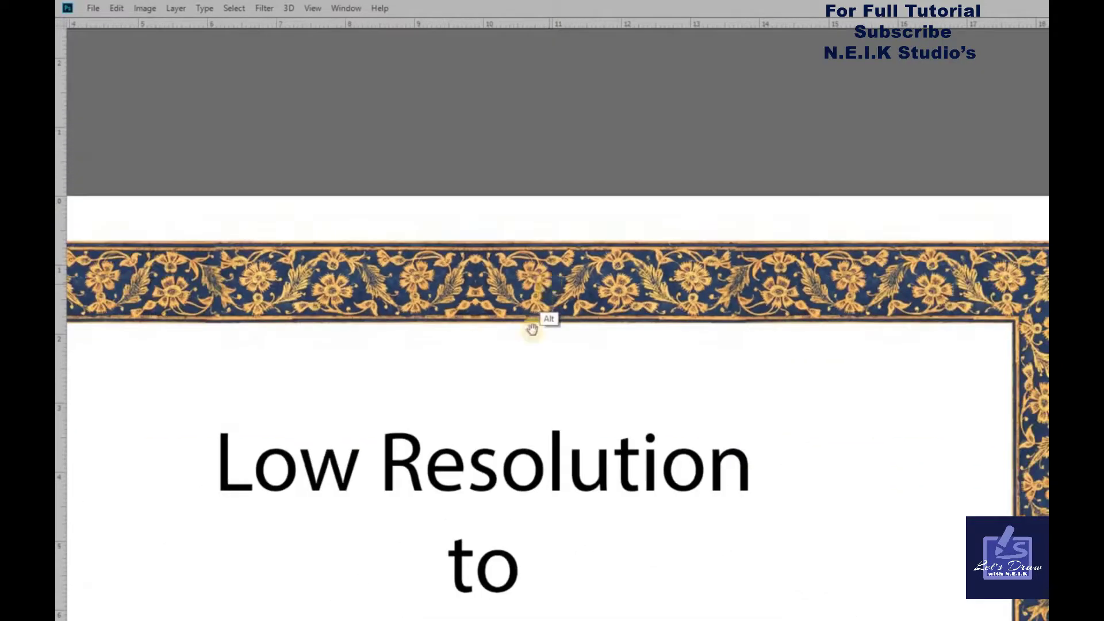
scroll(532, 329, down, 2)
scroll(553, 248, down, 1)
scroll(535, 302, down, 1)
scroll(523, 310, down, 1)
text(Lets S)
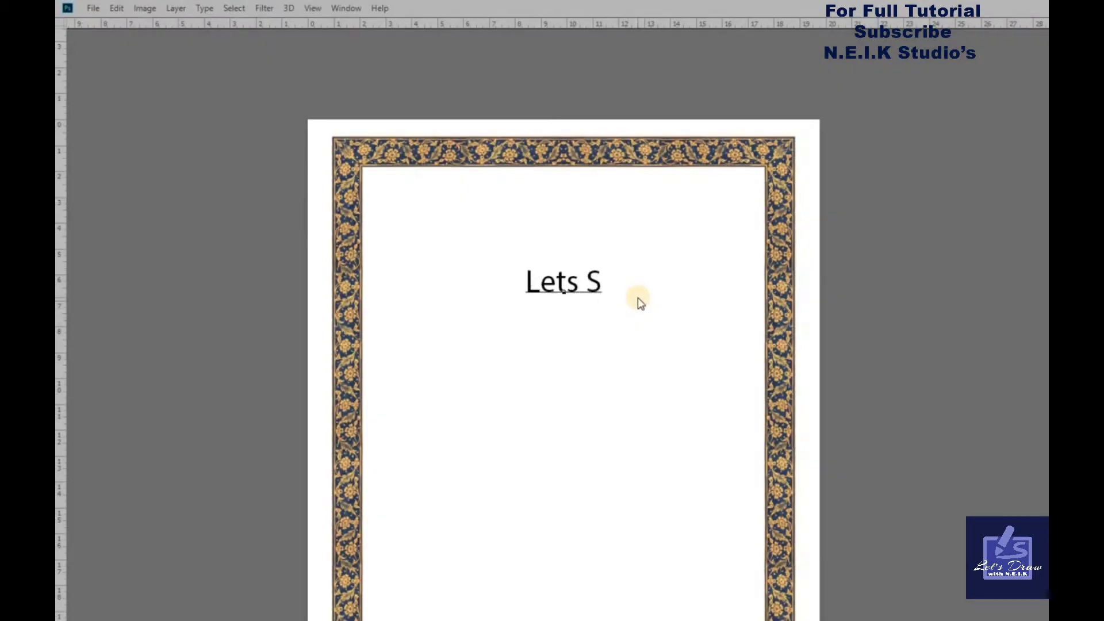
Enter the centred title as 'Lets Start', then zoom in on the top floral border.
text(tart)
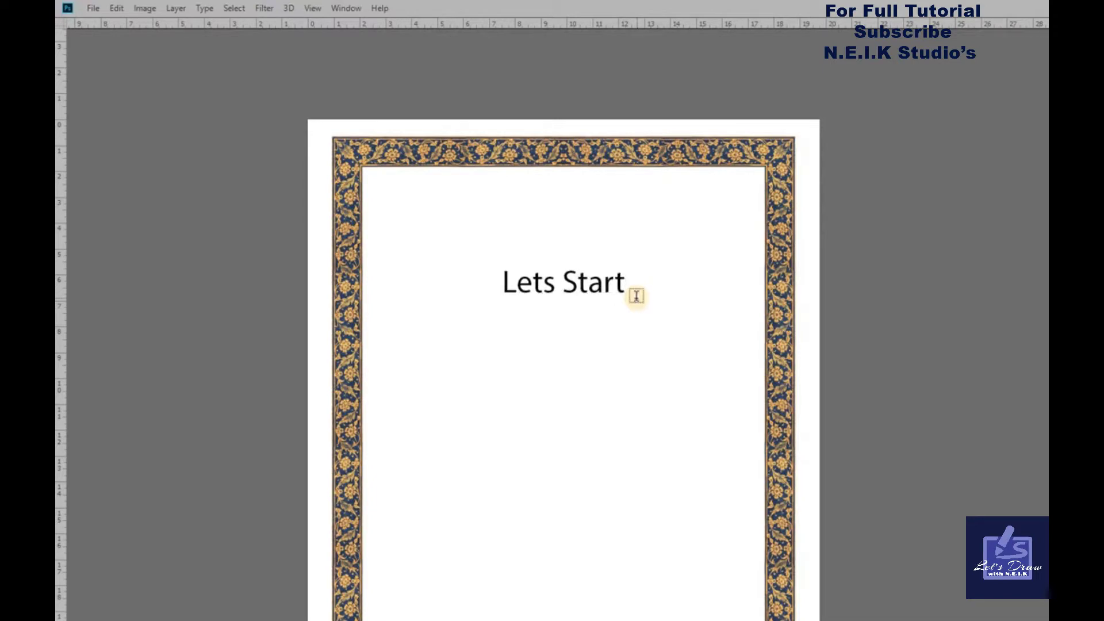
mouse_move(719, 241)
mouse_down()
mouse_move(663, 241)
mouse_move(679, 237)
mouse_up()
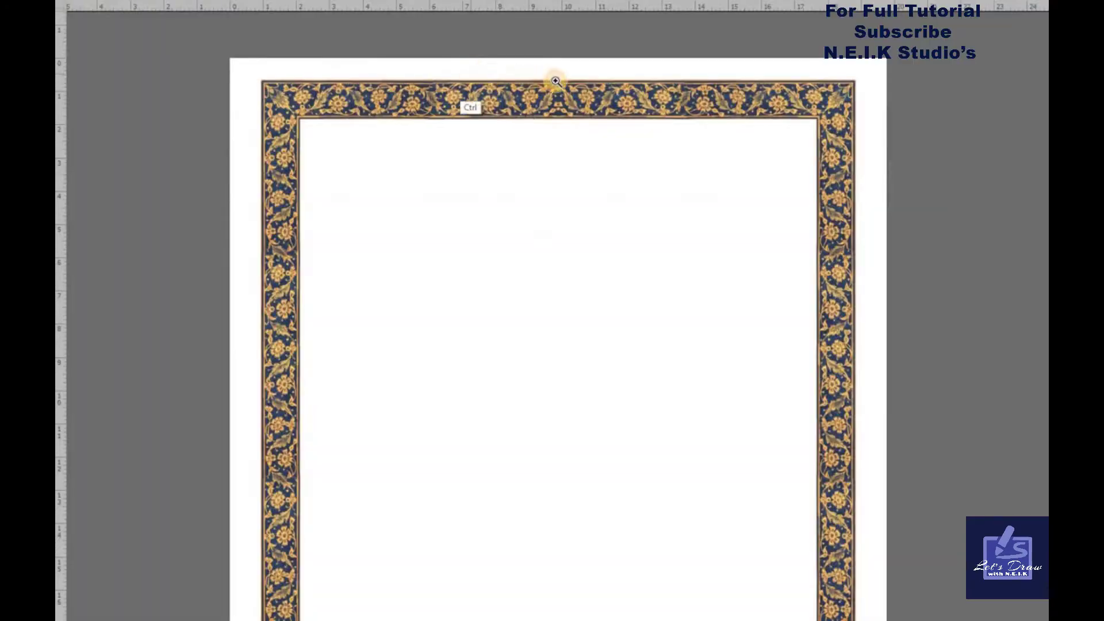
drag(555, 81, 575, 84)
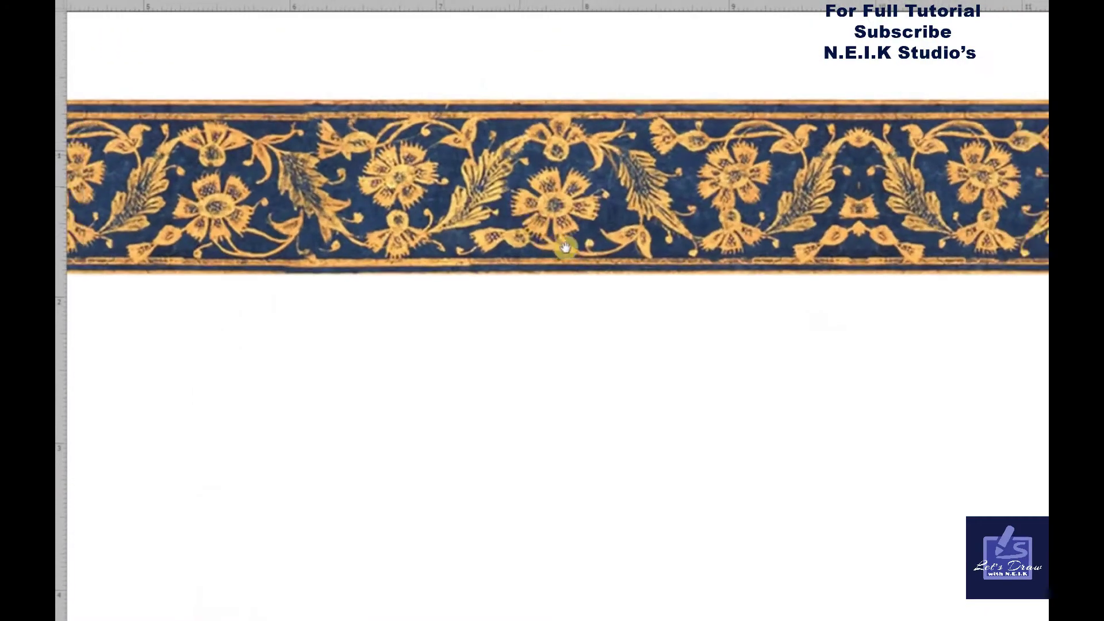
mouse_move(543, 232)
mouse_down()
mouse_move(593, 272)
mouse_move(626, 268)
mouse_up()
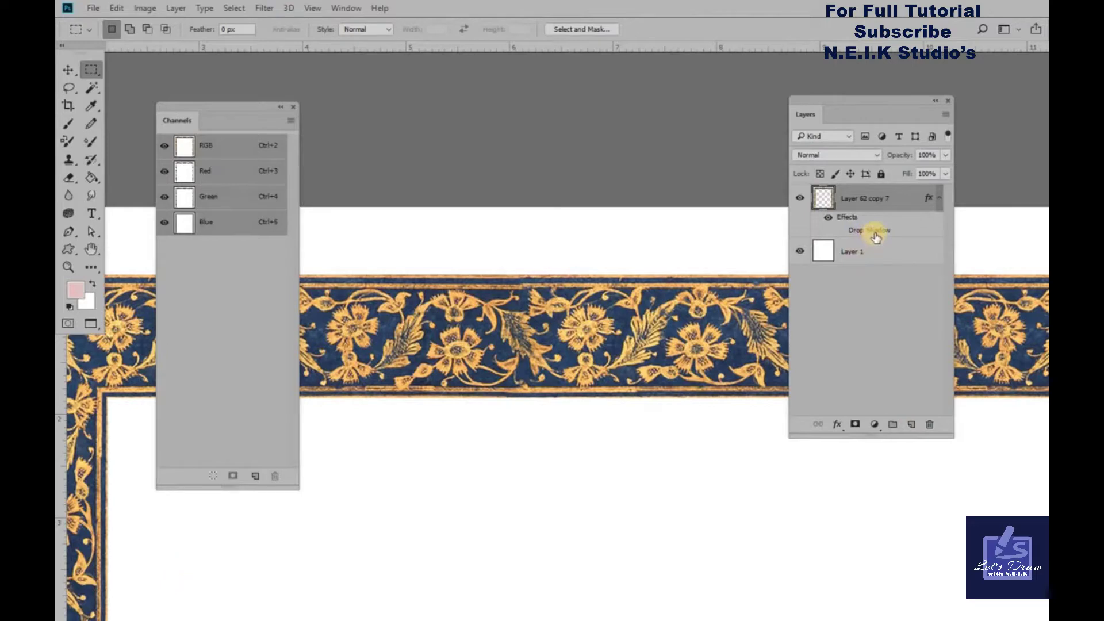
key(f)
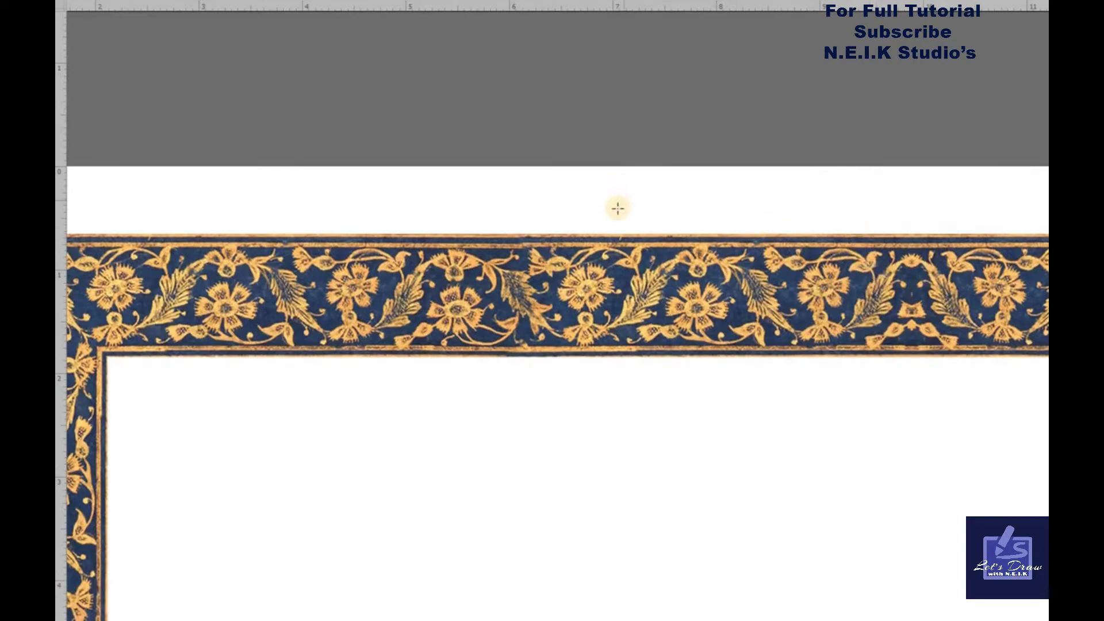
Create a Clipboard-preset document and paste the border strip into it.
key(ctrl+n)
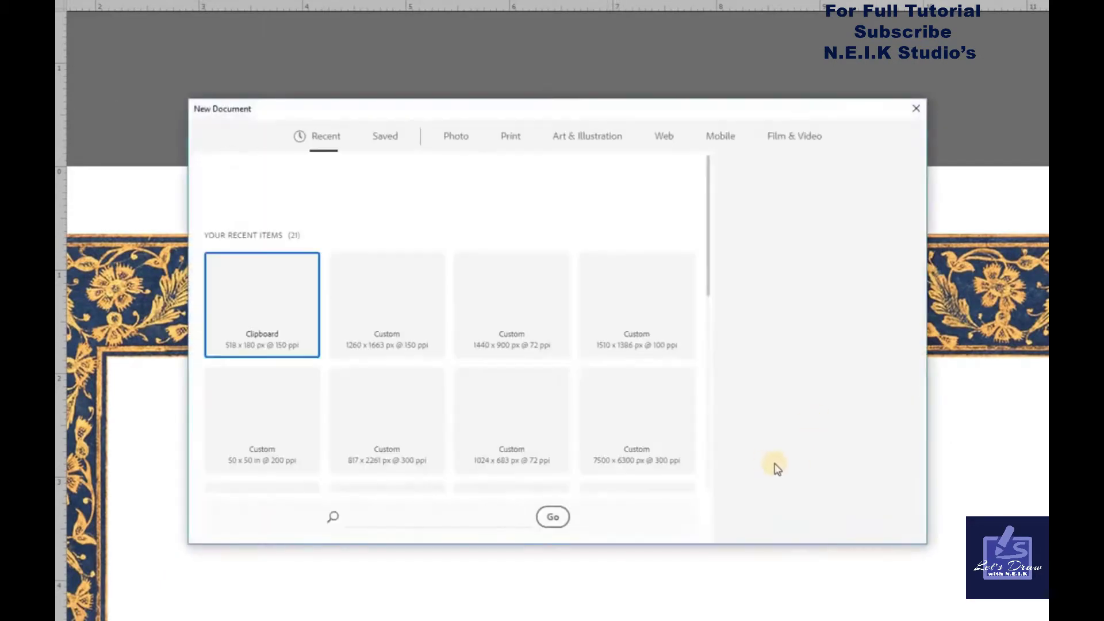
click(827, 520)
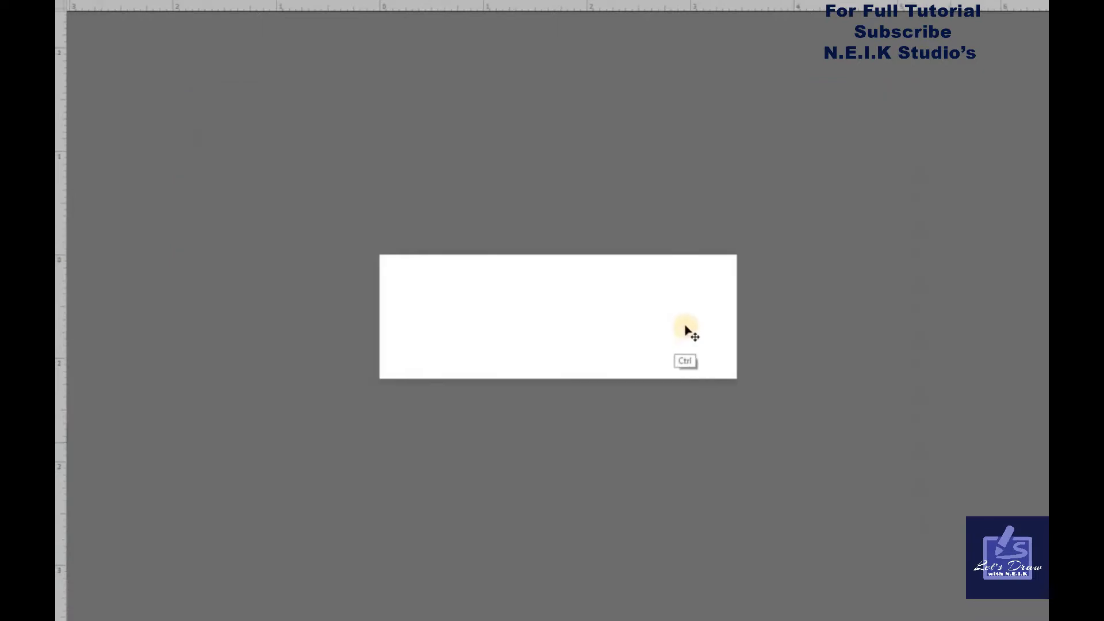
key(ctrl+v)
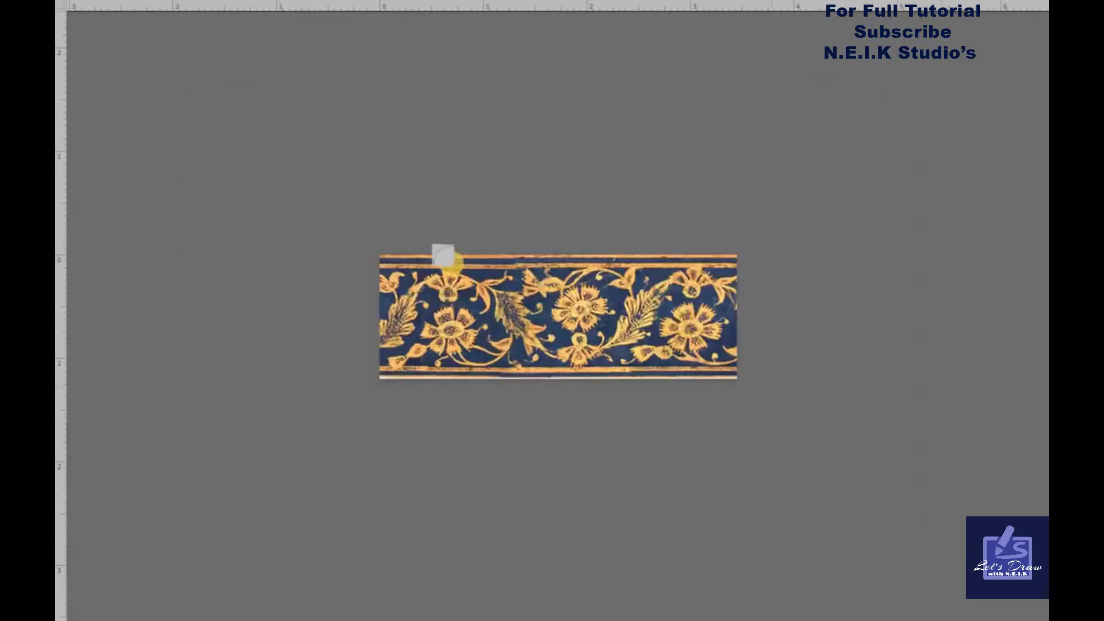
key(f)
Set the canvas height to 5 inches.
key(ctrl+alt+c)
double_click(353, 217)
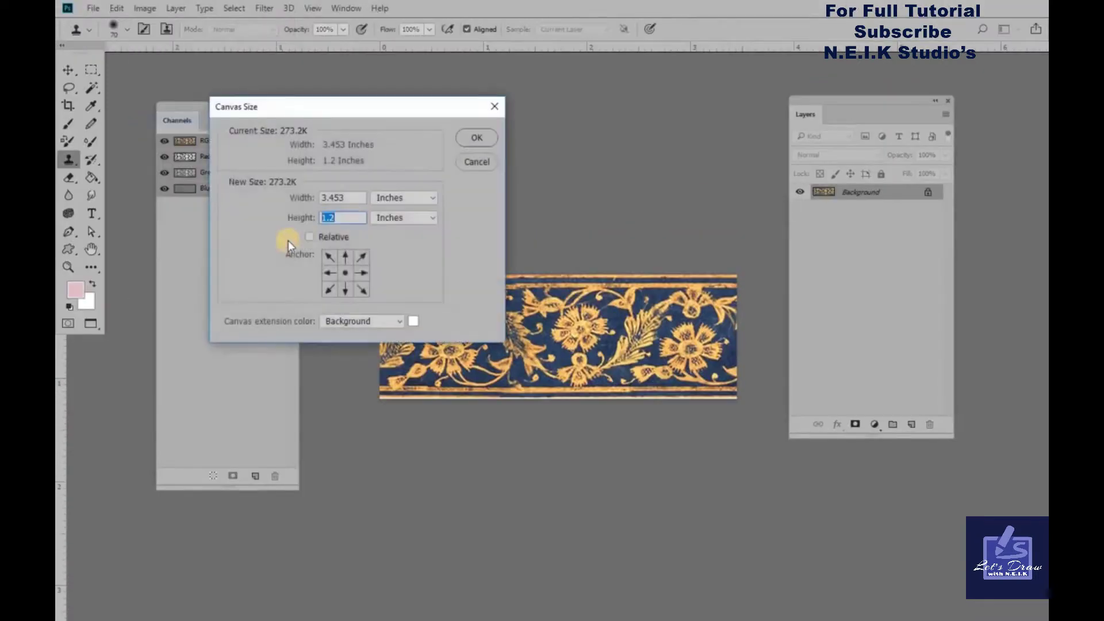
text(5)
key(Return)
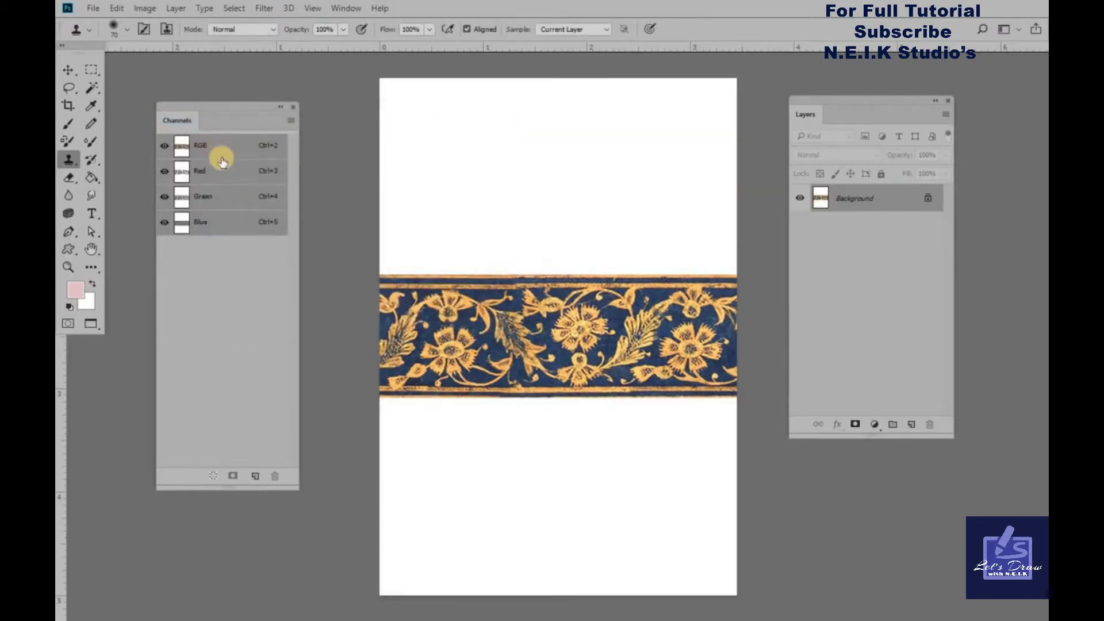
Add an empty Alpha 1 channel, show the composite, and review the whole strip.
click(255, 476)
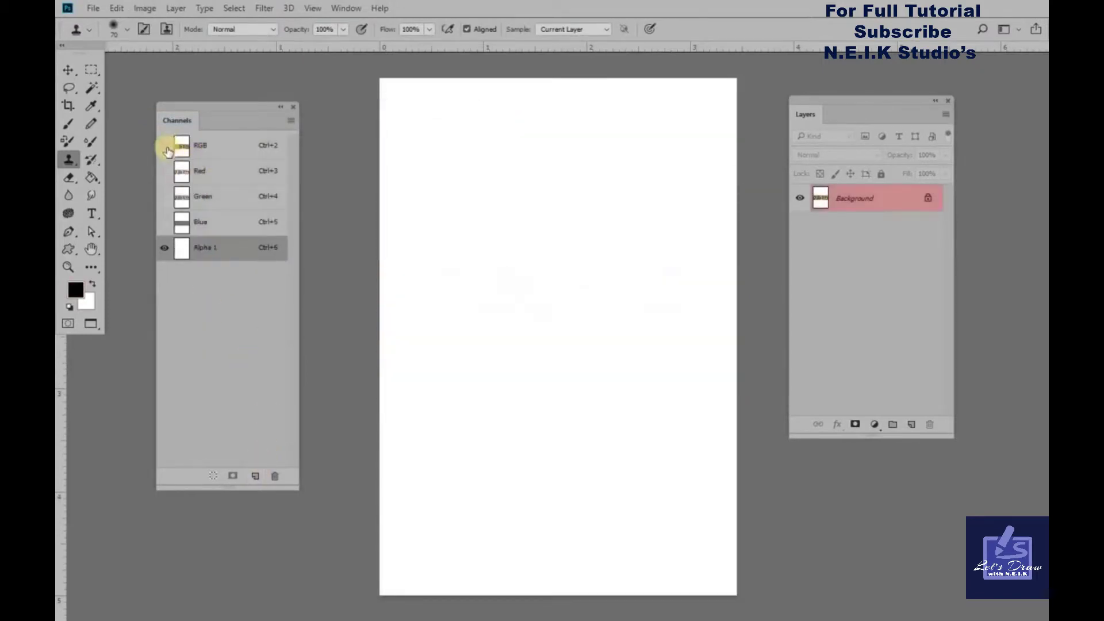
click(164, 145)
key(f)
key(ctrl+plus)
key(ctrl+plus)
key(ctrl+plus)
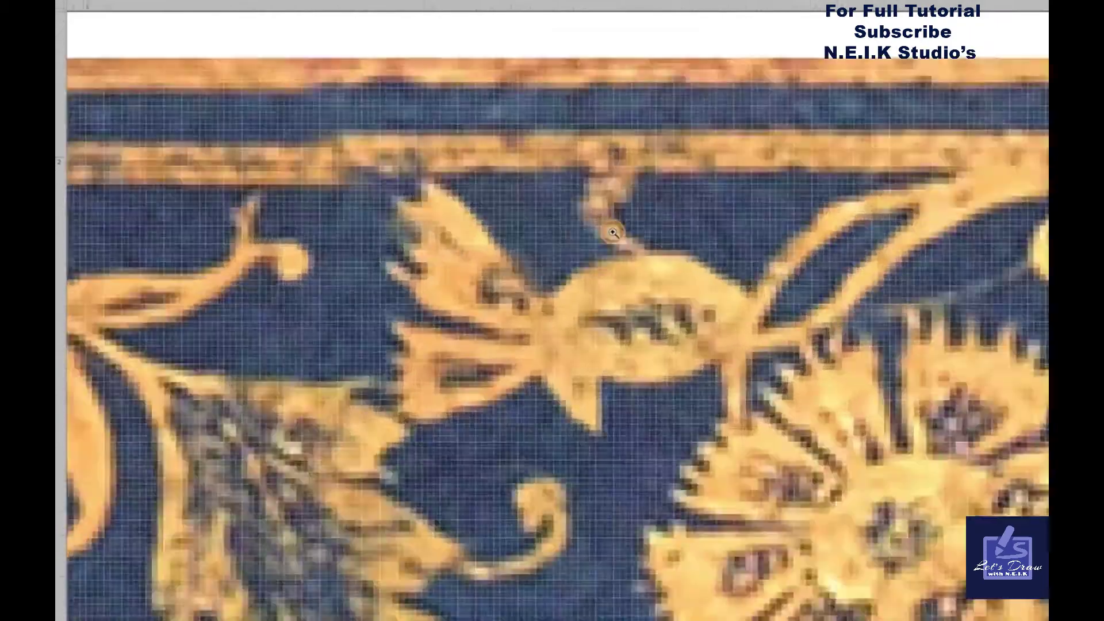
key(ctrl+minus)
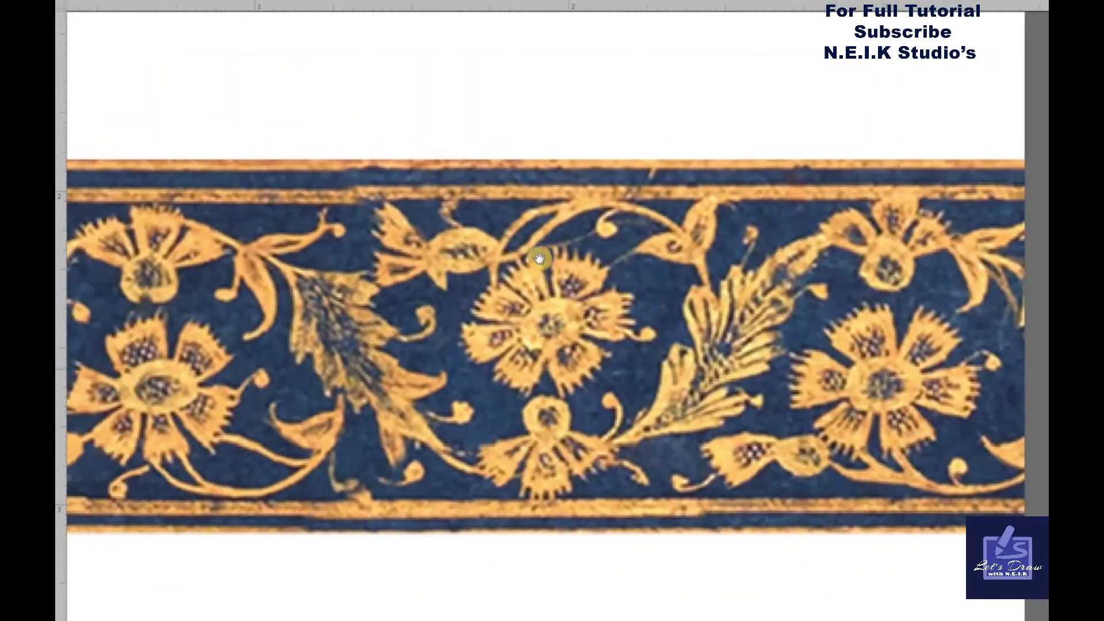
key(ctrl+minus)
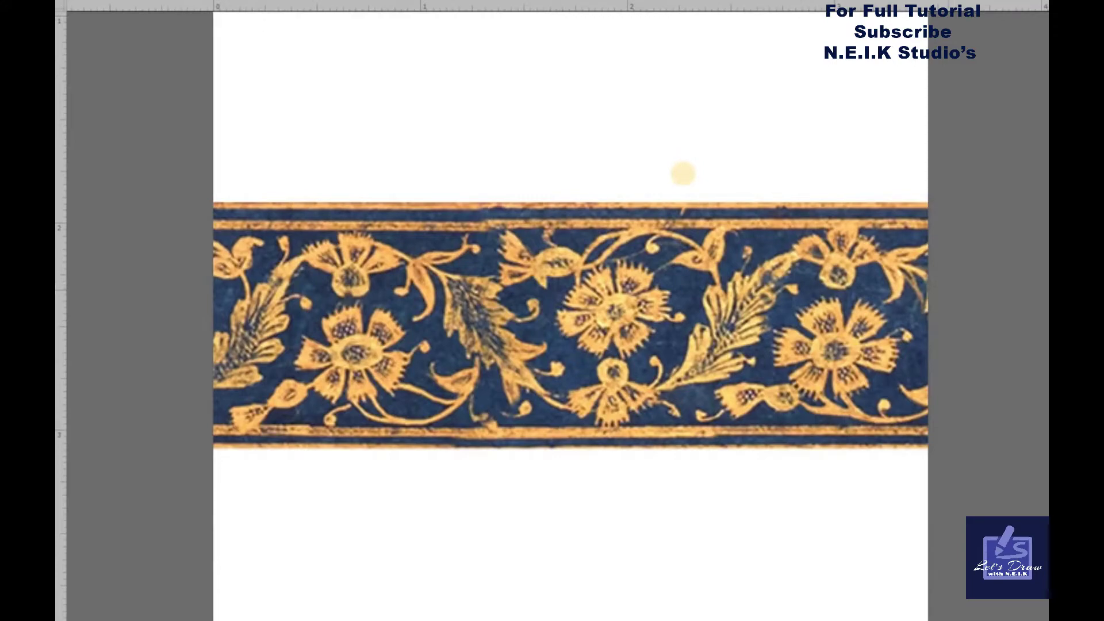
key(f)
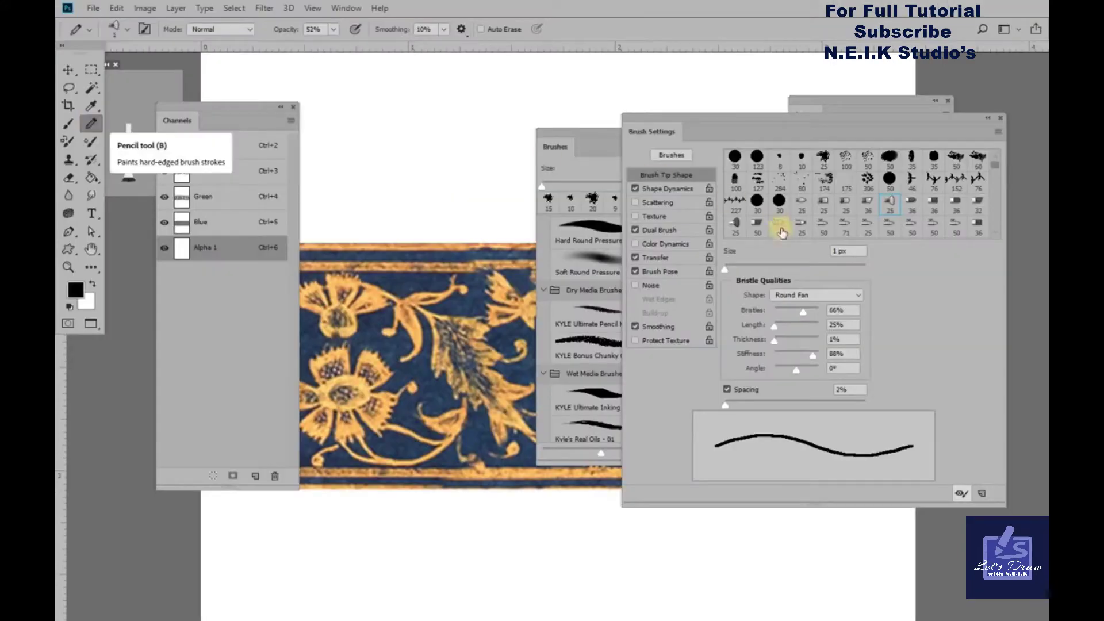
Fill a thin band along the strip's top stripe with red in Alpha 1.
key(f)
key(ctrl+plus)
key(ctrl+plus)
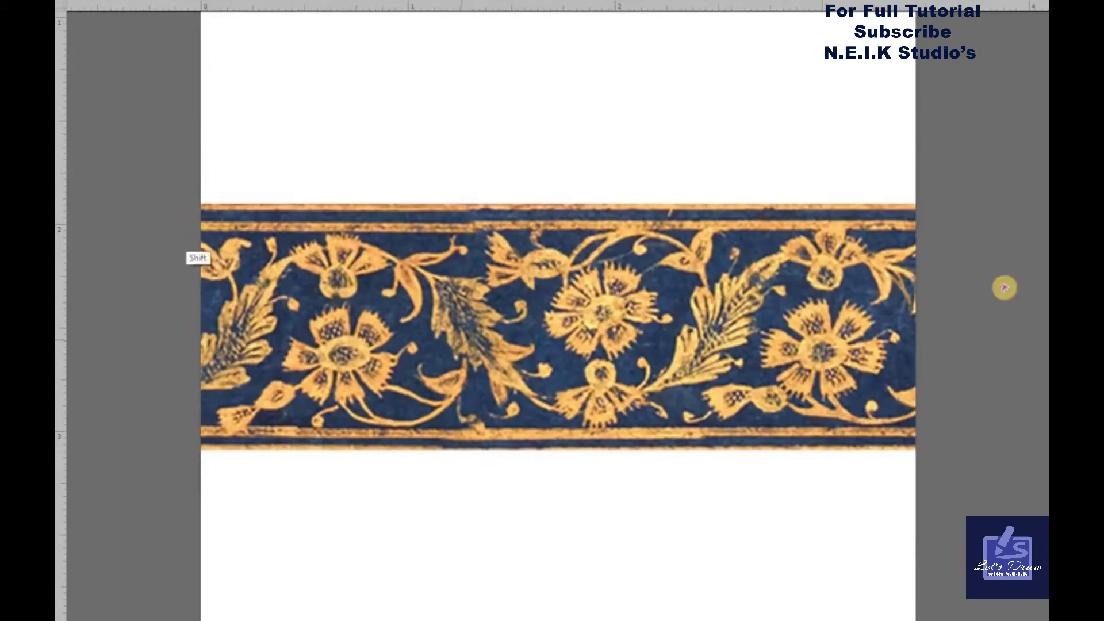
scroll(286, 264, left, 3)
drag(645, 262, 1022, 266)
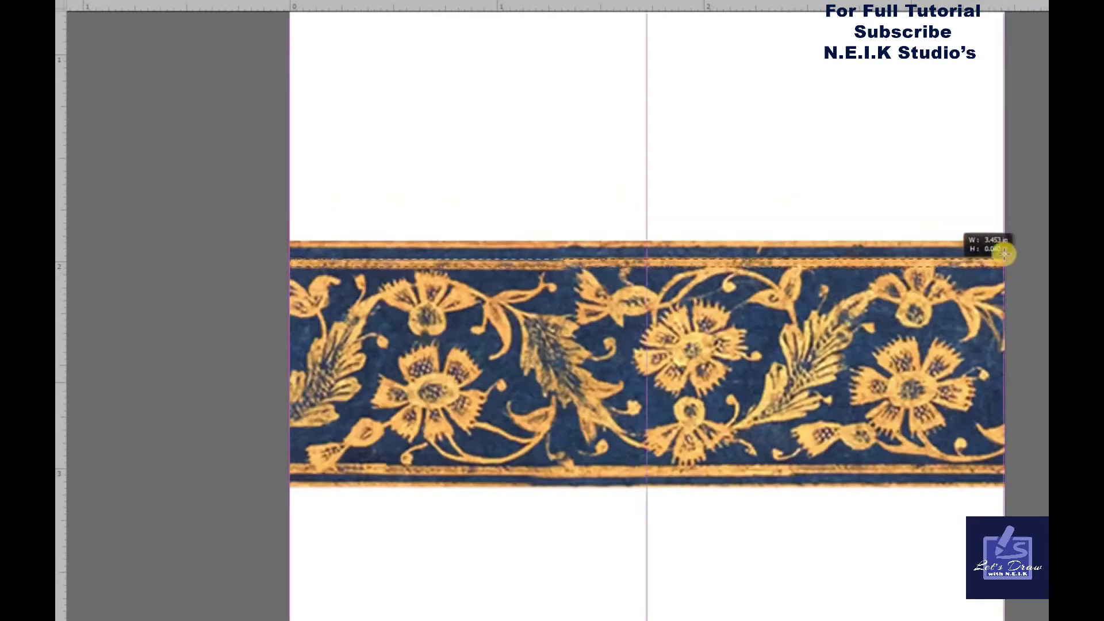
key(alt+BackSpace)
key(ctrl+plus)
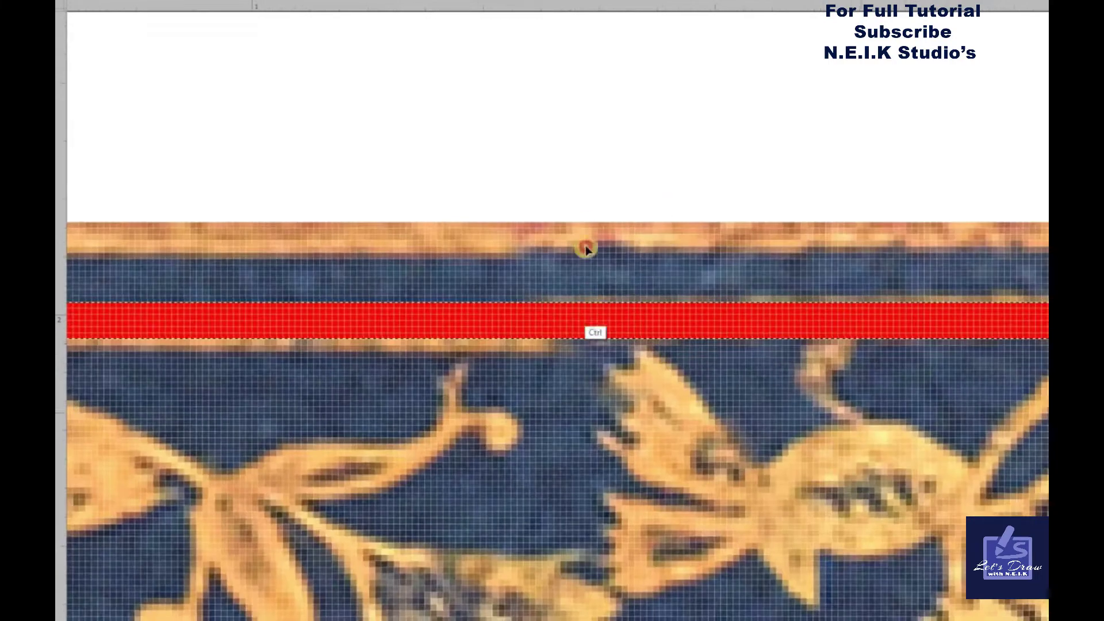
drag(585, 249, 589, 247)
alt+click(544, 309)
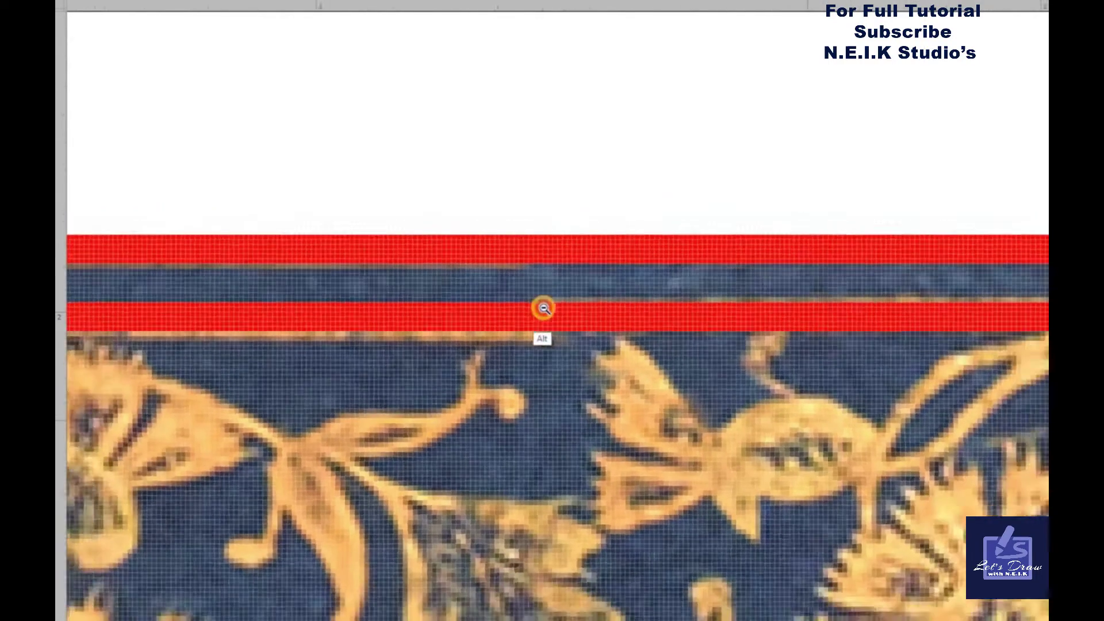
Select a strip across the band, shift it down 1.1 in, and save it as Alpha 2.
alt+click(536, 350)
drag(396, 207, 838, 261)
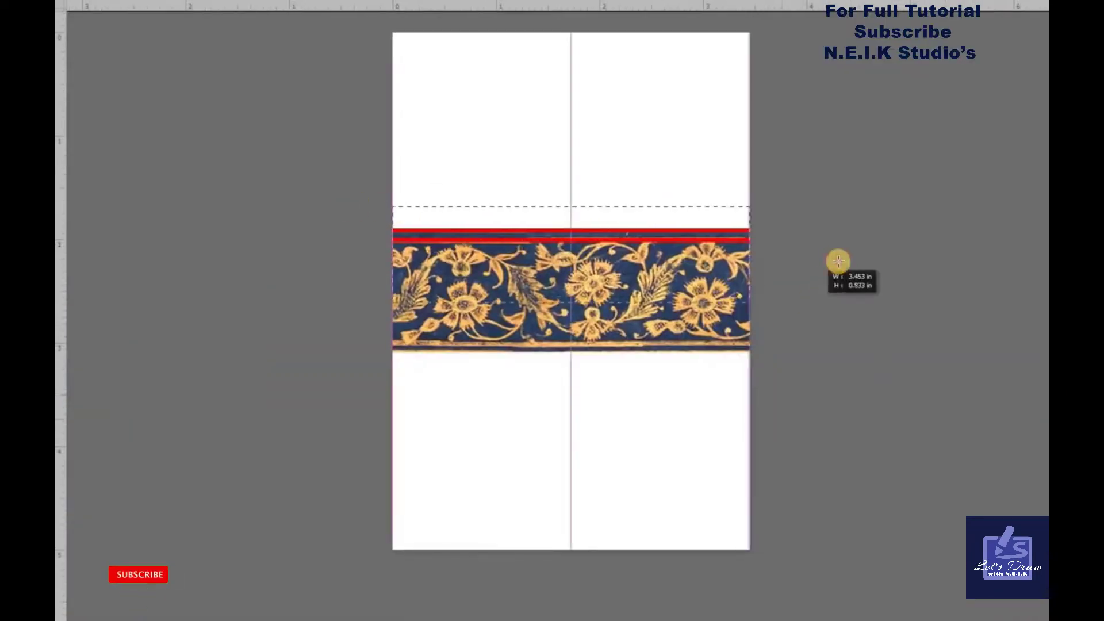
drag(698, 242, 697, 351)
scroll(675, 298, up, 4)
scroll(633, 302, up, 2)
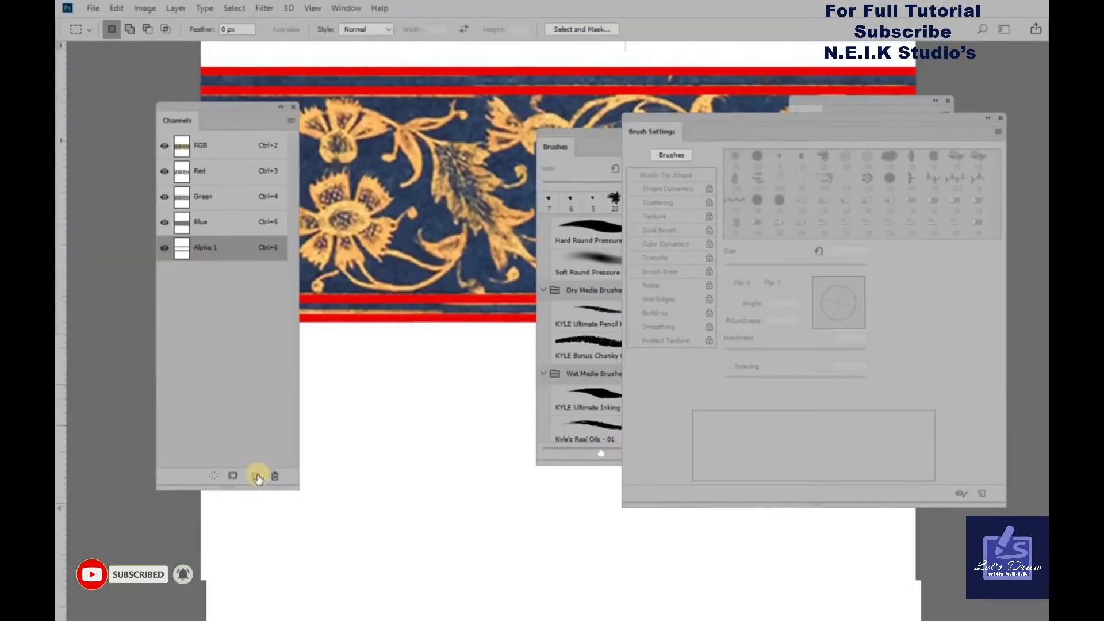
click(255, 475)
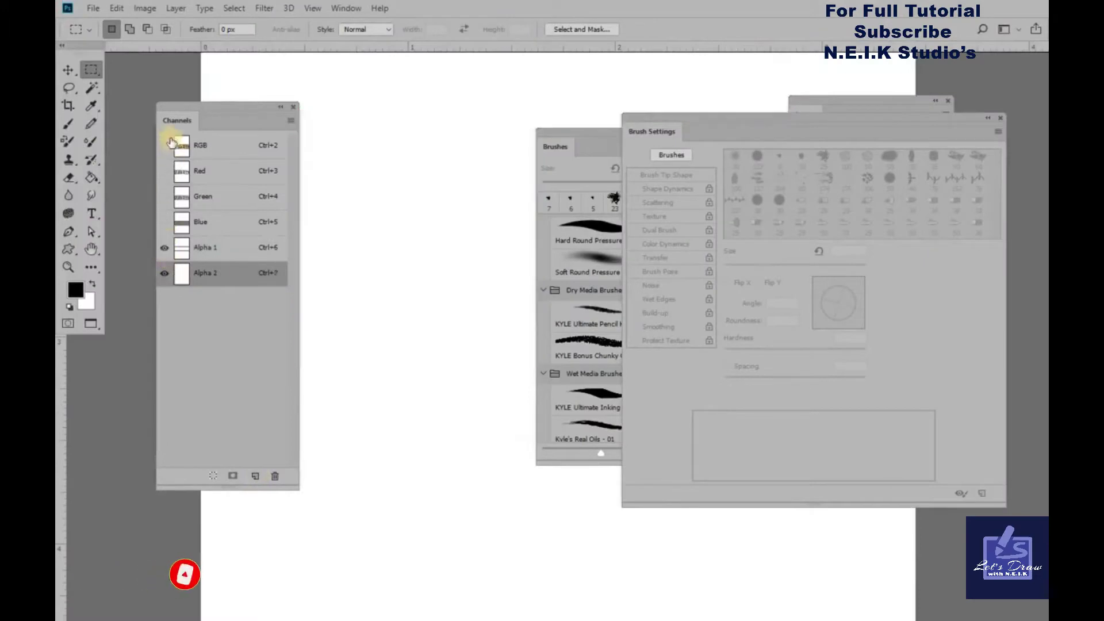
Set the Alpha 2 channel overlay colour to cyan (#00e4ff).
click(165, 145)
double_click(227, 272)
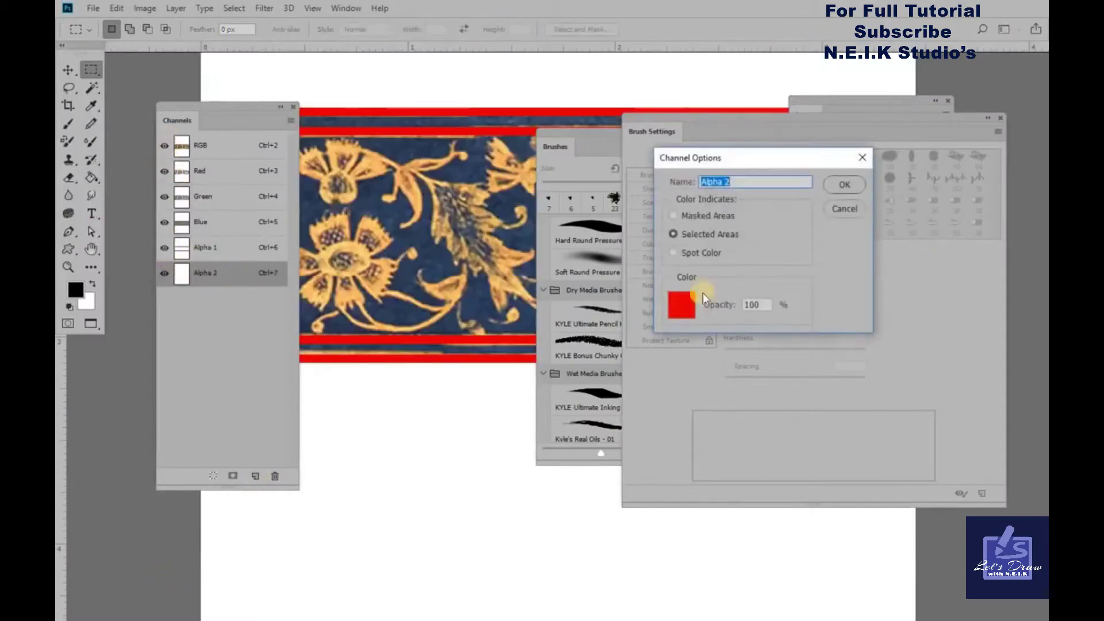
click(682, 305)
click(855, 440)
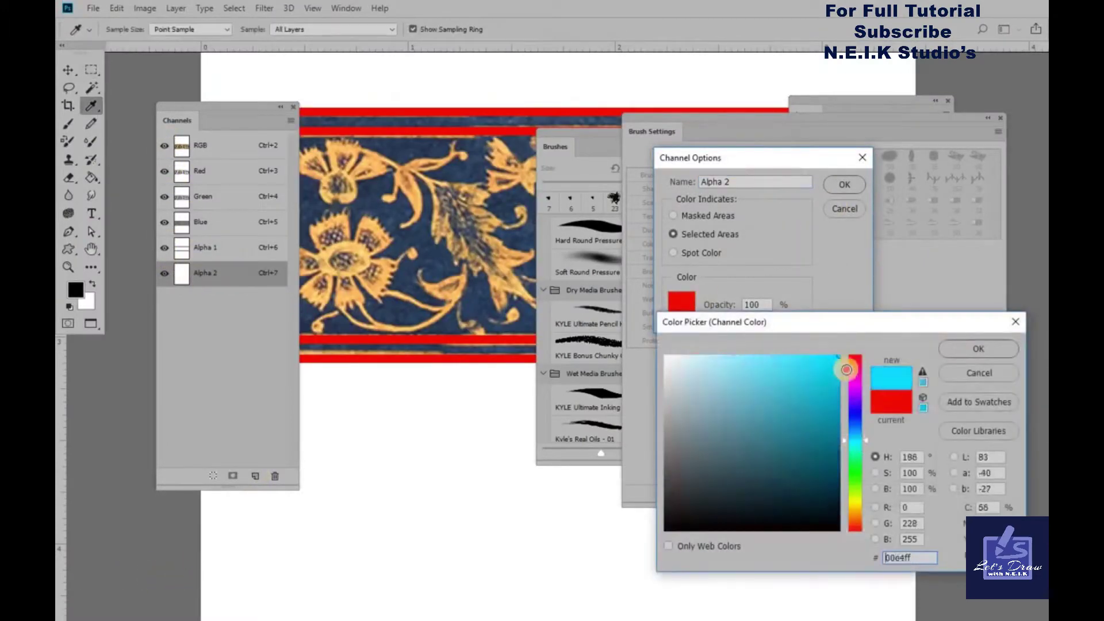
click(954, 349)
click(843, 184)
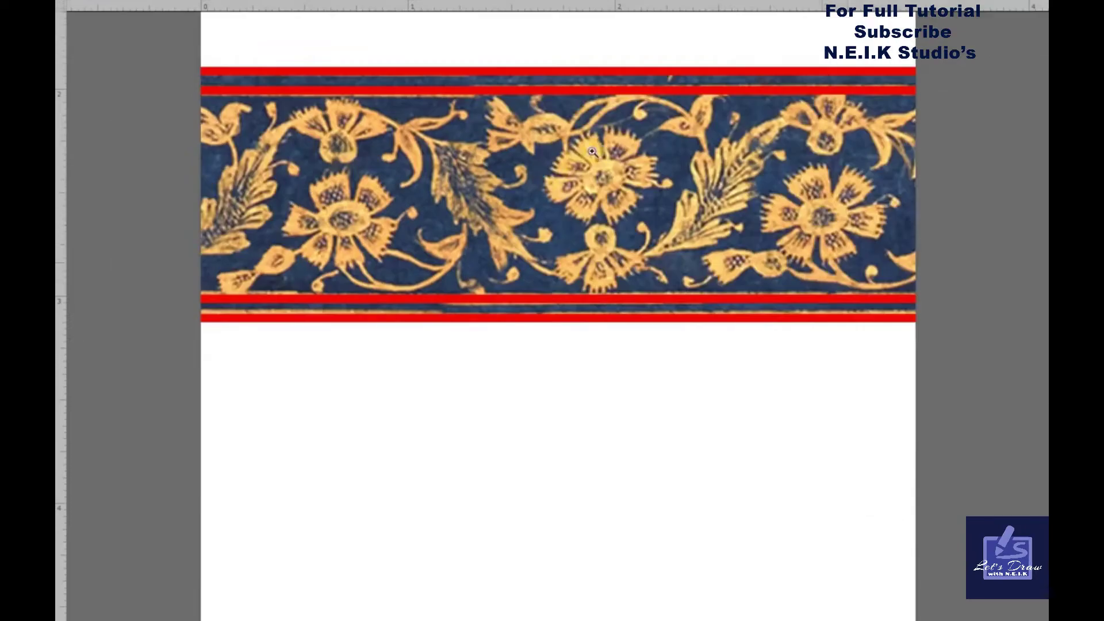
Paint Alpha 2 over the left gold flower's centre and upper petals.
ctrl+click(501, 184)
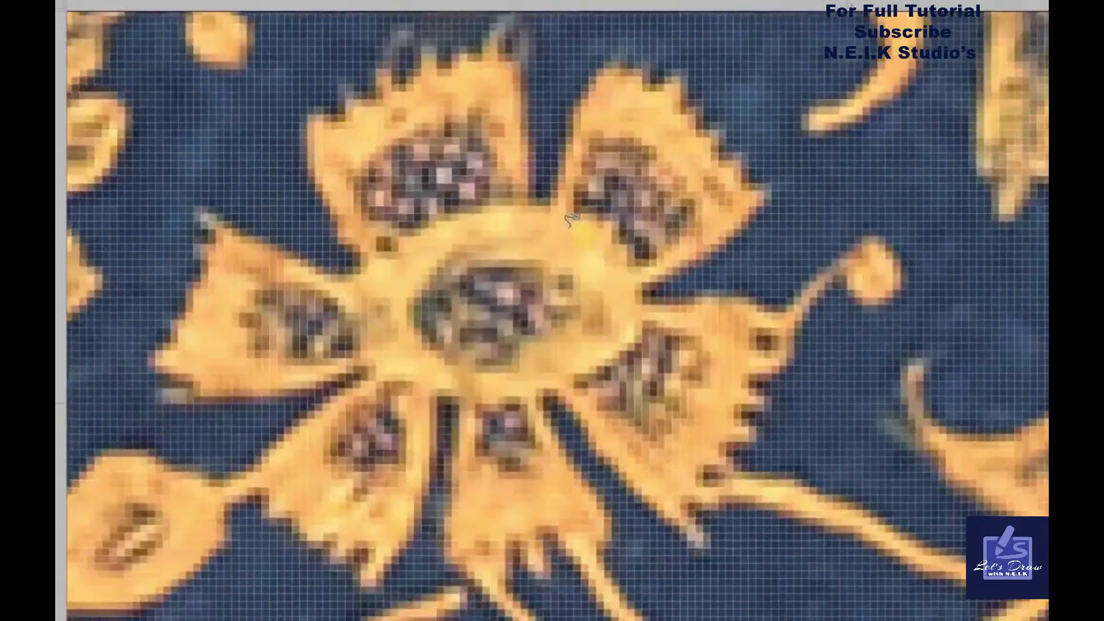
drag(368, 322, 593, 230)
mouse_move(529, 363)
mouse_down()
mouse_move(498, 199)
mouse_move(572, 325)
mouse_move(555, 130)
mouse_move(486, 201)
mouse_up()
mouse_move(429, 173)
mouse_down()
mouse_move(395, 247)
mouse_move(431, 374)
mouse_move(583, 288)
mouse_move(441, 237)
mouse_move(640, 394)
mouse_move(562, 217)
mouse_move(458, 188)
mouse_move(424, 223)
mouse_move(387, 350)
mouse_move(628, 286)
mouse_move(466, 212)
mouse_up()
Paint over the flower's lower, right and up-reaching petals and the small bud.
scroll(711, 257, down, 3)
scroll(562, 296, down, 2)
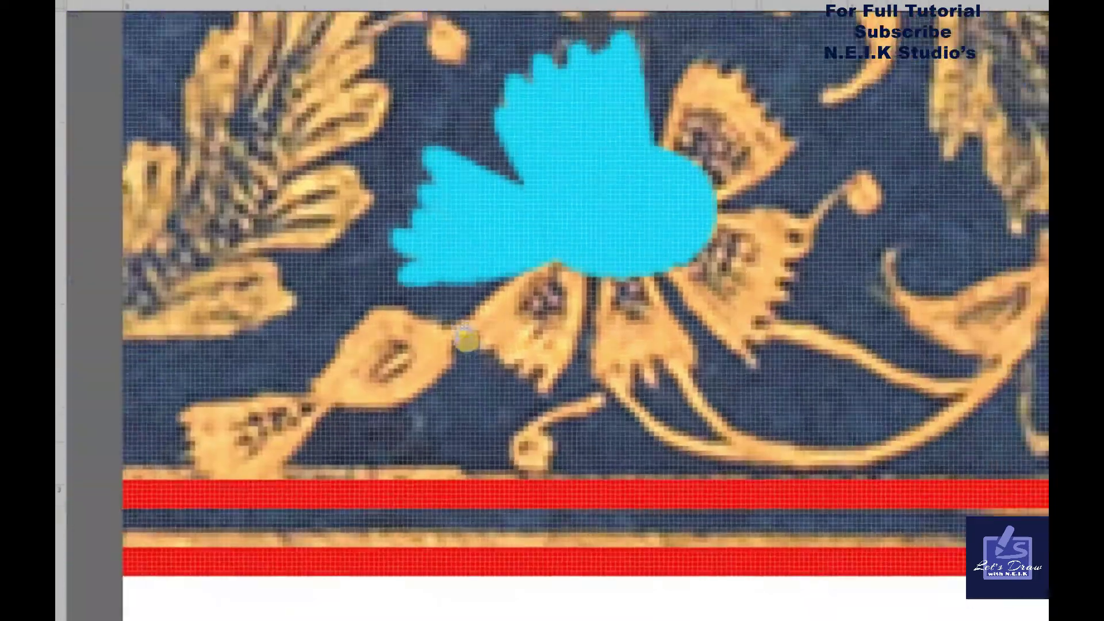
mouse_move(554, 263)
mouse_down()
mouse_move(517, 345)
mouse_move(535, 364)
mouse_move(576, 300)
mouse_move(475, 309)
mouse_up()
mouse_move(566, 356)
mouse_down()
mouse_move(562, 227)
mouse_move(631, 339)
mouse_up()
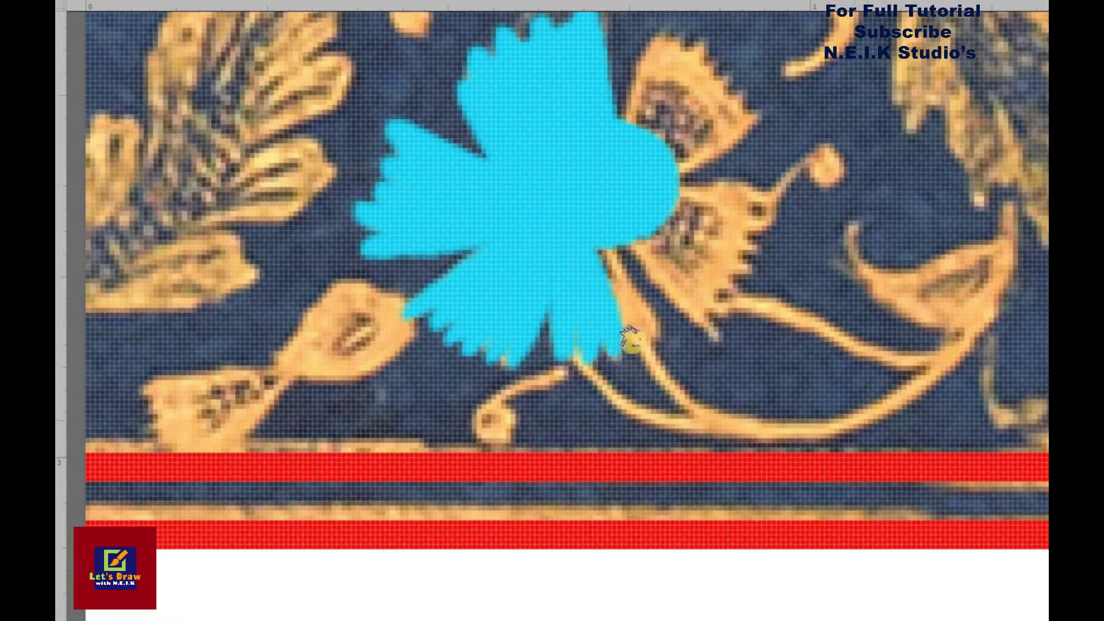
mouse_move(566, 213)
mouse_down()
mouse_move(592, 195)
mouse_move(737, 289)
mouse_move(713, 247)
mouse_move(642, 207)
mouse_move(786, 190)
mouse_move(737, 222)
mouse_up()
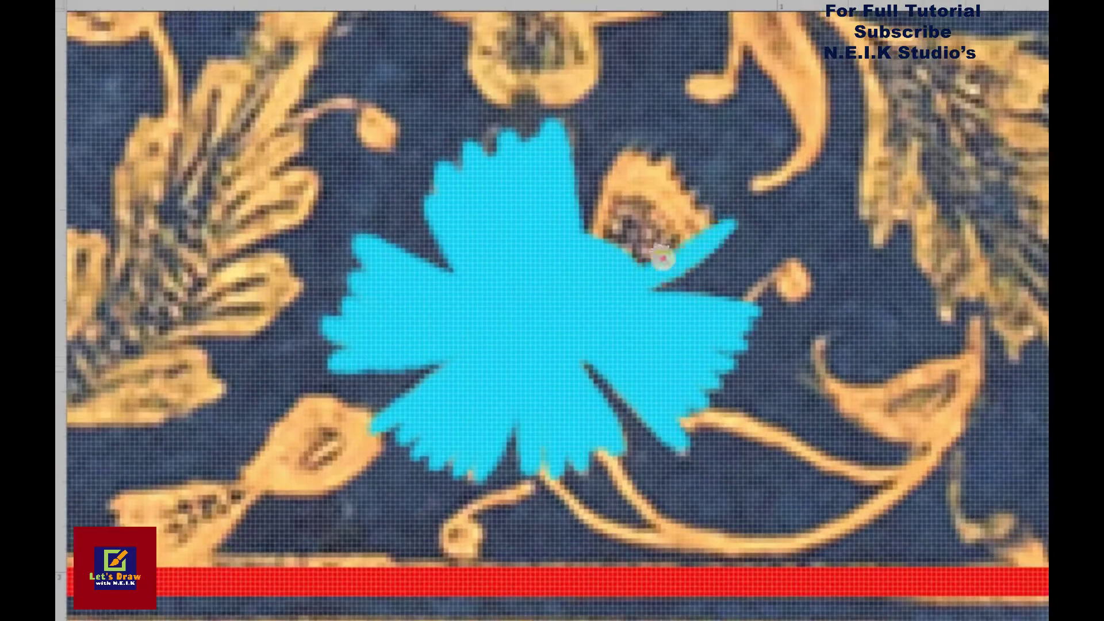
drag(635, 214, 667, 179)
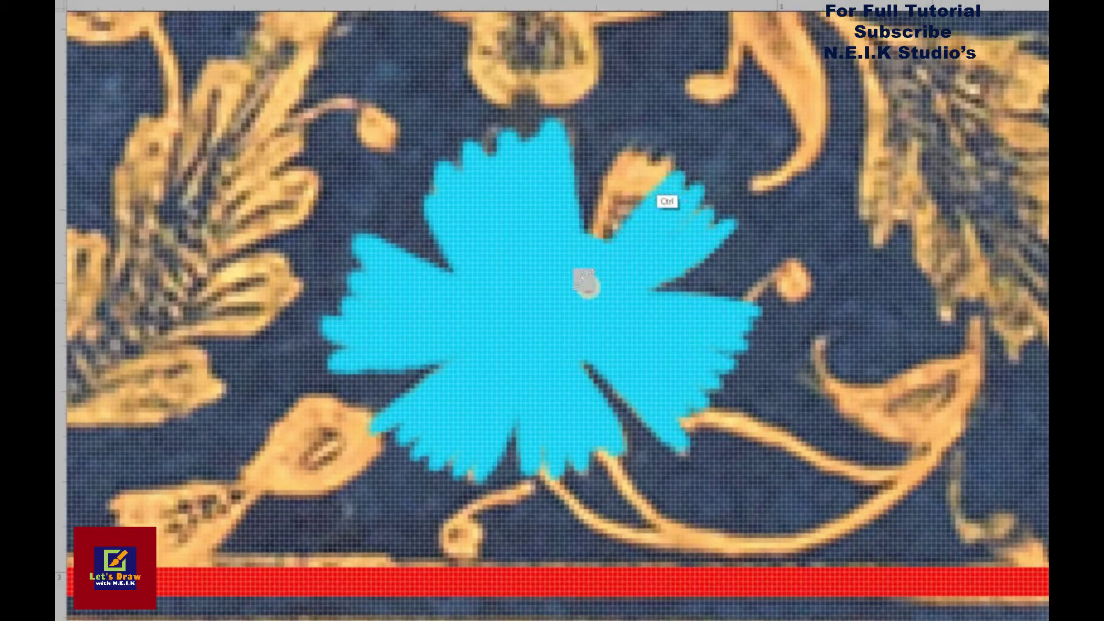
drag(586, 284, 648, 148)
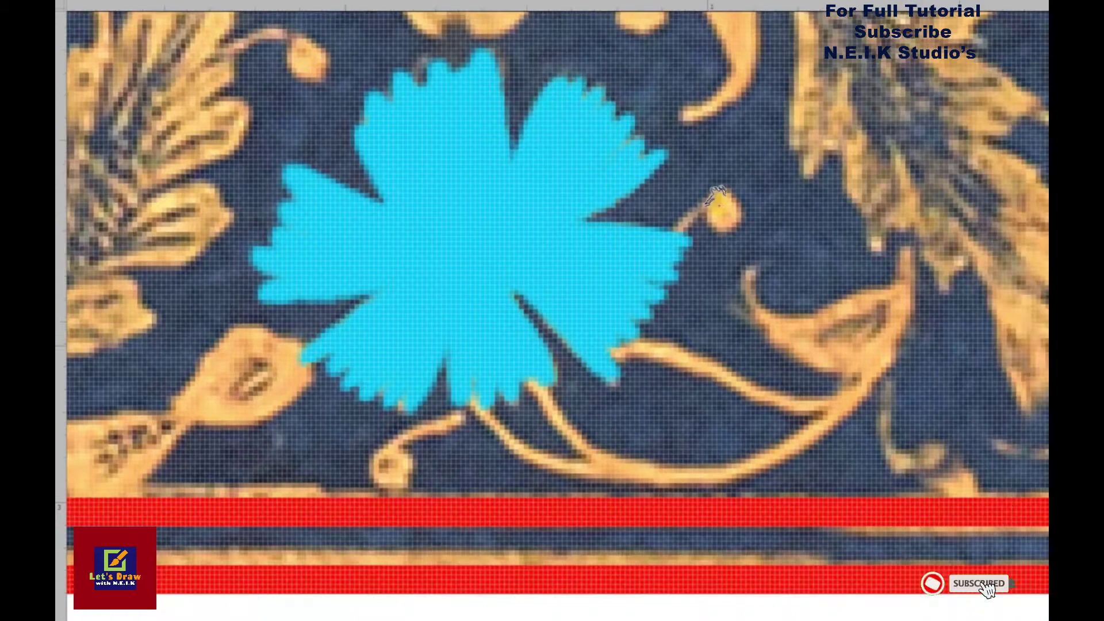
mouse_move(718, 196)
mouse_down()
mouse_move(717, 215)
mouse_move(653, 217)
mouse_move(547, 271)
mouse_move(624, 237)
mouse_move(512, 345)
mouse_up()
Cover the stem right of the flower and the gold curl above it.
scroll(529, 333, down, 3)
scroll(525, 257, left, 2)
scroll(525, 257, up, 1)
scroll(524, 257, left, 2)
scroll(623, 238, down, 2)
scroll(623, 238, left, 2)
scroll(598, 273, up, 3)
scroll(598, 274, right, 1)
scroll(656, 293, down, 3)
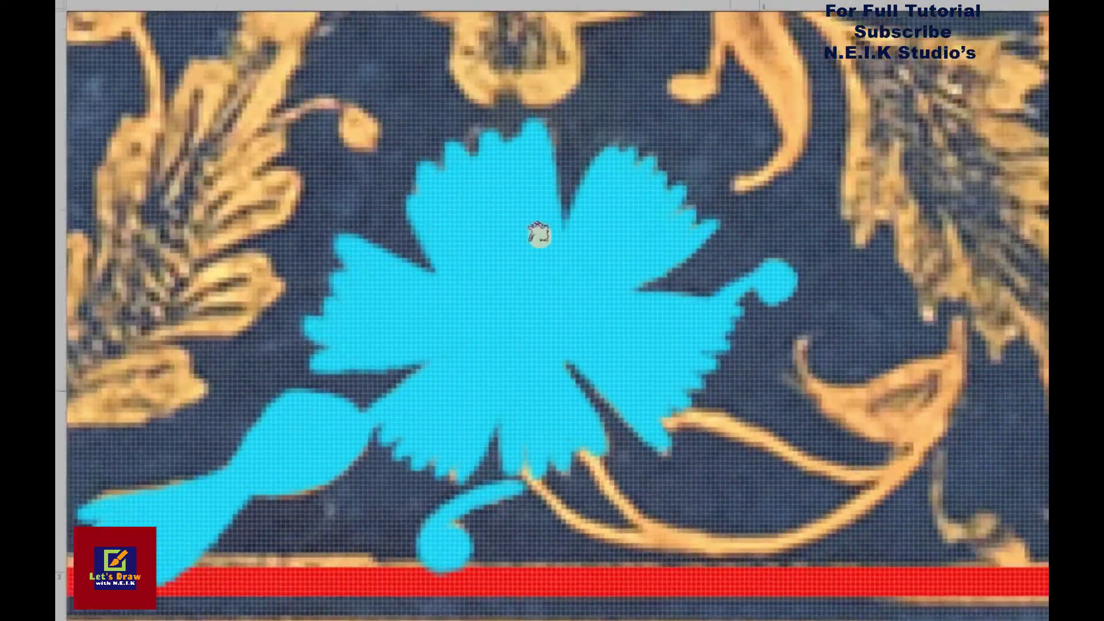
scroll(537, 234, right, 2)
scroll(505, 306, down, 2)
scroll(572, 301, up, 2)
drag(516, 245, 644, 276)
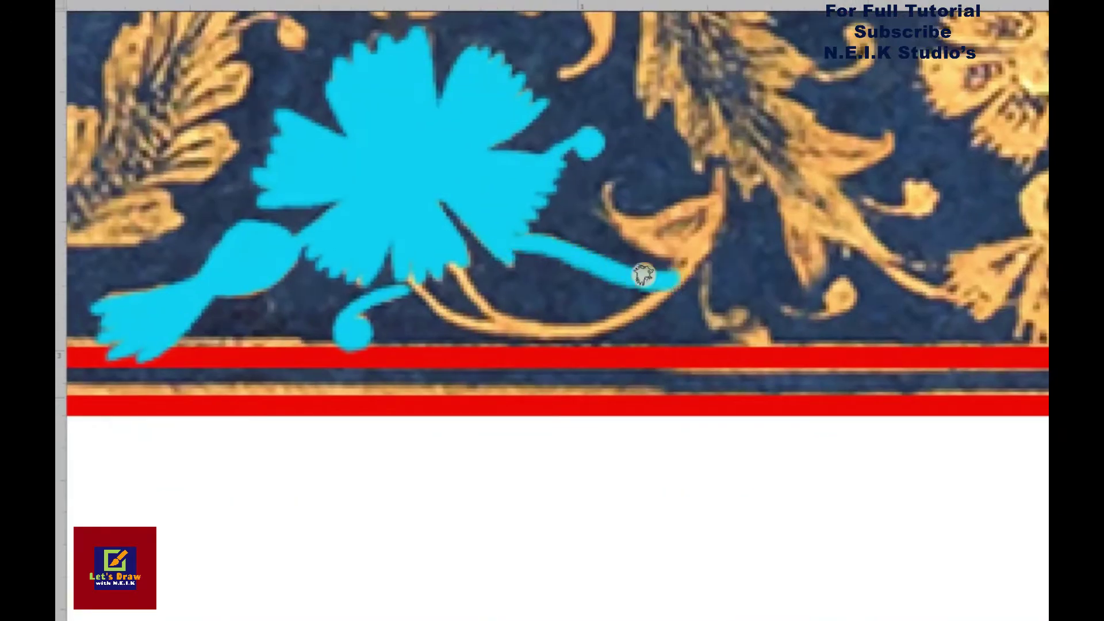
key(ctrl+z)
drag(510, 246, 678, 276)
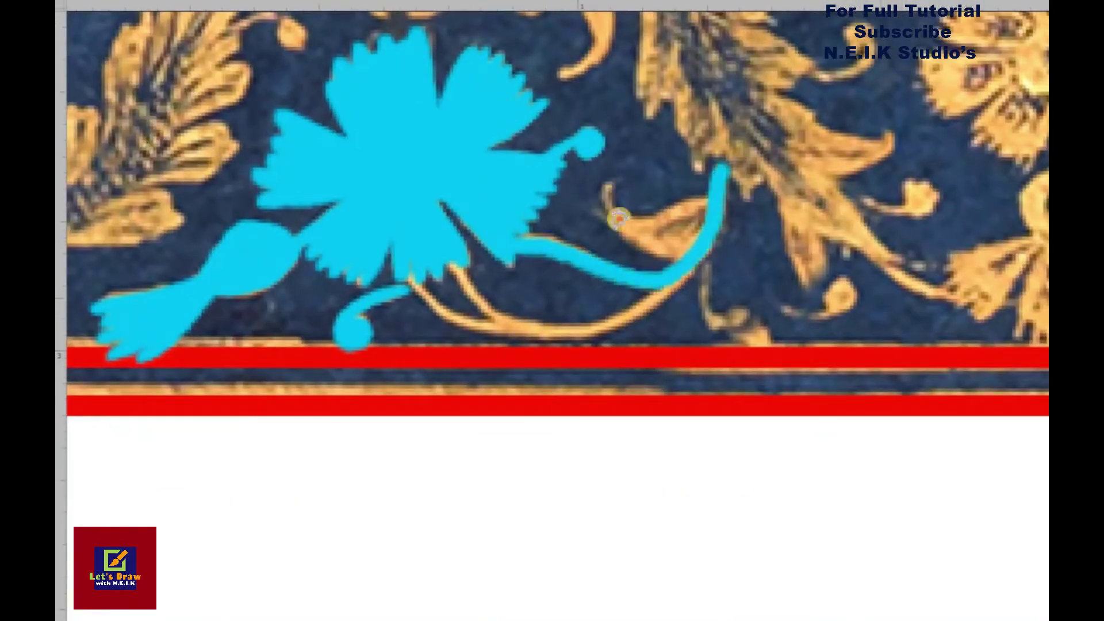
drag(614, 175, 666, 247)
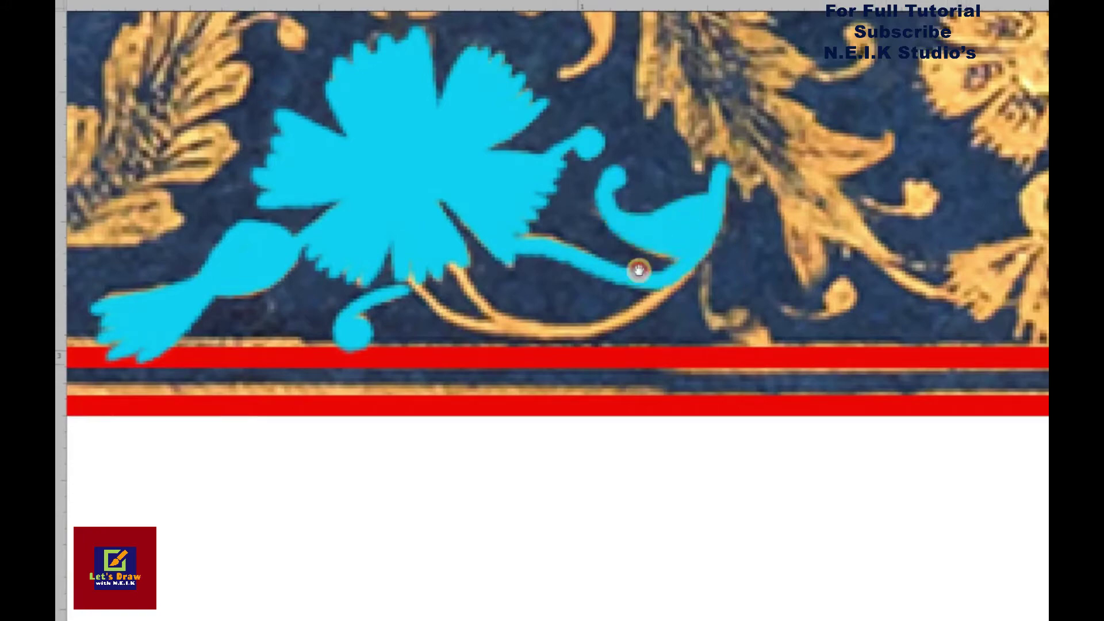
Cover the curve beneath the flower and the upper flower's base and petals.
scroll(639, 270, down, 2)
scroll(639, 270, left, 2)
drag(518, 192, 641, 209)
drag(473, 190, 653, 254)
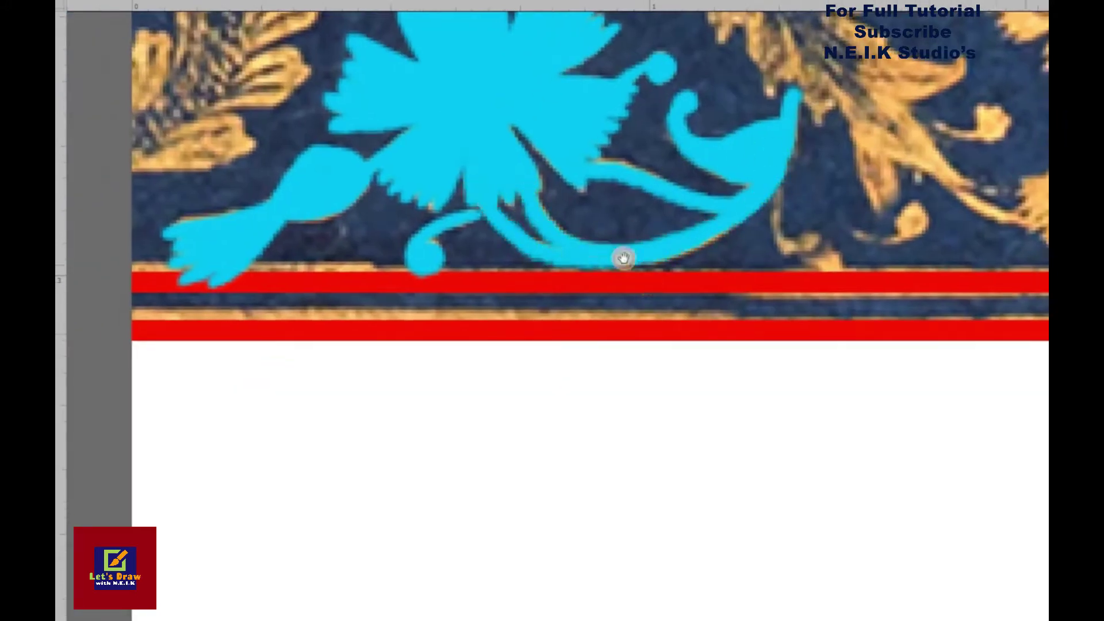
scroll(623, 258, up, 6)
scroll(623, 259, left, 1)
drag(537, 230, 515, 314)
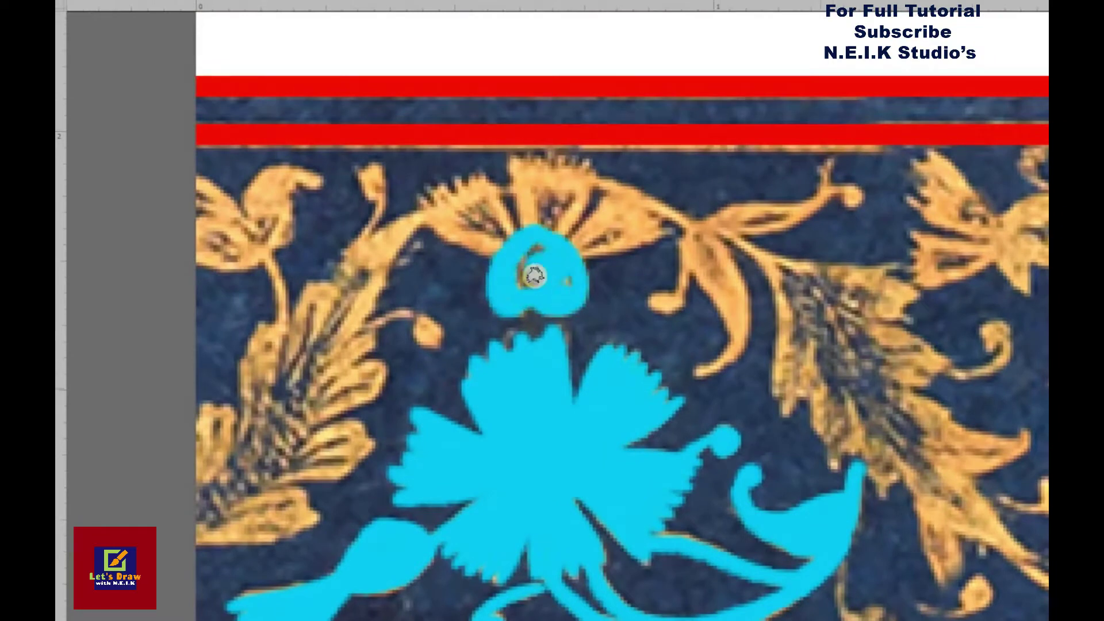
scroll(576, 304, up, 3)
scroll(535, 293, right, 1)
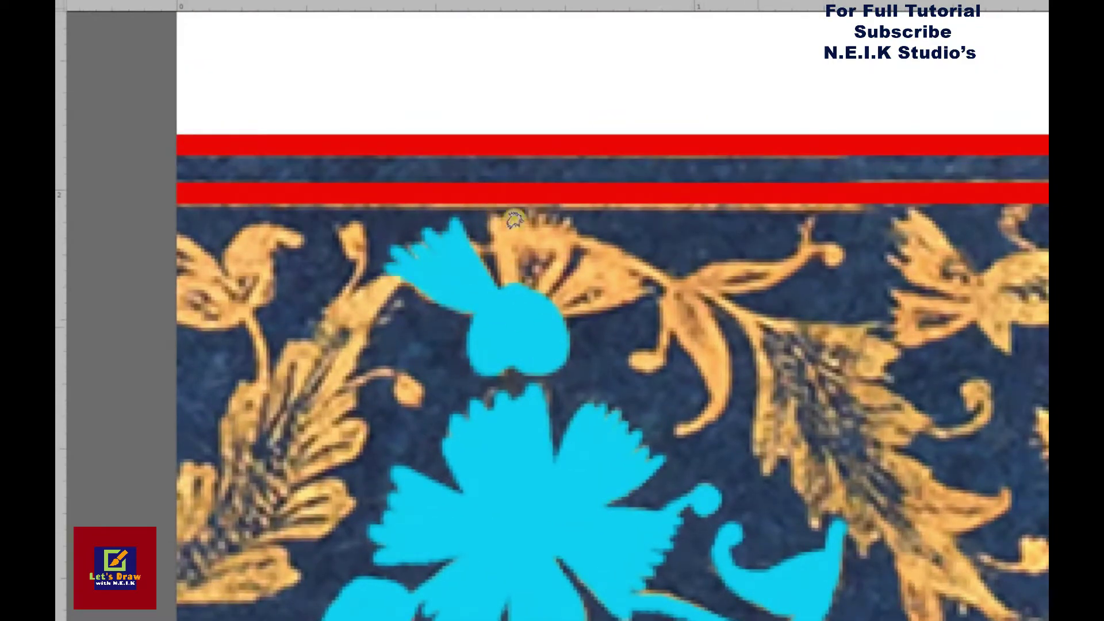
drag(538, 212, 525, 320)
scroll(547, 228, down, 1)
scroll(546, 228, right, 2)
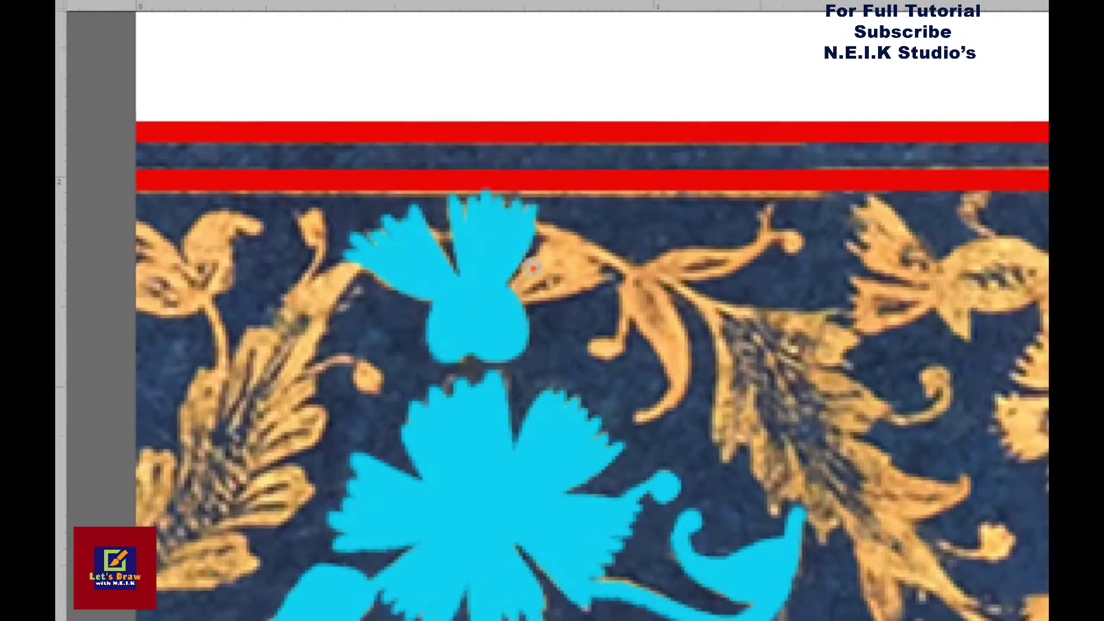
drag(568, 218, 519, 285)
Paint the stem leftward from the gold bulb.
scroll(580, 233, down, 2)
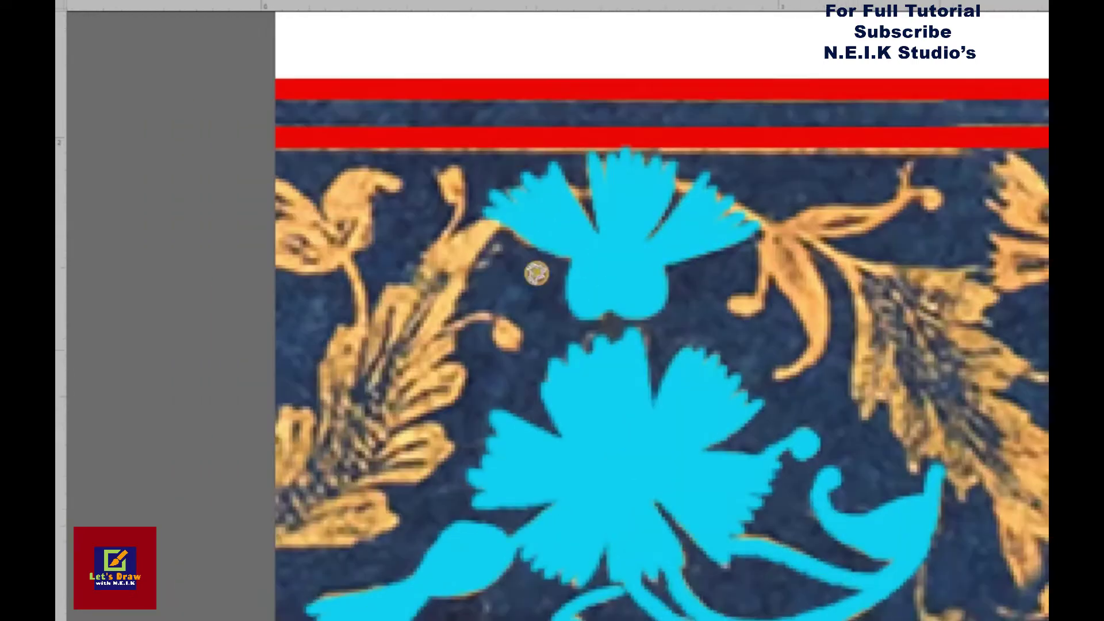
scroll(538, 271, down, 3)
scroll(656, 291, down, 2)
scroll(596, 132, up, 5)
drag(665, 204, 437, 248)
scroll(410, 233, left, 5)
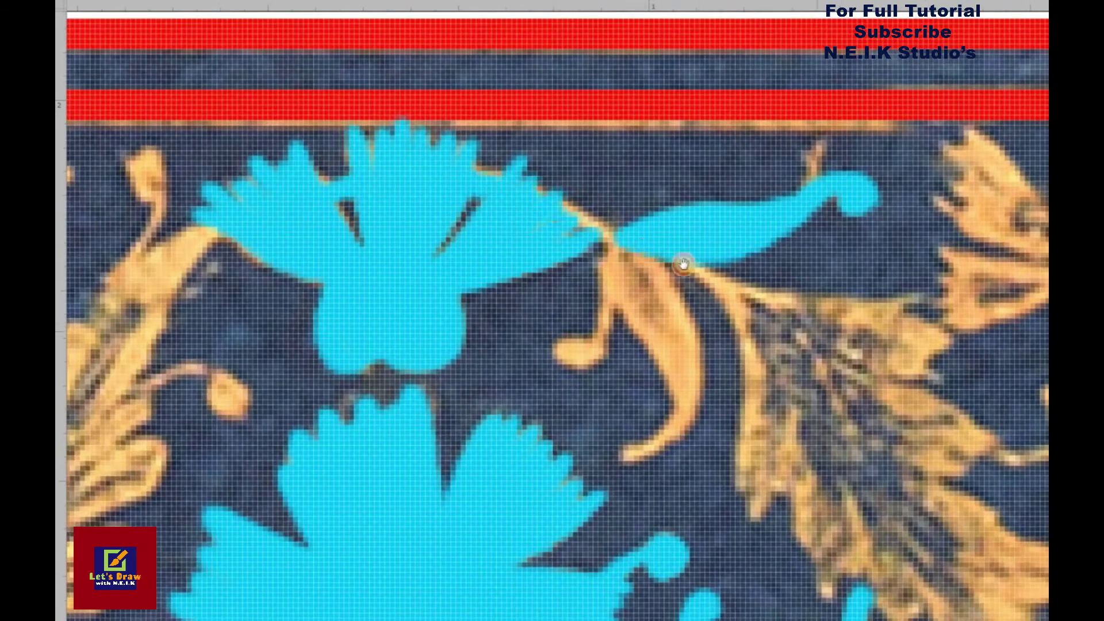
scroll(553, 185, right, 5)
scroll(553, 185, down, 2)
scroll(622, 172, right, 3)
scroll(621, 172, down, 1)
scroll(615, 224, right, 3)
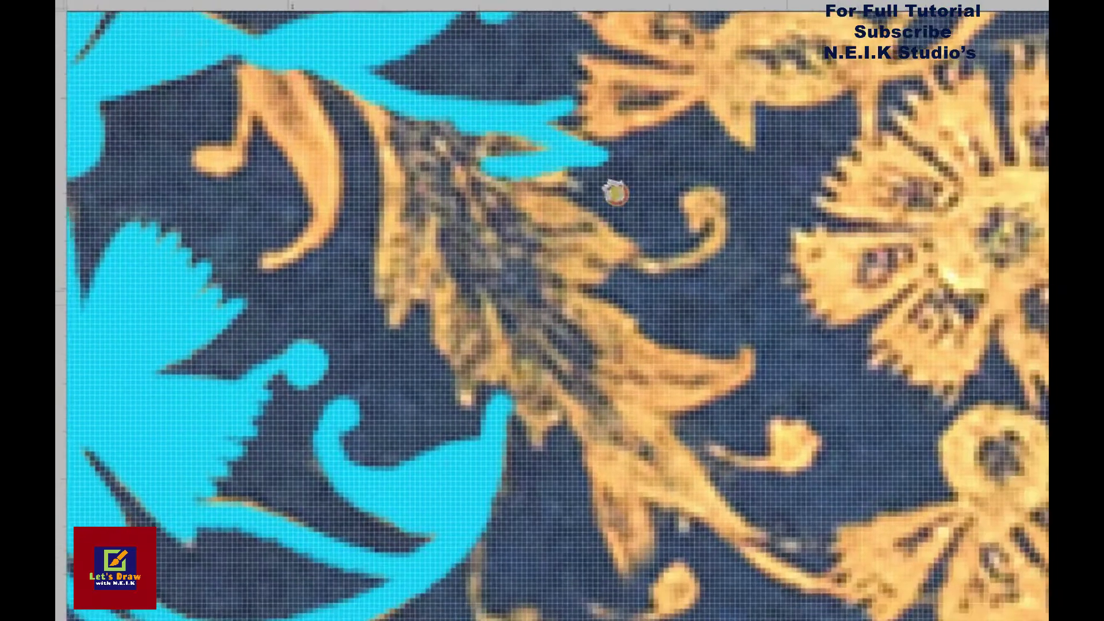
scroll(611, 190, down, 3)
Cover the gold feather leaf, the orange crescent and the note-shaped curl.
mouse_move(611, 189)
mouse_down()
mouse_move(493, 161)
mouse_move(525, 216)
mouse_up()
scroll(521, 170, down, 3)
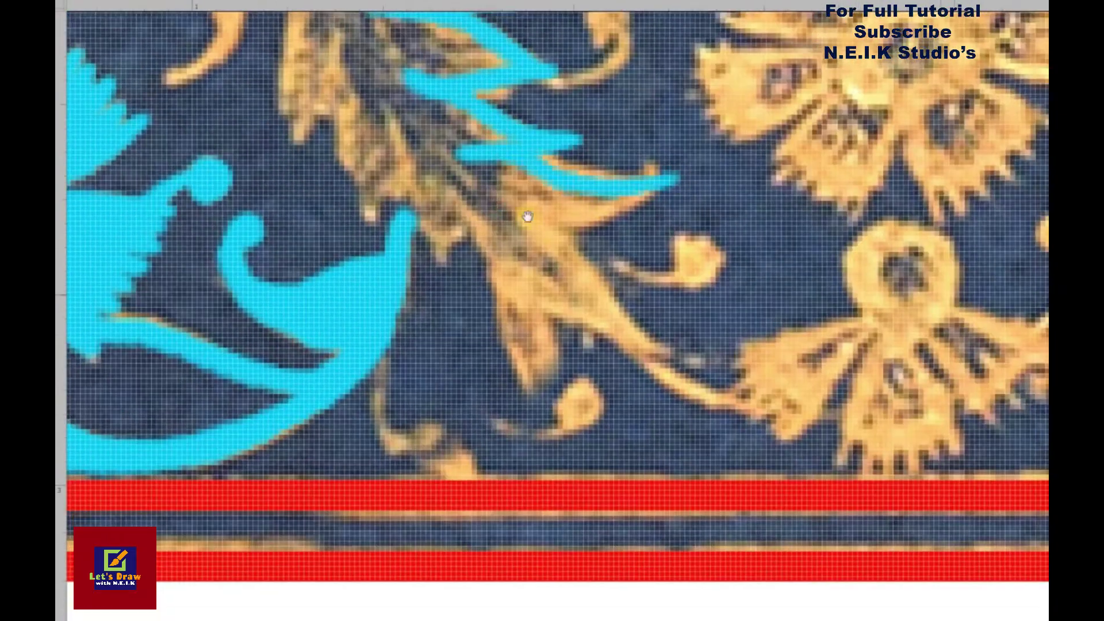
scroll(525, 217, down, 3)
mouse_move(661, 286)
mouse_down()
mouse_move(523, 311)
mouse_move(420, 218)
mouse_move(410, 266)
mouse_up()
scroll(524, 311, up, 3)
scroll(422, 190, up, 2)
scroll(411, 353, up, 3)
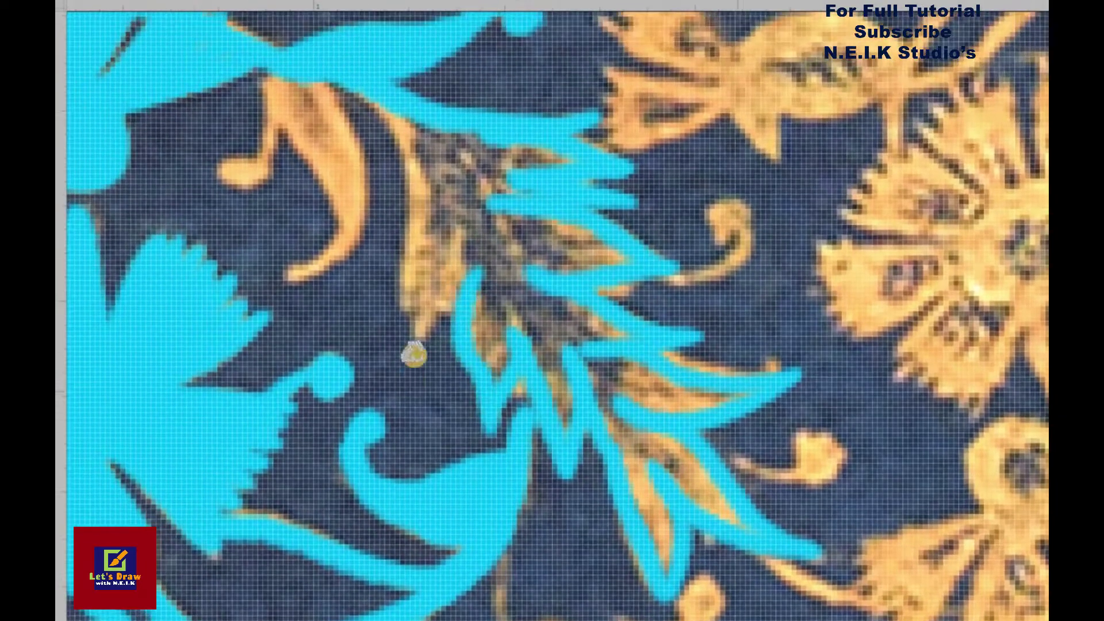
drag(412, 352, 424, 212)
scroll(423, 212, up, 3)
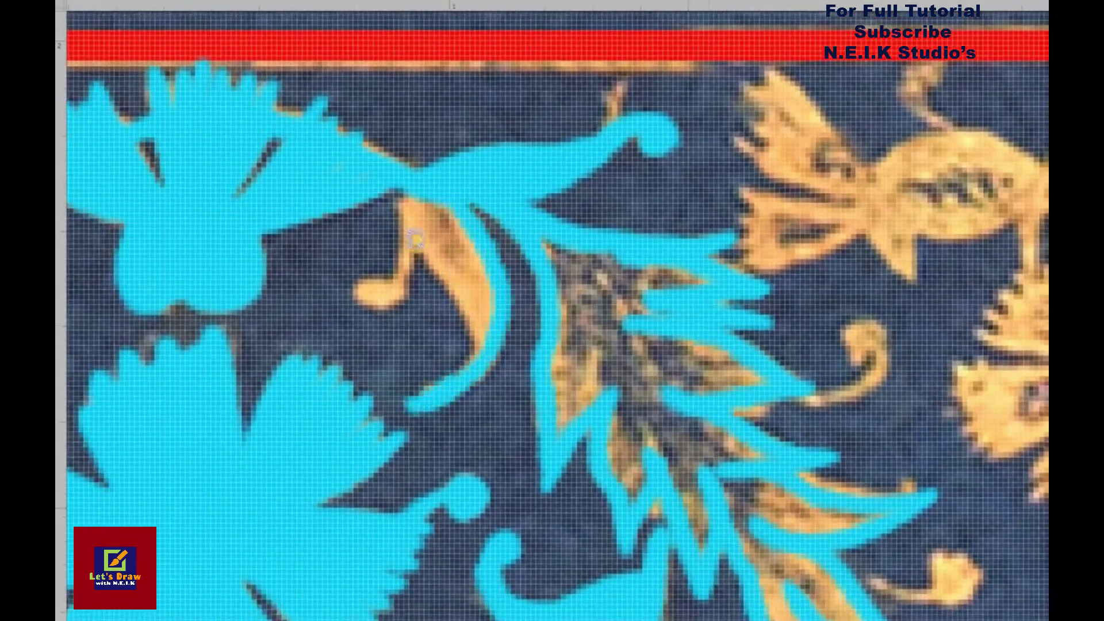
mouse_move(407, 400)
mouse_down()
mouse_move(485, 170)
mouse_move(468, 360)
mouse_move(448, 205)
mouse_up()
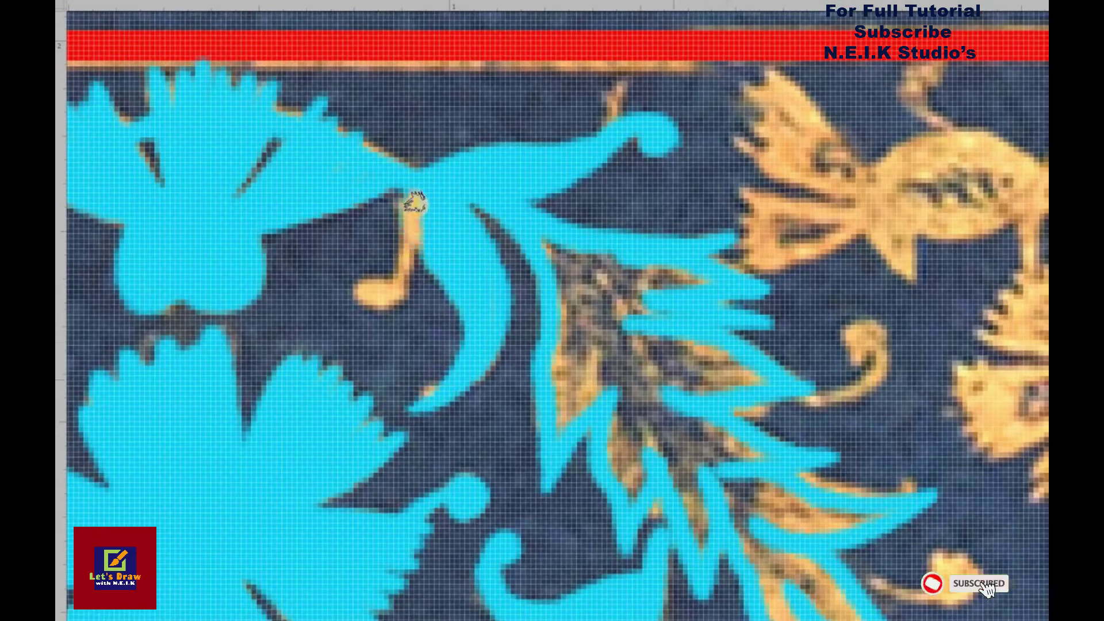
drag(415, 203, 508, 254)
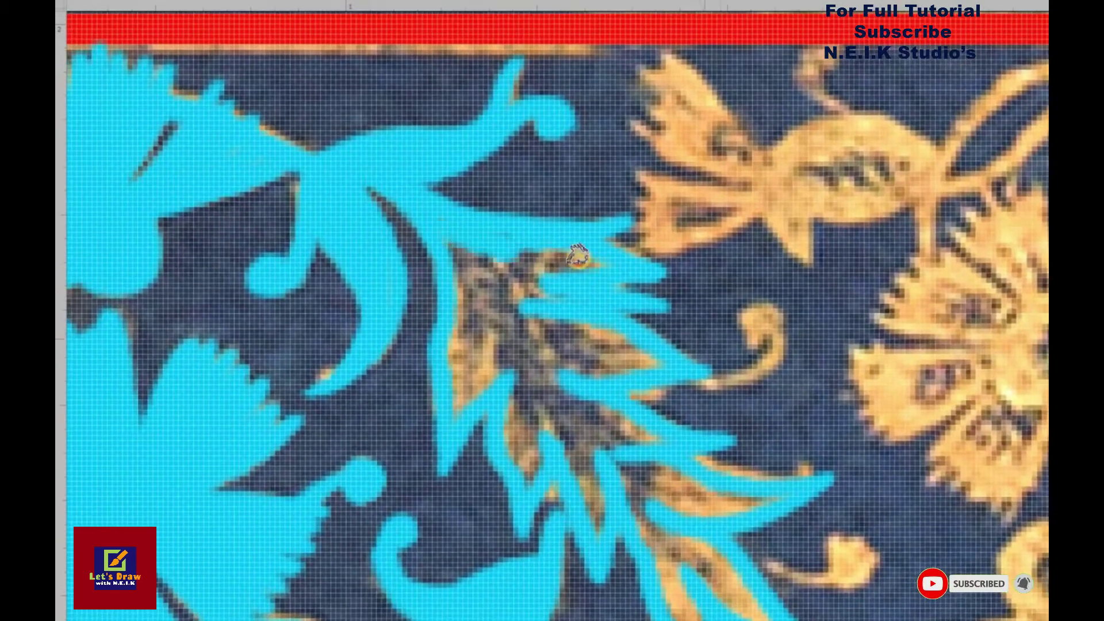
Zoom out to review the painted mask, then back in on the floral pattern.
alt+click(546, 324)
click(530, 298)
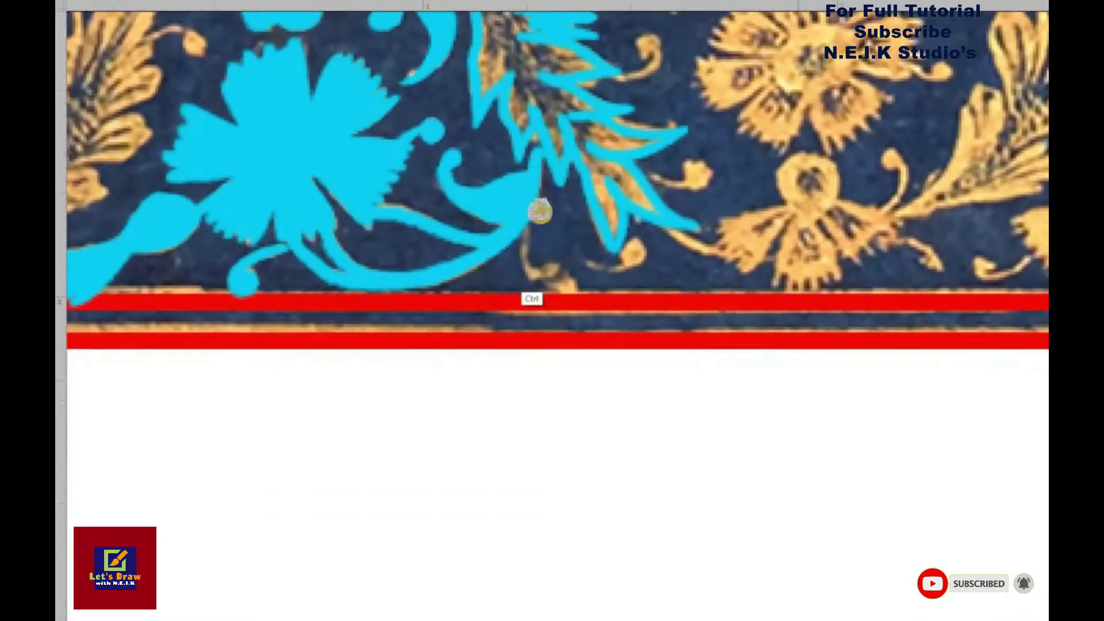
scroll(561, 261, down, 2)
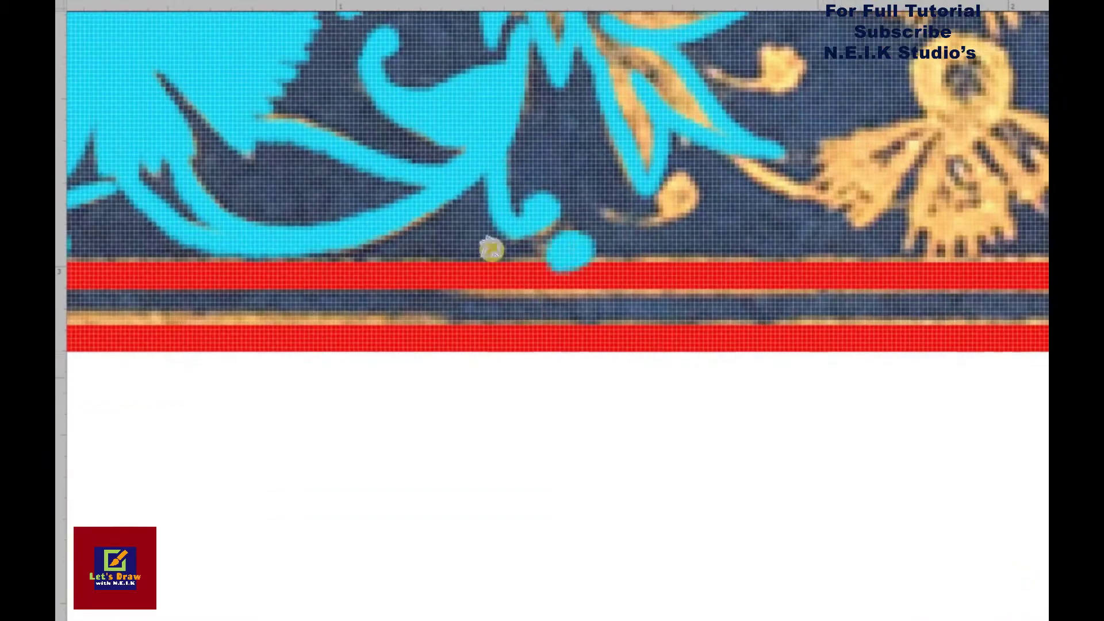
scroll(492, 249, up, 2)
click(569, 322)
Apply a Threshold of 89 to Alpha 2 and bucket-fill the dark gap in the feather leaf.
click(553, 218)
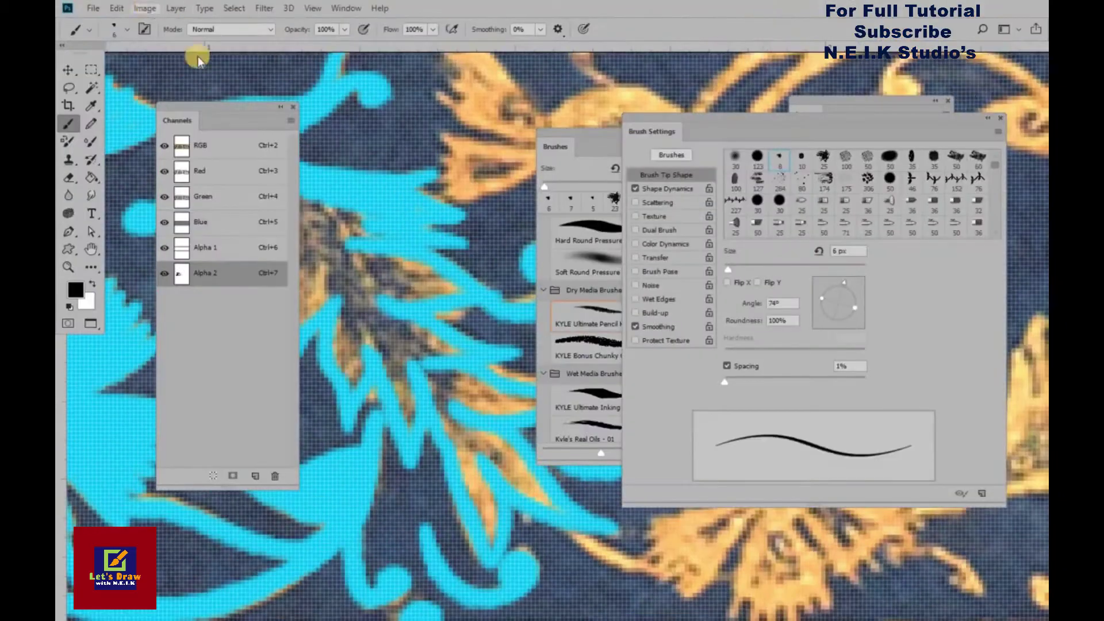
click(145, 8)
click(340, 226)
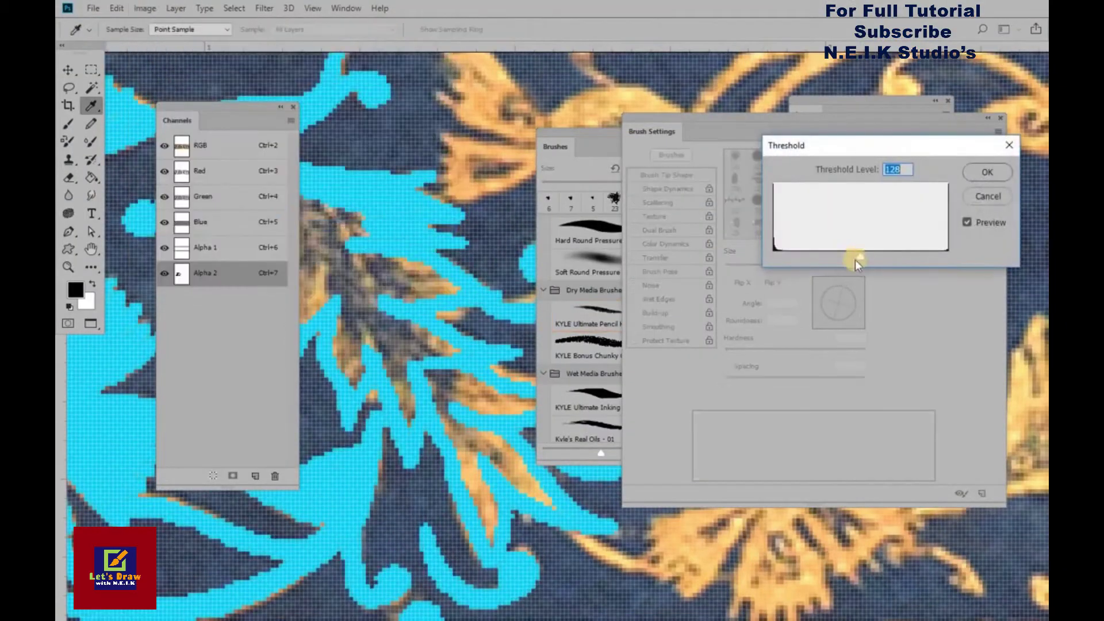
drag(856, 259, 824, 256)
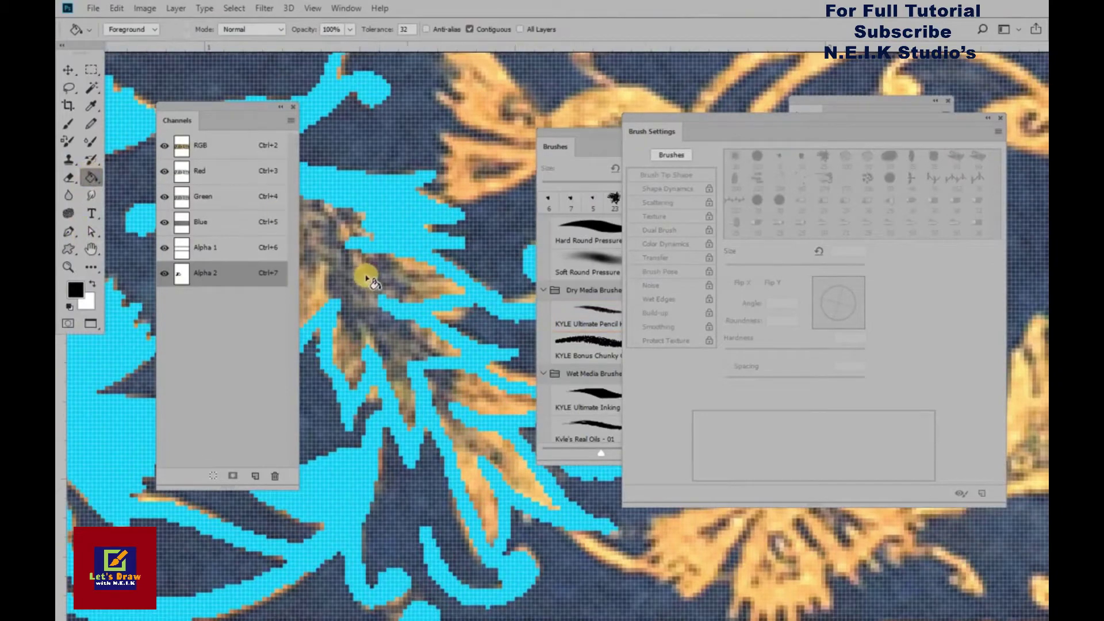
click(419, 334)
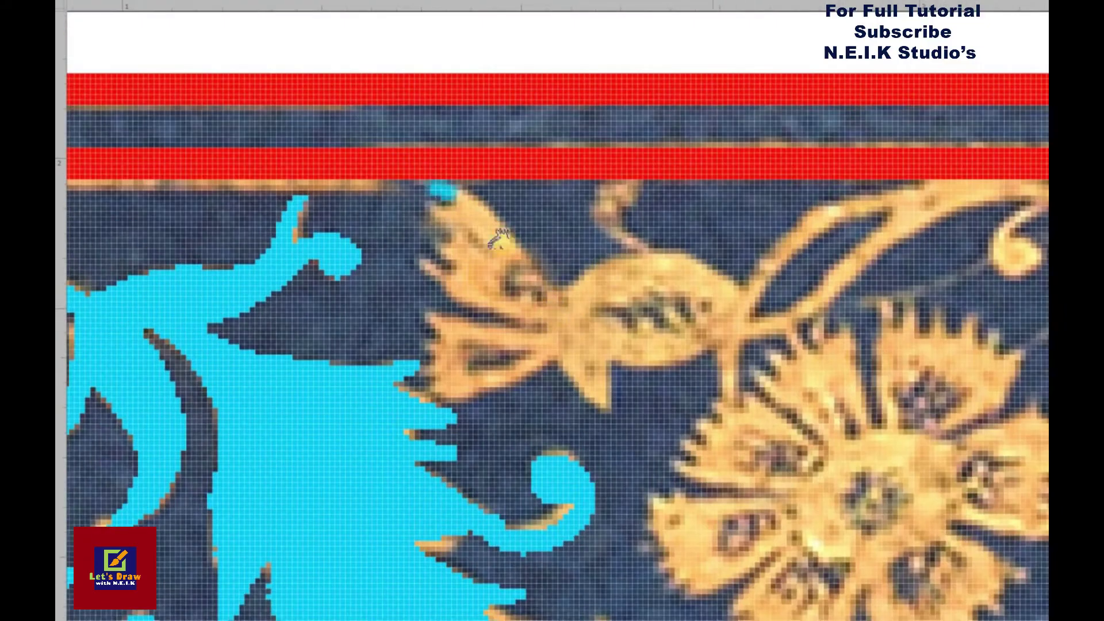
Paint the Alpha 2 mask over the gold leaf, bird's head, vine arc and curl.
drag(465, 269, 467, 270)
scroll(467, 270, down, 3)
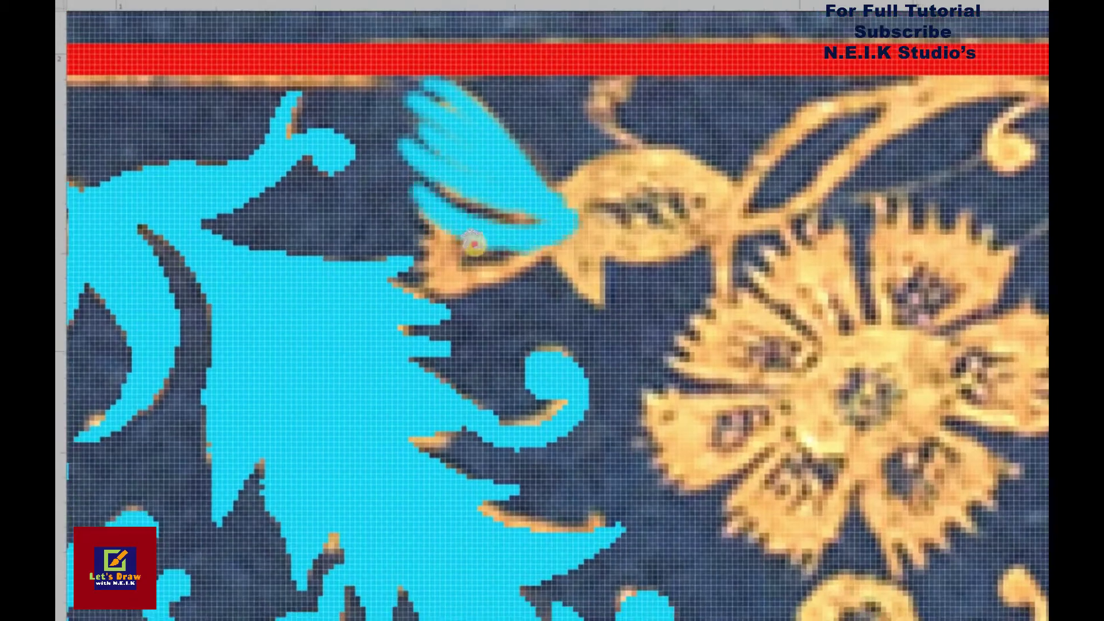
scroll(620, 208, up, 2)
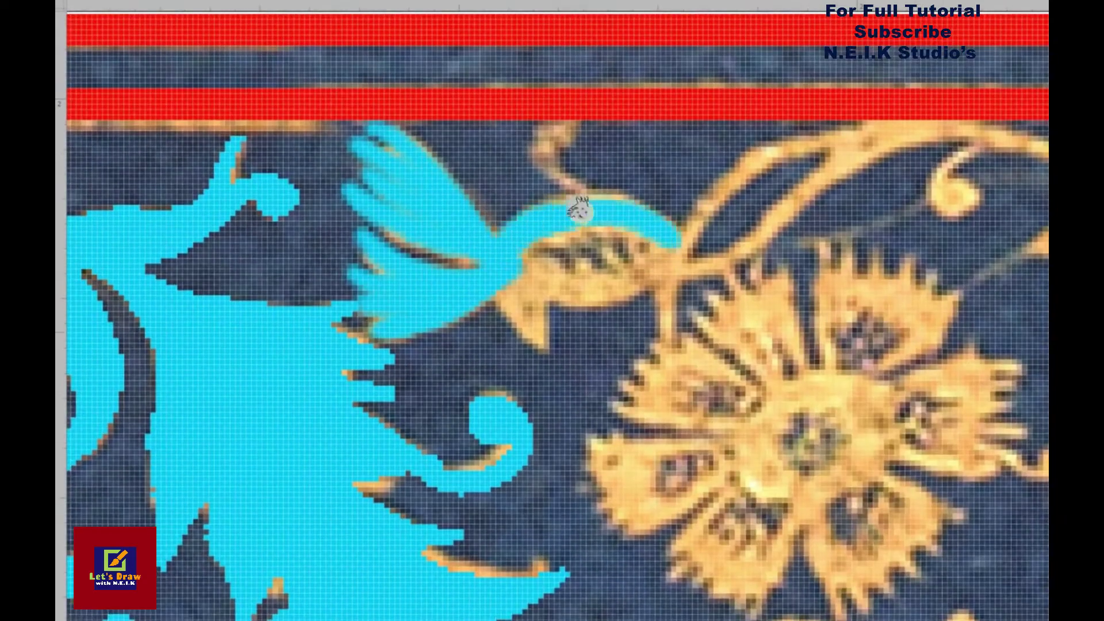
scroll(564, 153, up, 1)
mouse_move(475, 271)
mouse_down()
mouse_move(429, 277)
mouse_move(575, 224)
mouse_up()
scroll(569, 293, up, 2)
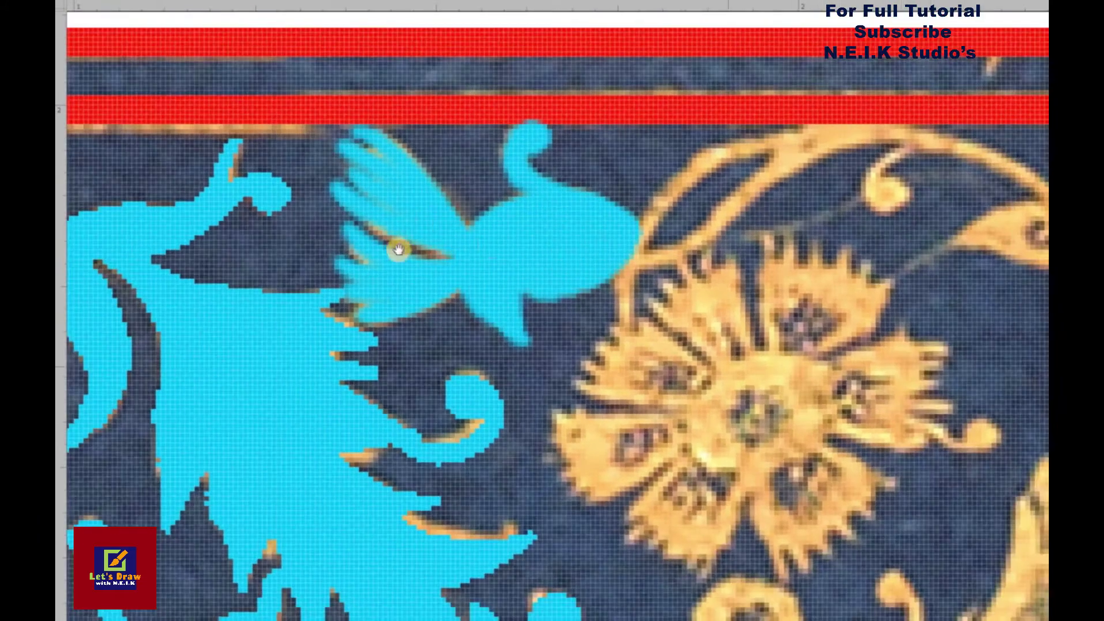
scroll(397, 249, right, 2)
drag(427, 337, 840, 184)
scroll(606, 161, up, 1)
scroll(606, 160, right, 2)
mouse_move(581, 147)
mouse_down()
mouse_move(532, 204)
mouse_move(589, 204)
mouse_up()
Extend the mask with a stroke from the vine into the flower centre.
scroll(217, 268, down, 1)
scroll(217, 268, left, 2)
scroll(598, 212, down, 1)
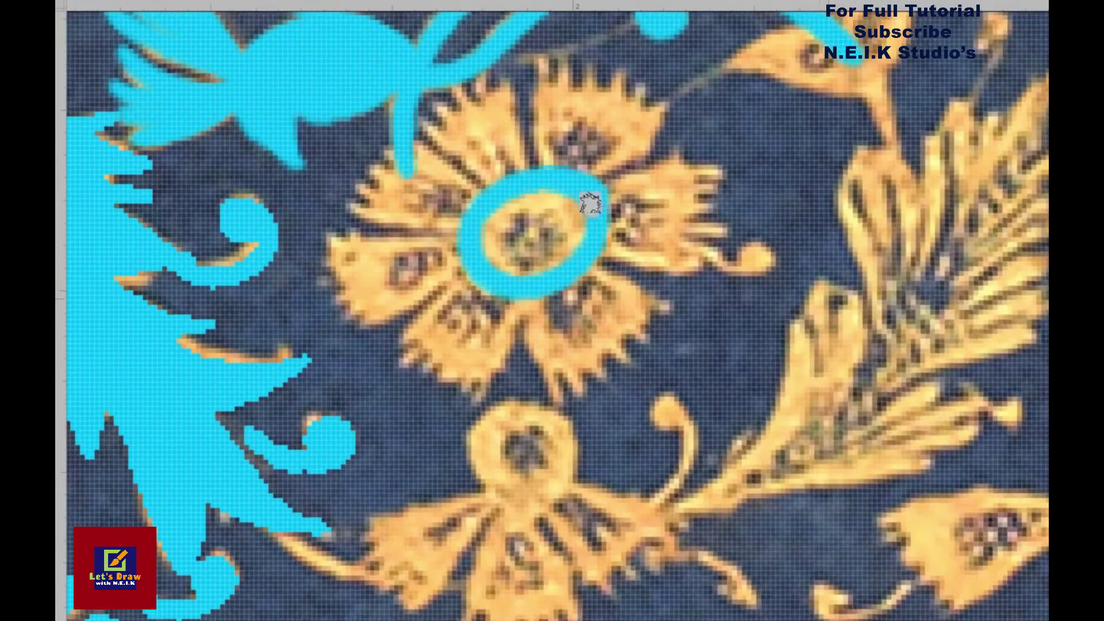
scroll(487, 225, up, 2)
scroll(488, 226, left, 1)
mouse_move(463, 209)
mouse_down()
mouse_move(526, 253)
mouse_move(545, 157)
mouse_up()
scroll(532, 172, up, 1)
scroll(532, 172, right, 2)
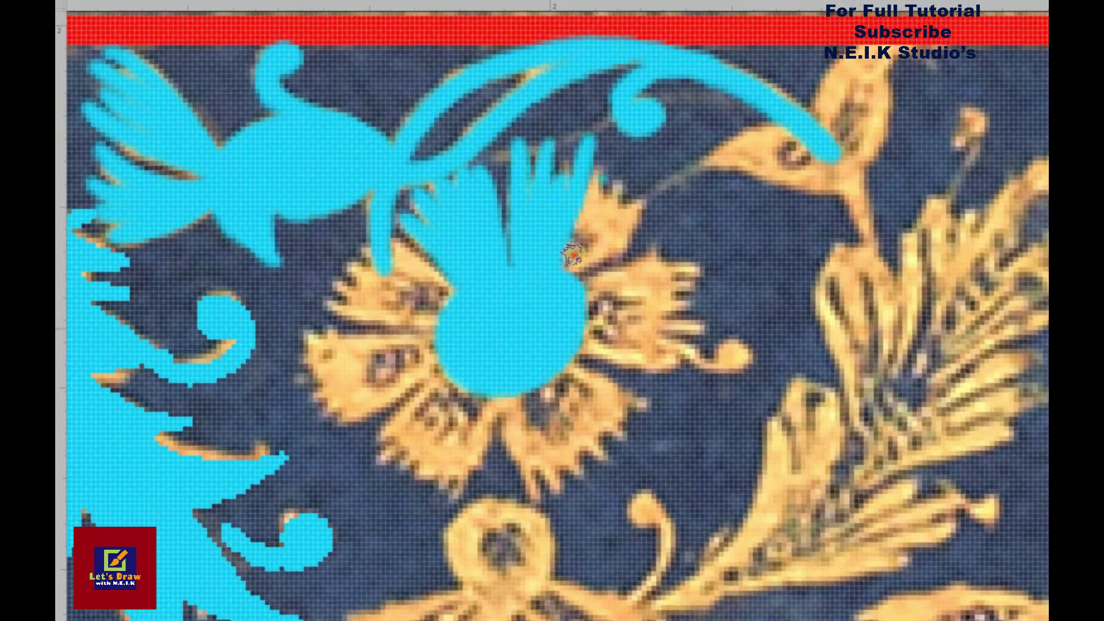
Mask the large flower's petals, stroking each out from or into the centre.
scroll(557, 279, down, 1)
scroll(557, 278, right, 1)
drag(673, 215, 552, 221)
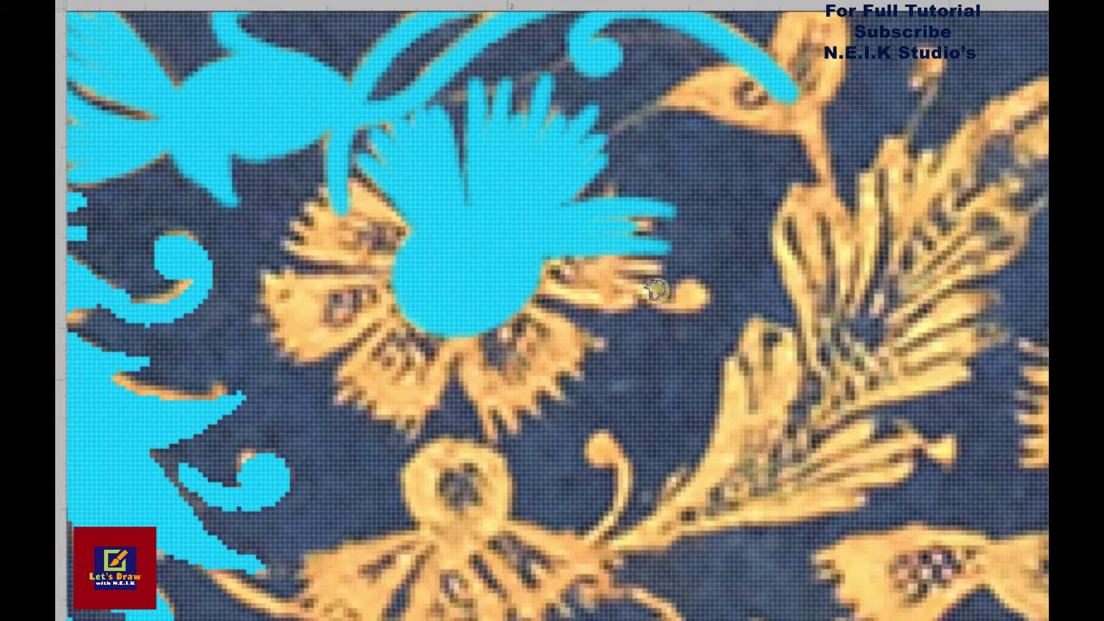
drag(687, 294, 587, 268)
scroll(476, 266, down, 2)
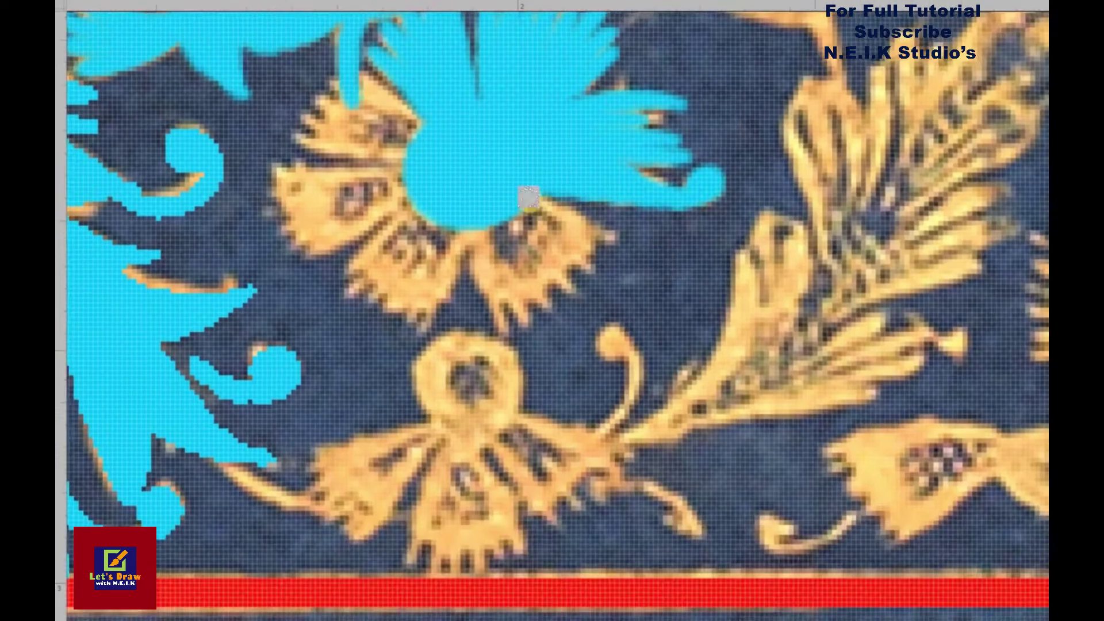
drag(529, 213, 652, 260)
drag(562, 320, 509, 252)
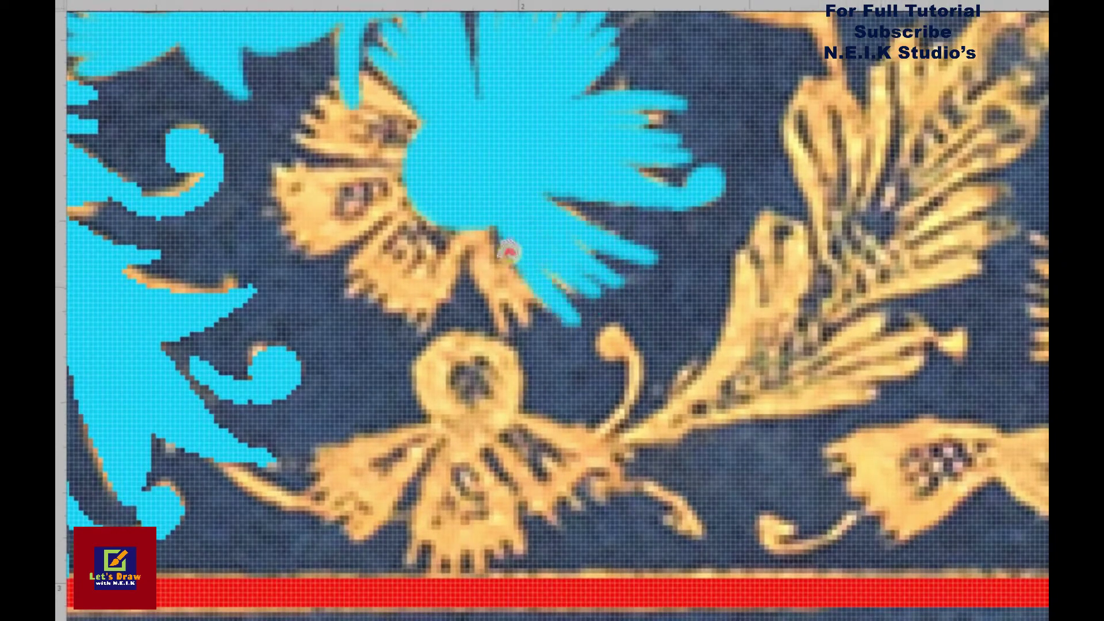
Cover the tan tail tip and the gold stem up to the red band.
scroll(510, 214, left, 3)
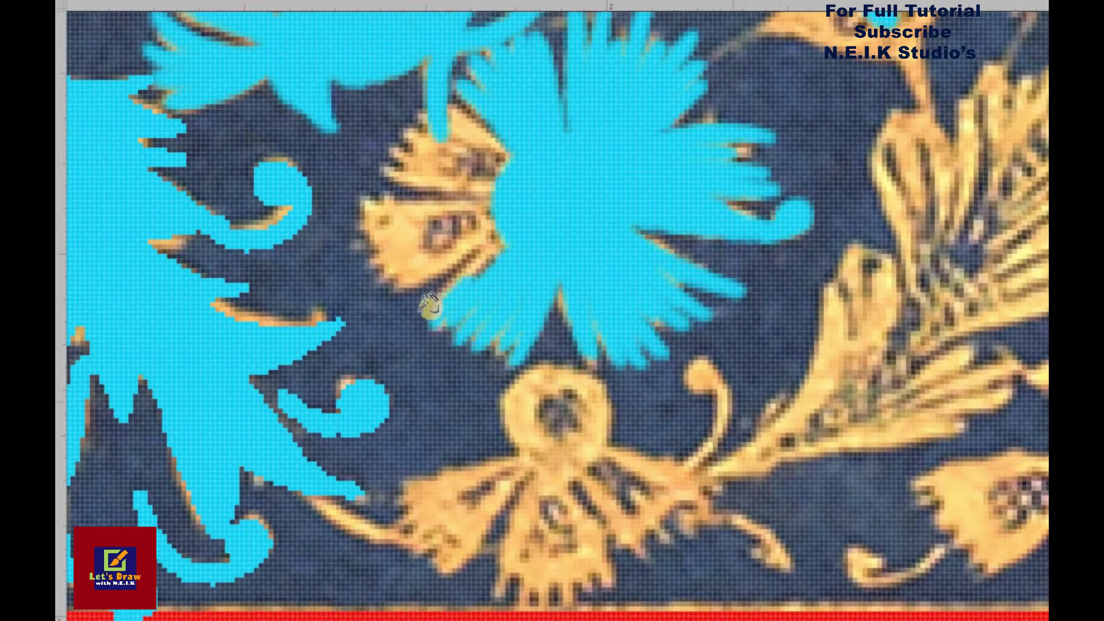
scroll(429, 306, left, 1)
scroll(525, 303, left, 1)
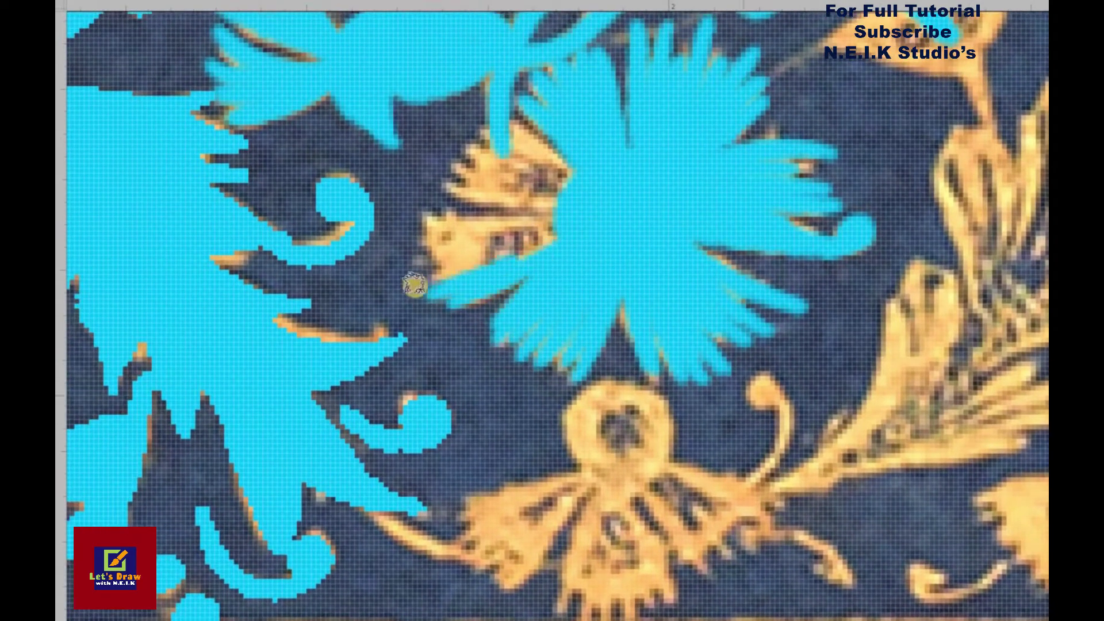
scroll(558, 253, up, 2)
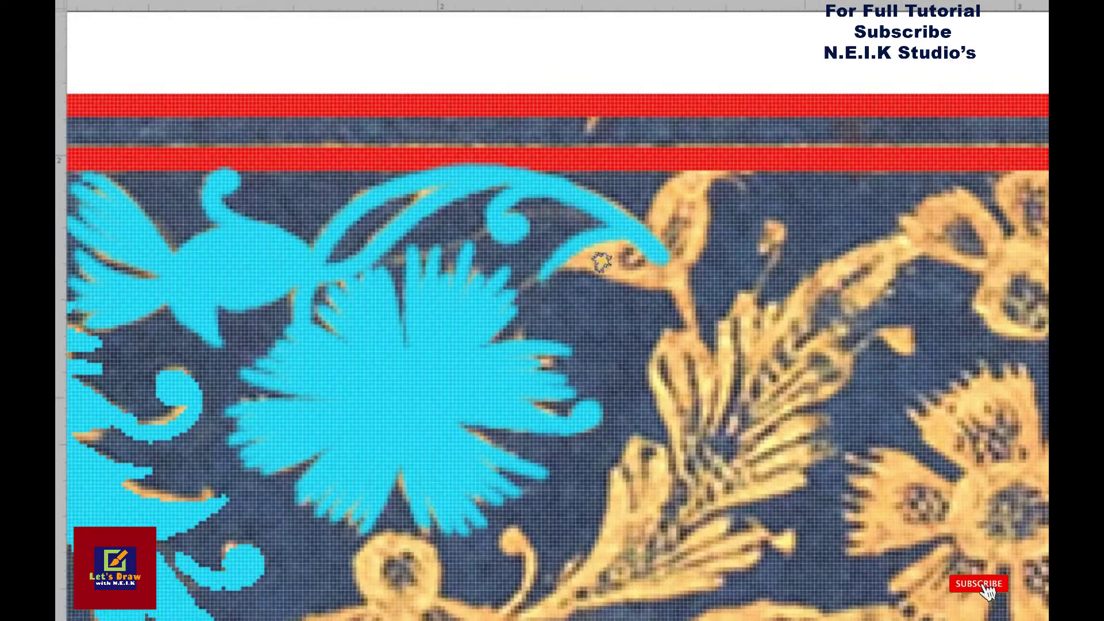
drag(601, 262, 652, 255)
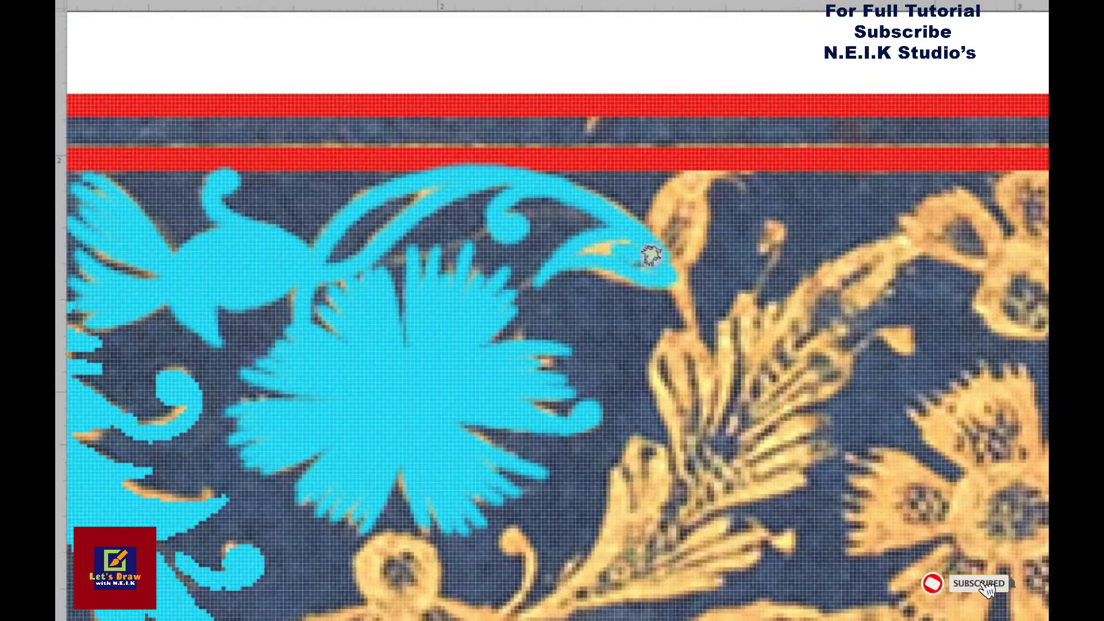
drag(549, 280, 633, 212)
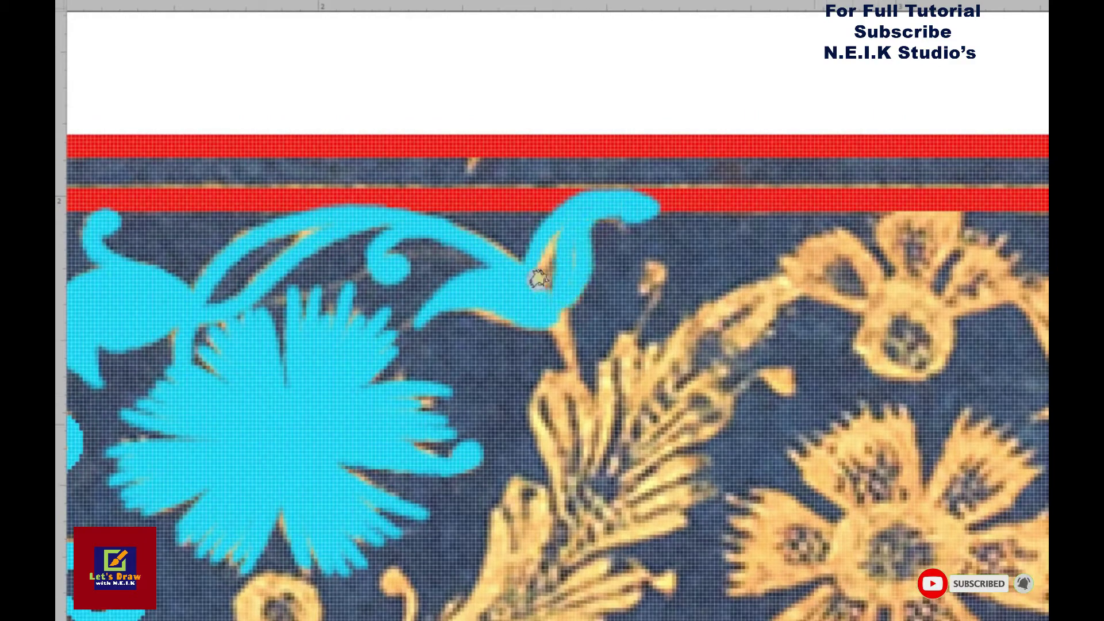
Mask the gold stem toward the right flower, widening its lower tip.
scroll(537, 202, down, 5)
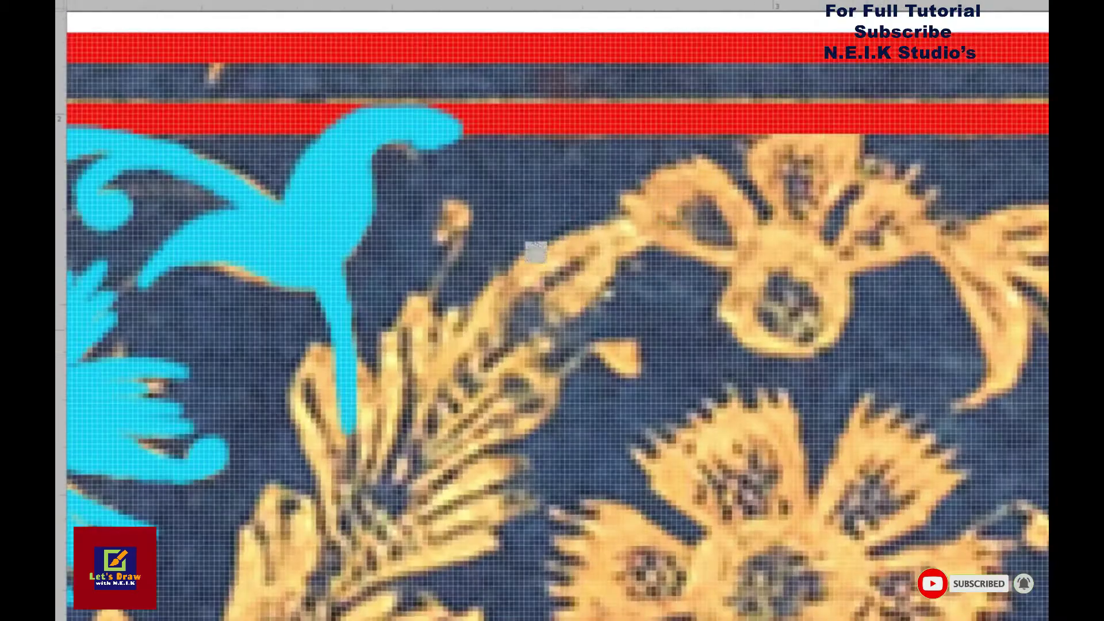
drag(699, 235, 449, 368)
drag(511, 251, 476, 228)
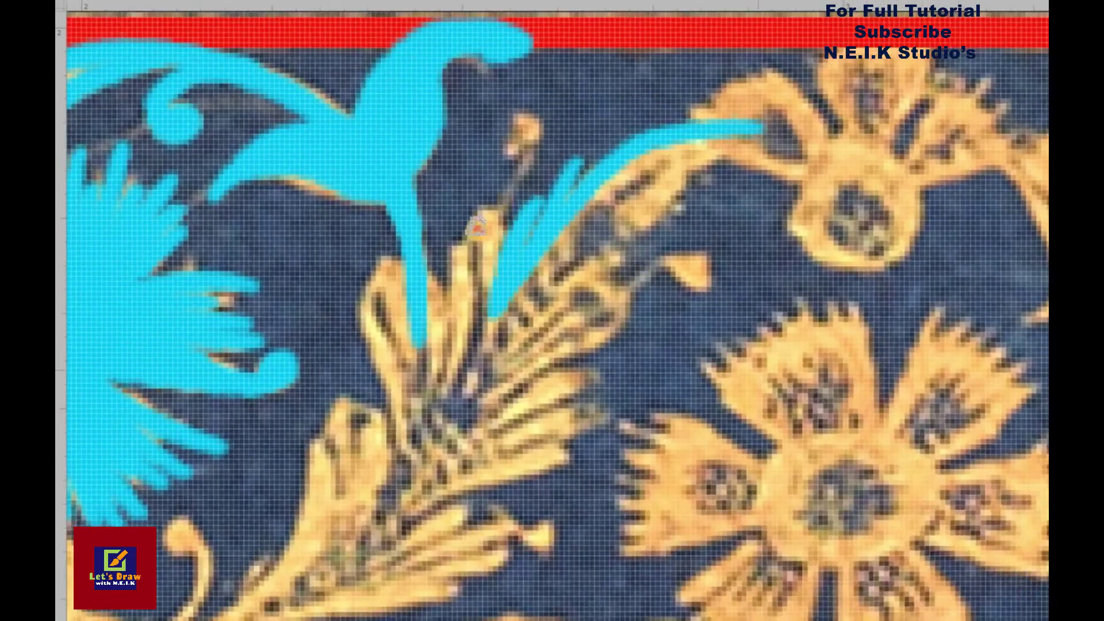
scroll(480, 302, up, 4)
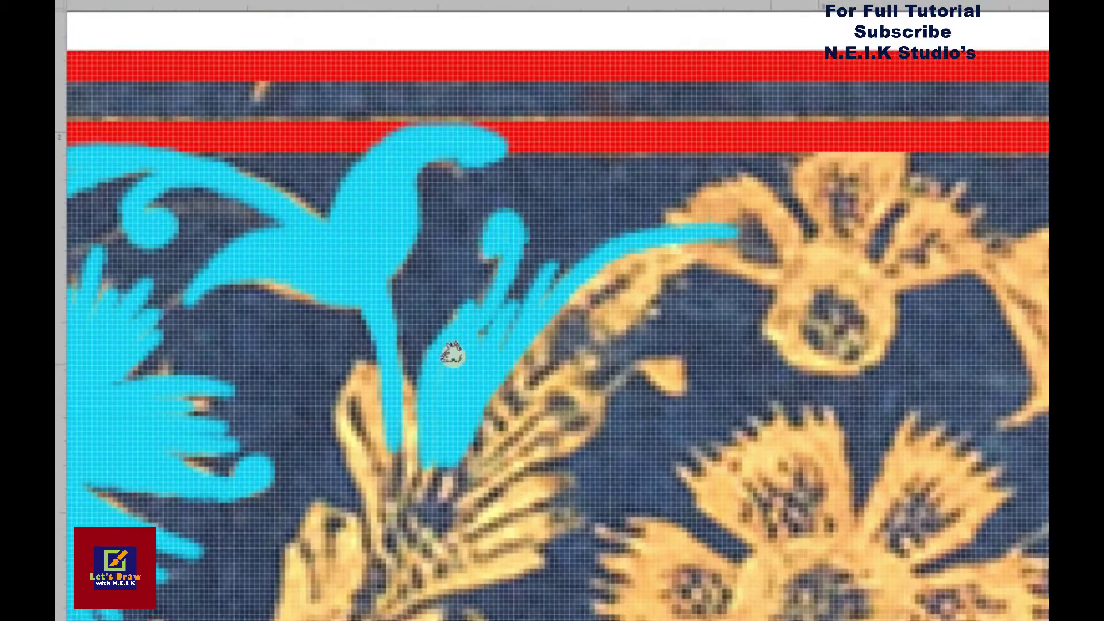
Pan down the border past the leafy stem to the lower red band and bottom-left ornaments.
mouse_move(563, 323)
mouse_down()
mouse_move(444, 178)
mouse_move(506, 224)
mouse_move(567, 187)
mouse_up()
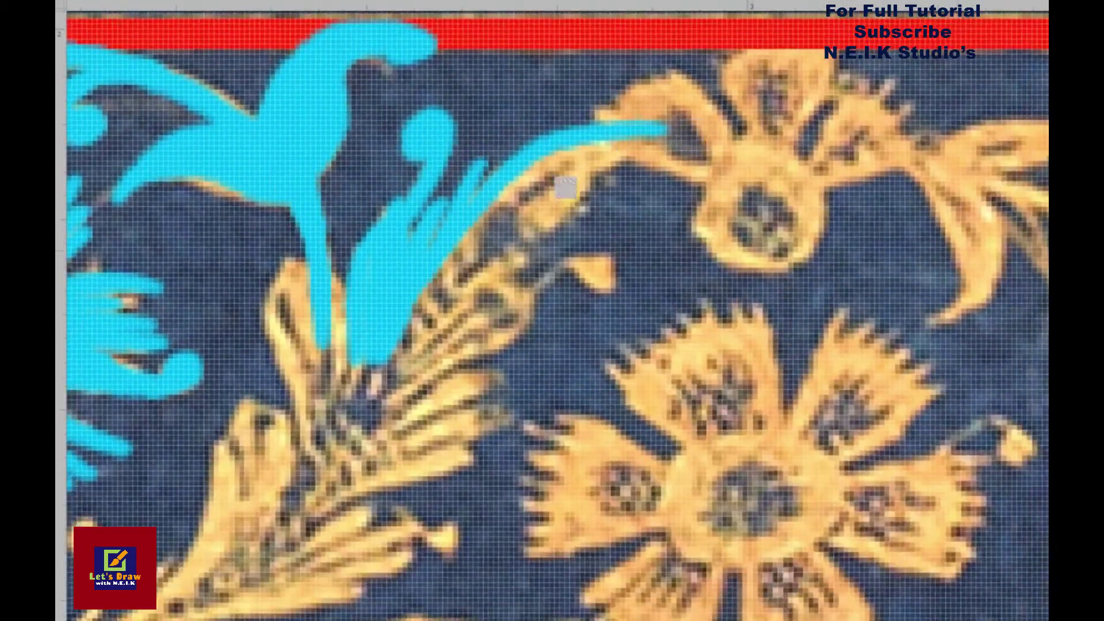
scroll(518, 201, down, 4)
scroll(566, 201, down, 3)
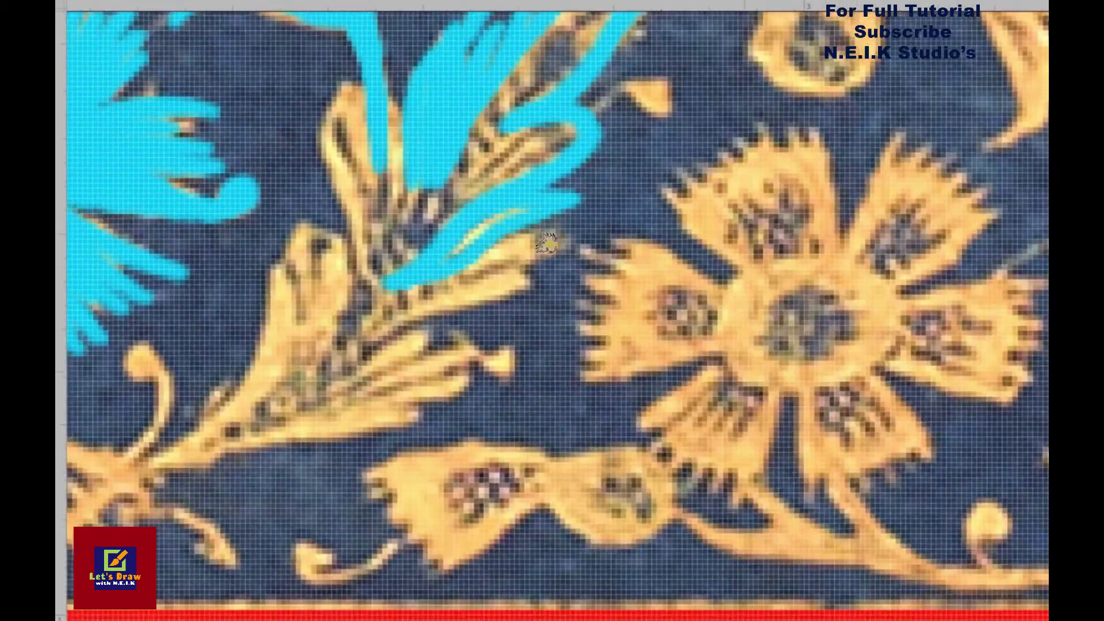
drag(361, 351, 521, 230)
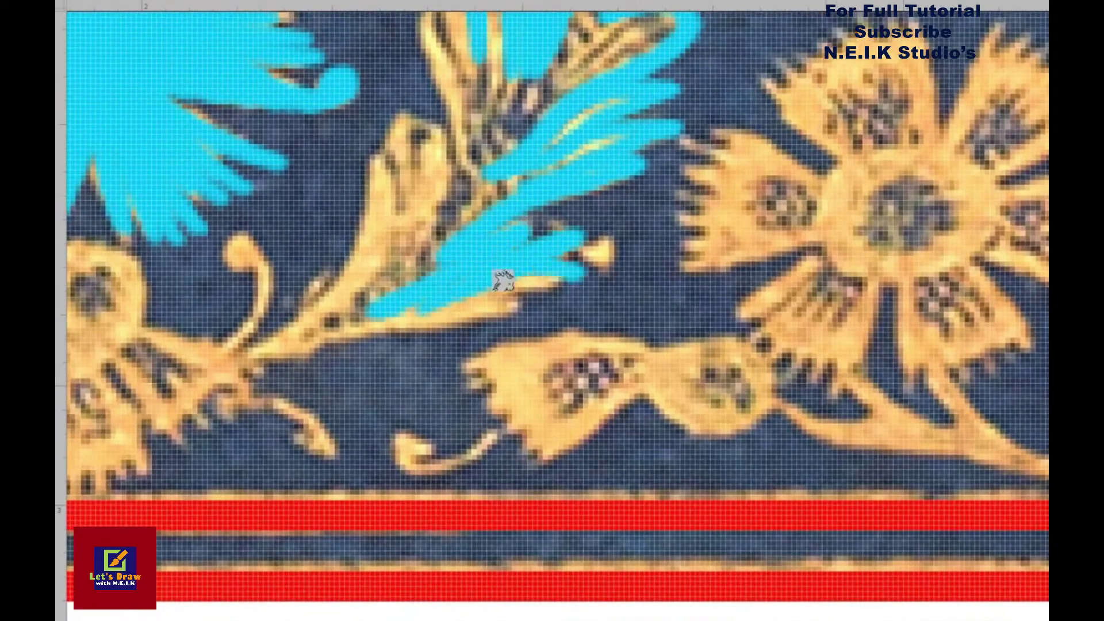
scroll(603, 276, up, 3)
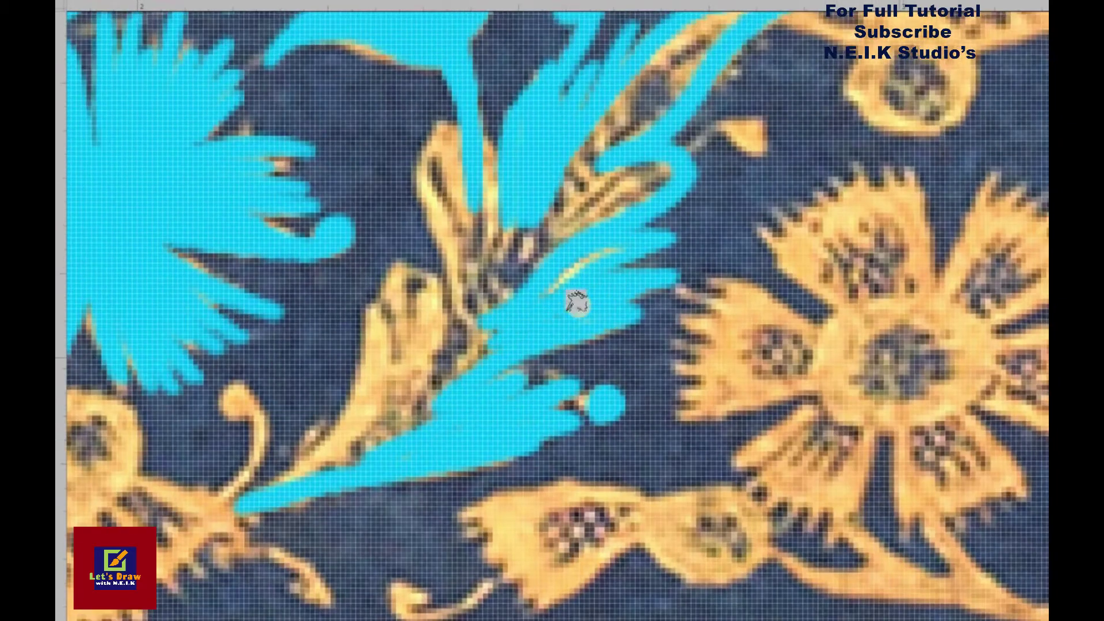
scroll(469, 359, up, 2)
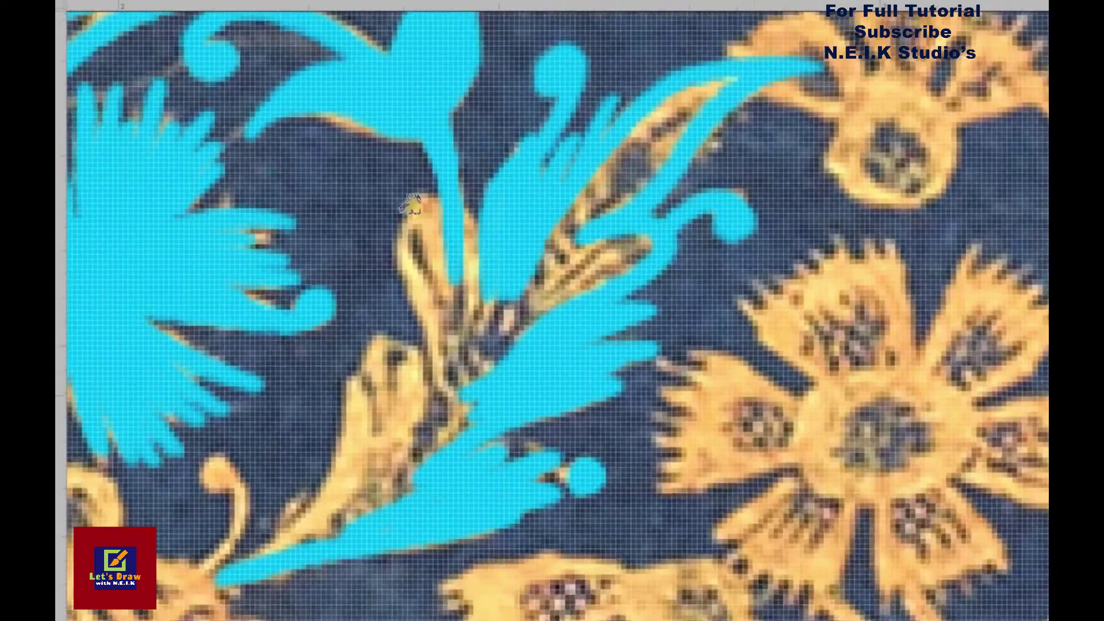
drag(431, 344, 509, 198)
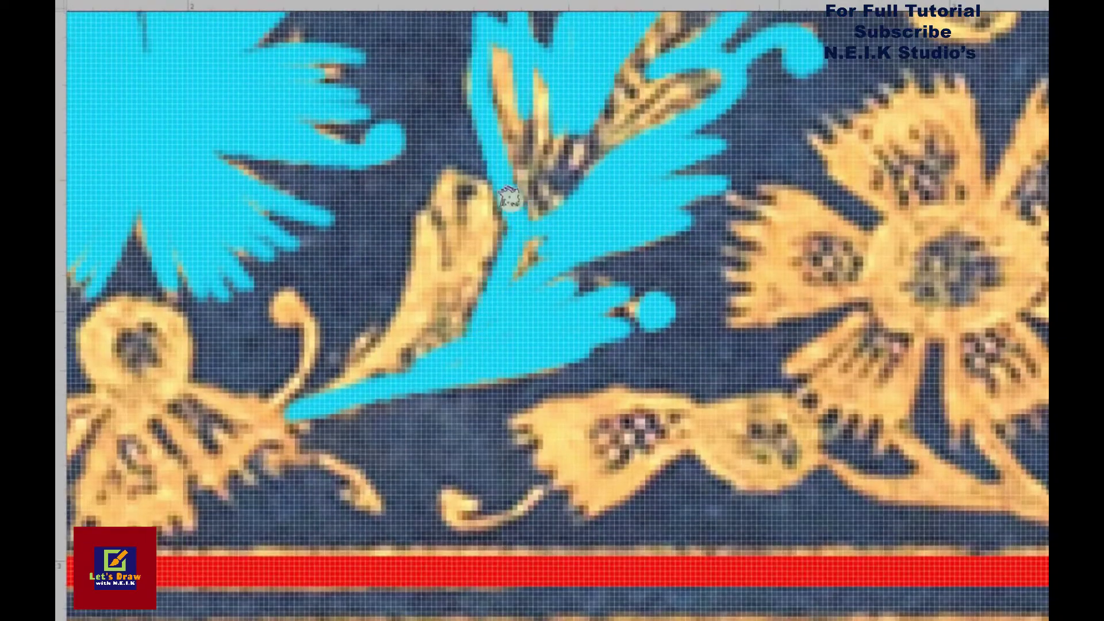
drag(395, 305, 516, 243)
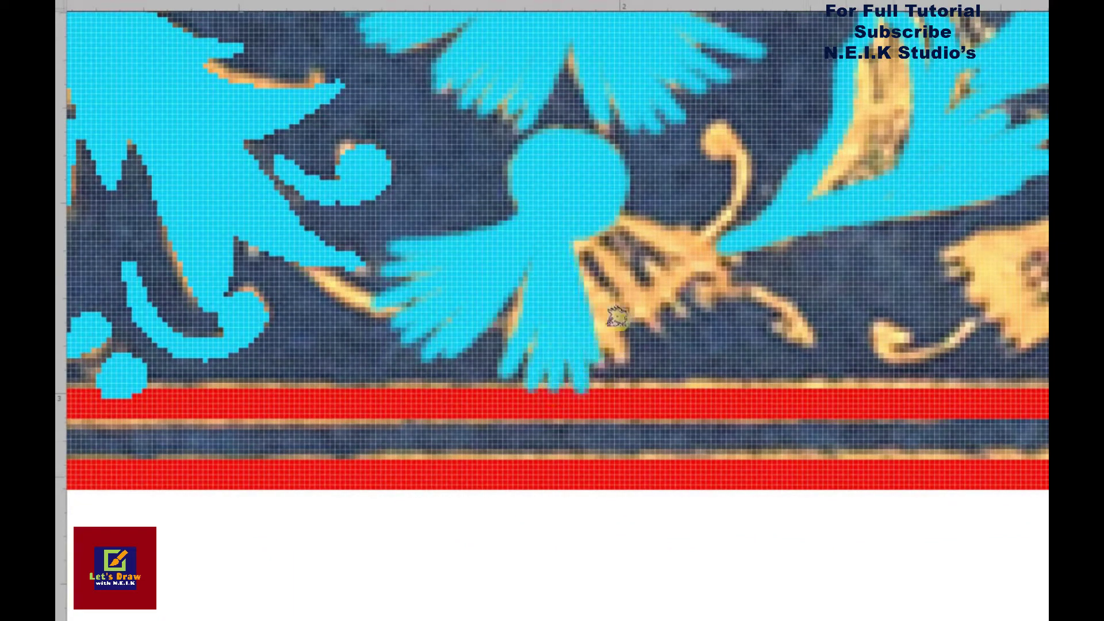
drag(572, 217, 460, 233)
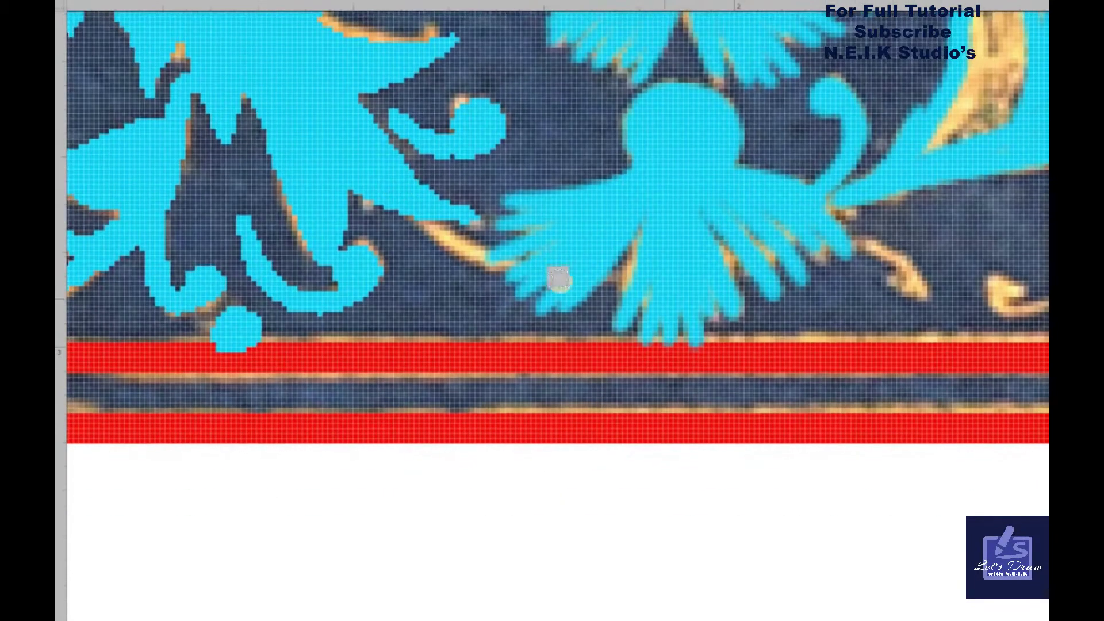
Lower the Alpha 2 Threshold to about 17 and bucket-fill the leftover gold leaf.
alt+click(610, 275)
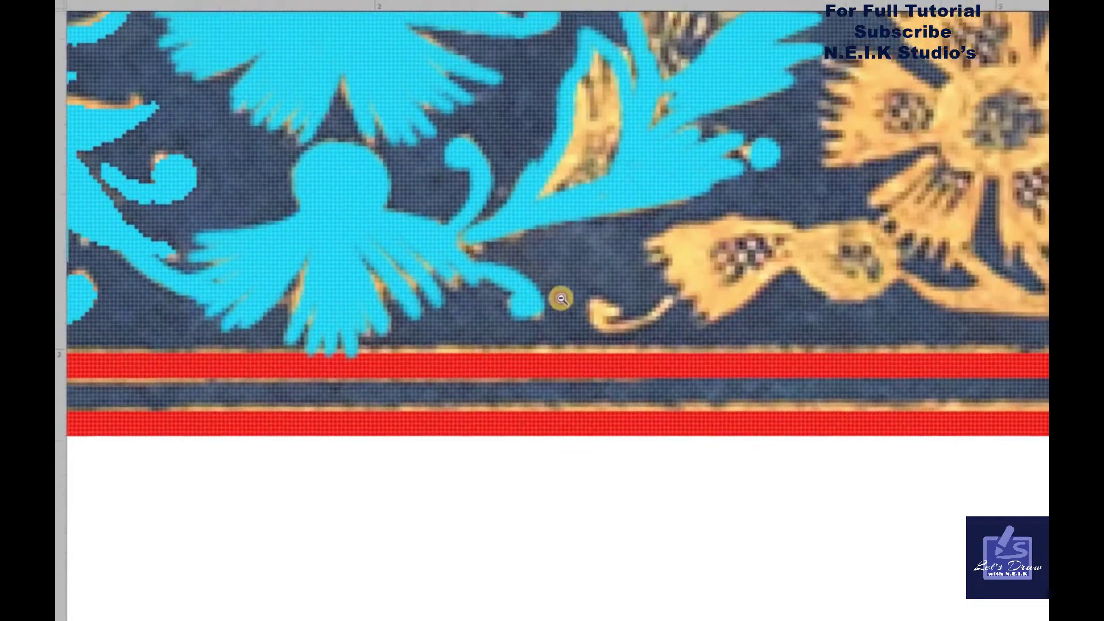
alt+click(566, 274)
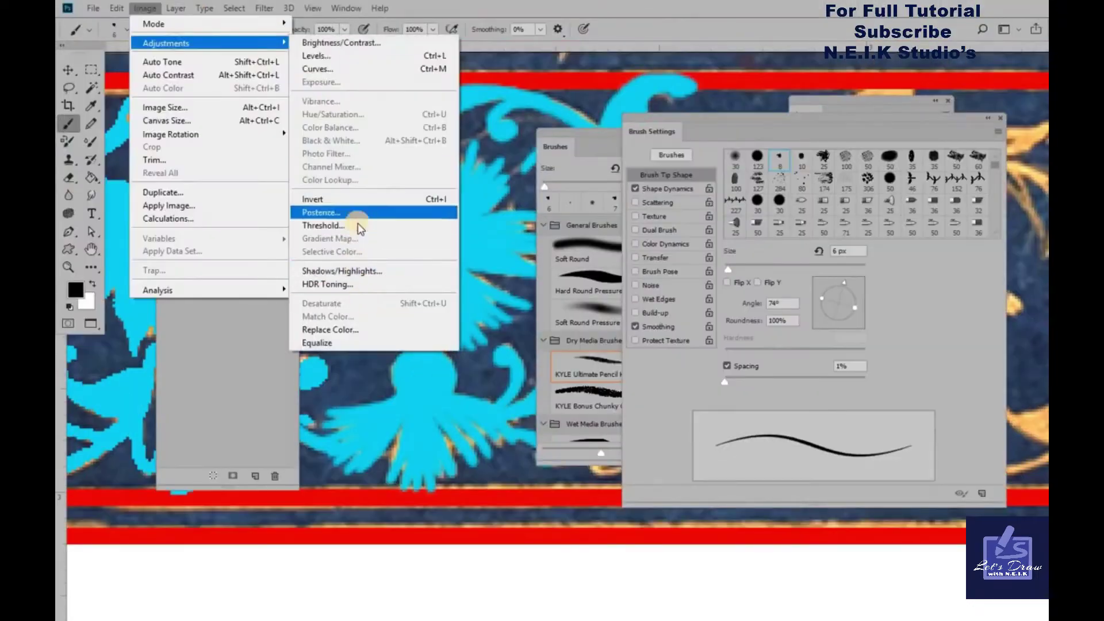
click(359, 226)
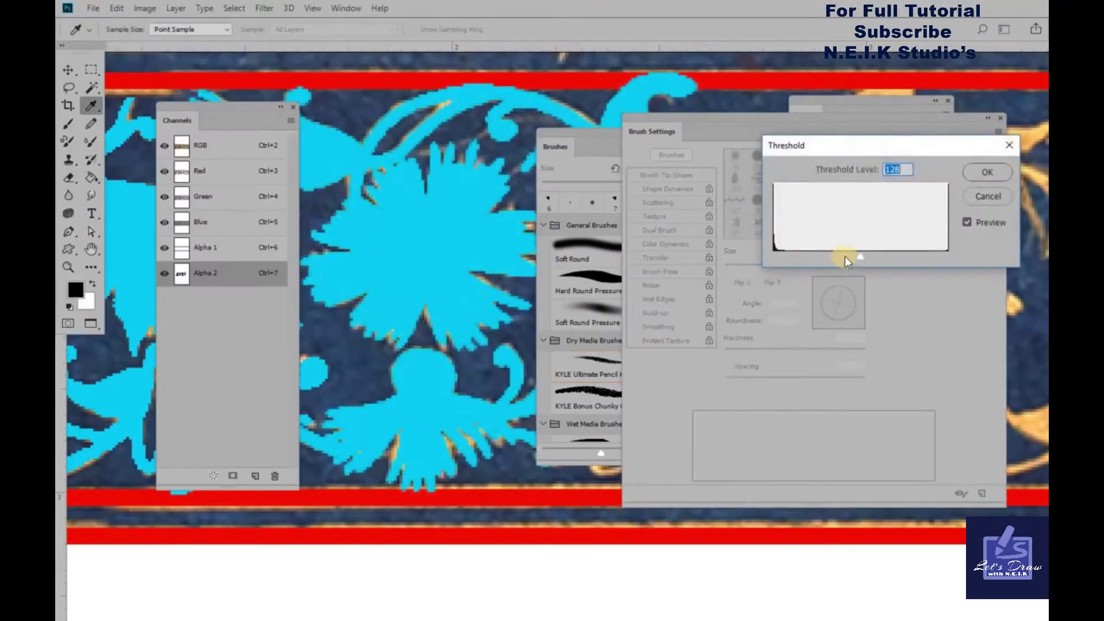
drag(805, 255, 795, 252)
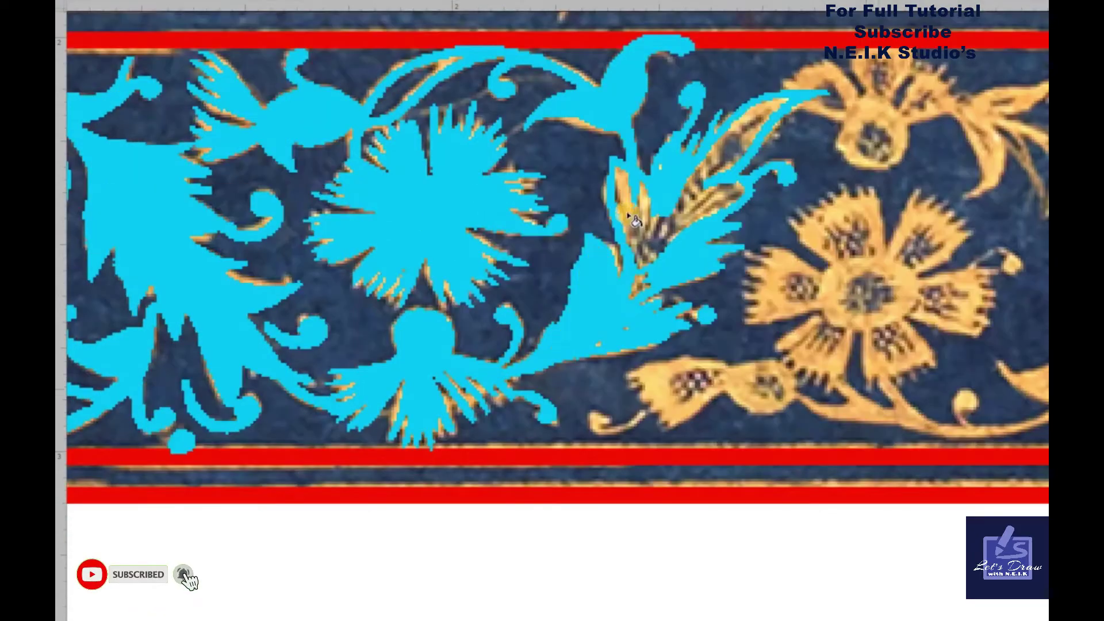
click(600, 346)
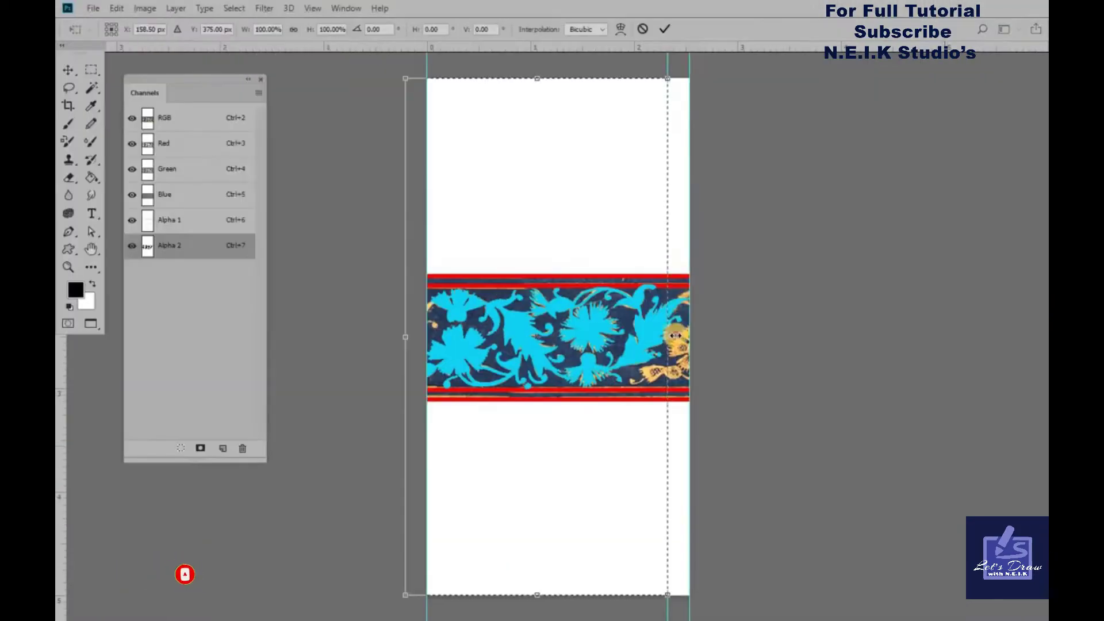
Resize the border strip to its new width and commit it.
drag(675, 335, 690, 316)
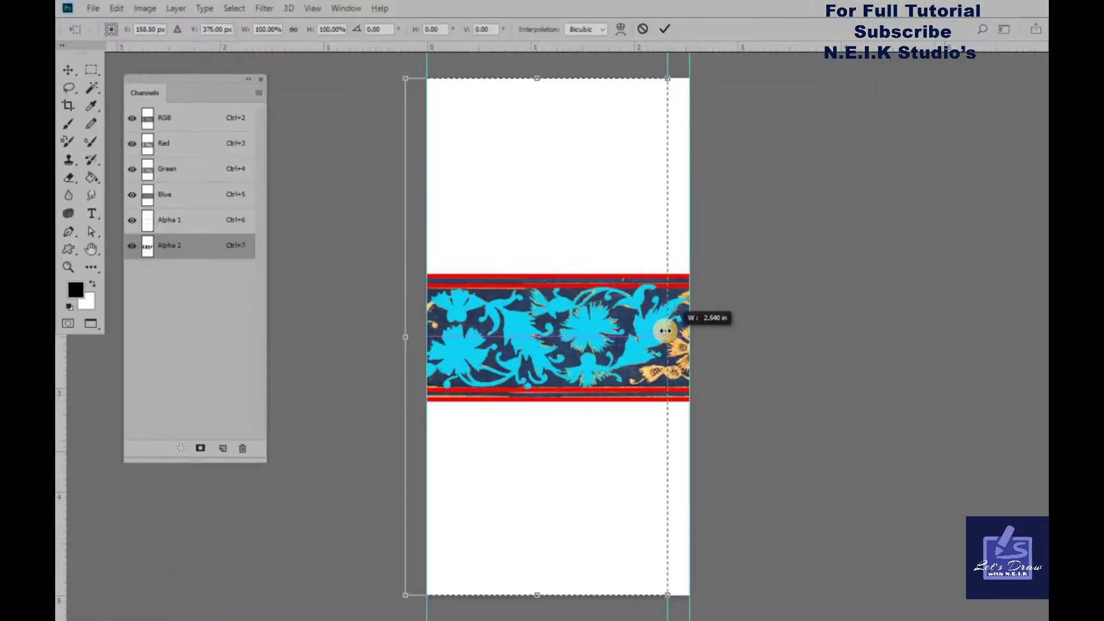
key(Return)
key(m)
click(677, 357)
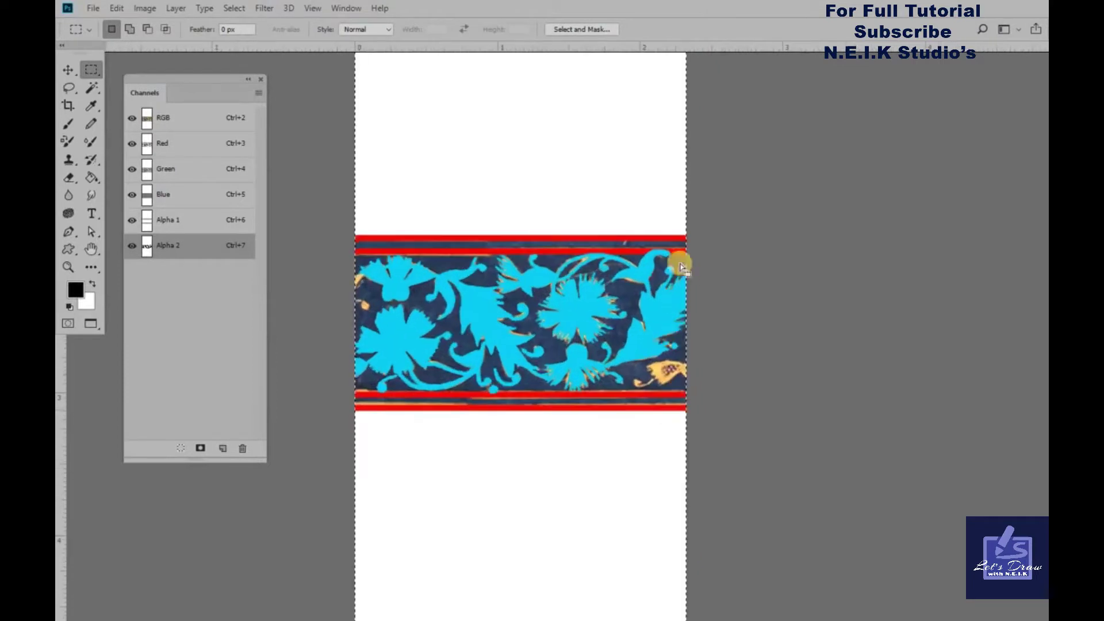
With colour, Alpha 1 and Alpha 2 channels selected, apply Offset Horizontal +111 with Wrap Around.
shift+click(174, 223)
shift+click(164, 195)
shift+click(164, 118)
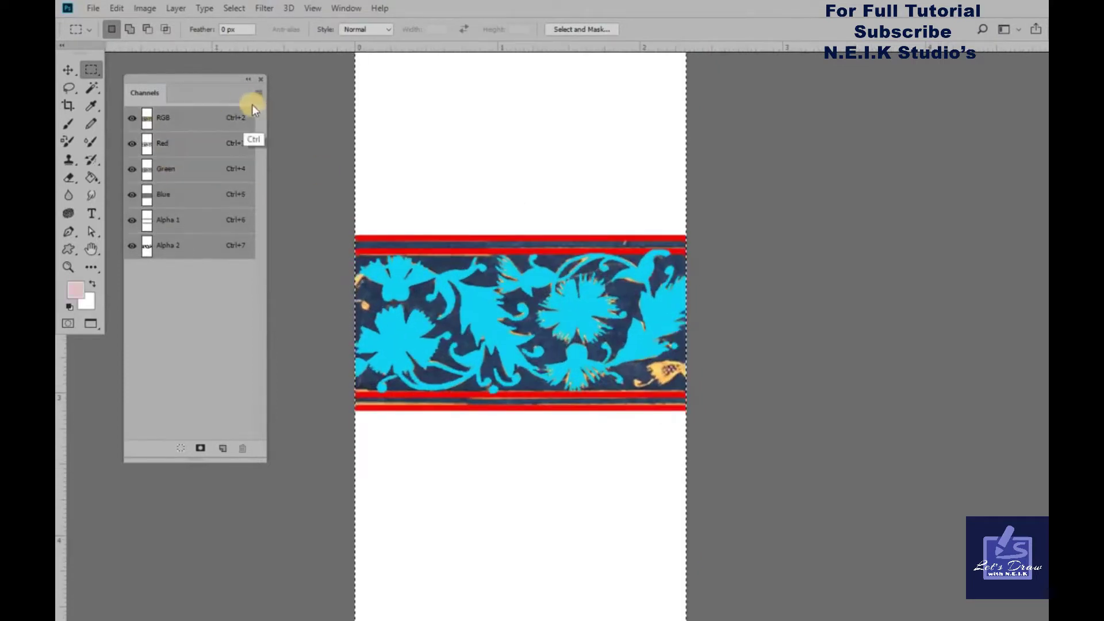
key(alt+t)
key(o)
key(Right)
key(o)
key(Return)
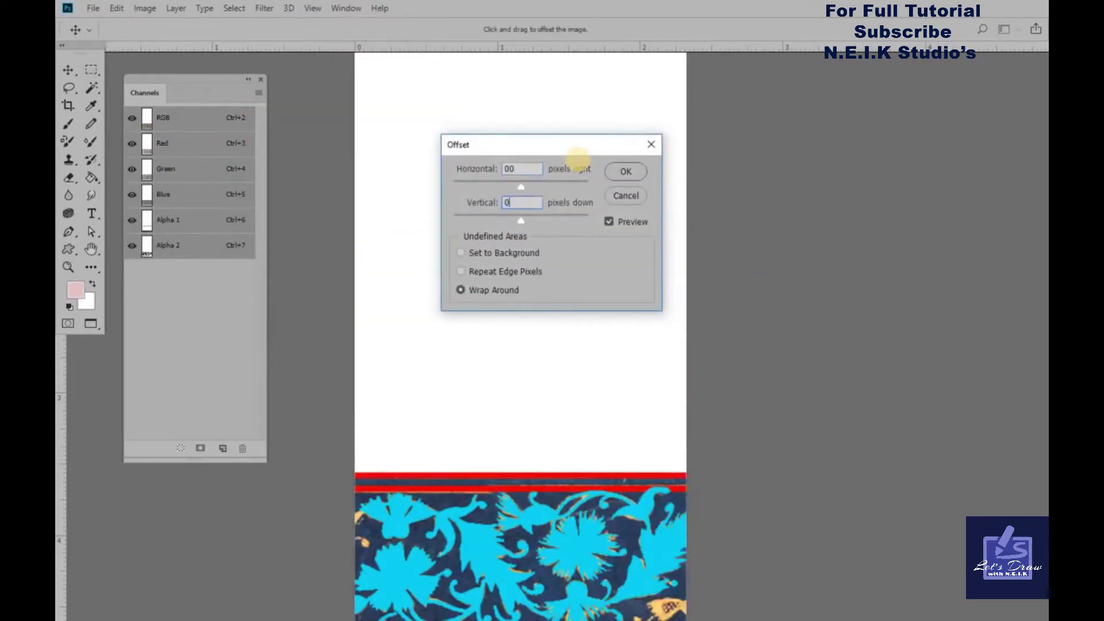
drag(468, 175, 463, 169)
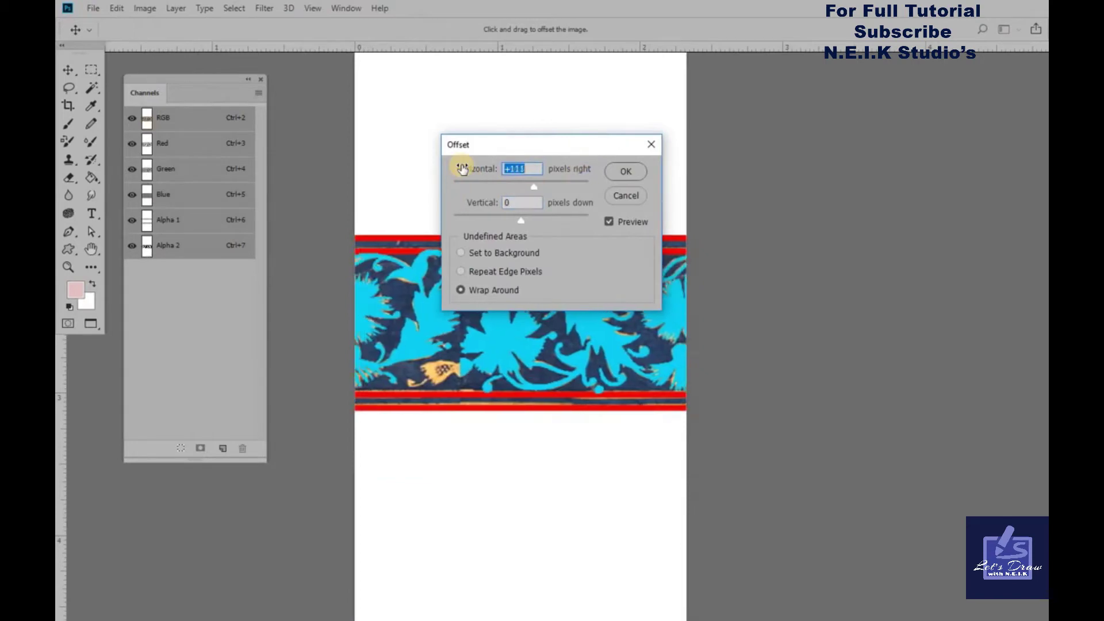
key(Return)
key(m)
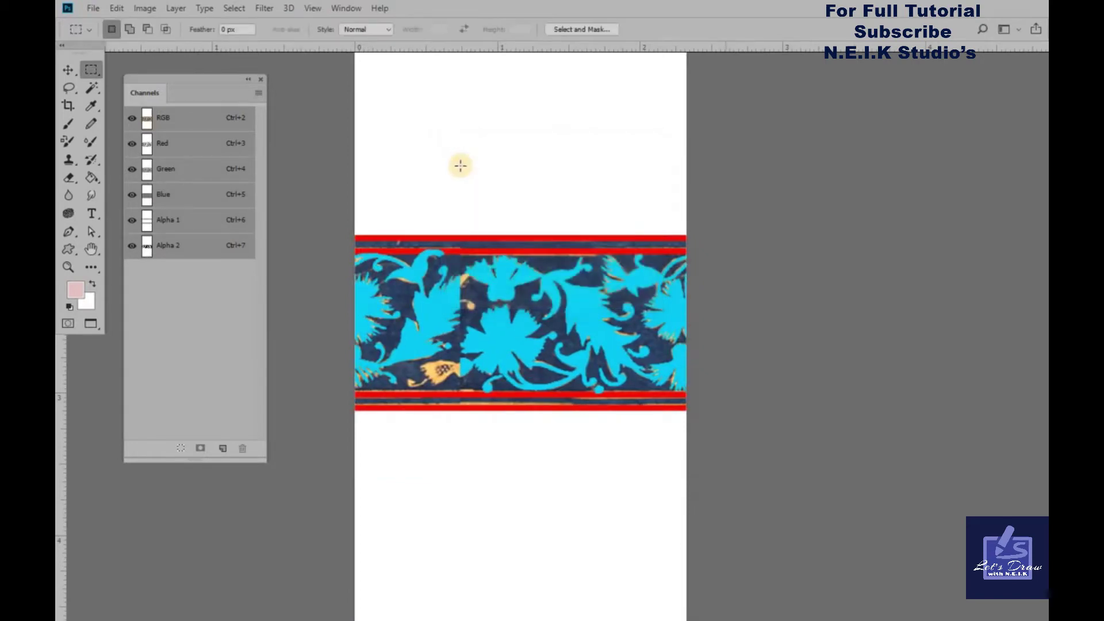
click(146, 222)
Paint the gold leaf near the seam into Alpha 2, then apply a Threshold.
key(Tab)
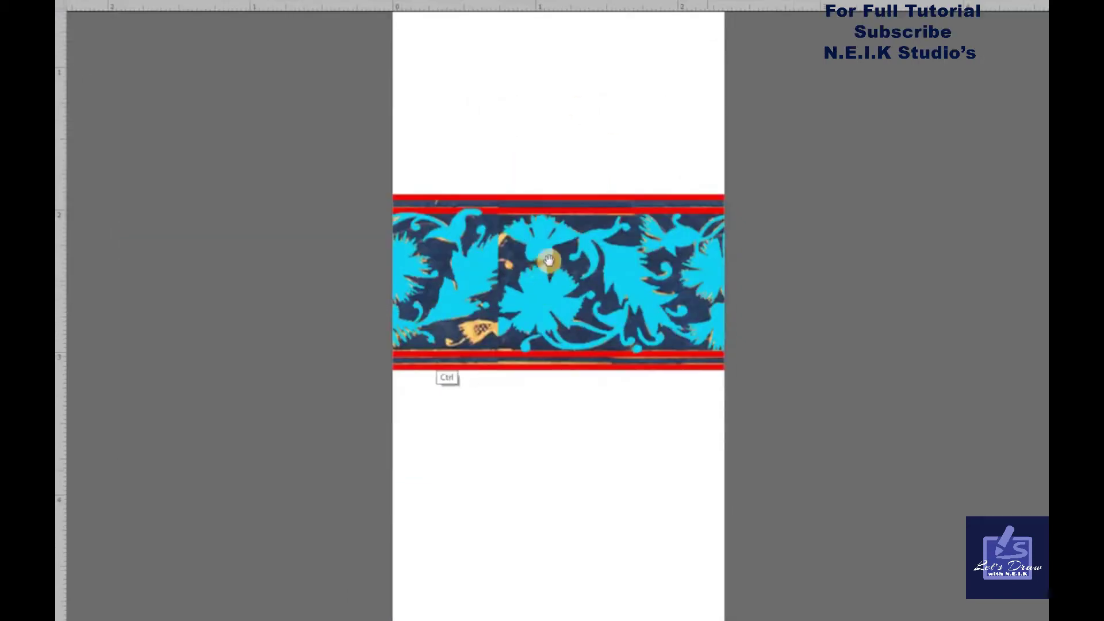
scroll(679, 216, up, 5)
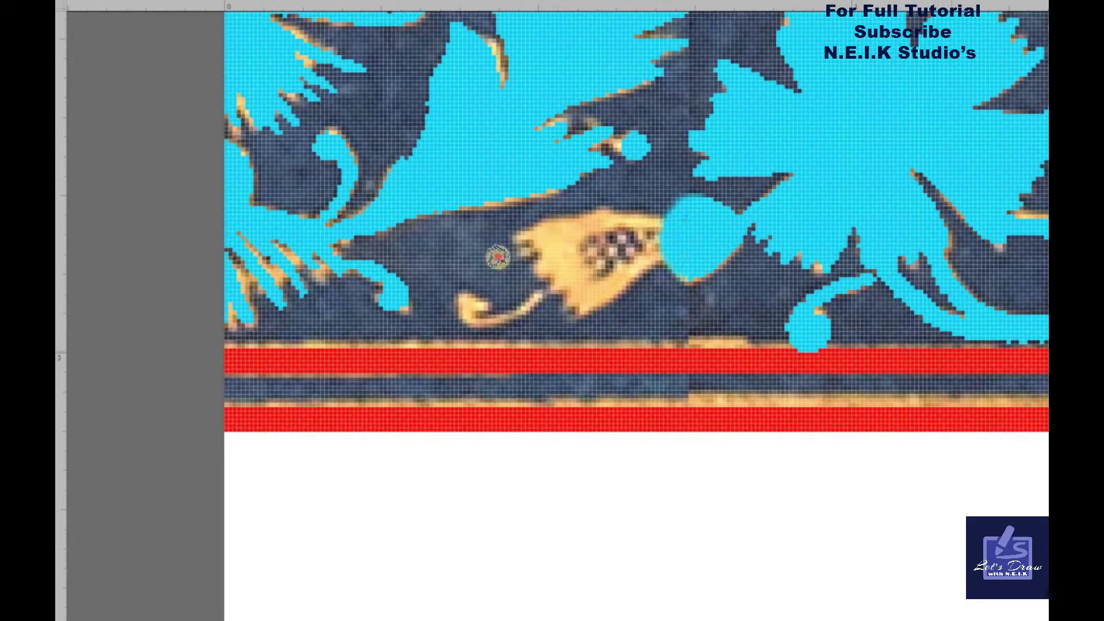
drag(498, 257, 599, 237)
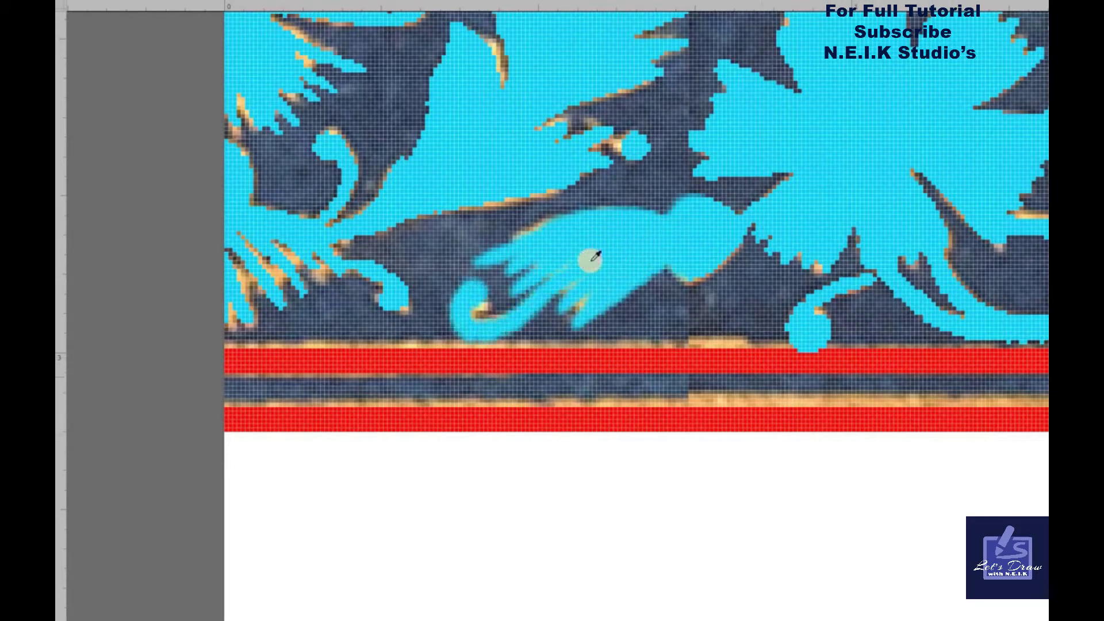
key(Tab)
click(146, 8)
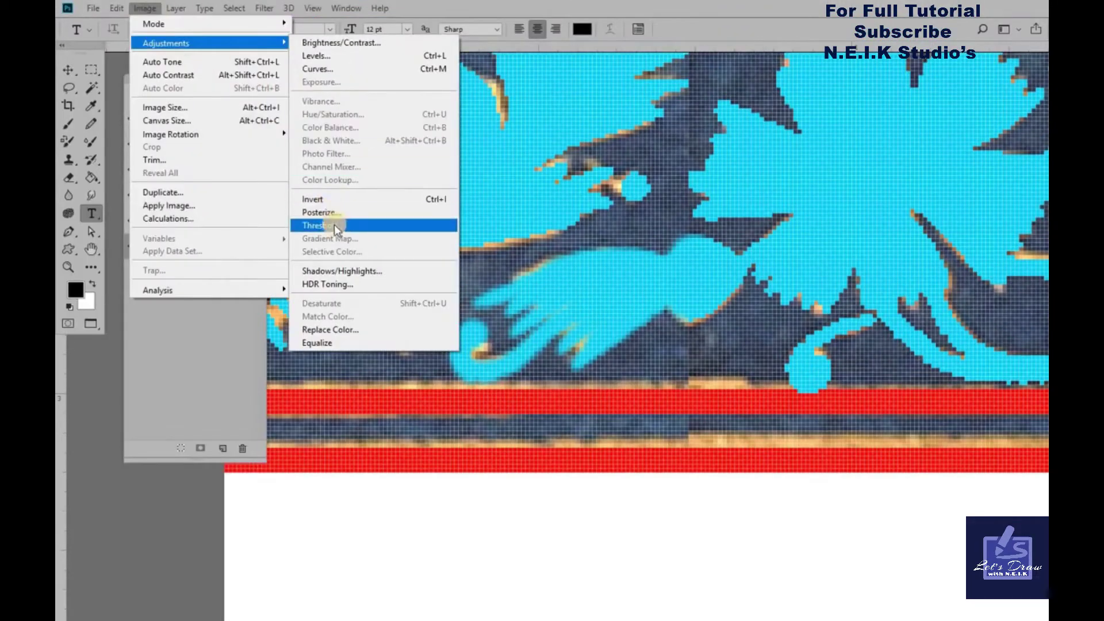
click(334, 224)
key(Return)
Brush the leaf edge into the mask and harden it with another Threshold pass.
key(z)
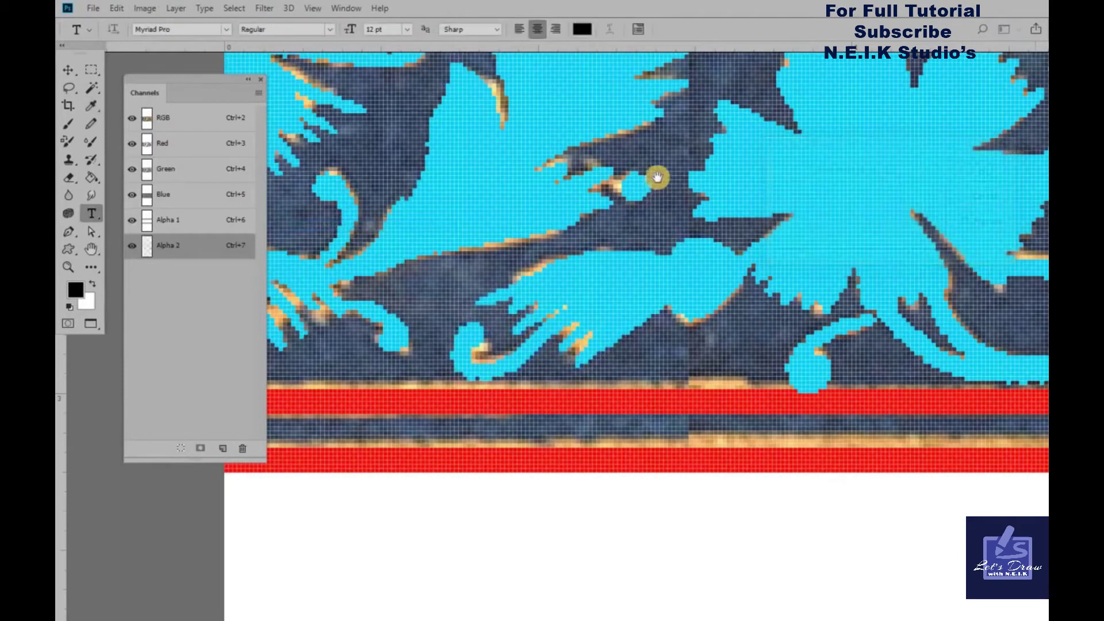
click(655, 178)
key(b)
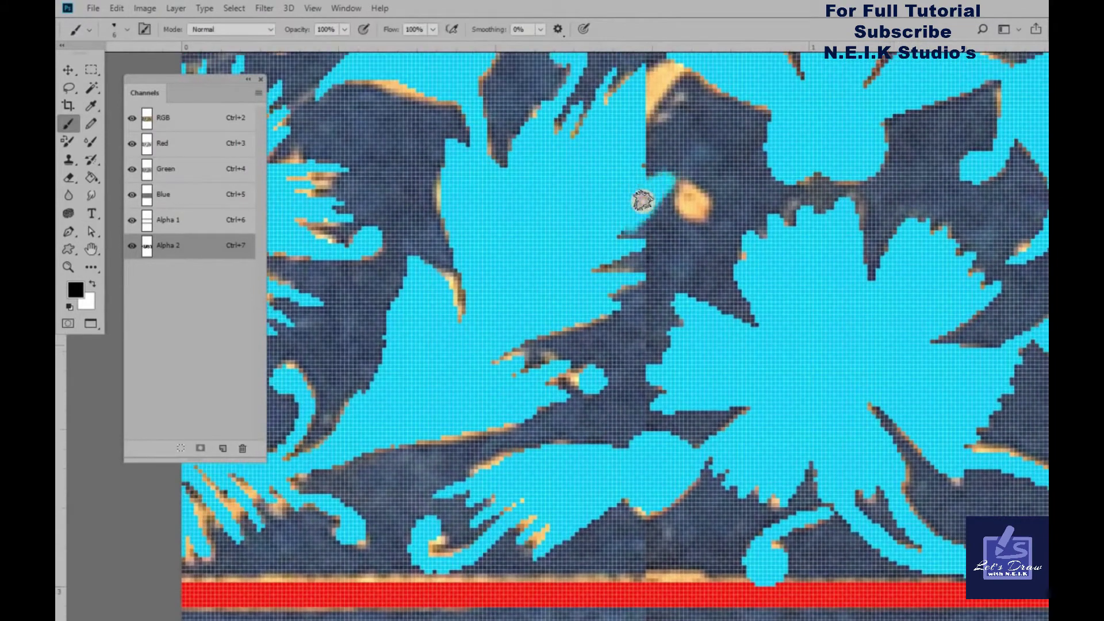
scroll(698, 213, down, 5)
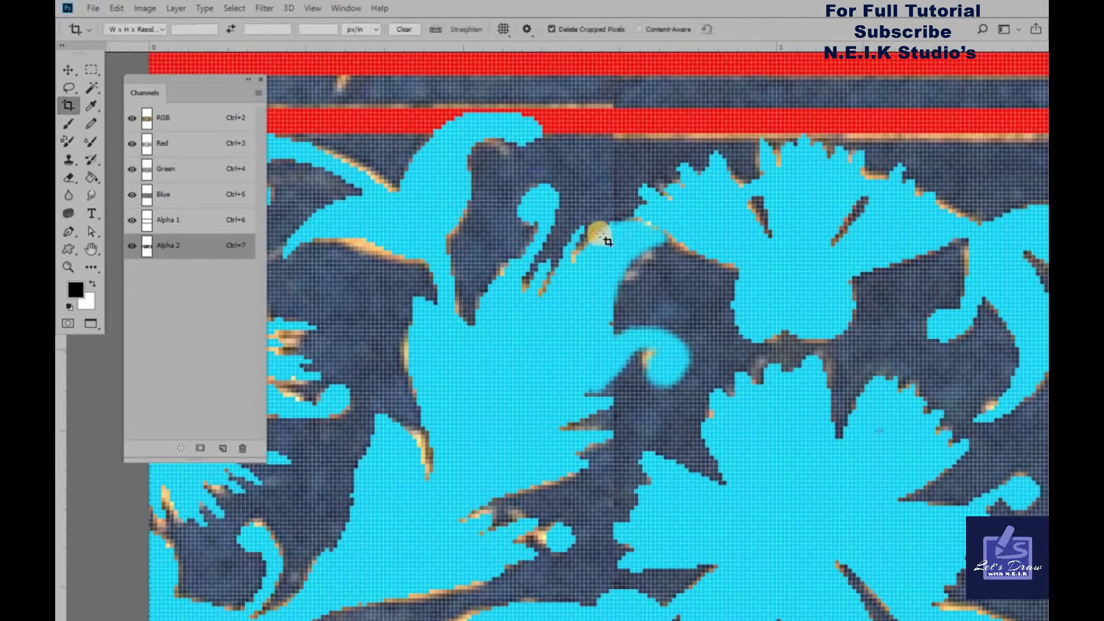
drag(668, 264, 585, 244)
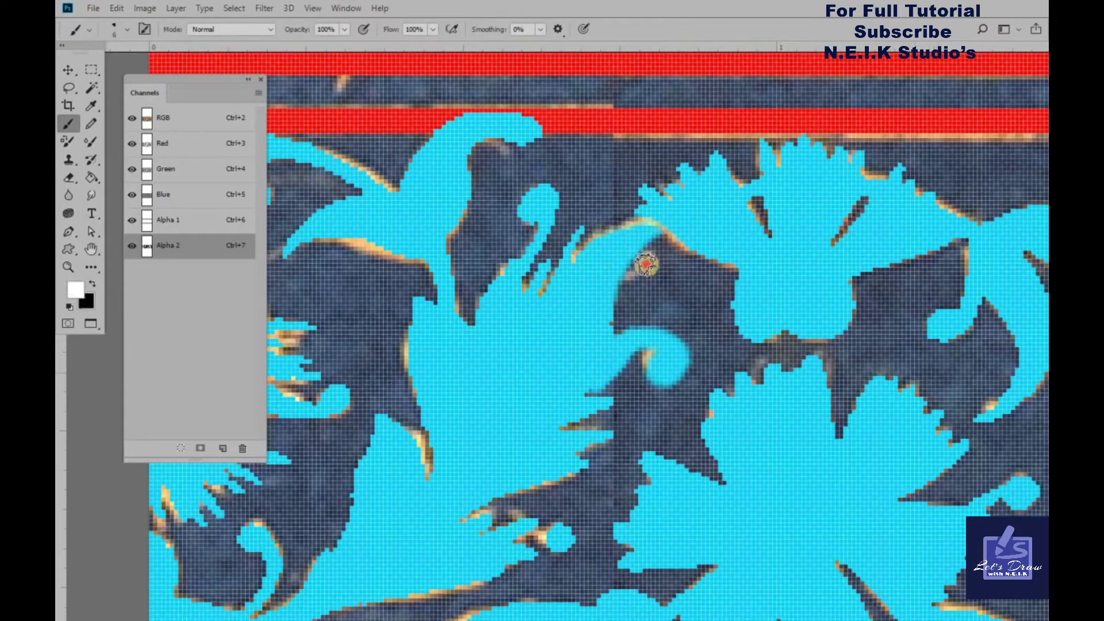
click(143, 9)
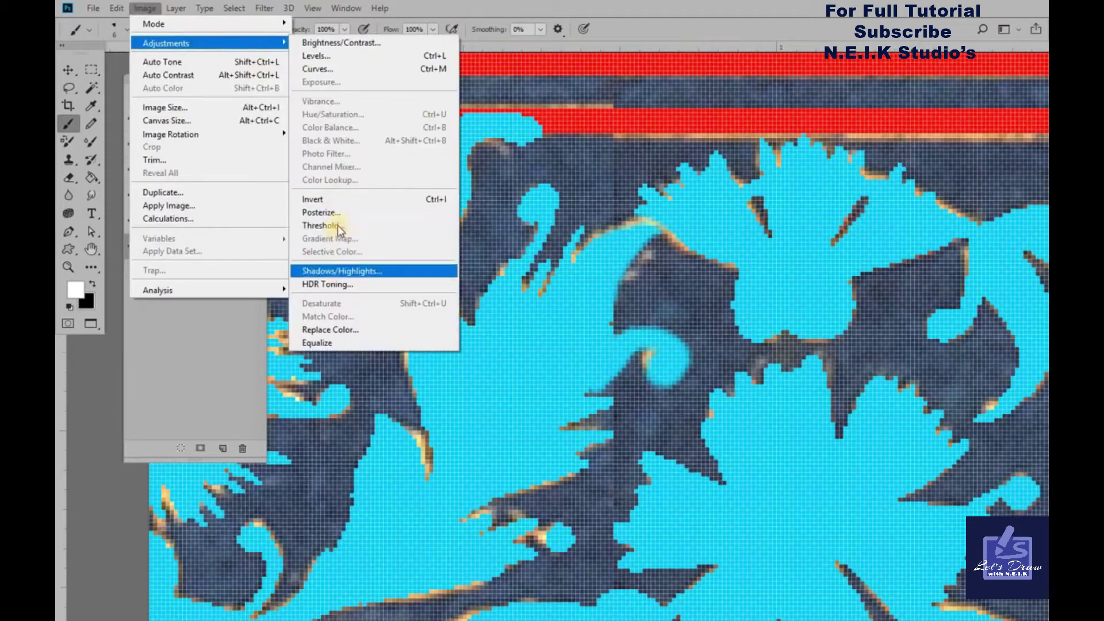
click(341, 225)
click(981, 181)
key(b)
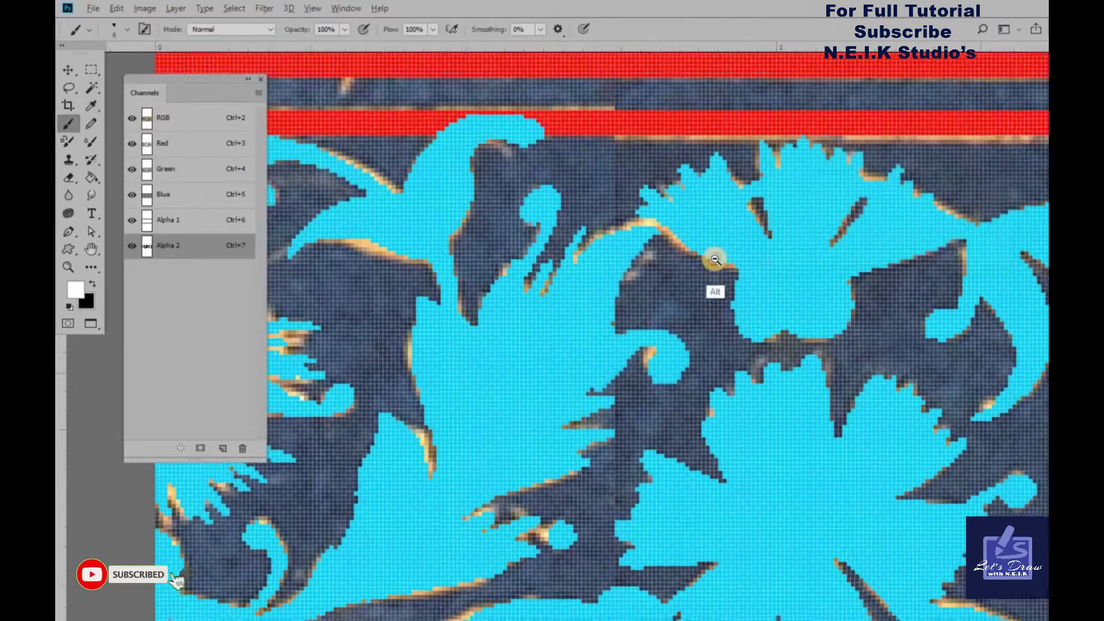
scroll(712, 256, down, 5)
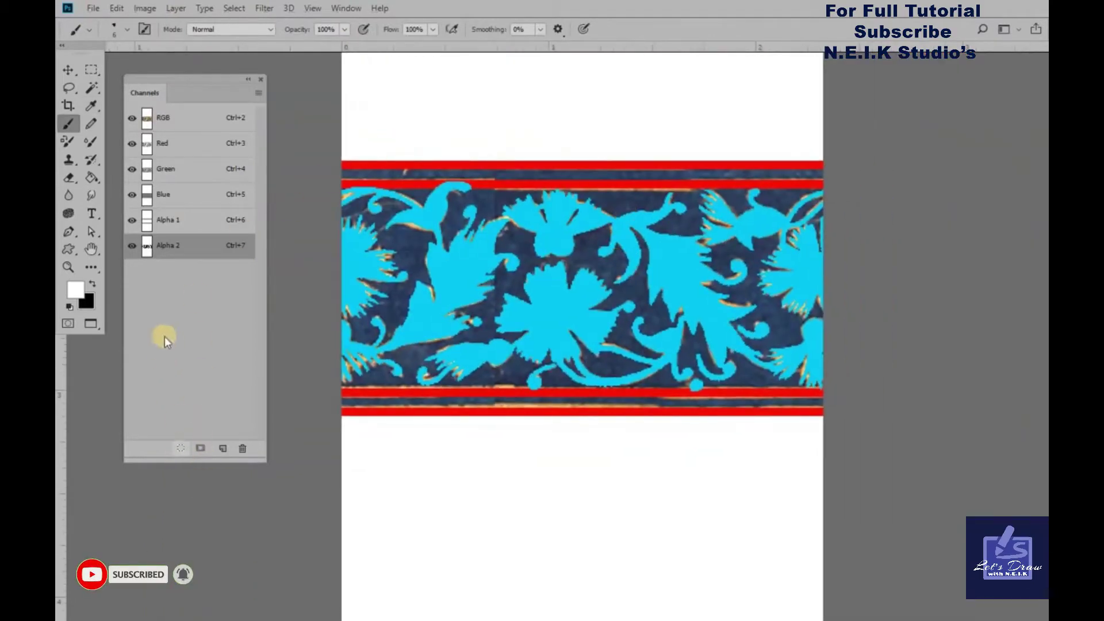
Load Alpha 2 as a selection, create Alpha 3 over the visible image, and swap colours.
click(183, 452)
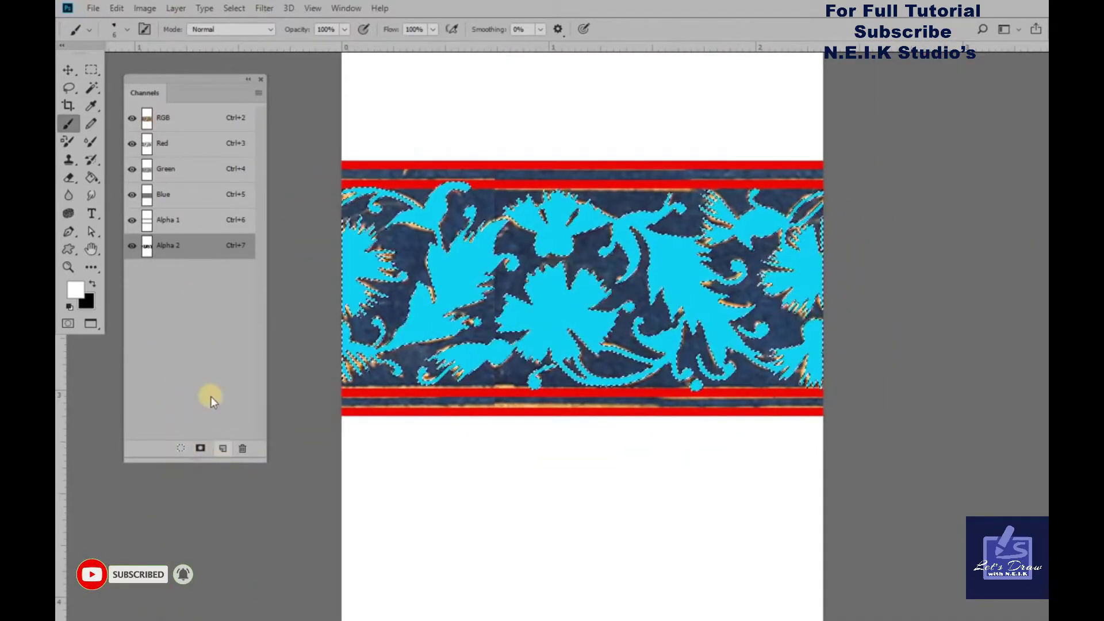
click(200, 448)
click(132, 118)
click(132, 245)
scroll(558, 311, up, 3)
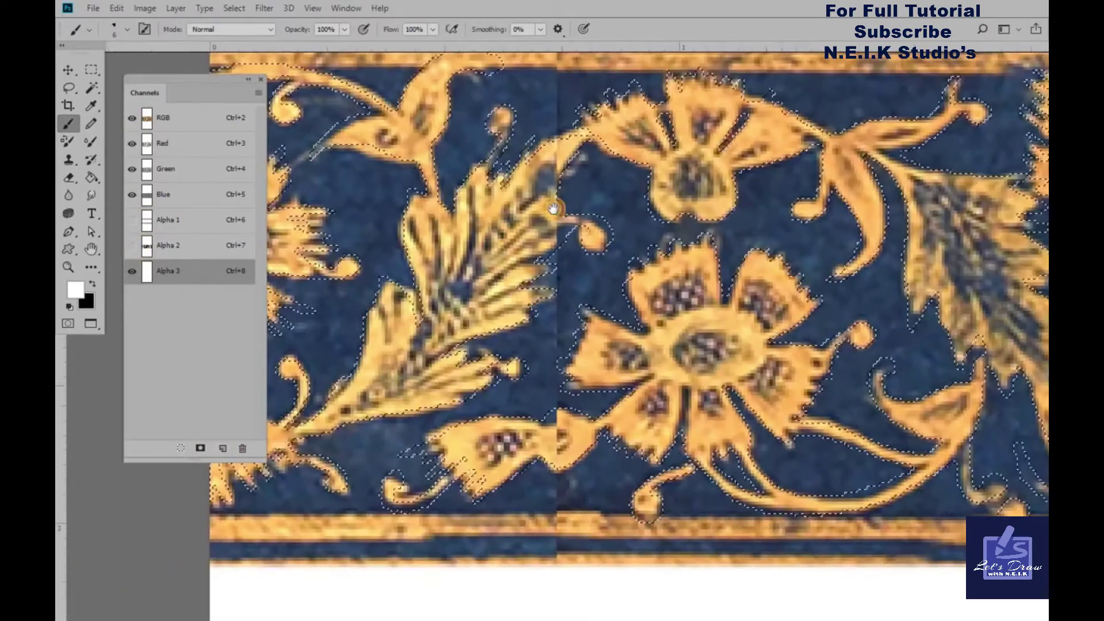
scroll(638, 241, up, 3)
scroll(625, 256, up, 3)
scroll(625, 256, down, 3)
scroll(590, 246, down, 2)
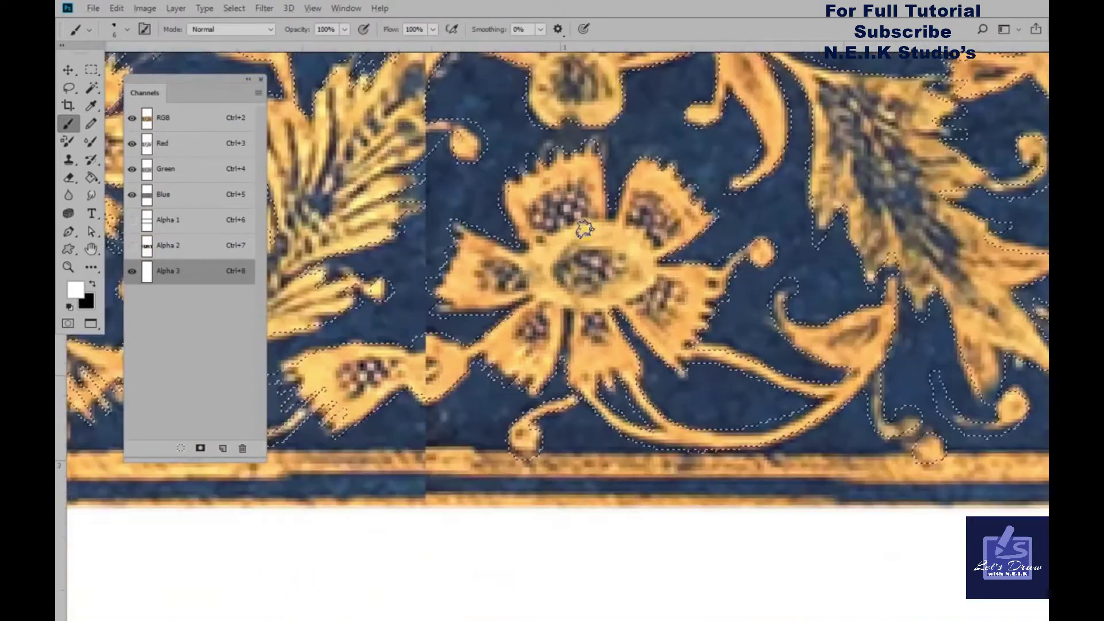
click(91, 284)
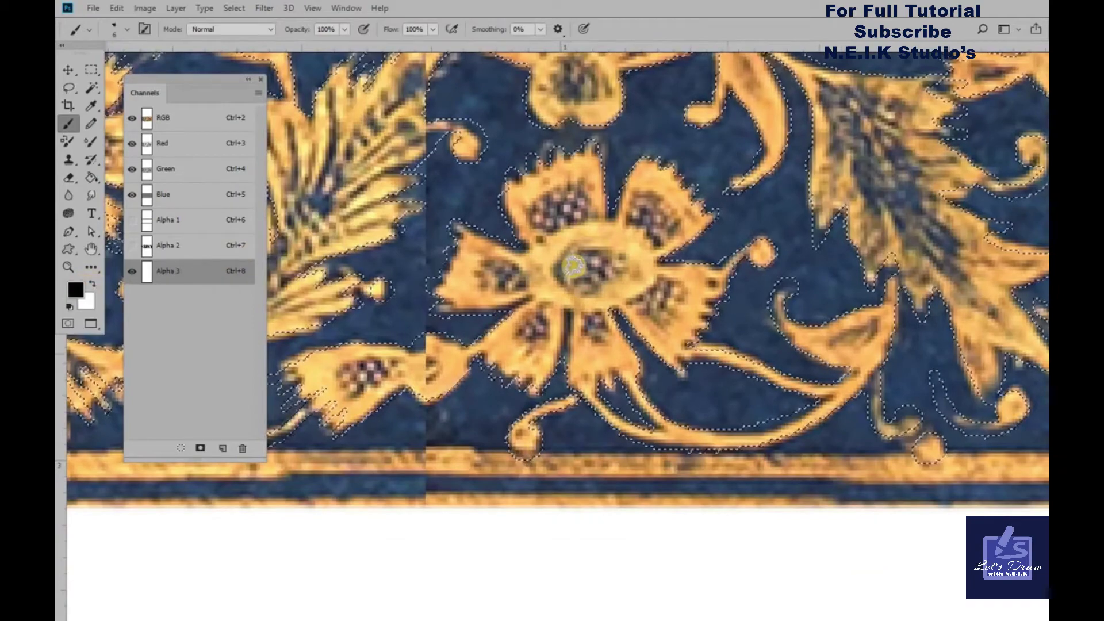
Paint the flower centre and left petal into the Alpha 3 mask.
scroll(580, 267, up, 1)
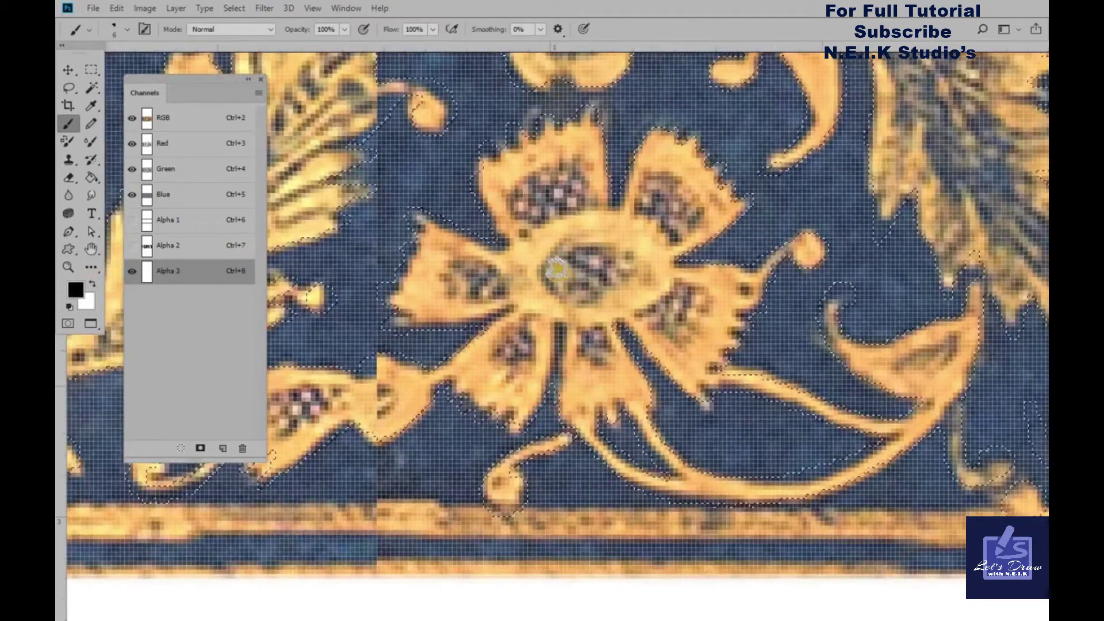
mouse_move(555, 268)
mouse_down()
mouse_move(572, 291)
mouse_move(609, 281)
mouse_move(575, 270)
mouse_move(621, 247)
mouse_move(624, 281)
mouse_up()
drag(478, 280, 552, 282)
click(552, 283)
drag(493, 239, 587, 276)
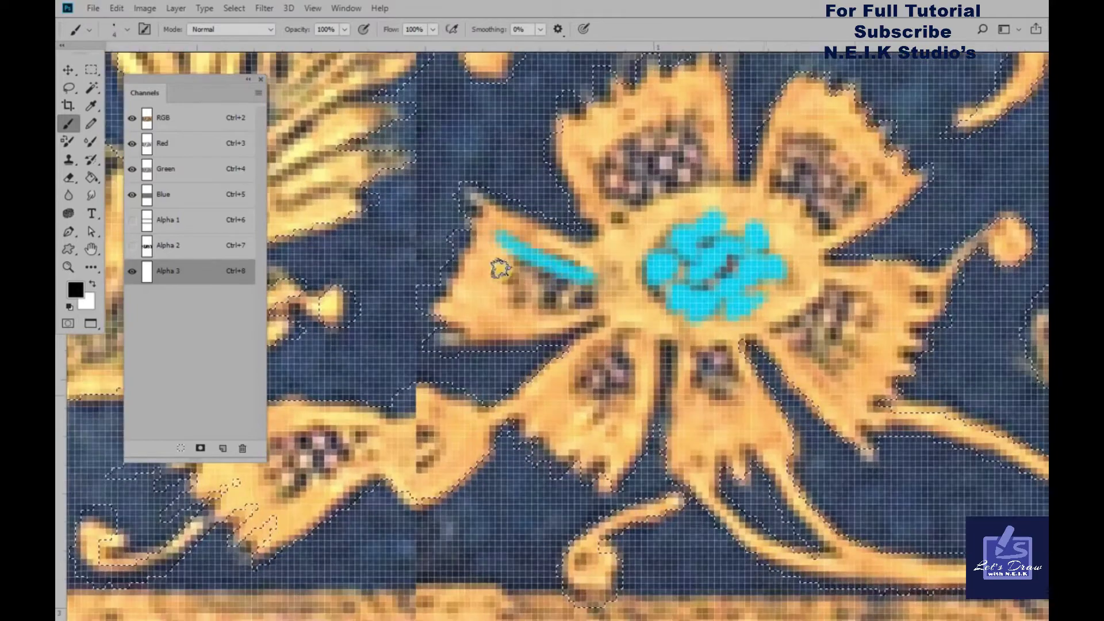
drag(500, 259, 564, 303)
Mask the flower's upper-left and lower-middle petals.
drag(604, 271, 558, 337)
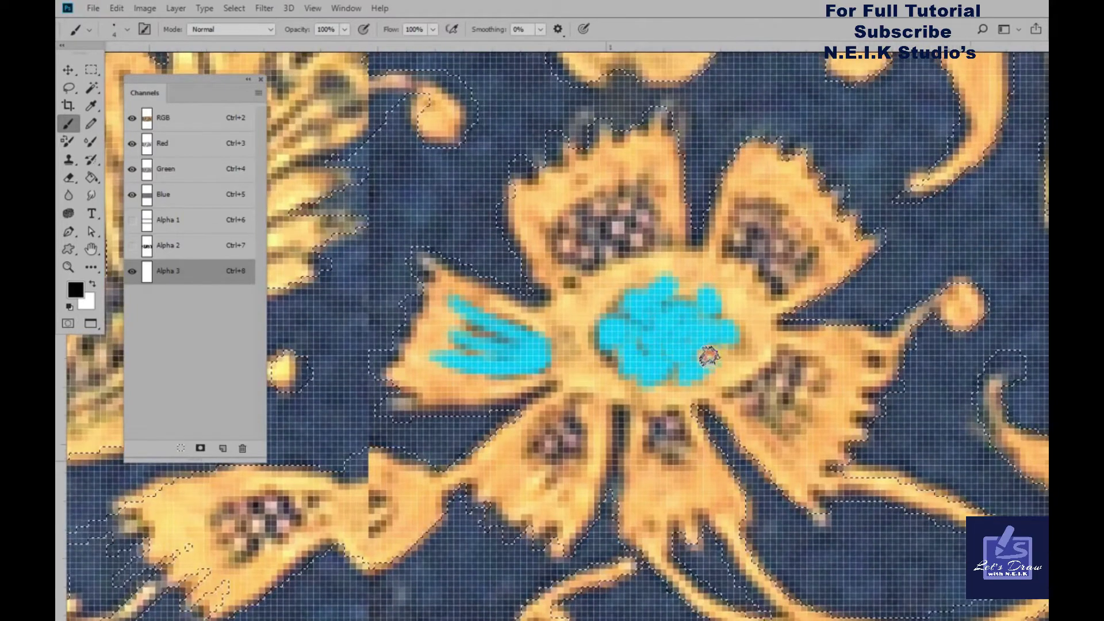
drag(584, 286, 598, 326)
mouse_move(592, 314)
mouse_down()
mouse_move(552, 262)
mouse_move(633, 288)
mouse_move(646, 210)
mouse_move(687, 248)
mouse_up()
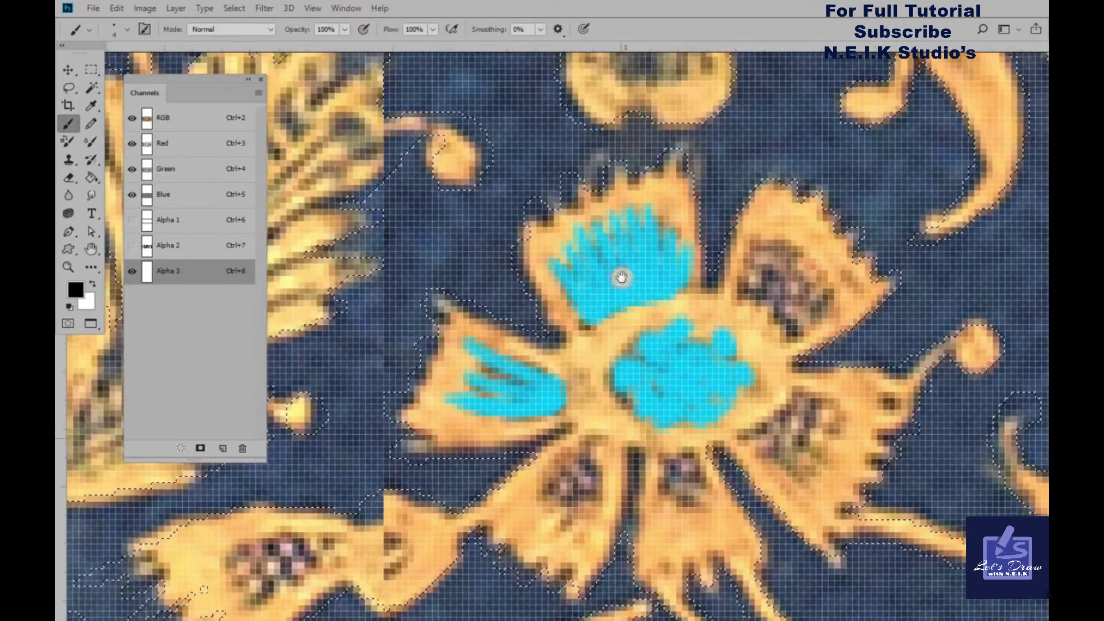
scroll(567, 291, down, 1)
scroll(567, 291, down, 5)
mouse_move(561, 291)
mouse_down()
mouse_move(512, 357)
mouse_move(571, 296)
mouse_move(584, 328)
mouse_move(567, 264)
mouse_up()
scroll(597, 298, down, 2)
scroll(597, 298, right, 3)
mouse_move(597, 299)
mouse_down()
mouse_move(566, 241)
mouse_move(584, 289)
mouse_up()
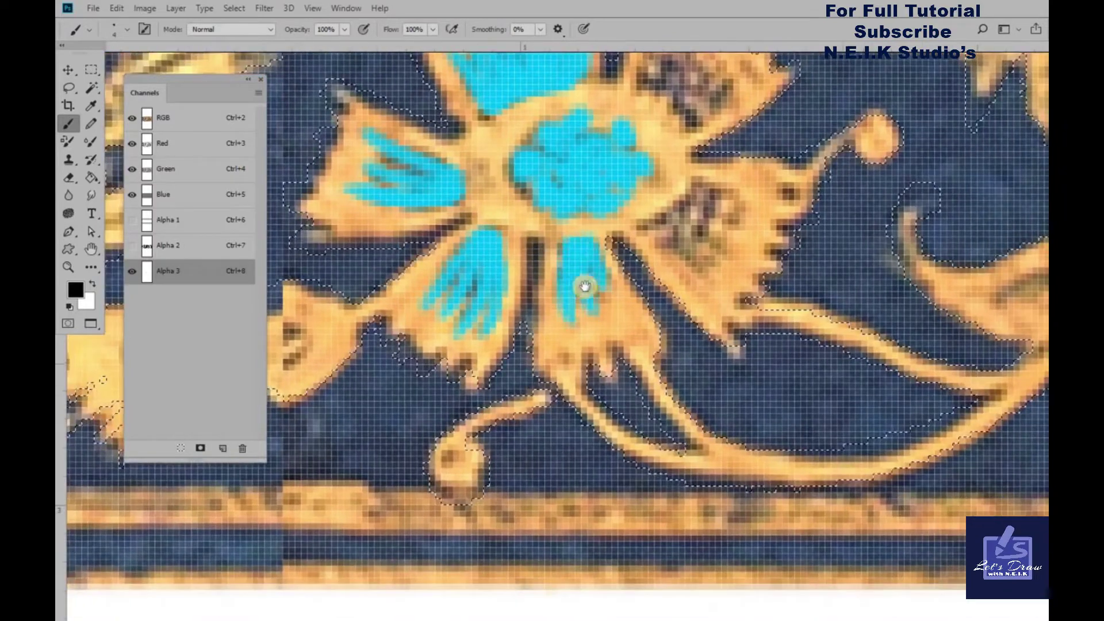
Mask the upper-right and upper petals, then open Image > Adjustments.
scroll(584, 288, up, 1)
scroll(584, 288, right, 2)
mouse_move(621, 222)
mouse_down()
mouse_move(647, 269)
mouse_move(611, 253)
mouse_move(569, 262)
mouse_up()
drag(688, 228, 635, 360)
mouse_move(635, 239)
mouse_down()
mouse_move(598, 270)
mouse_move(542, 247)
mouse_move(537, 219)
mouse_move(548, 265)
mouse_up()
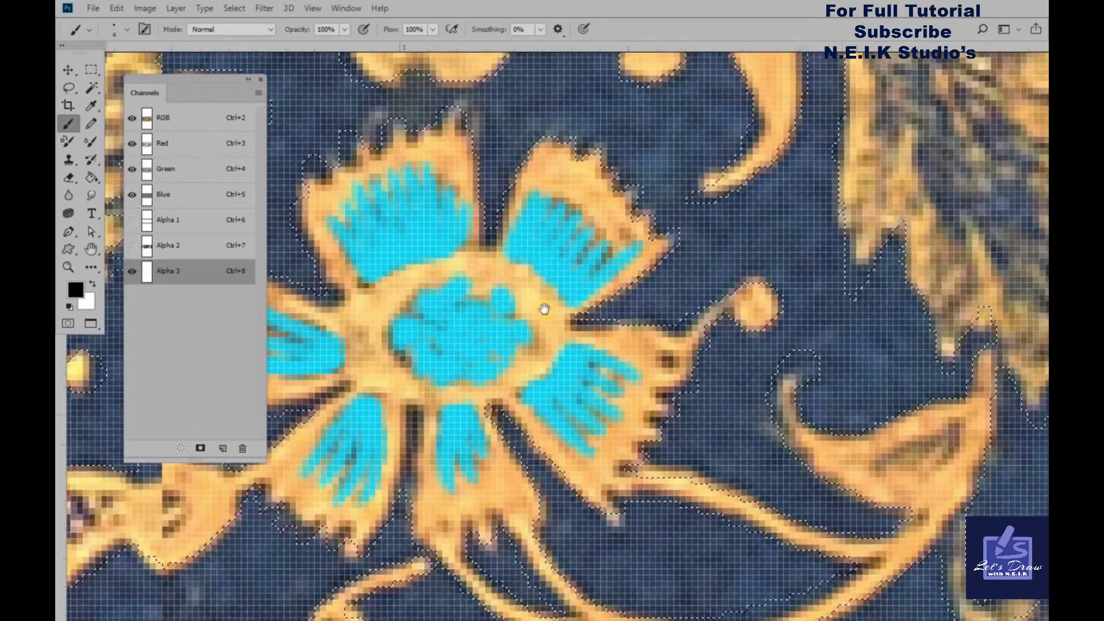
drag(544, 310, 608, 277)
click(144, 8)
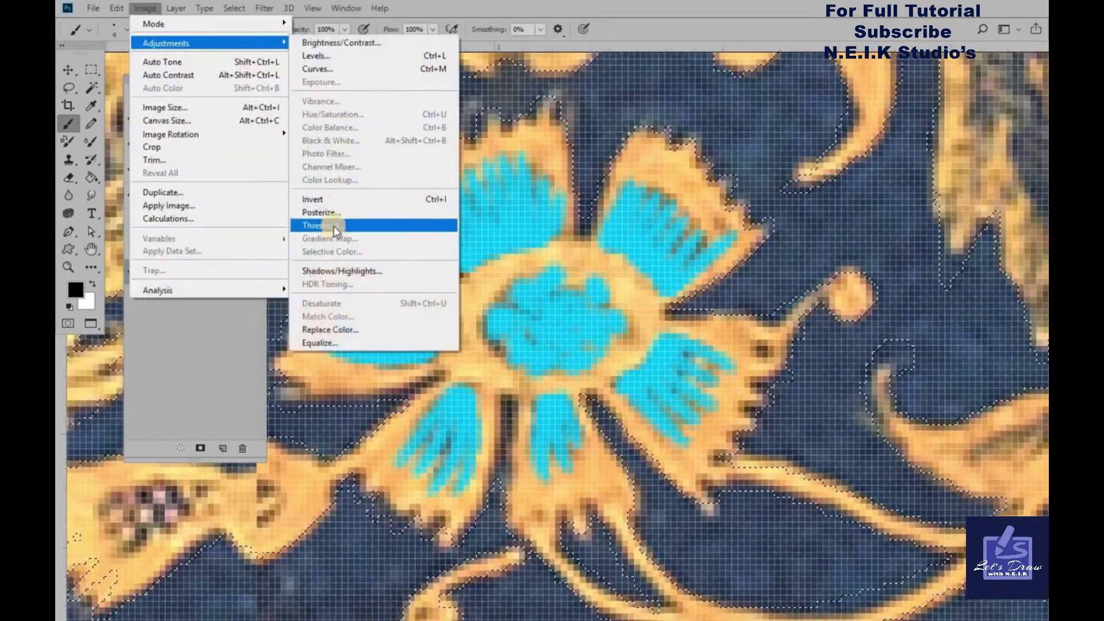
Apply a Threshold at level 73 to the mask paint.
click(335, 226)
drag(859, 259, 824, 250)
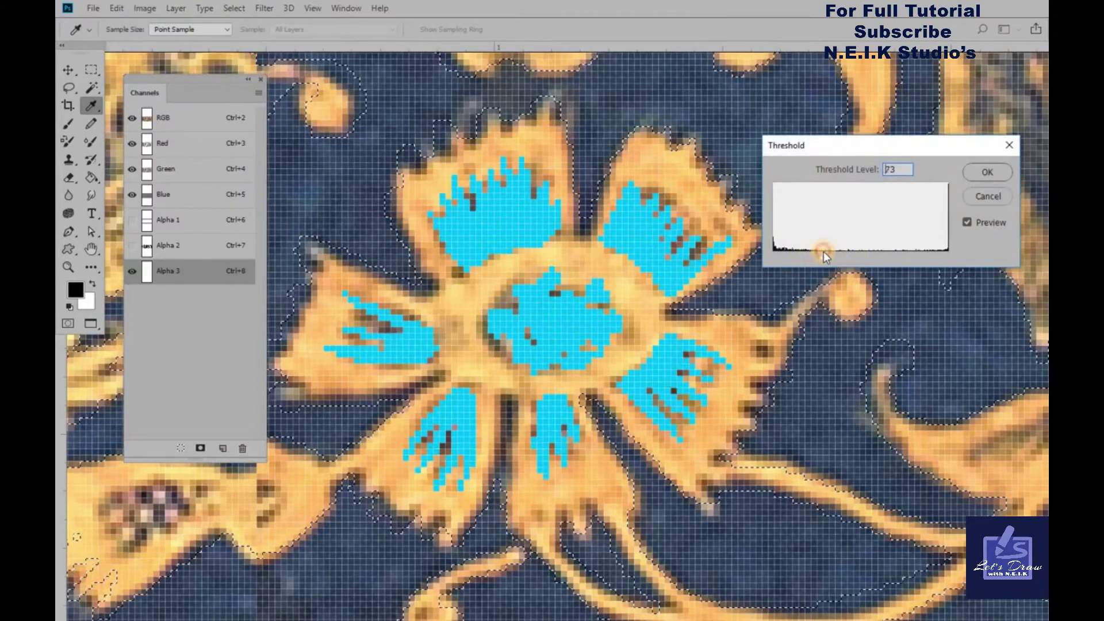
click(986, 172)
Paint cyan mask strokes over the left leaf and its narrow part.
key(b)
scroll(751, 236, down, 2)
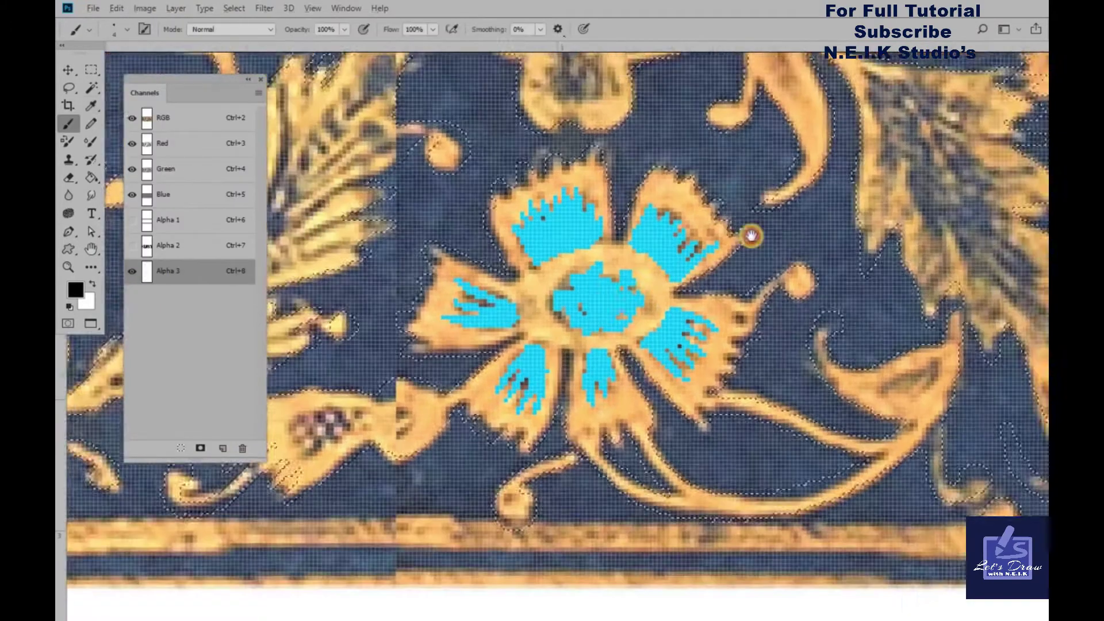
drag(751, 236, 880, 184)
mouse_move(448, 380)
mouse_down()
mouse_move(488, 368)
mouse_move(444, 408)
mouse_up()
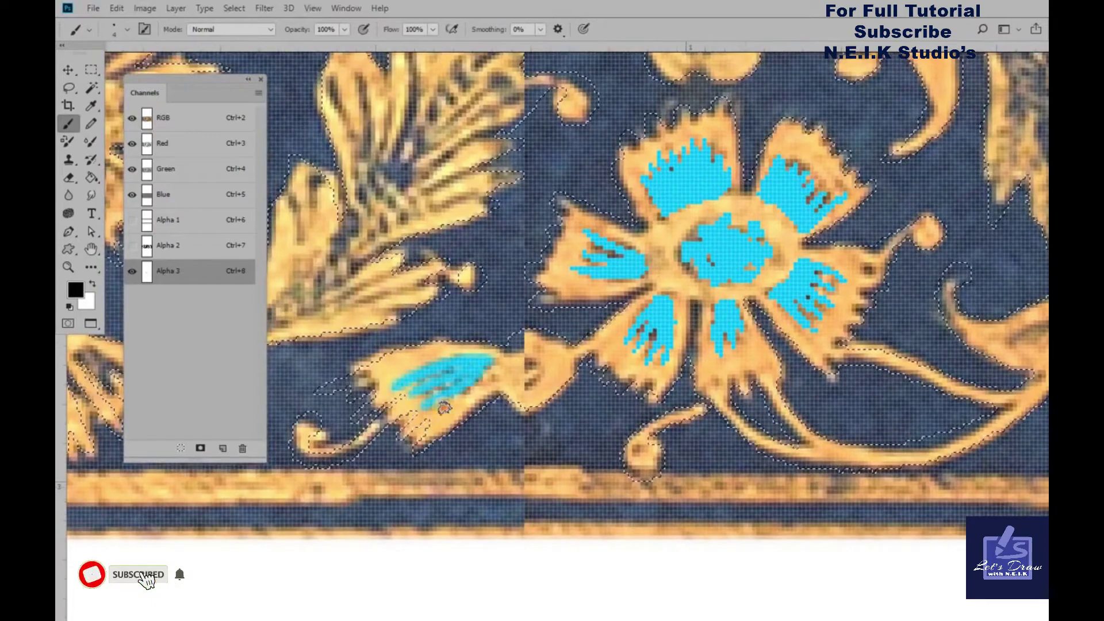
mouse_move(528, 365)
mouse_down()
mouse_move(510, 370)
mouse_move(540, 372)
mouse_up()
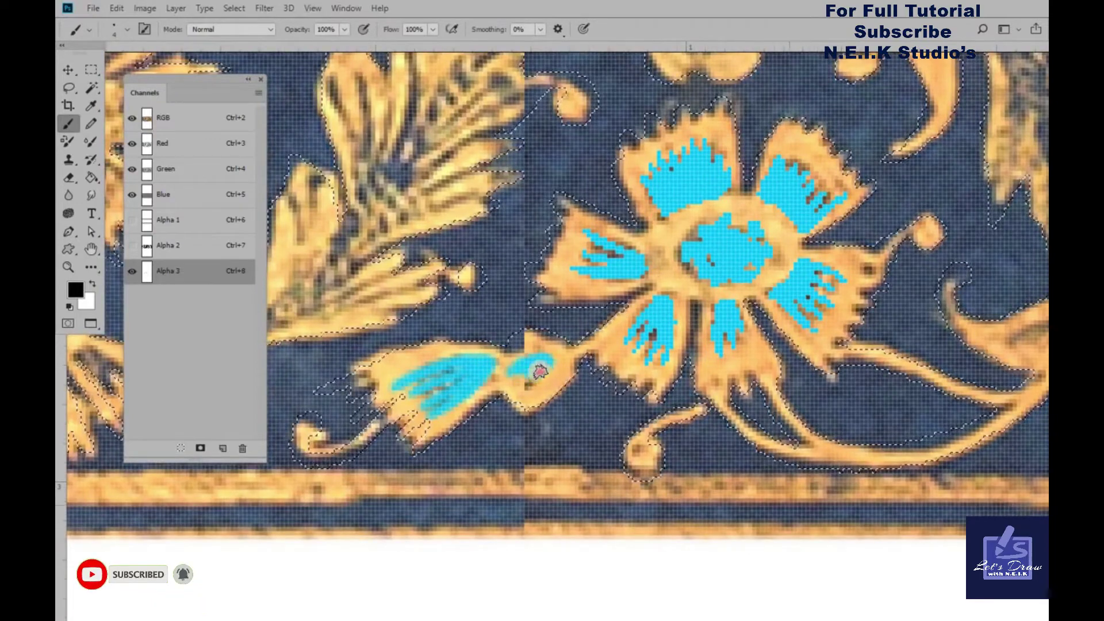
drag(510, 269, 676, 292)
mouse_move(592, 305)
mouse_down()
mouse_move(414, 368)
mouse_move(592, 305)
mouse_up()
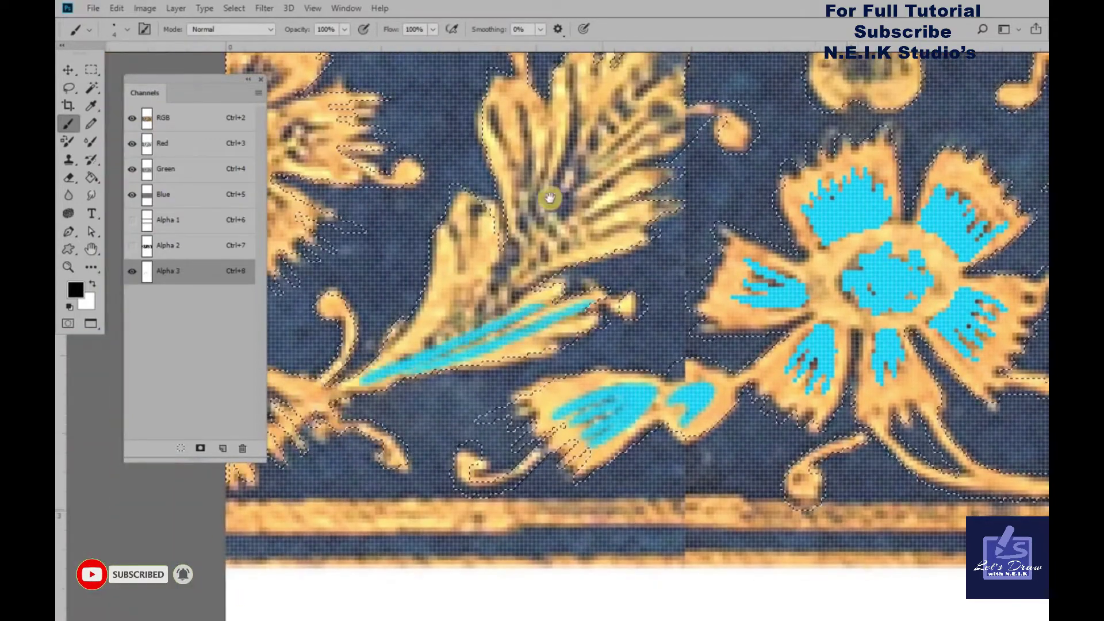
Paint cyan mask along the leaf stem and the feathery leaf's upper fingers.
drag(549, 198, 533, 284)
drag(554, 138, 345, 465)
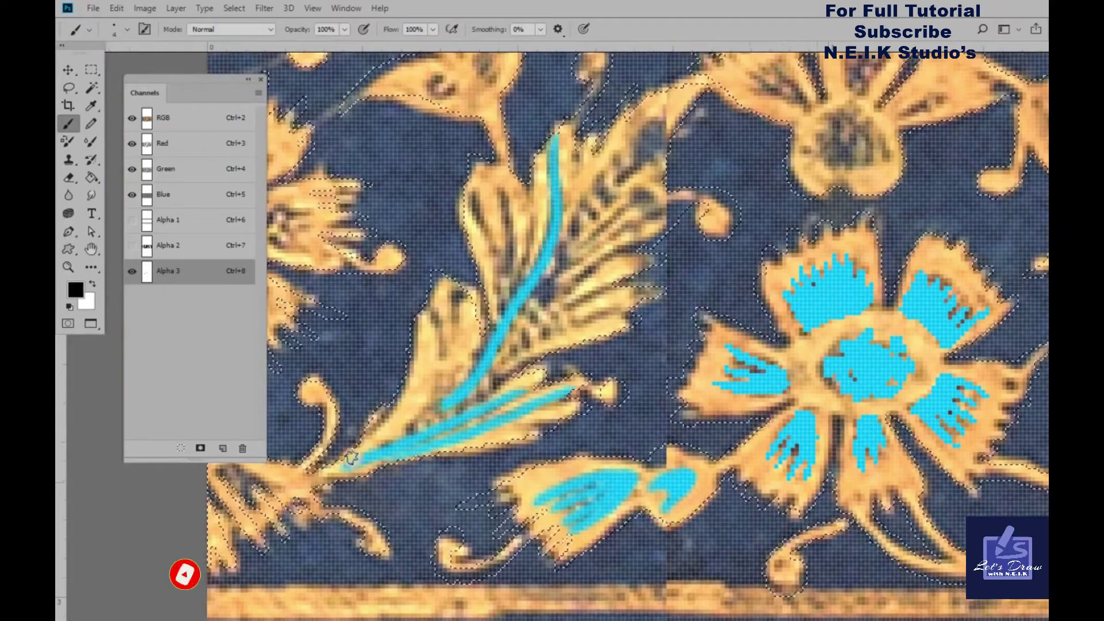
click(542, 250)
mouse_move(468, 170)
mouse_down()
mouse_move(488, 322)
mouse_move(506, 311)
mouse_move(528, 196)
mouse_move(589, 45)
mouse_up()
mouse_move(469, 316)
mouse_down()
mouse_move(498, 190)
mouse_move(458, 313)
mouse_up()
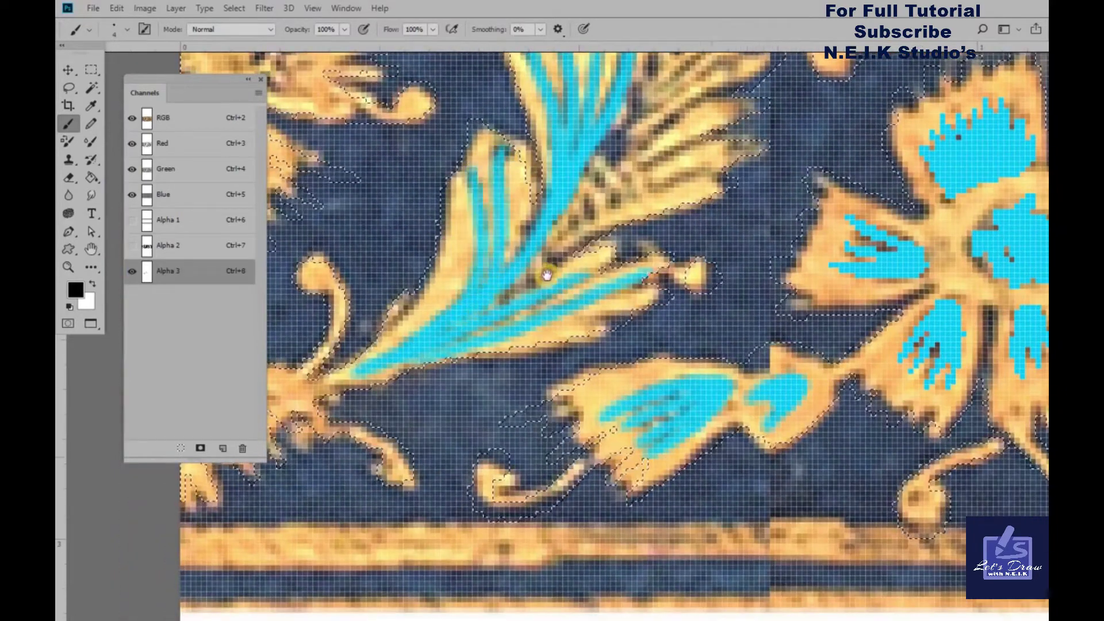
drag(546, 275, 535, 203)
mouse_move(463, 215)
mouse_down()
mouse_move(445, 325)
mouse_move(662, 208)
mouse_up()
Reframe the view around the painted leaf and apply a Threshold to it.
scroll(522, 301, up, 1)
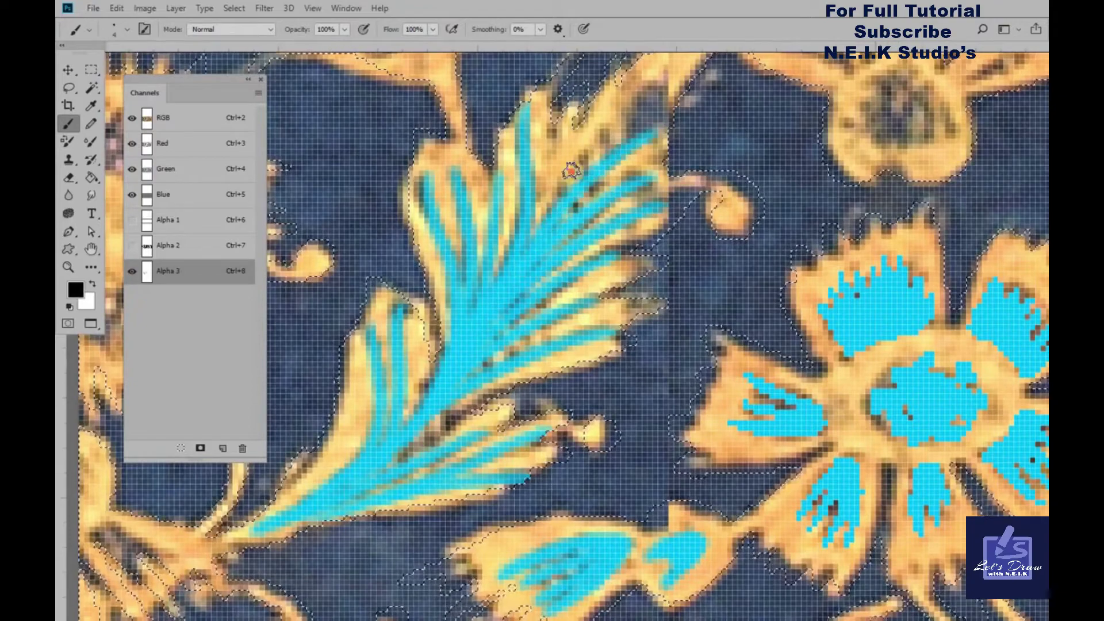
mouse_move(656, 133)
mouse_down()
mouse_move(586, 216)
mouse_move(616, 153)
mouse_up()
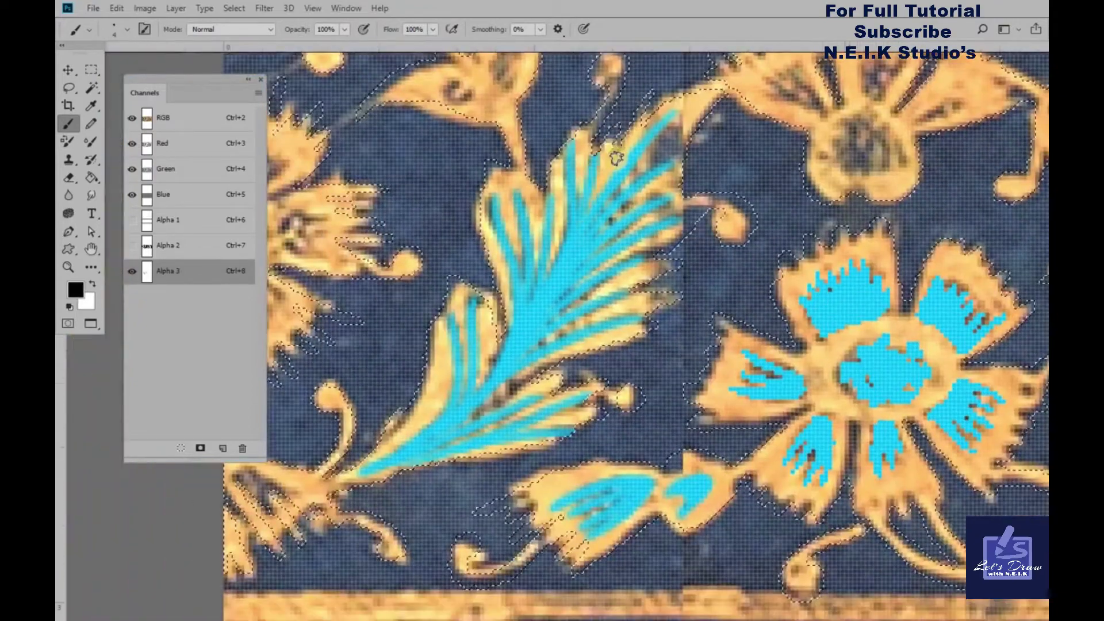
drag(574, 289, 562, 229)
drag(606, 377, 636, 480)
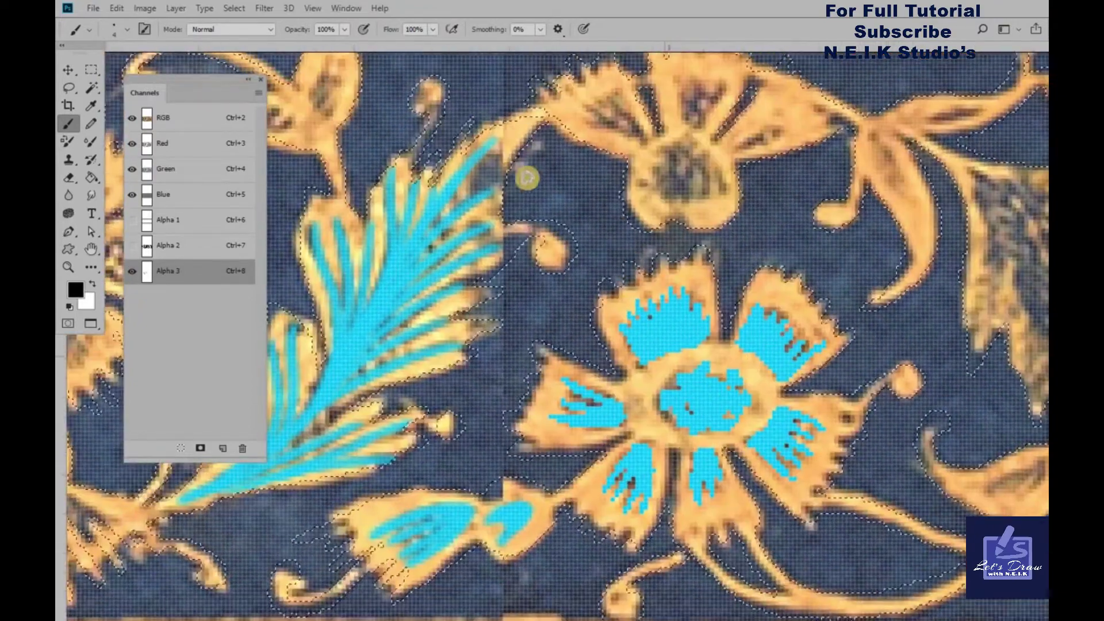
click(145, 8)
click(344, 227)
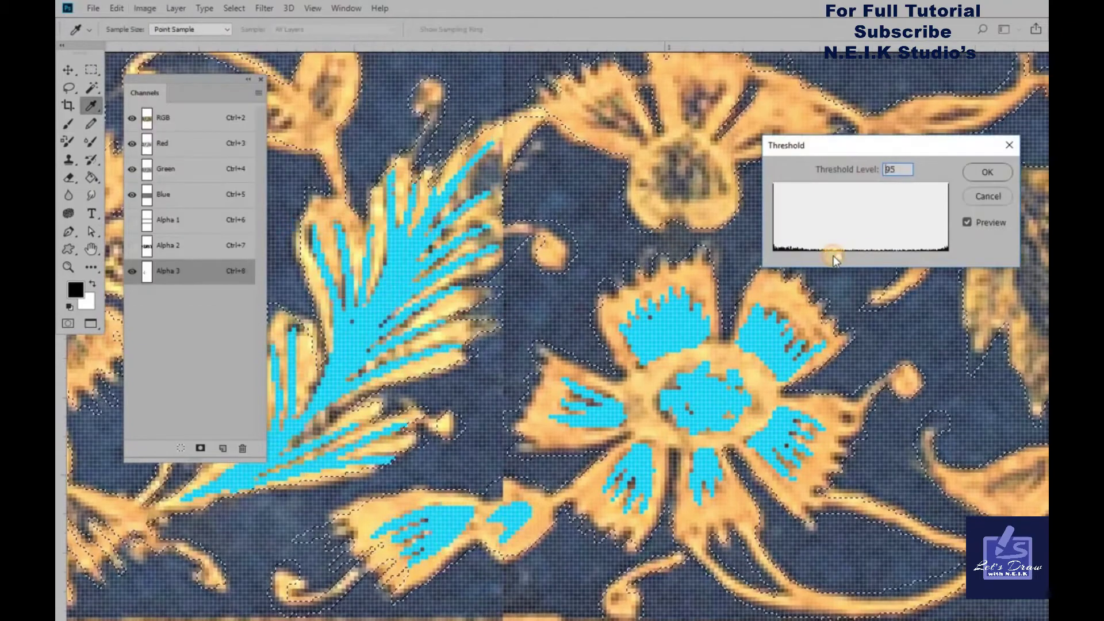
click(970, 192)
Paint cyan mask over the upper flower's centre and petal and the upper leaves.
key(b)
drag(667, 227, 695, 277)
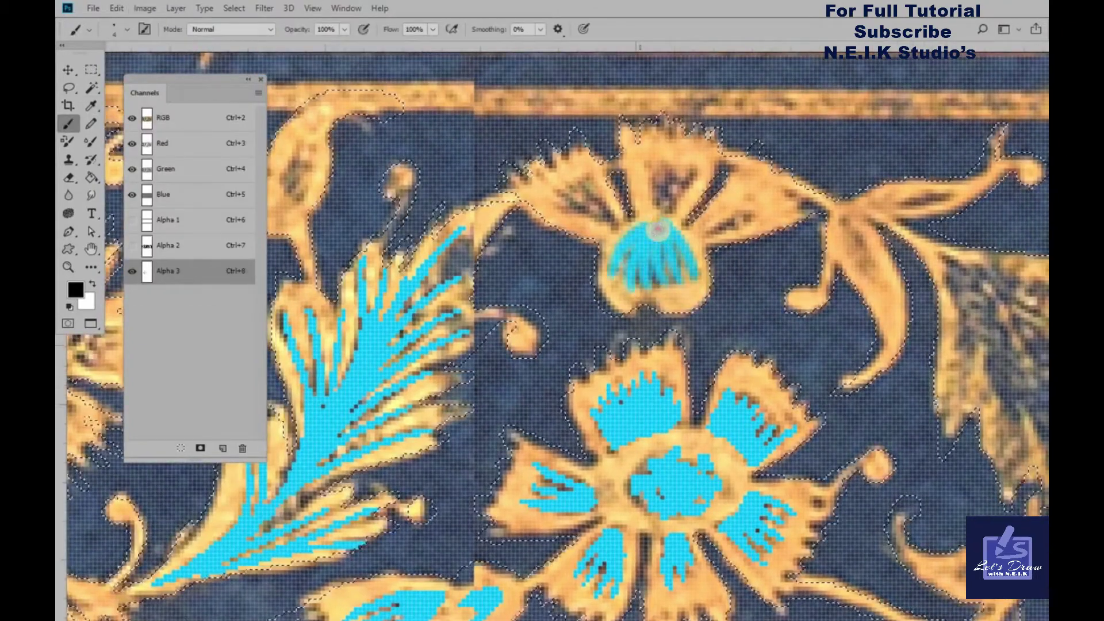
drag(641, 270, 662, 320)
drag(599, 218, 631, 268)
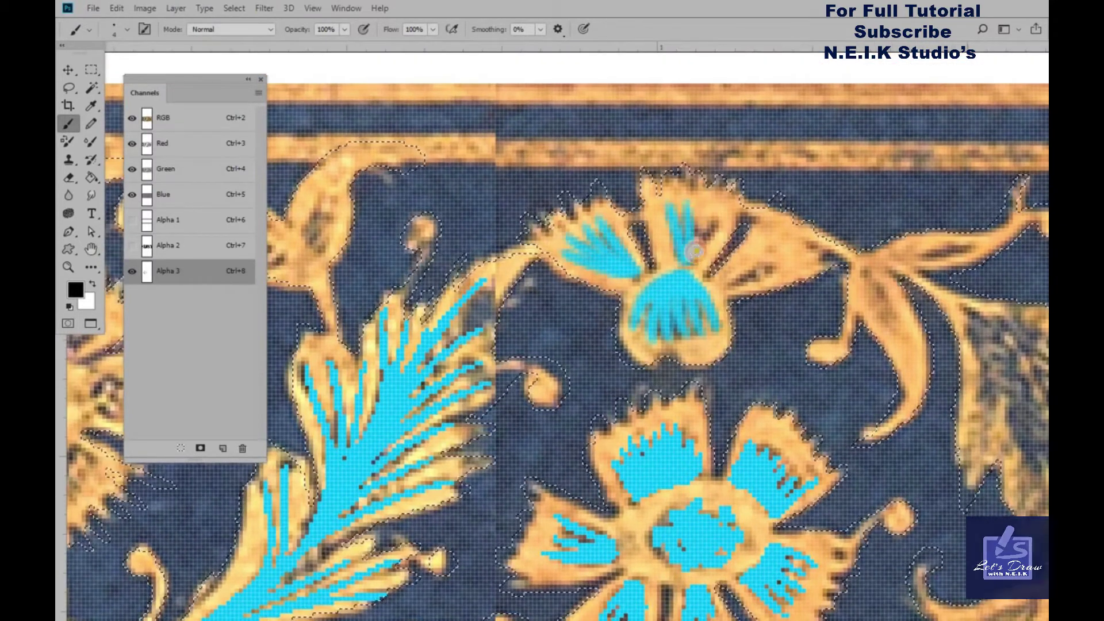
drag(694, 251, 669, 246)
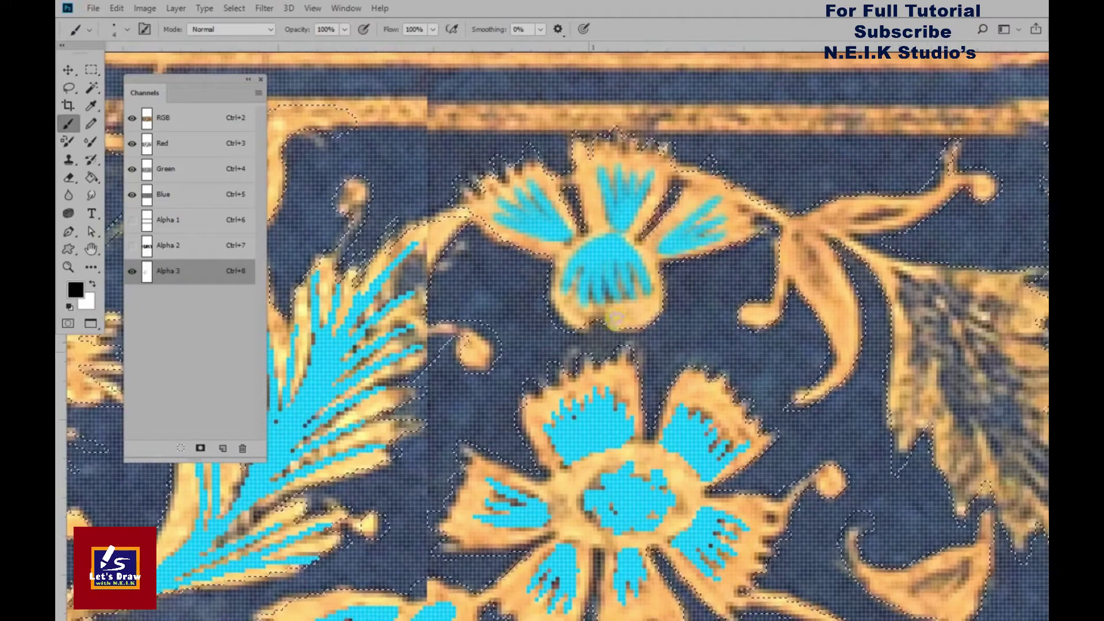
key(Tab)
scroll(635, 242, down, 3)
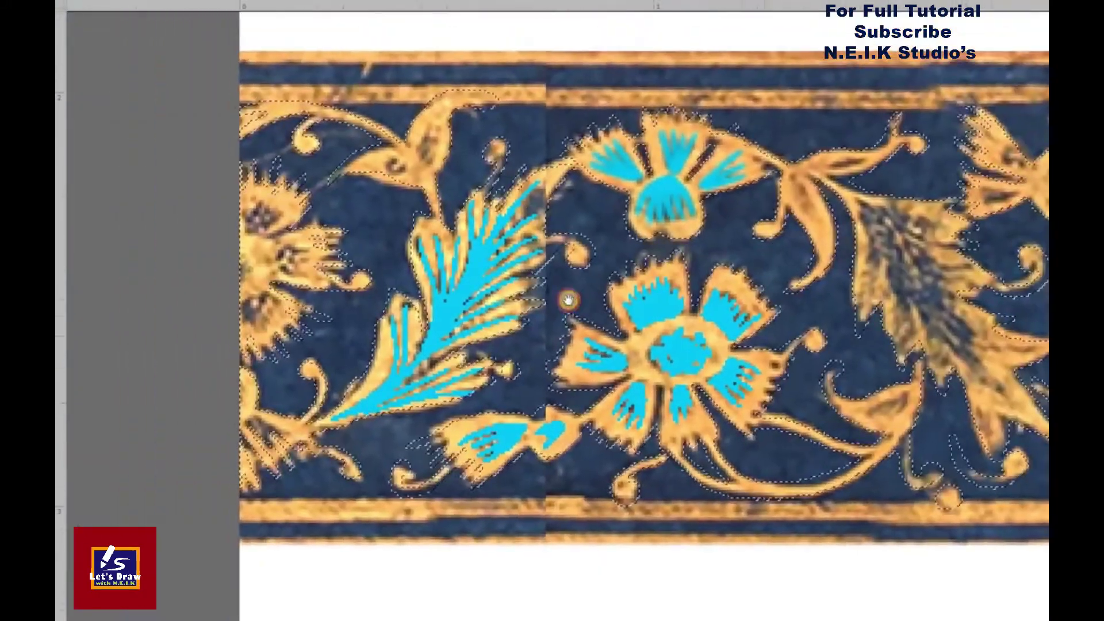
scroll(568, 300, up, 3)
drag(555, 198, 548, 283)
mouse_move(607, 242)
mouse_down()
mouse_move(571, 234)
mouse_move(658, 197)
mouse_move(682, 224)
mouse_move(368, 230)
mouse_up()
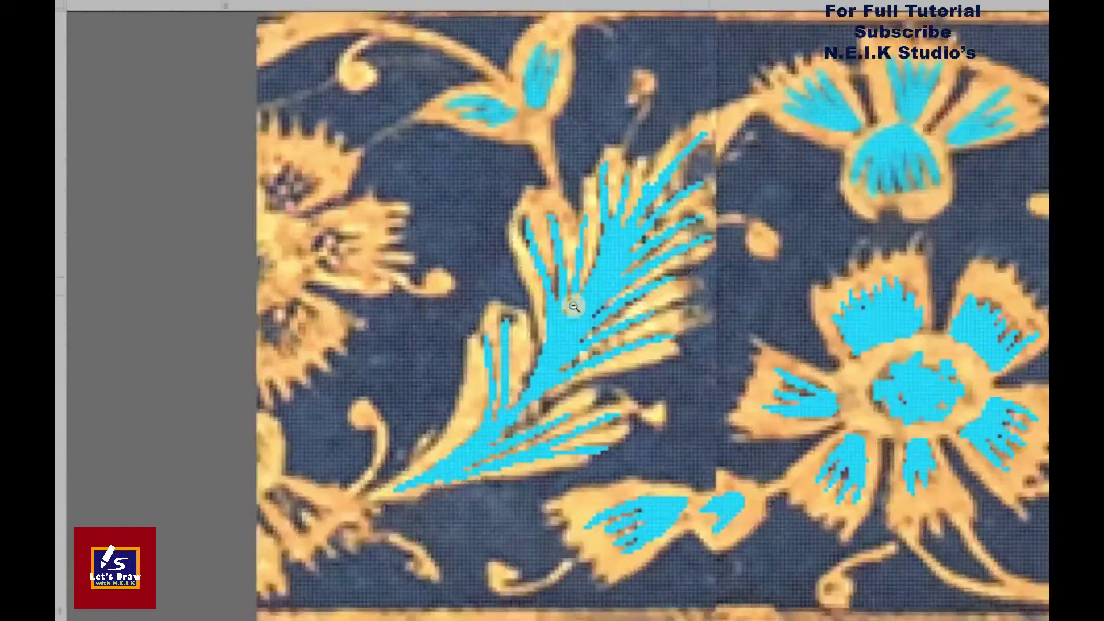
Scroll along the border reviewing the mask, then cancel a Threshold adjustment.
scroll(654, 246, down, 2)
scroll(654, 246, up, 3)
scroll(654, 247, down, 3)
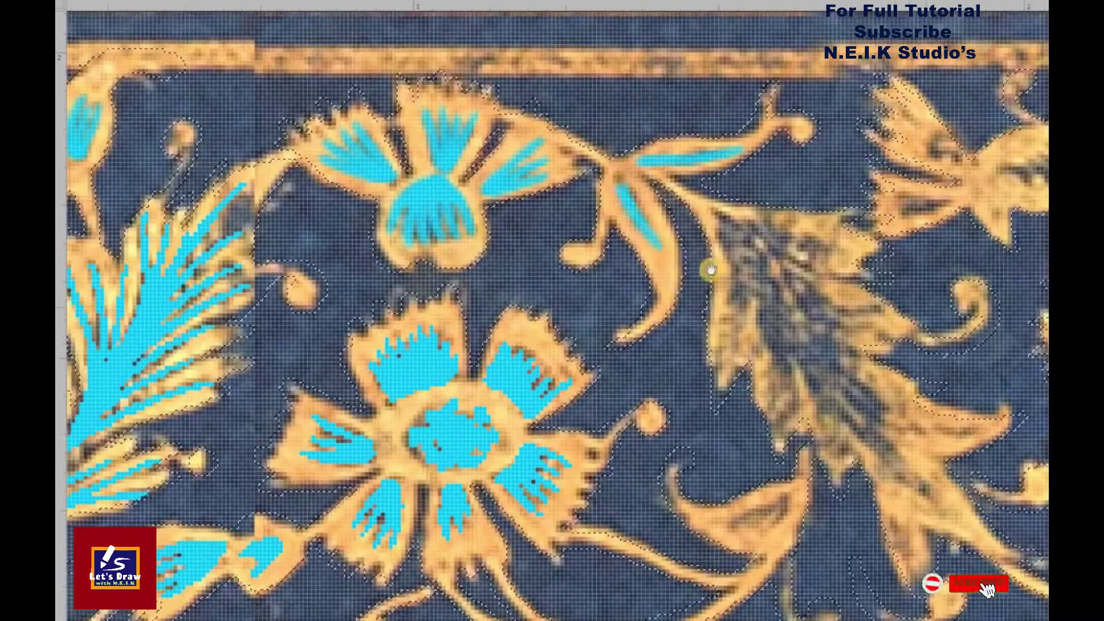
scroll(709, 267, right, 3)
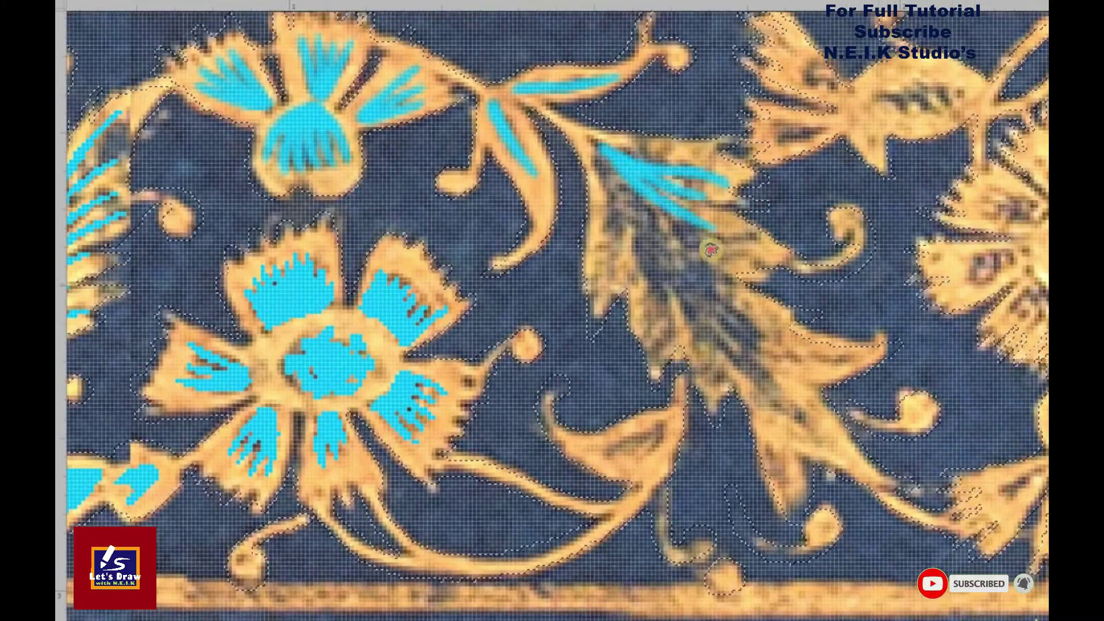
scroll(681, 244, down, 2)
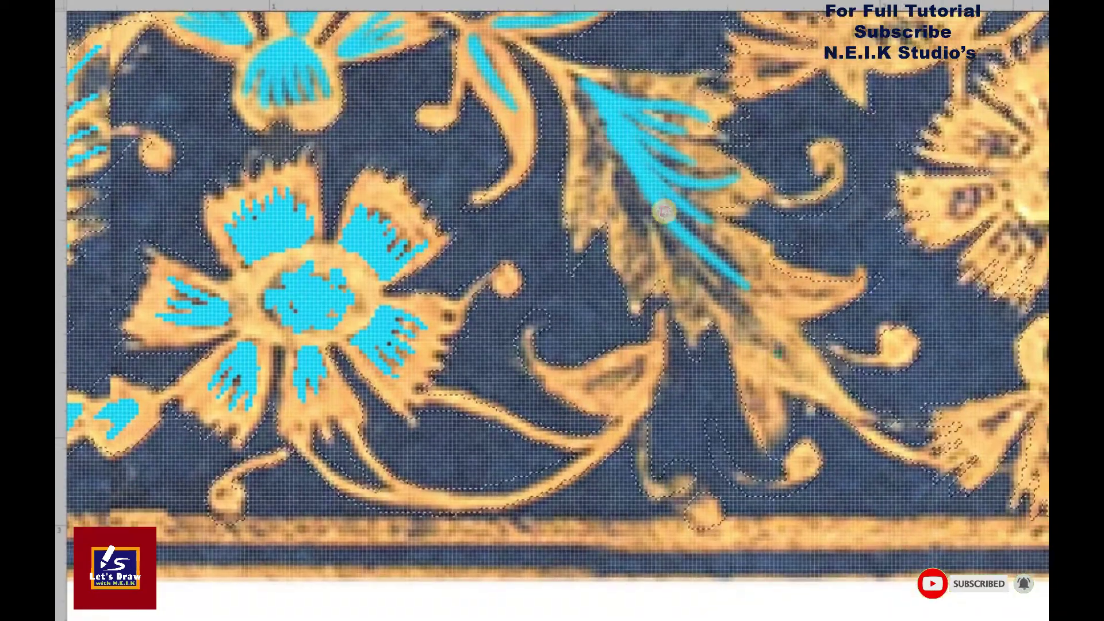
scroll(661, 258, up, 2)
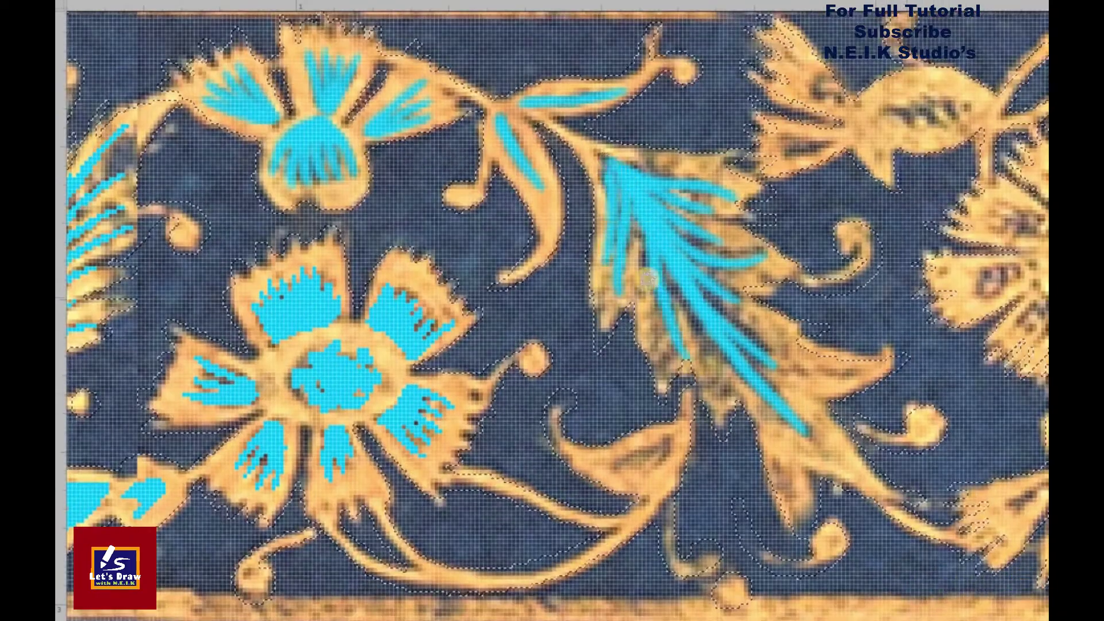
scroll(629, 214, down, 3)
scroll(630, 214, right, 2)
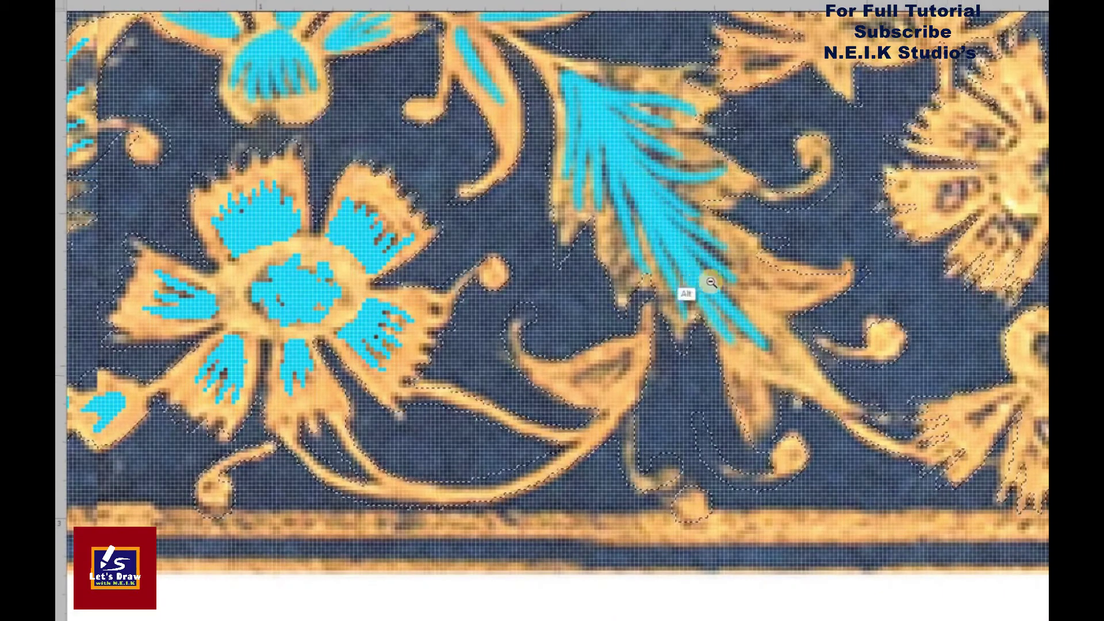
scroll(685, 293, down, 2)
scroll(659, 270, up, 2)
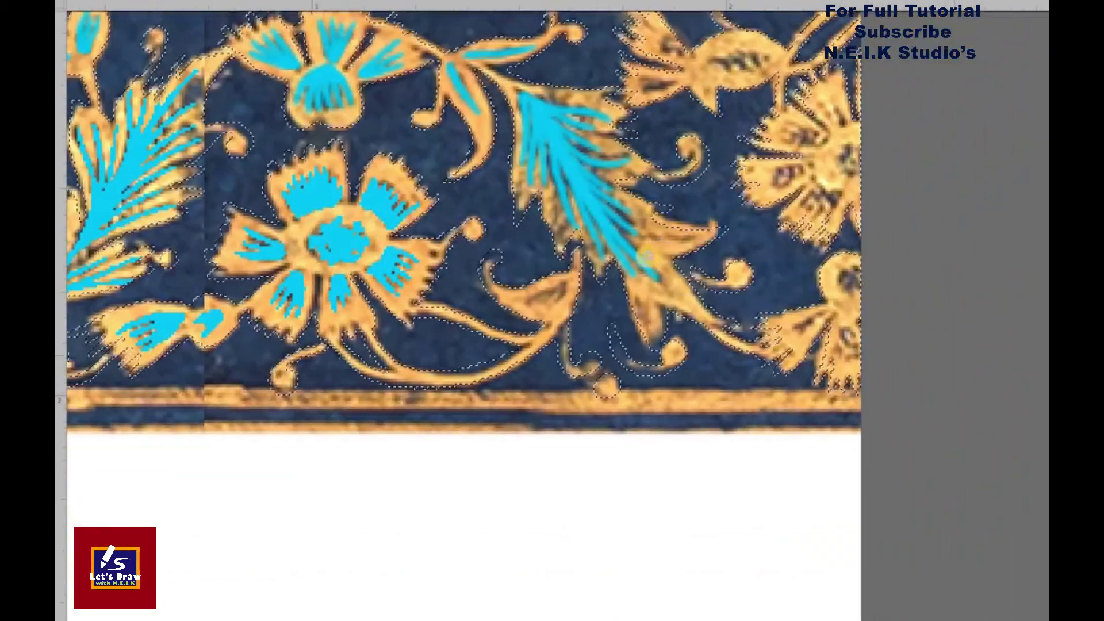
scroll(658, 287, down, 2)
scroll(666, 222, up, 2)
scroll(633, 201, up, 3)
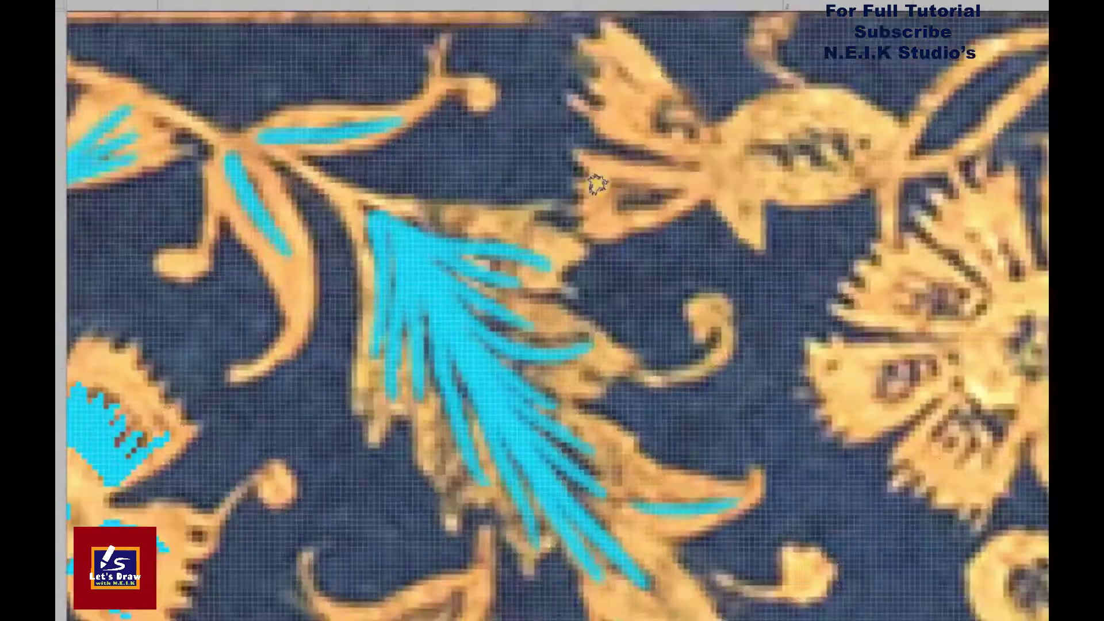
scroll(682, 166, up, 2)
scroll(682, 167, down, 2)
scroll(648, 197, up, 2)
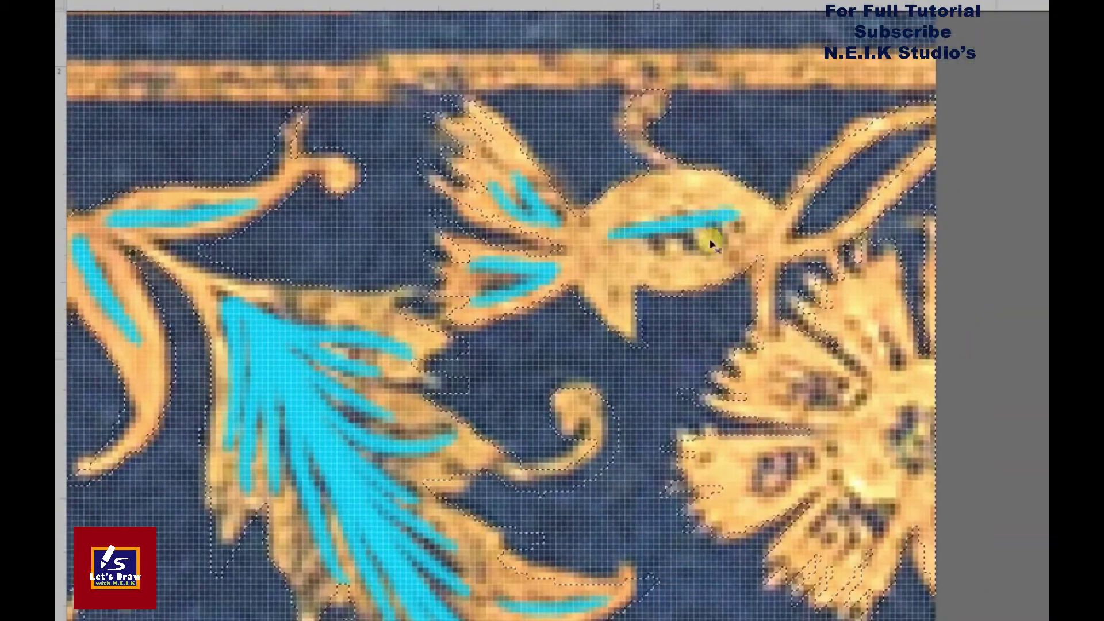
scroll(651, 223, down, 1)
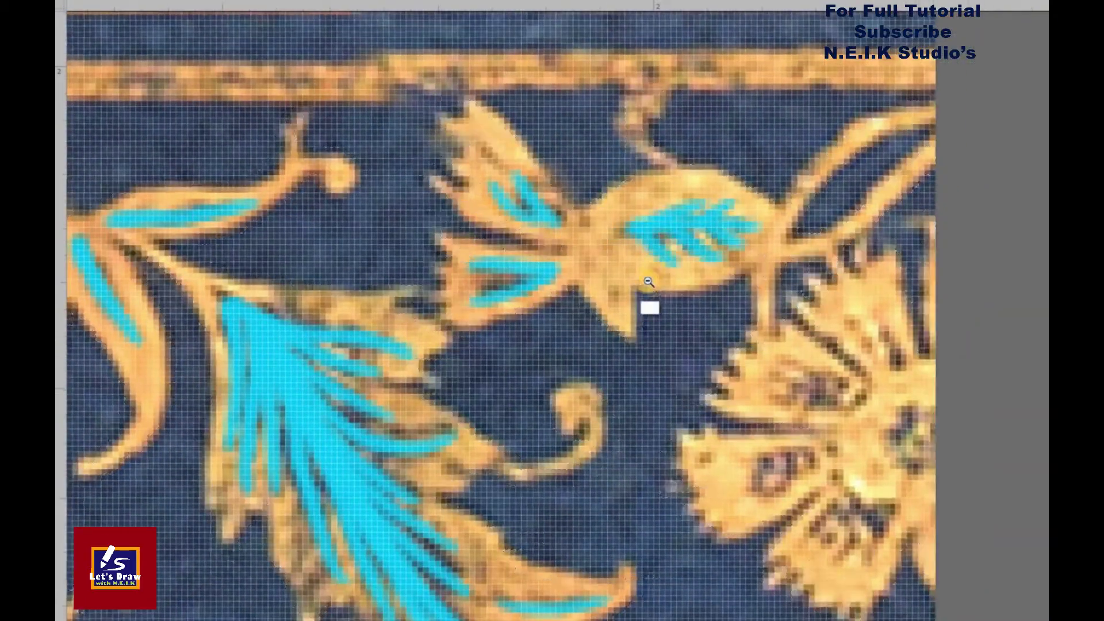
scroll(742, 223, down, 2)
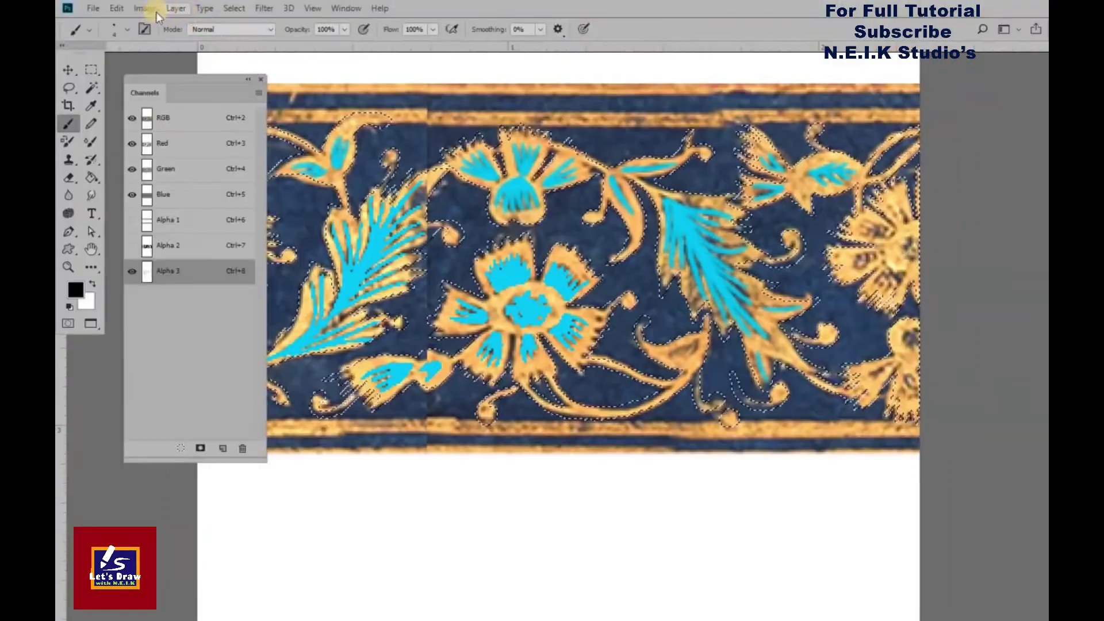
click(147, 9)
mouse_move(166, 43)
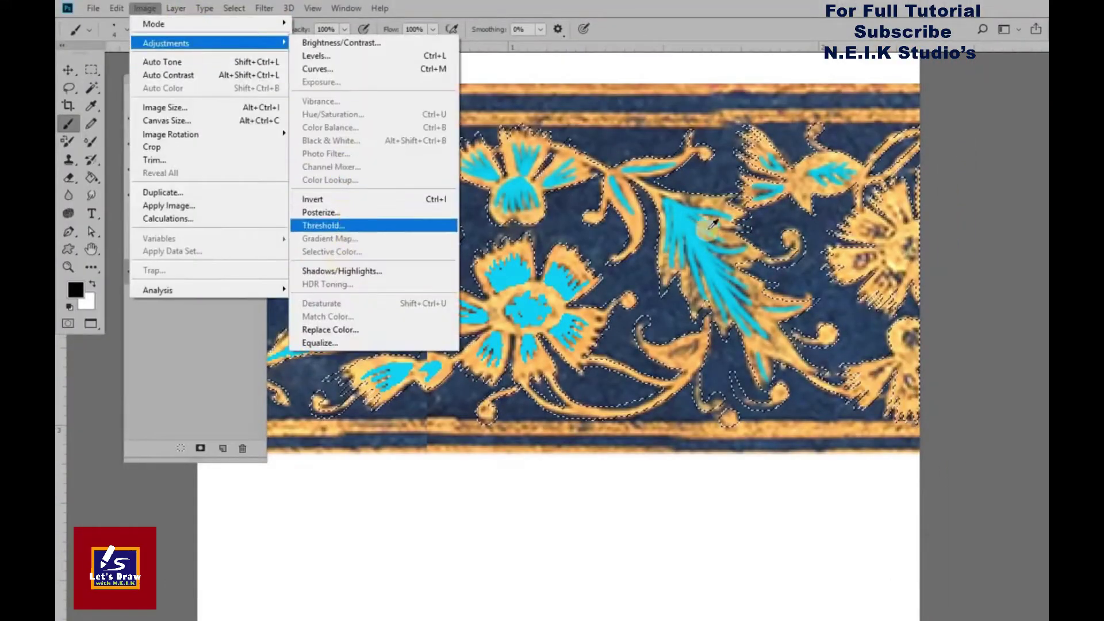
click(323, 226)
click(966, 196)
Paint cyan mask across the leaf's remaining blue strokes.
key(b)
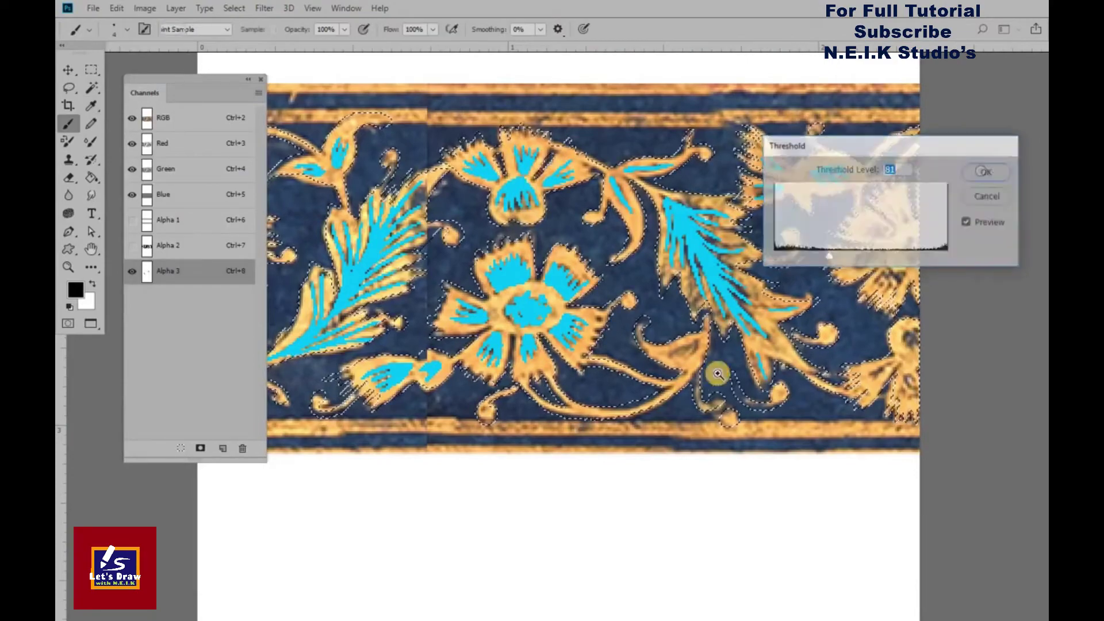
scroll(552, 332, up, 5)
mouse_move(552, 332)
mouse_down()
mouse_move(667, 278)
mouse_move(653, 288)
mouse_up()
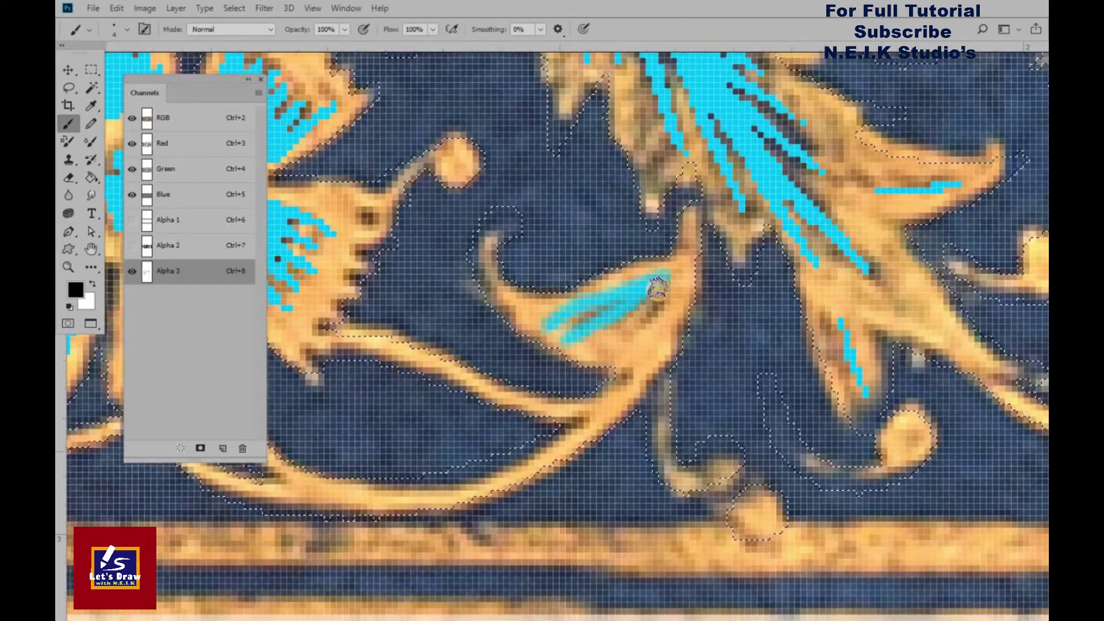
mouse_move(633, 362)
mouse_down()
mouse_move(672, 283)
mouse_move(503, 316)
mouse_up()
scroll(590, 305, down, 2)
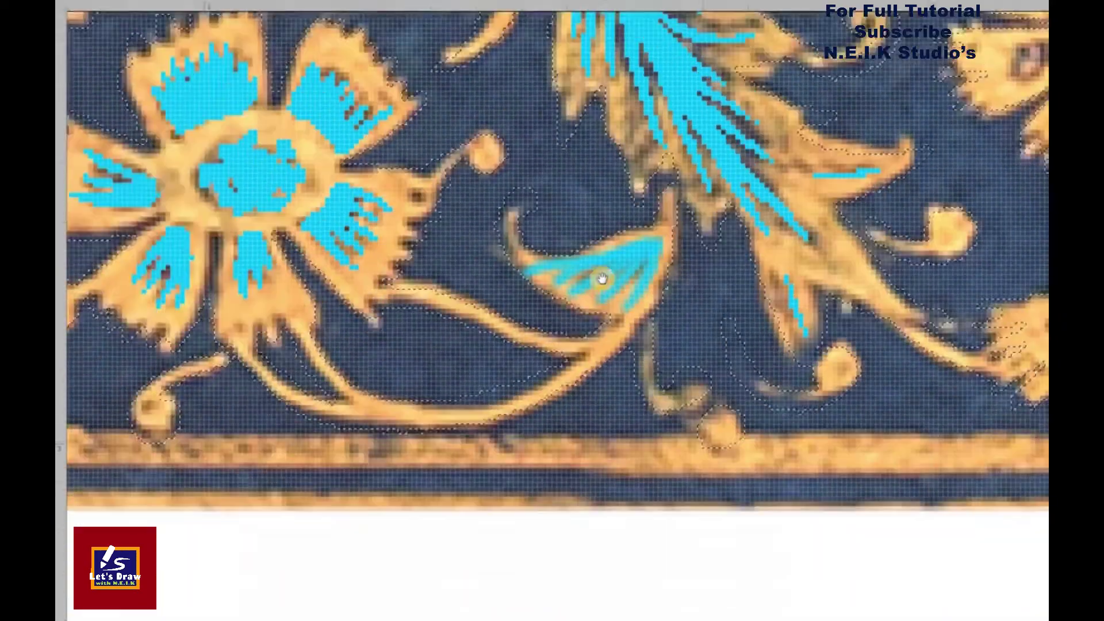
scroll(601, 279, down, 2)
scroll(601, 278, down, 2)
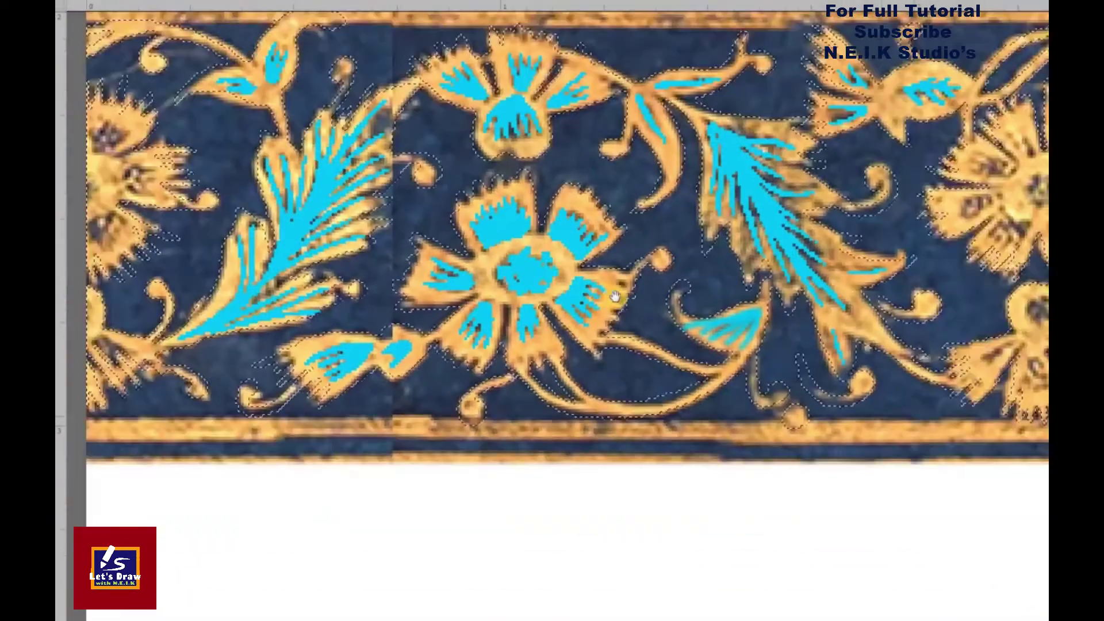
scroll(602, 279, down, 2)
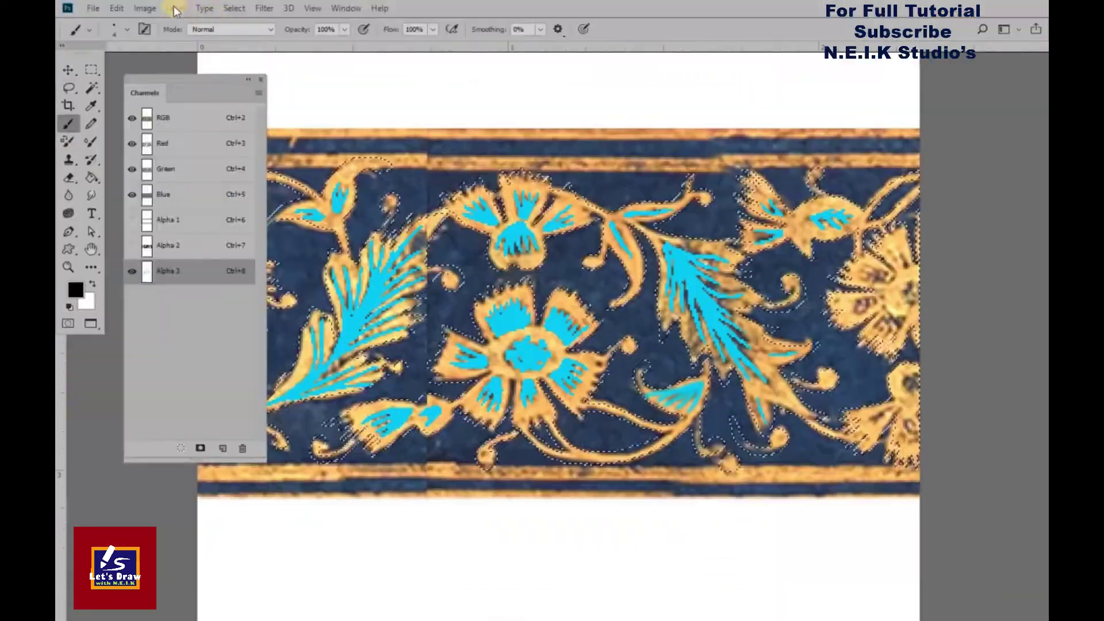
Threshold the Alpha 3 mask channel at level 92 for crisp black and white.
click(145, 8)
mouse_move(165, 43)
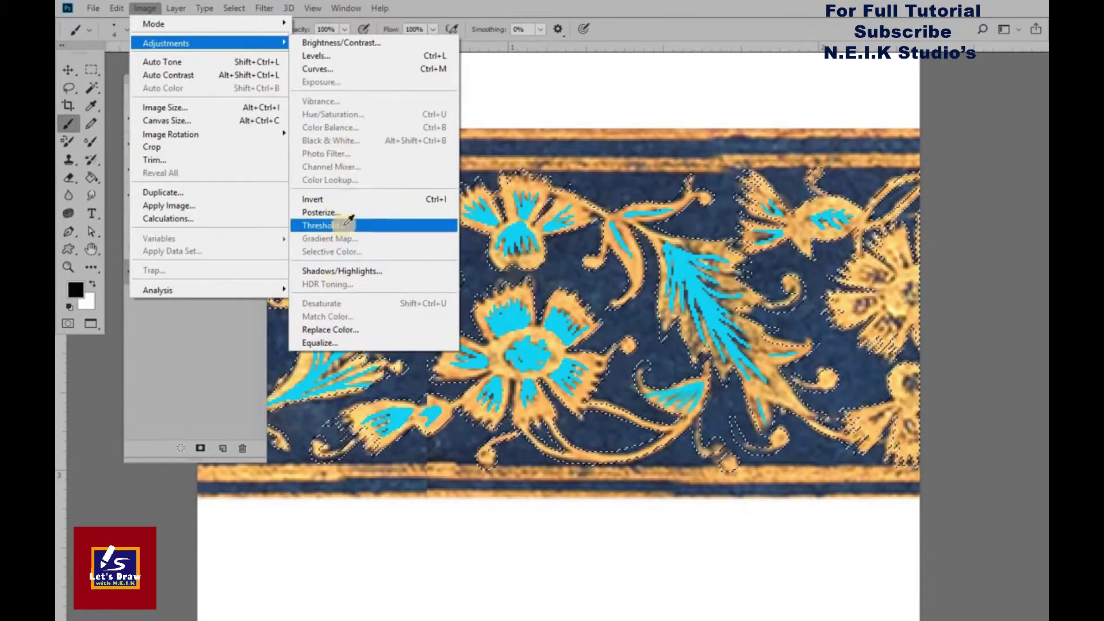
click(322, 226)
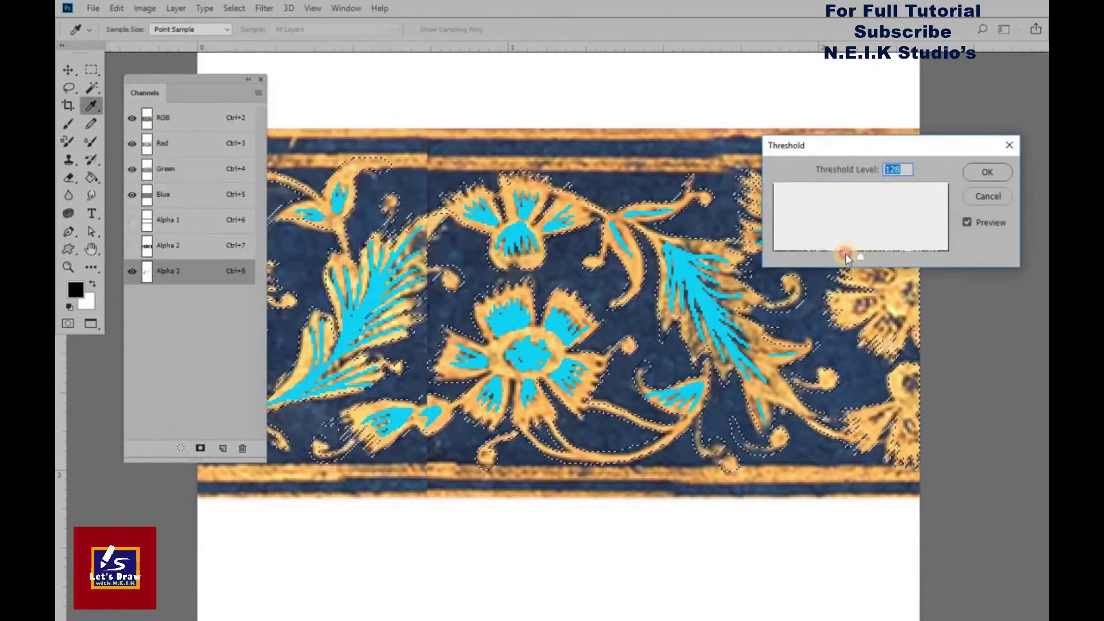
click(980, 173)
Rename Alpha 3, 2, 1 to Blue, Yelow and Yellow Lines, giving Yelow a red overlay.
double_click(185, 272)
text(Blue)
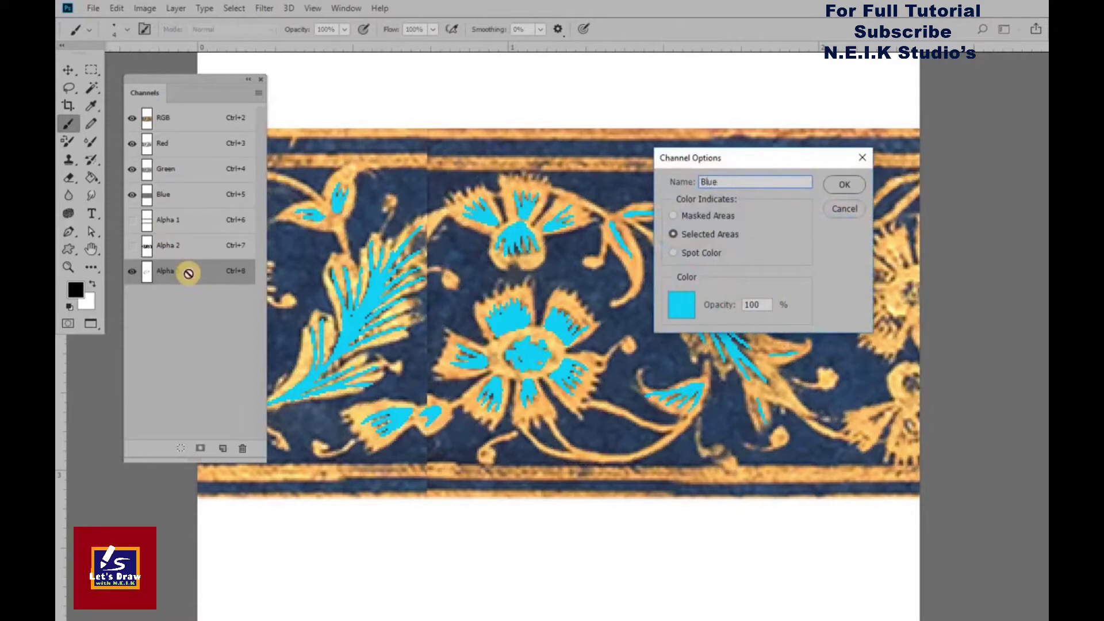
key(Return)
double_click(172, 245)
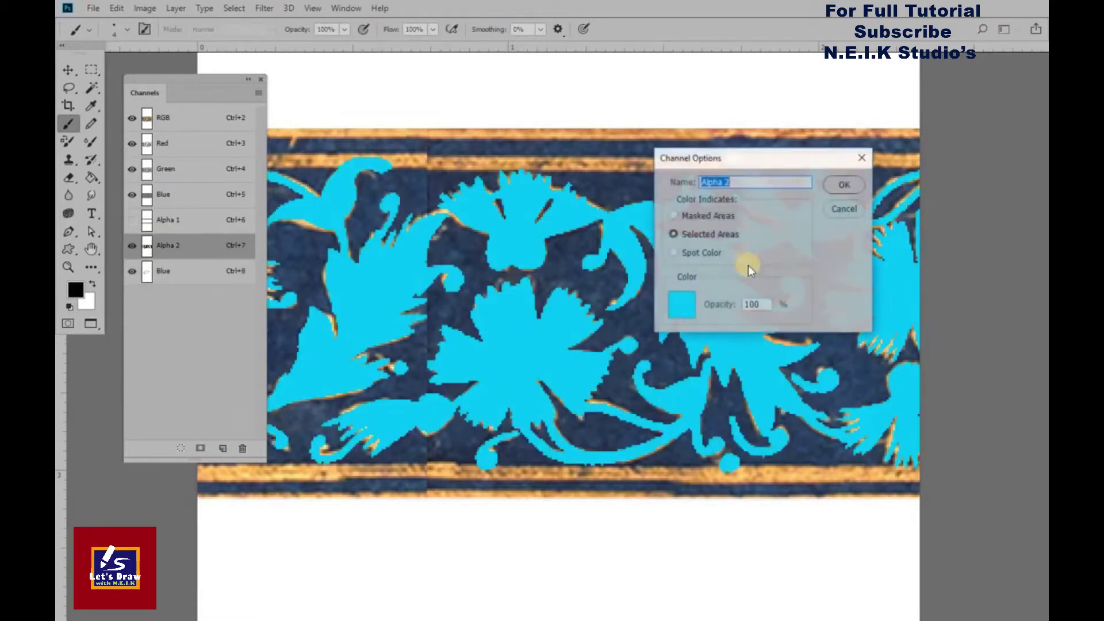
click(693, 304)
click(855, 399)
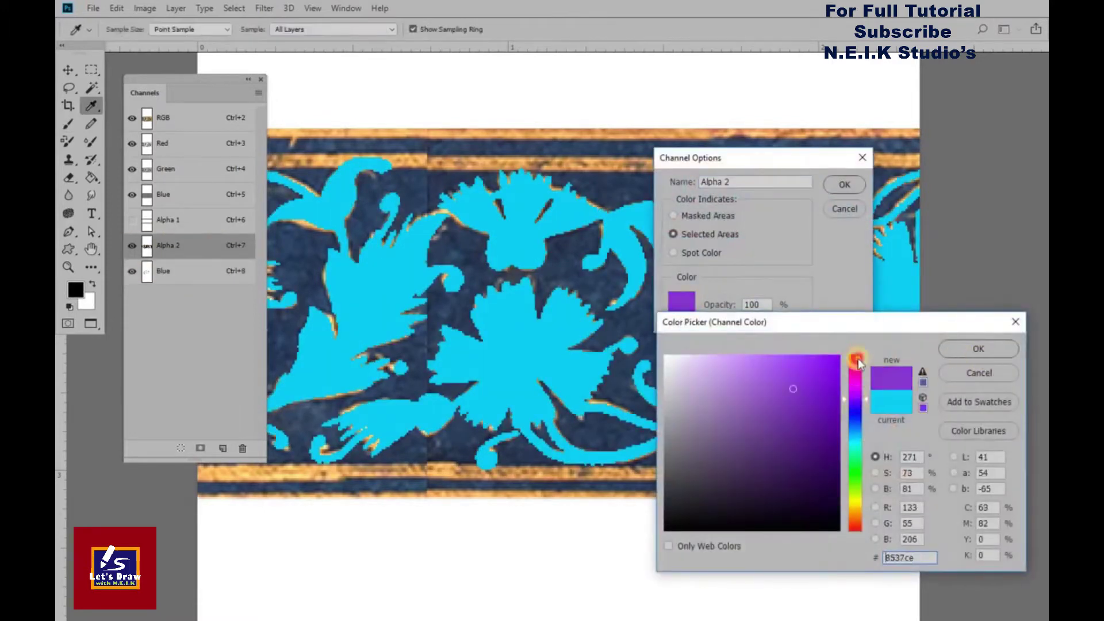
click(970, 352)
text(Yellow)
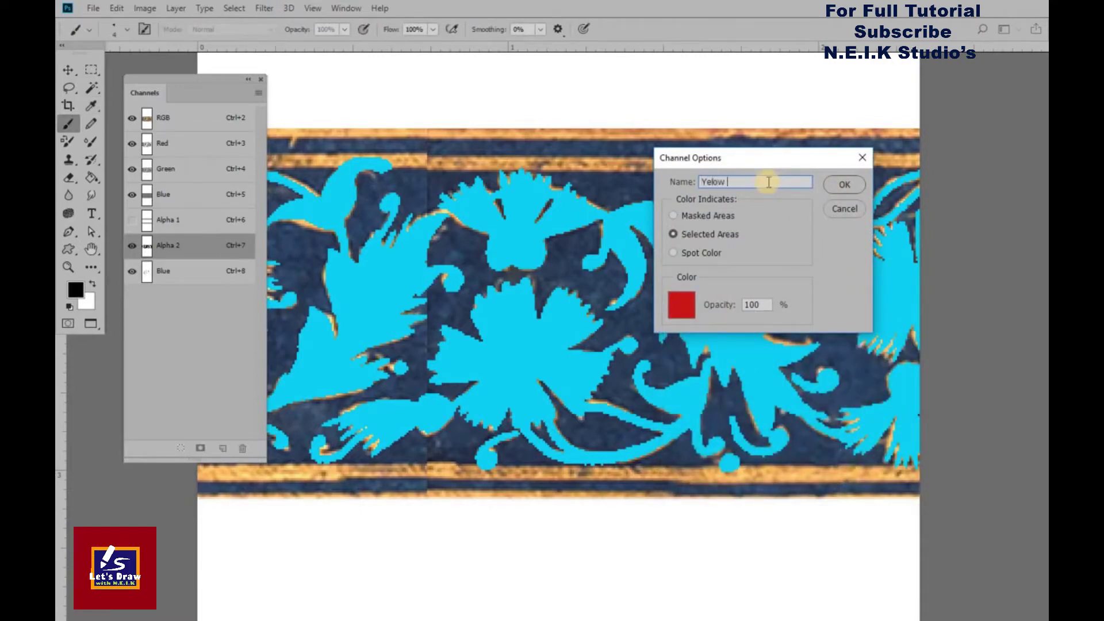
key(Return)
double_click(165, 223)
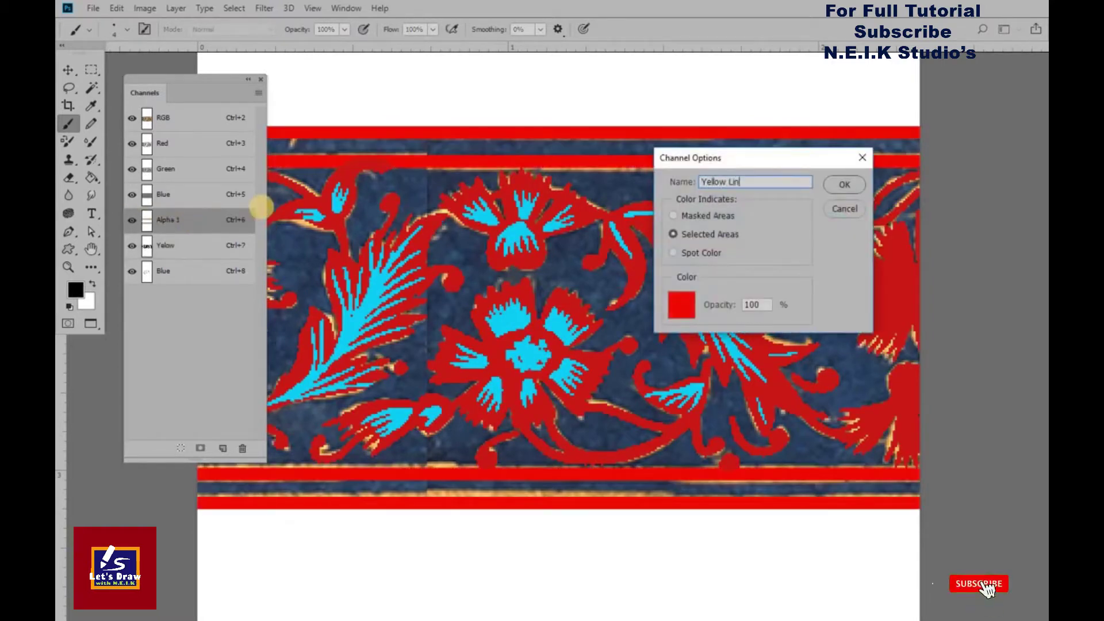
key(Return)
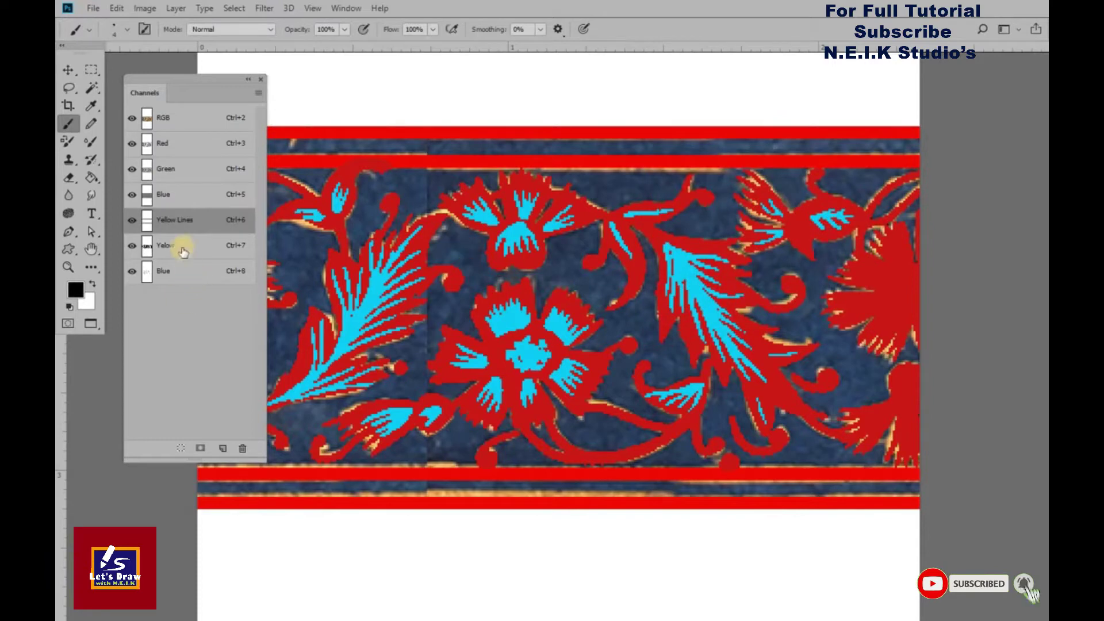
Offset the composite pattern sideways, then view the Yellow channel alone and load it as a selection.
click(178, 117)
click(264, 9)
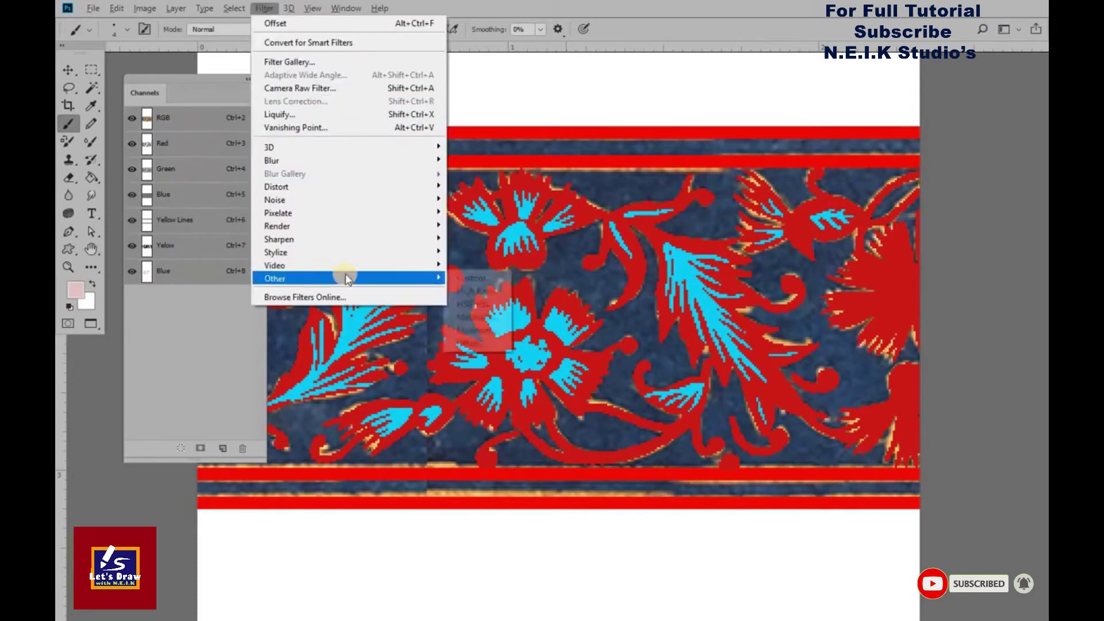
click(625, 172)
key(b)
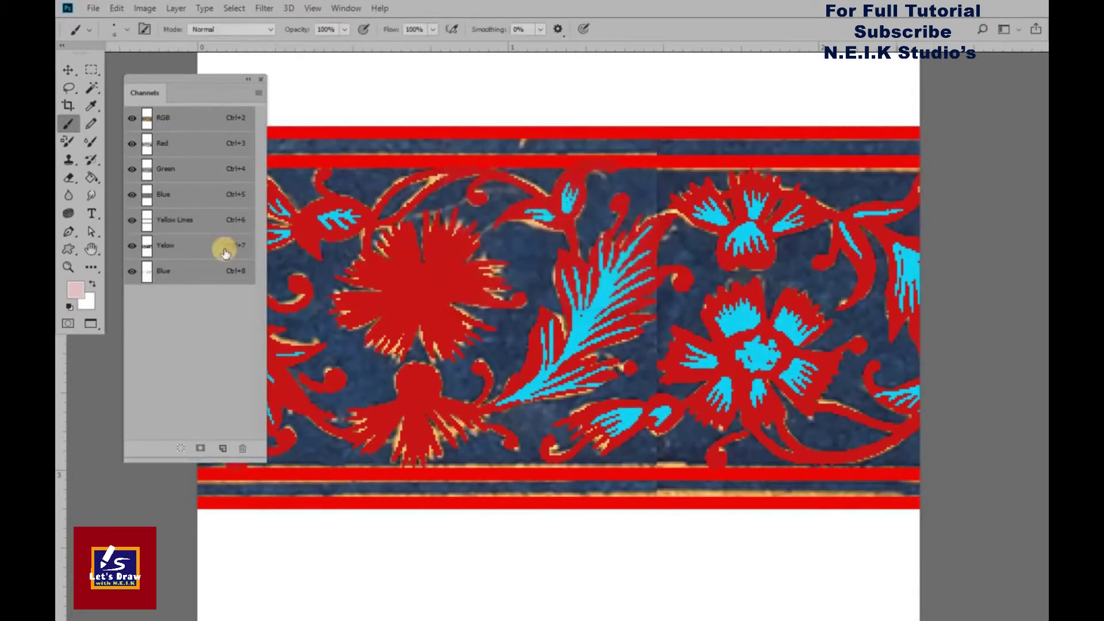
click(167, 270)
ctrl+click(148, 245)
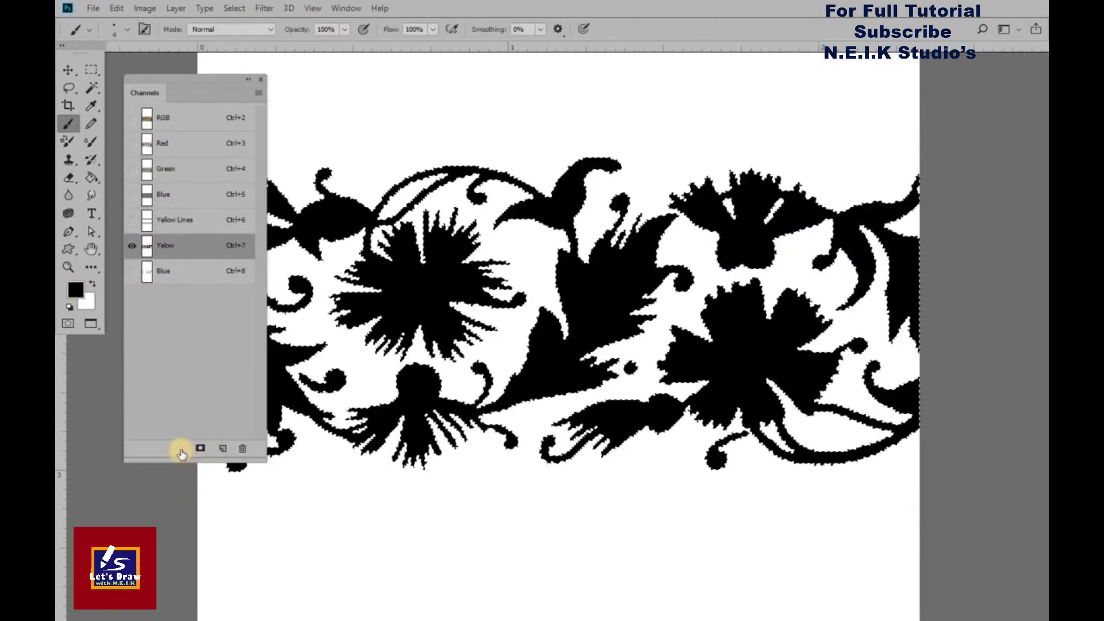
Over the colour image, paint the Blue mask across the flower's petals and centre.
key(grave)
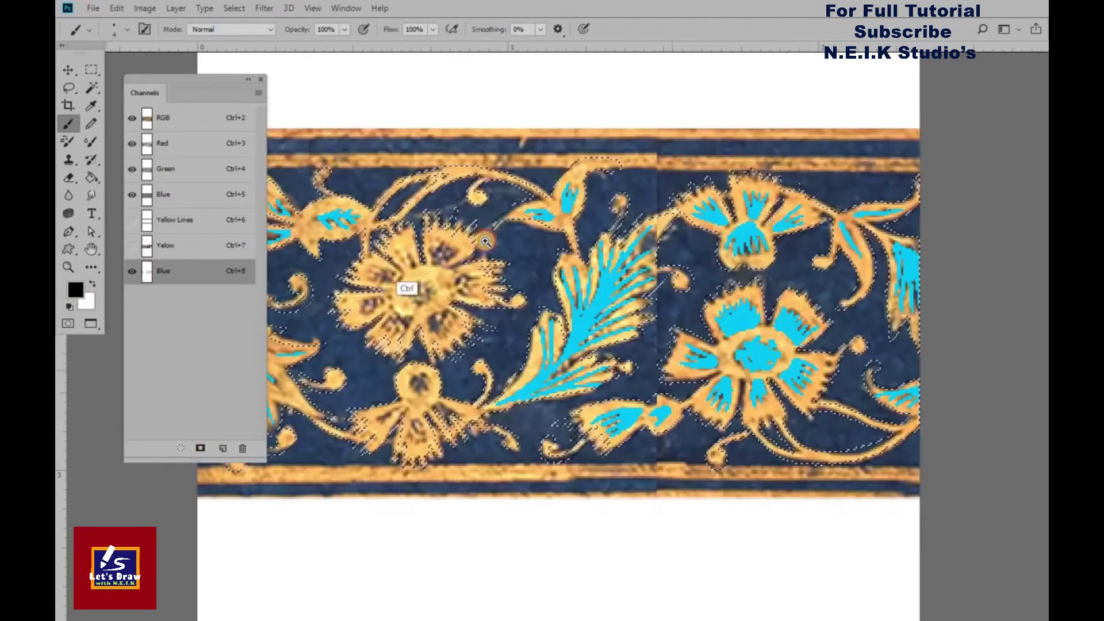
scroll(460, 242, up, 3)
mouse_move(481, 217)
mouse_down()
mouse_move(465, 287)
mouse_move(487, 213)
mouse_up()
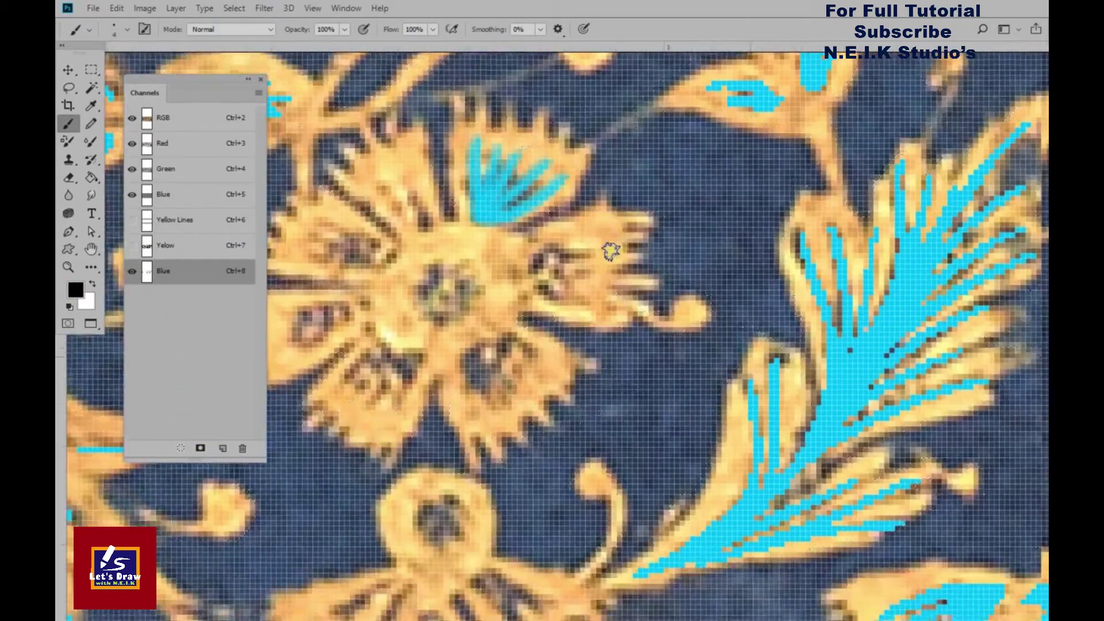
drag(608, 249, 552, 253)
mouse_move(599, 301)
mouse_down()
mouse_move(539, 242)
mouse_move(579, 184)
mouse_up()
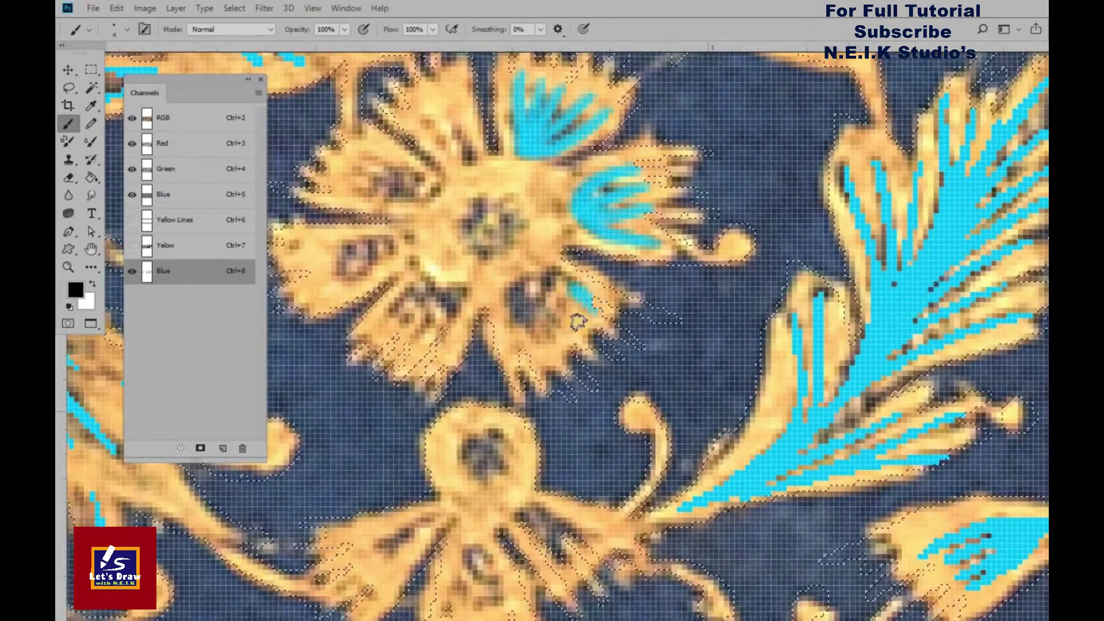
drag(574, 320, 554, 276)
mouse_move(552, 339)
mouse_down()
mouse_move(512, 281)
mouse_move(571, 397)
mouse_up()
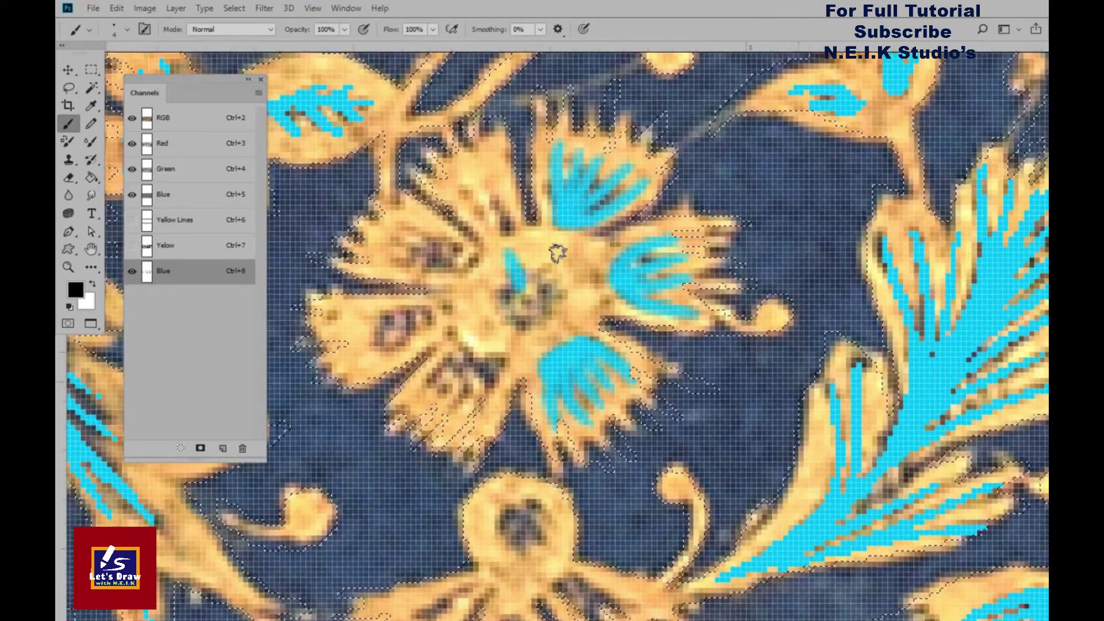
mouse_move(561, 253)
mouse_down()
mouse_move(525, 320)
mouse_move(486, 313)
mouse_up()
mouse_move(384, 317)
mouse_down()
mouse_move(435, 279)
mouse_move(384, 304)
mouse_move(486, 305)
mouse_up()
drag(489, 224, 516, 296)
mouse_move(573, 245)
mouse_down()
mouse_move(561, 280)
mouse_move(424, 328)
mouse_move(482, 306)
mouse_up()
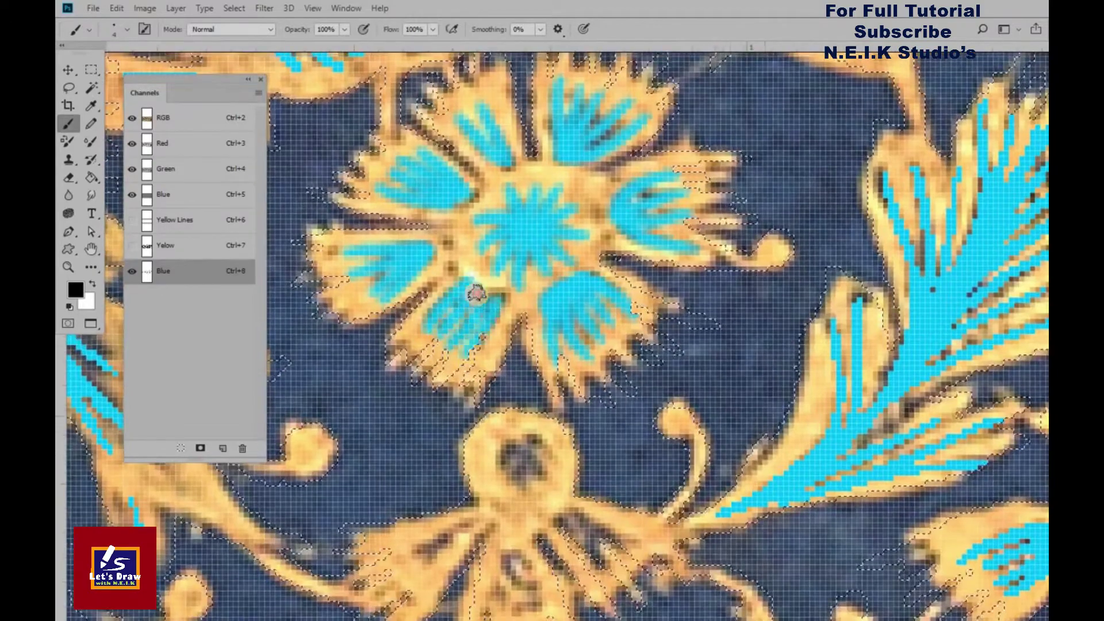
Move along the border and paint the next flower's left petal, centre and upper-right petal.
scroll(477, 357, down, 3)
scroll(509, 314, down, 2)
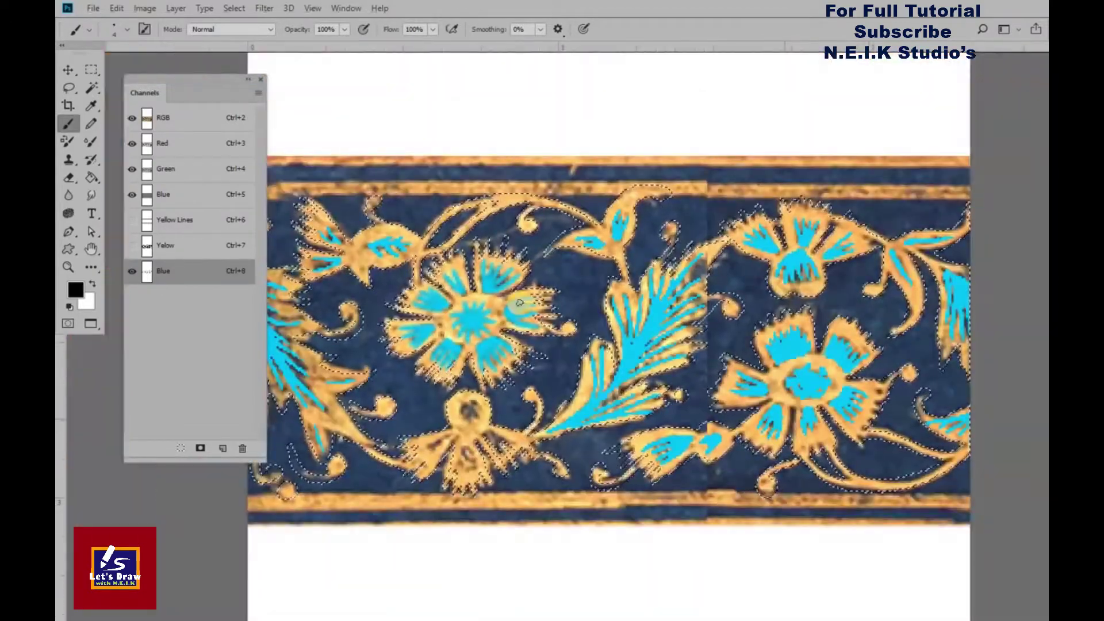
scroll(637, 354, up, 3)
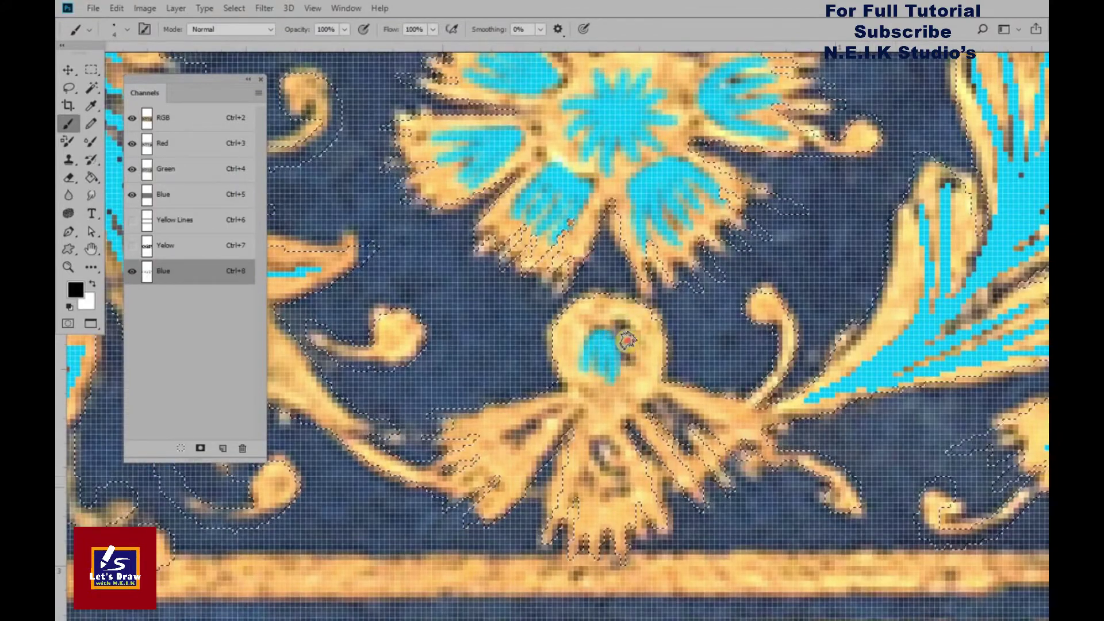
scroll(592, 343, down, 2)
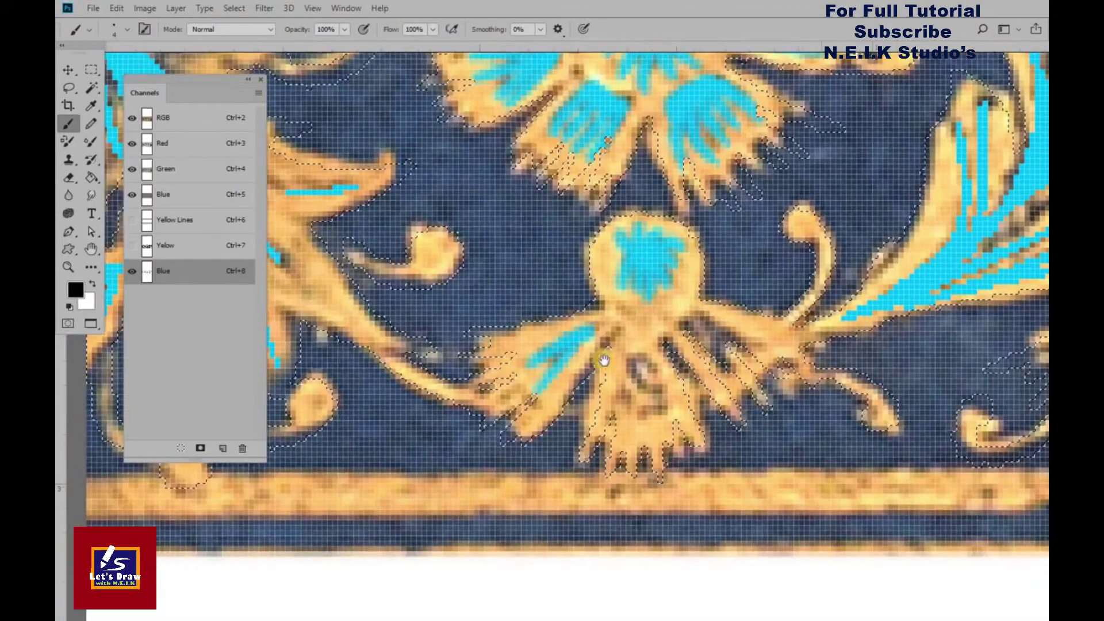
drag(604, 360, 594, 336)
mouse_move(675, 295)
mouse_down()
mouse_move(559, 342)
mouse_move(549, 337)
mouse_up()
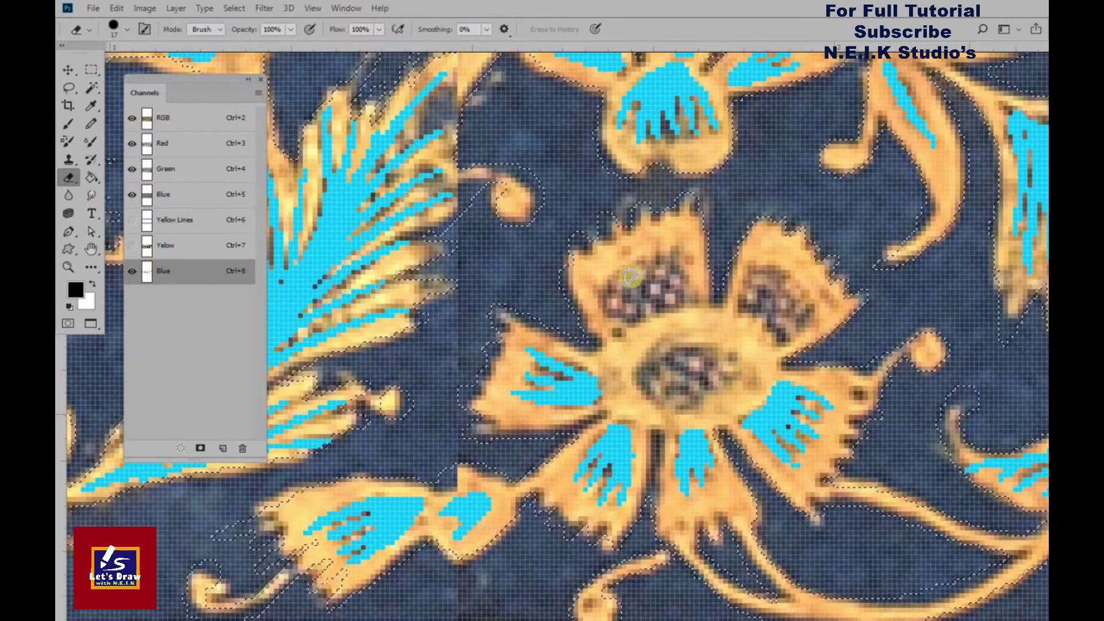
key(b)
drag(587, 266, 620, 327)
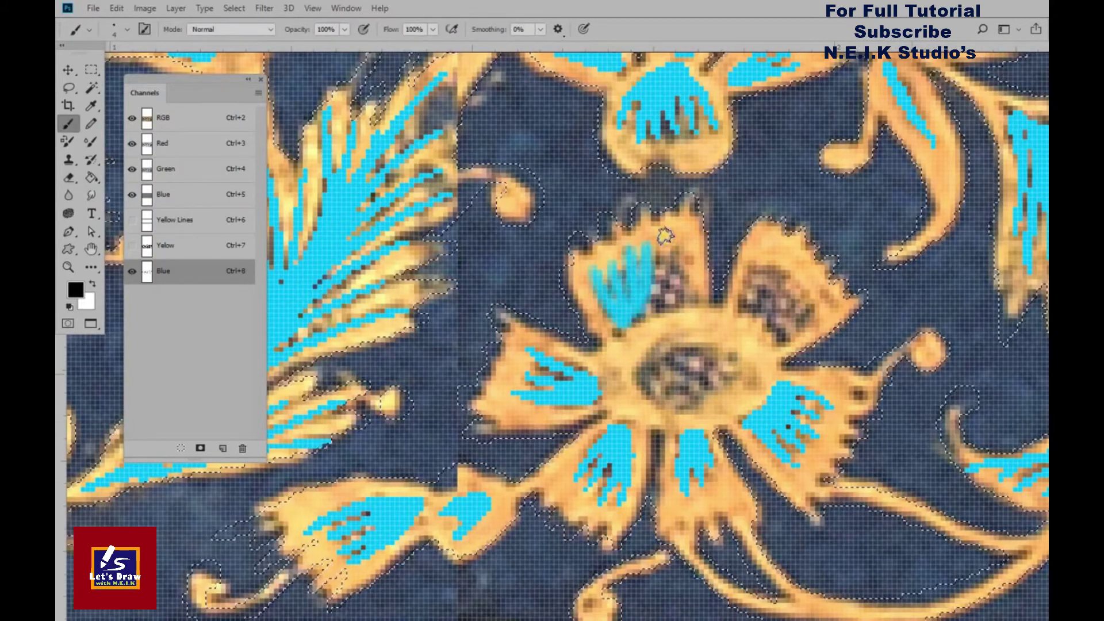
drag(668, 314, 659, 275)
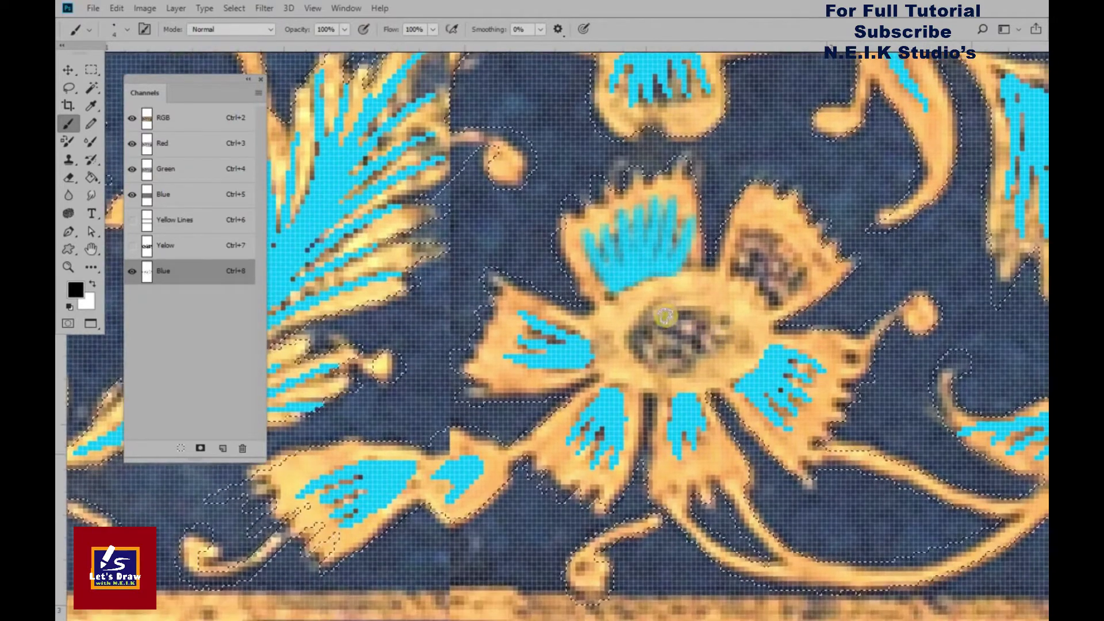
mouse_move(734, 321)
mouse_down()
mouse_move(689, 336)
mouse_move(660, 322)
mouse_move(702, 368)
mouse_up()
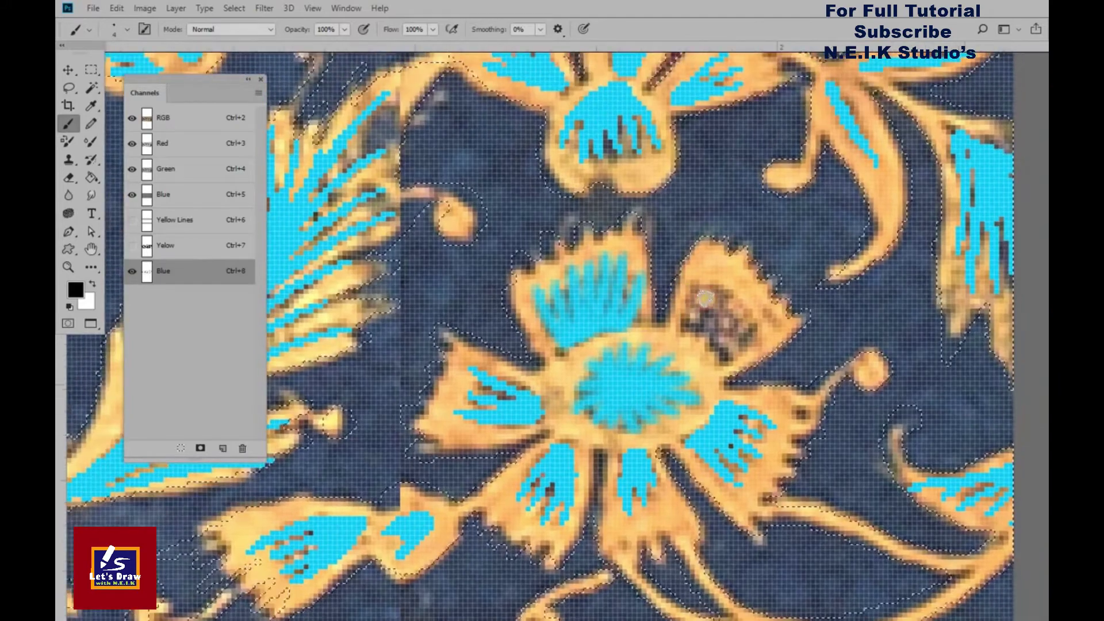
mouse_move(702, 313)
mouse_down()
mouse_move(748, 336)
mouse_move(701, 328)
mouse_up()
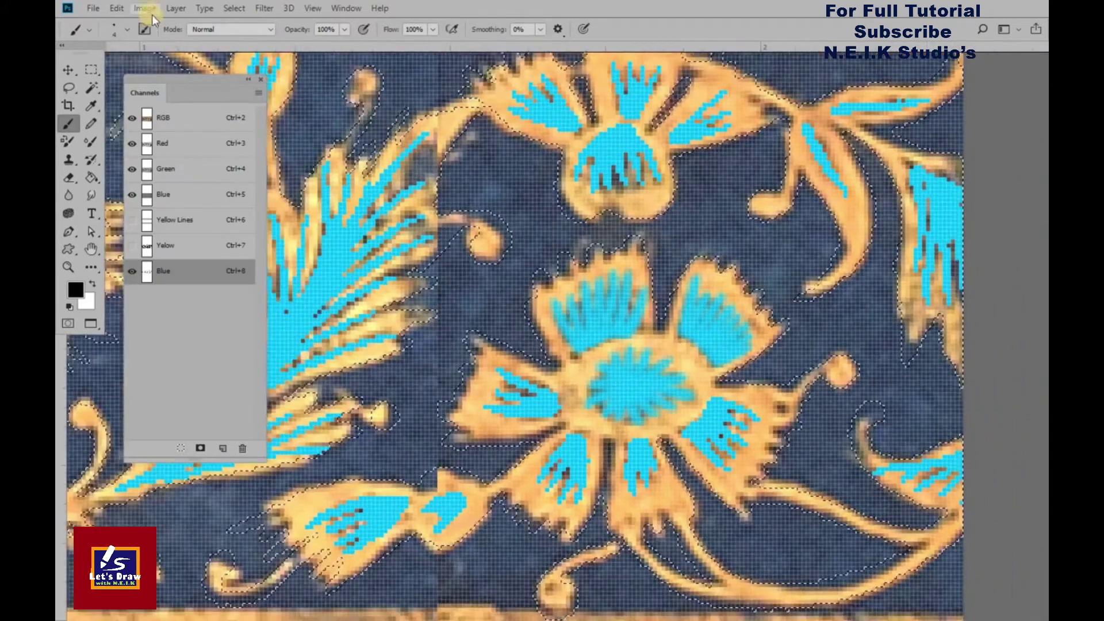
Threshold the Blue channel, zoom out and show its overlay across the strip.
click(144, 8)
mouse_move(166, 43)
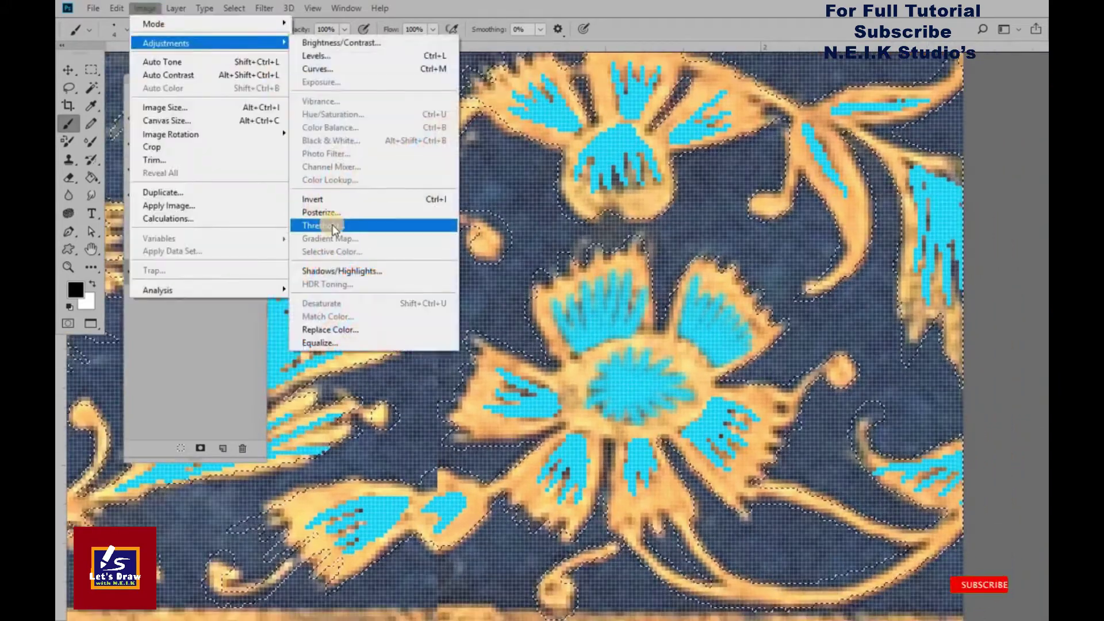
click(323, 225)
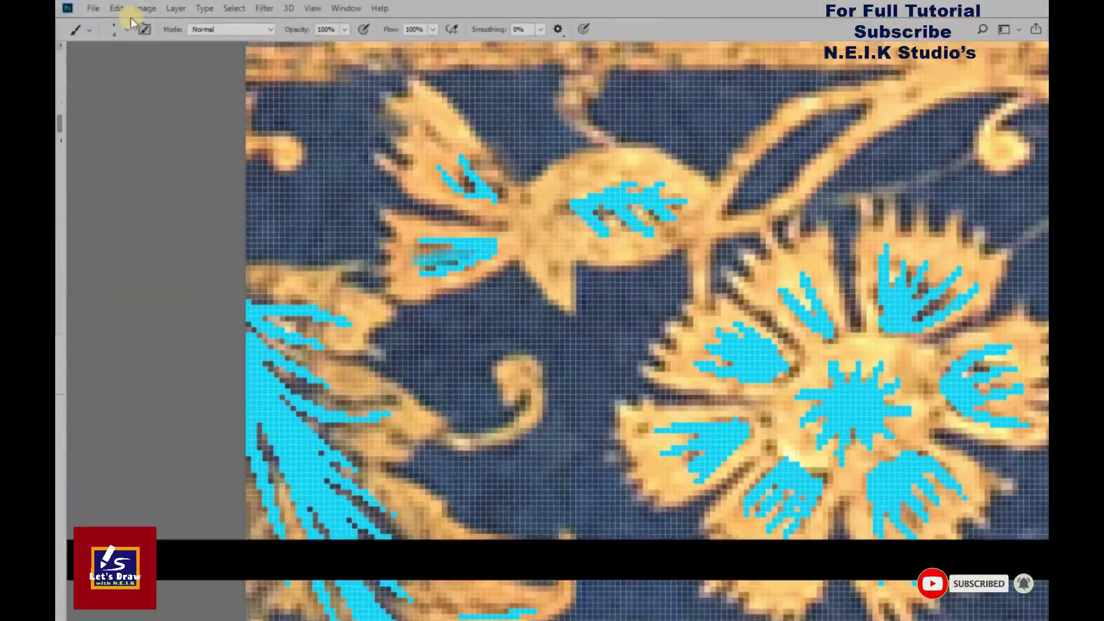
click(145, 8)
mouse_move(166, 43)
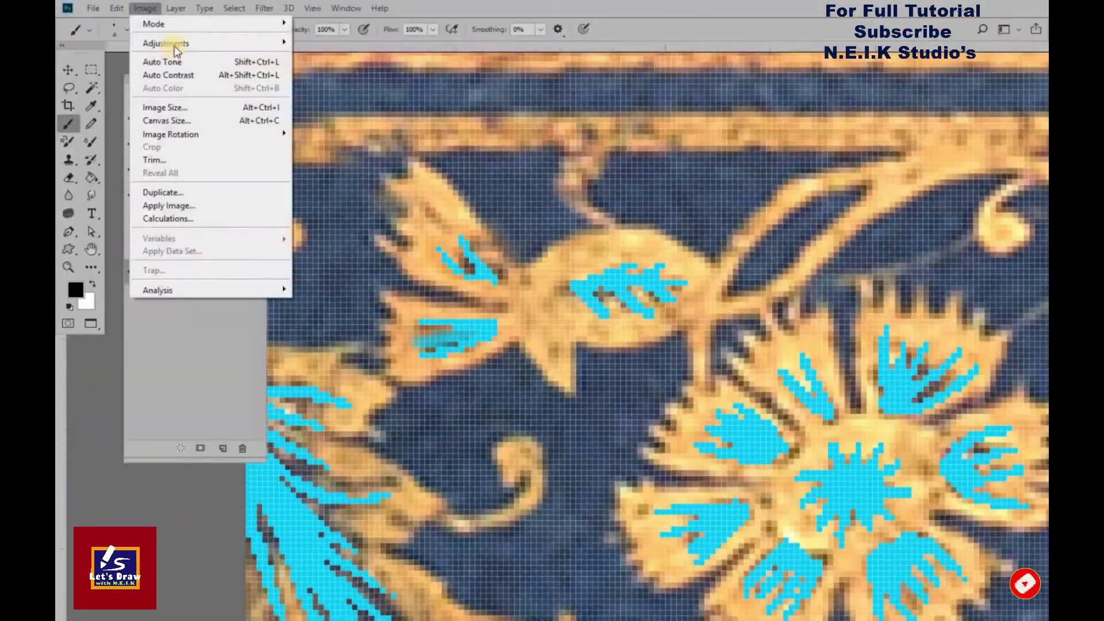
click(322, 225)
click(987, 172)
key(b)
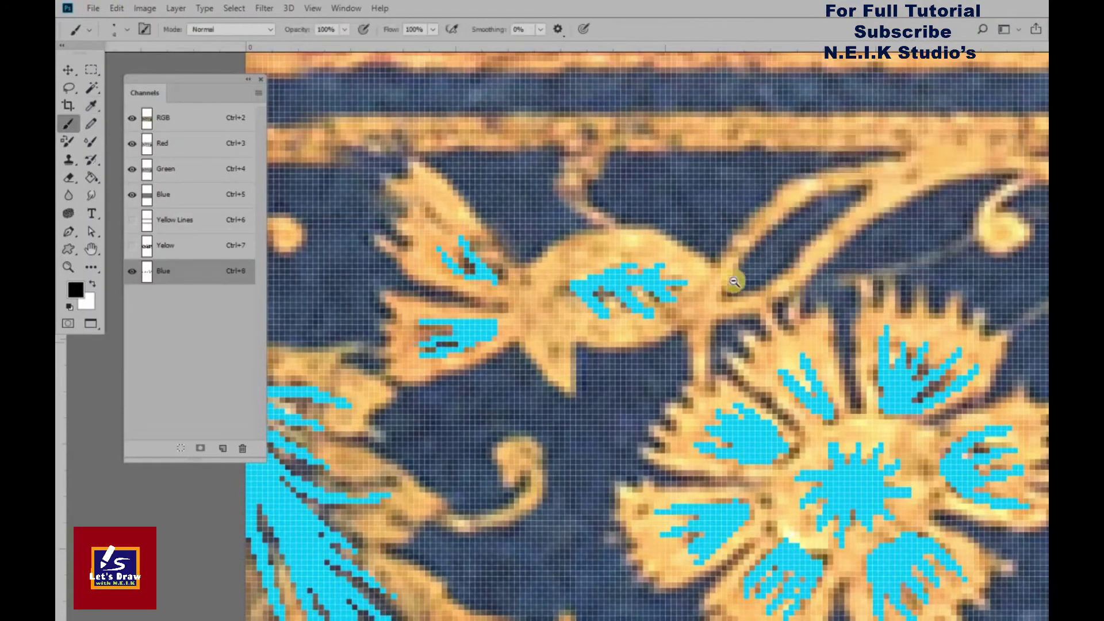
scroll(730, 299, down, 5)
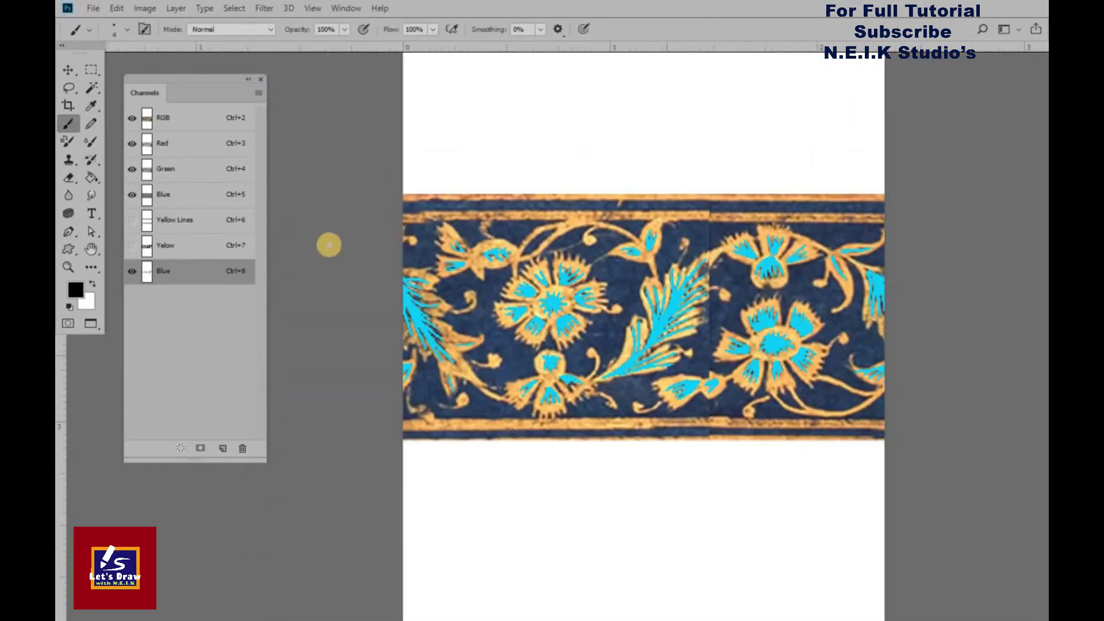
click(131, 270)
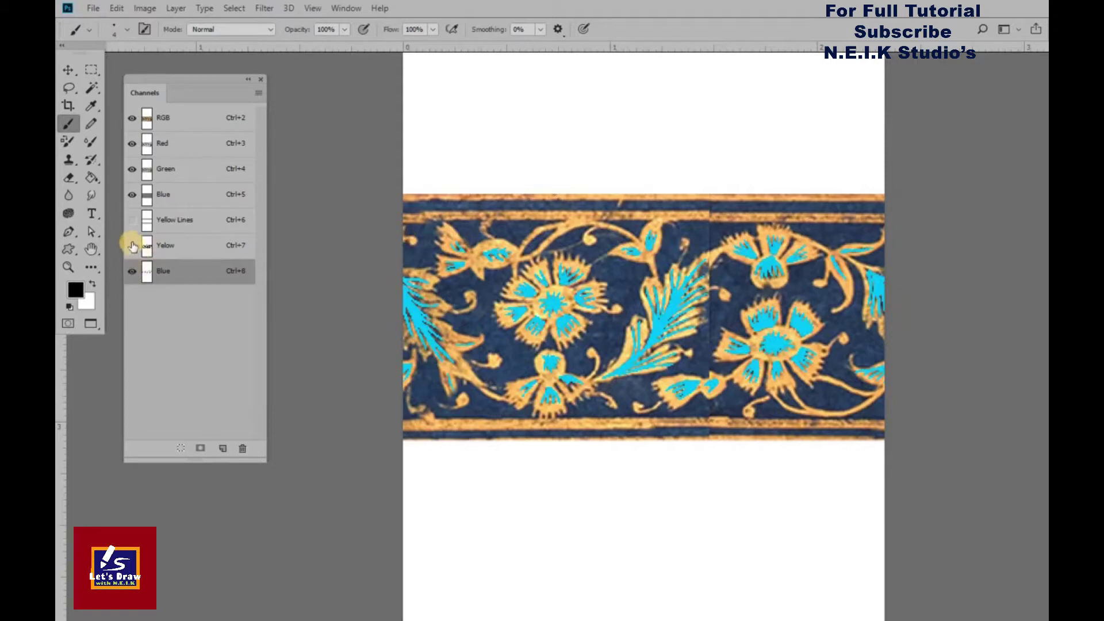
Inspect the Yellow channel, then sample the ornament's pale yellow ffed87 as foreground colour.
click(132, 245)
click(173, 241)
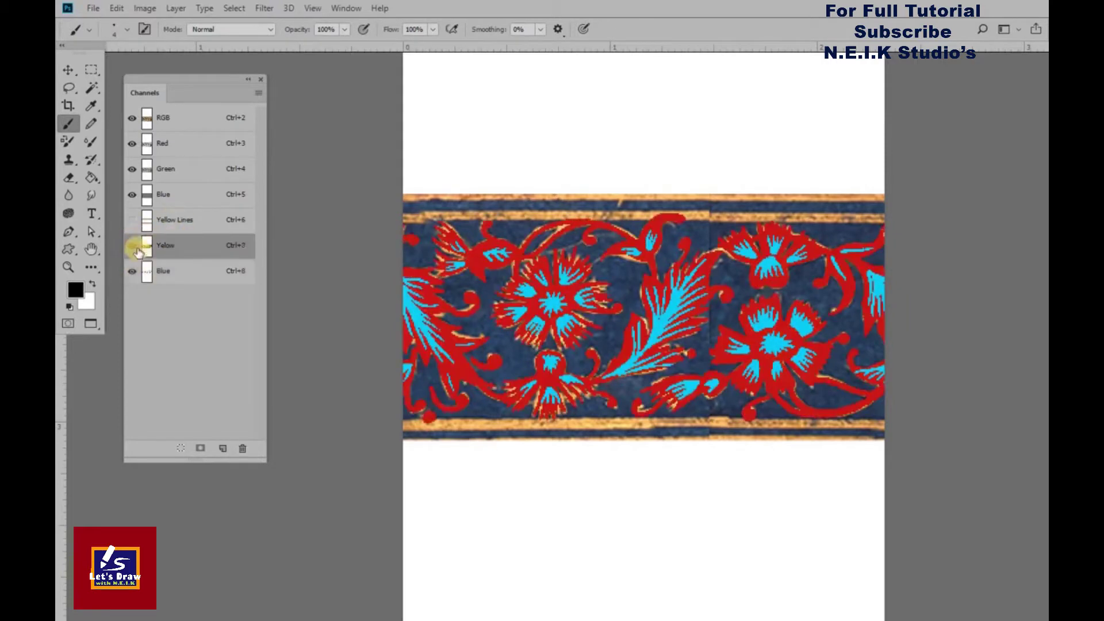
click(176, 118)
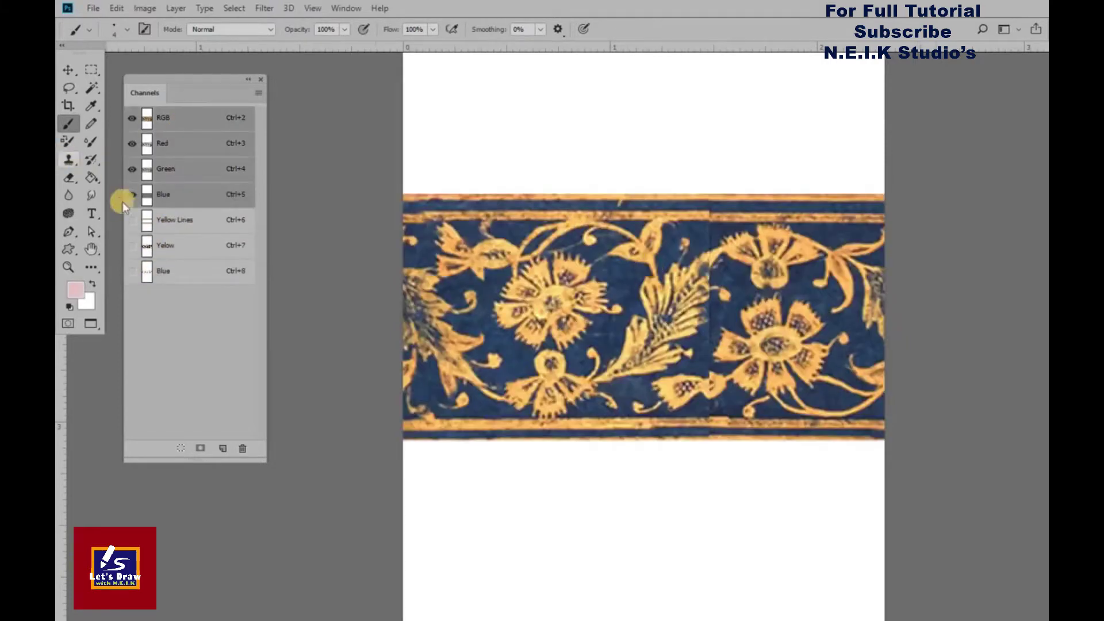
click(61, 45)
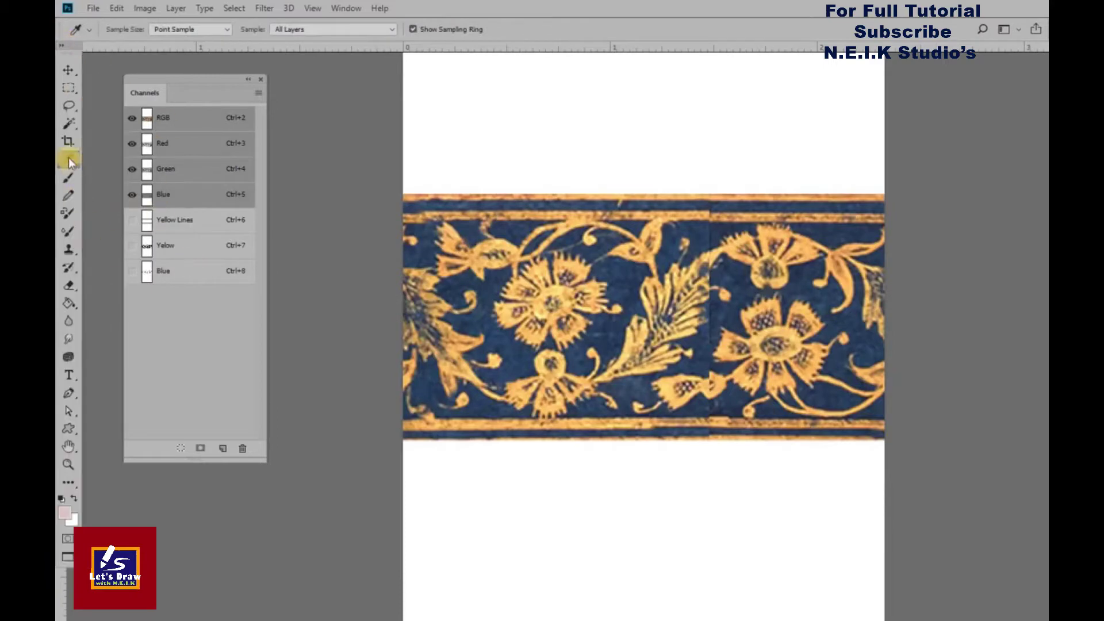
click(672, 285)
click(64, 513)
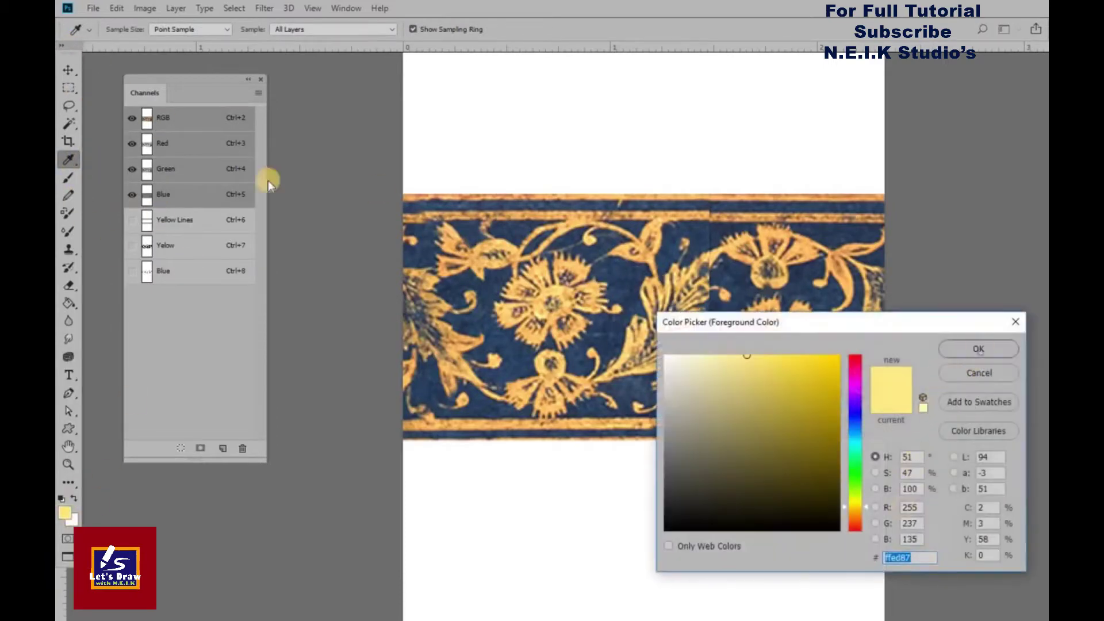
key(Return)
Set the Yellow Lines channel overlay colour to pale yellow ffed87.
double_click(213, 220)
click(681, 300)
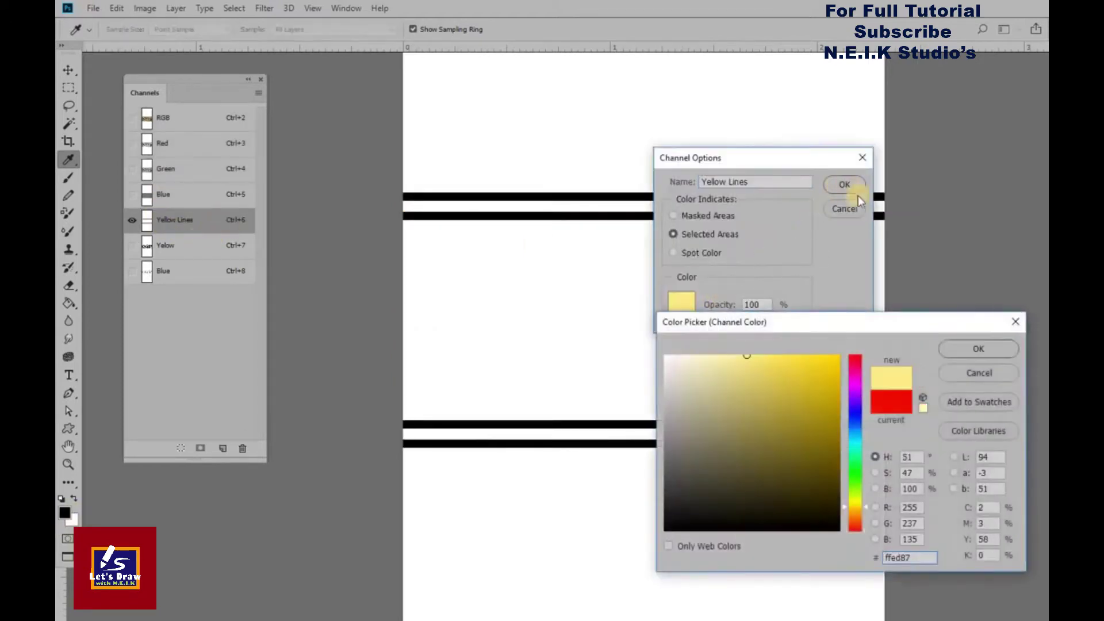
key(Return)
click(845, 184)
Set the Yellow channel overlay colour to the same pale yellow ffed87.
double_click(178, 246)
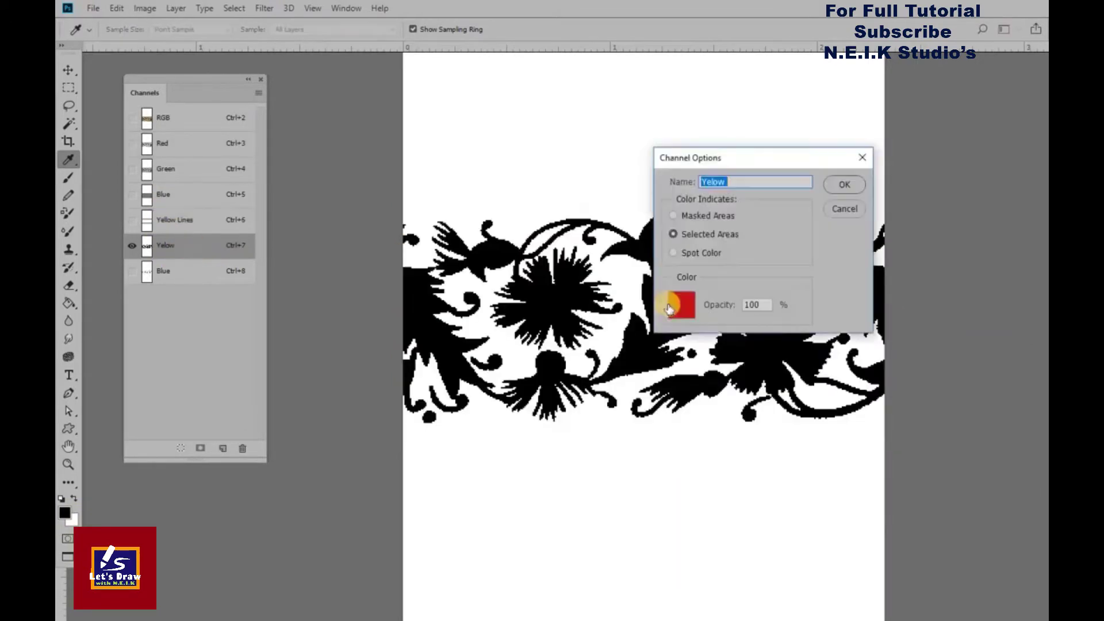
click(680, 300)
text(ffed87)
key(Return)
click(844, 184)
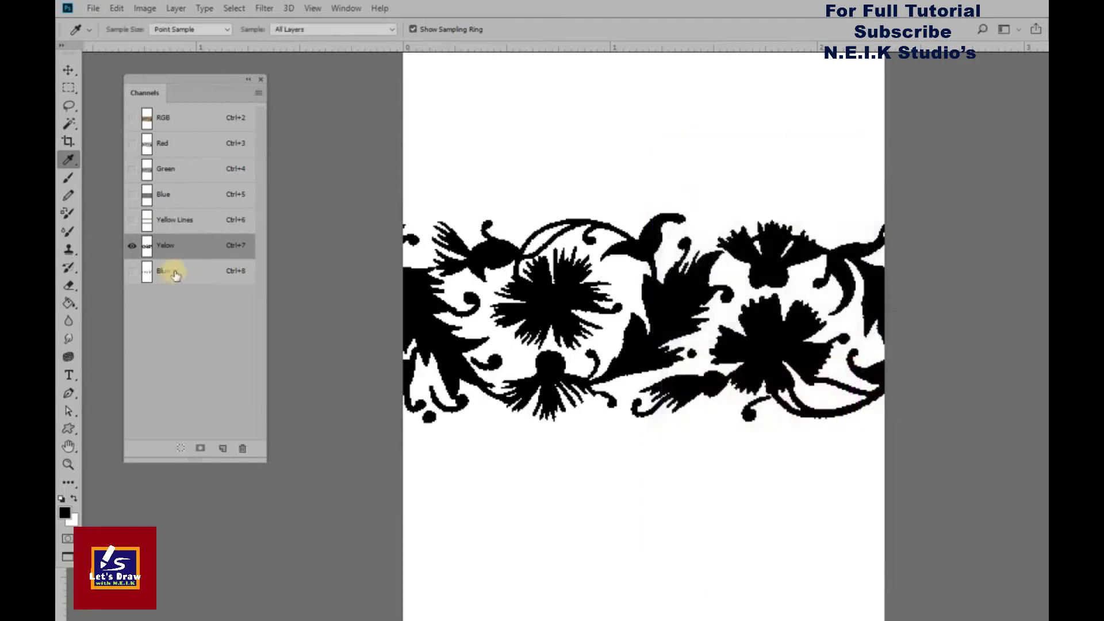
click(172, 271)
Zoom in and sample the ground's navy 2d4766 as foreground colour.
key(ctrl+2)
key(ctrl+plus)
click(574, 339)
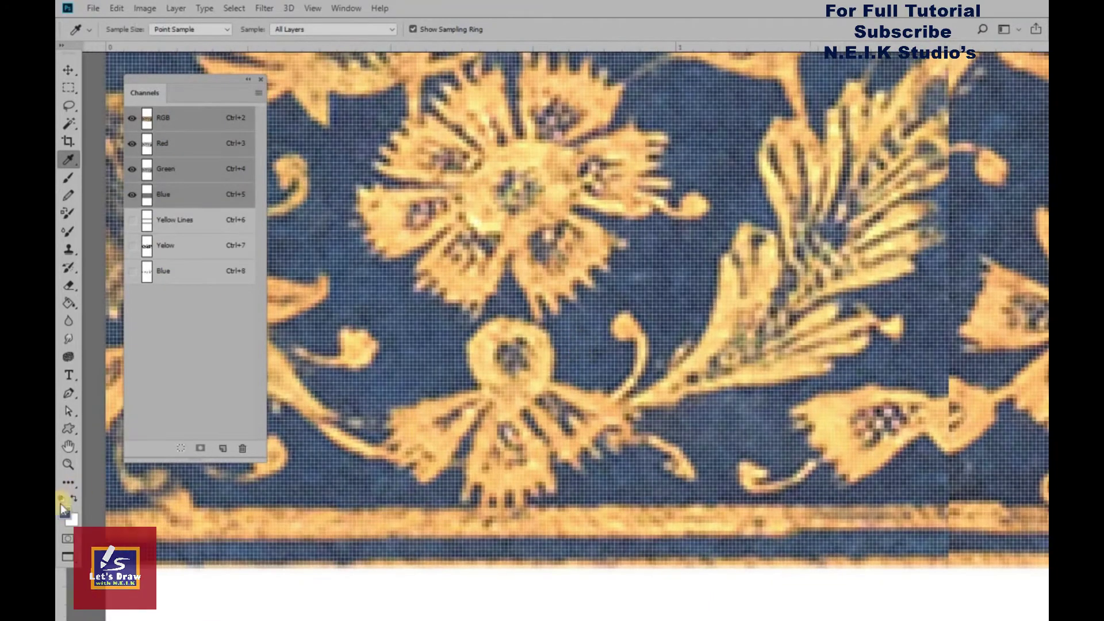
click(65, 513)
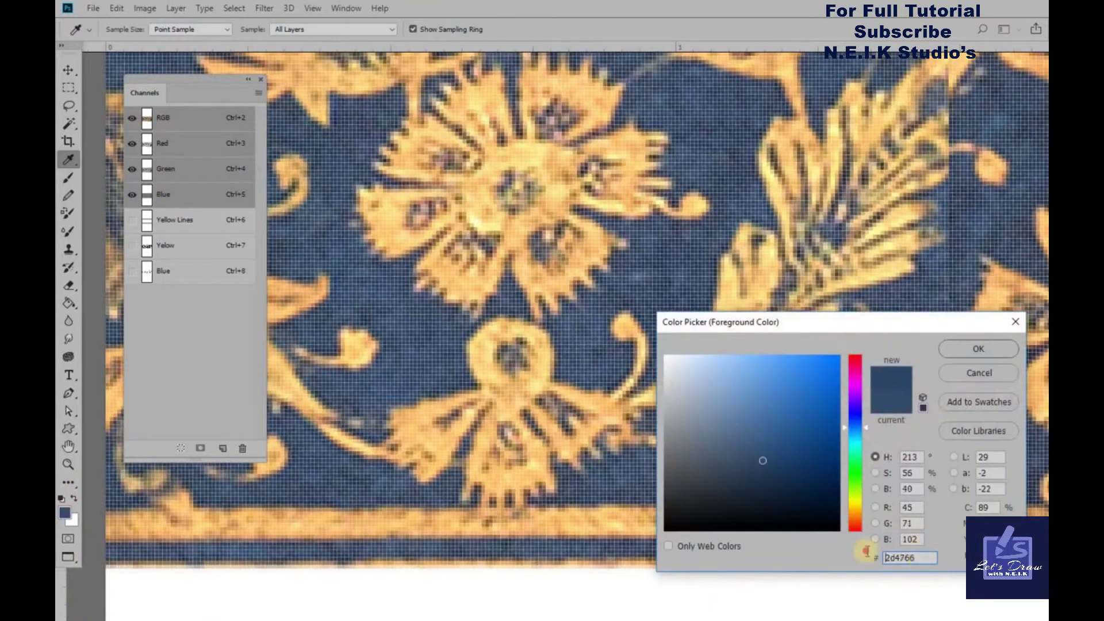
click(998, 375)
key(ctrl+minus)
Set the Blue channel overlay colour to navy 2d4766 and show the yellow overlays.
double_click(147, 270)
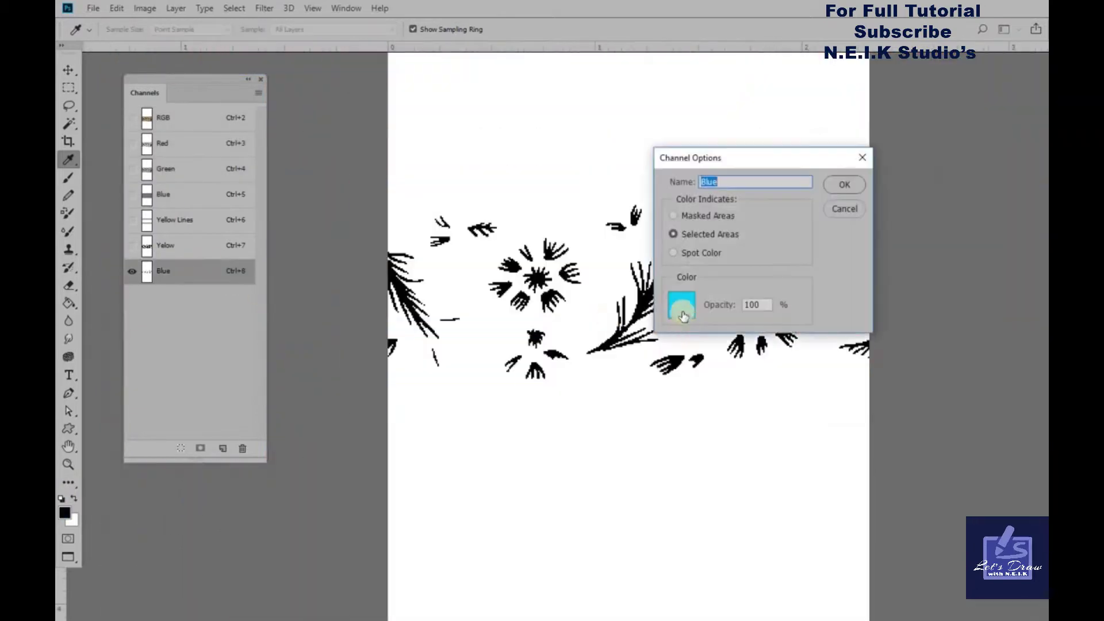
click(682, 300)
text(2d4766)
click(975, 348)
key(Return)
click(132, 245)
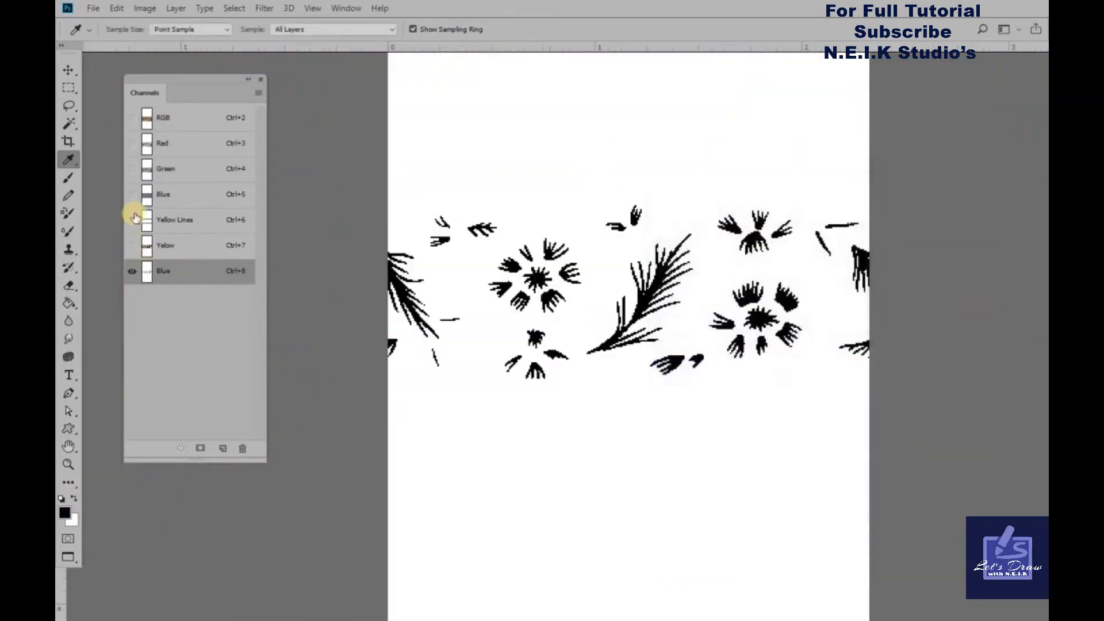
click(131, 220)
click(205, 117)
Duplicate the Yellow Lines channel, move the copy above it and name it Blue base.
scroll(486, 253, up, 1)
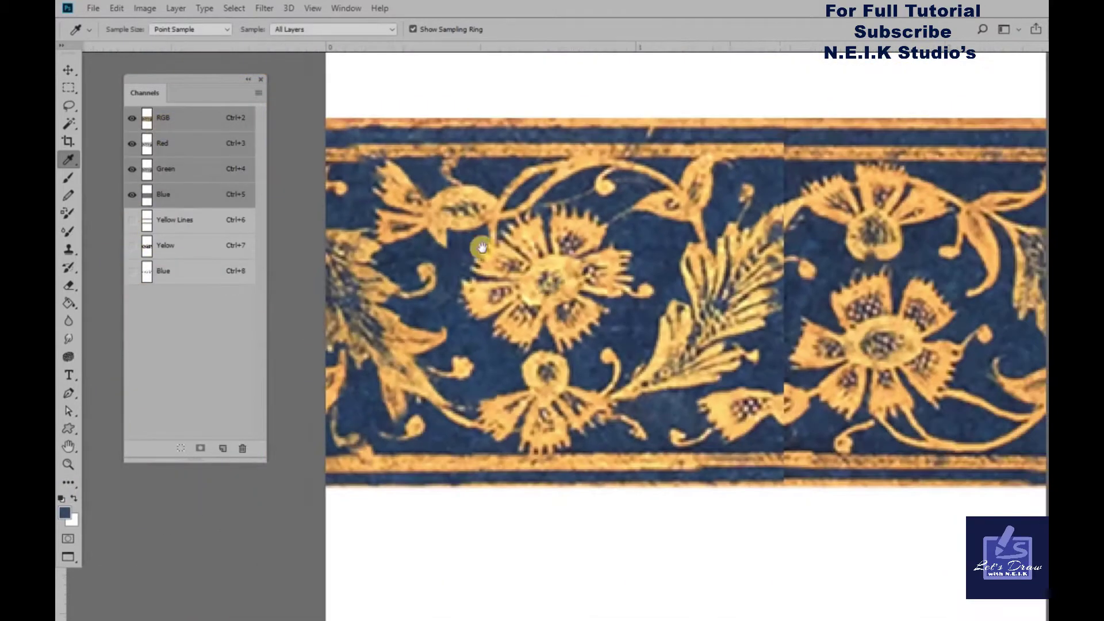
drag(133, 300, 132, 220)
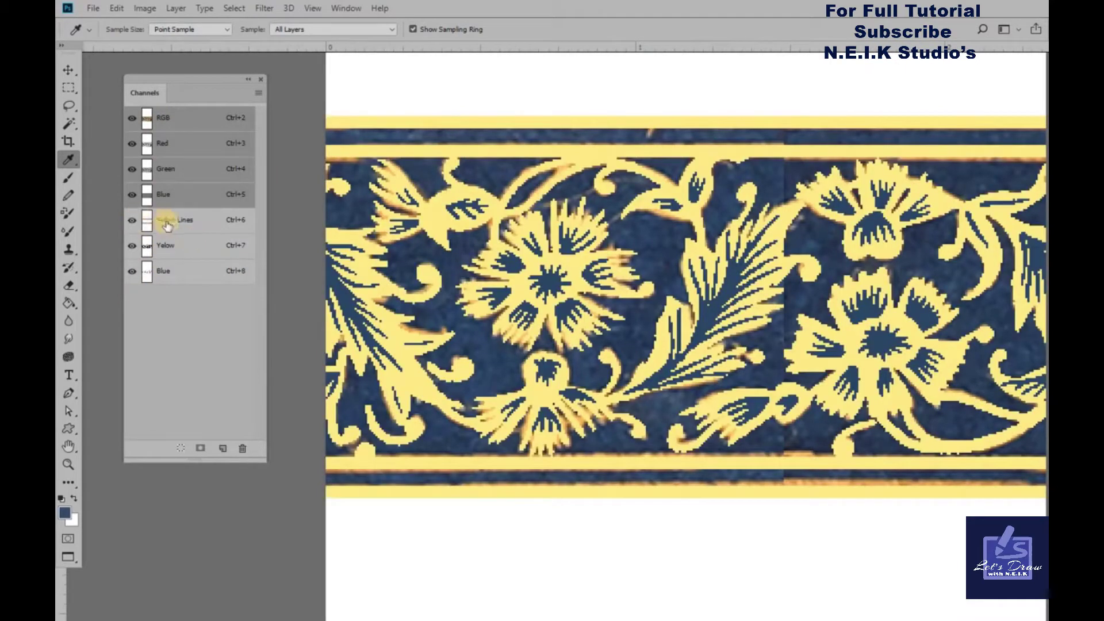
click(204, 230)
click(265, 238)
key(Return)
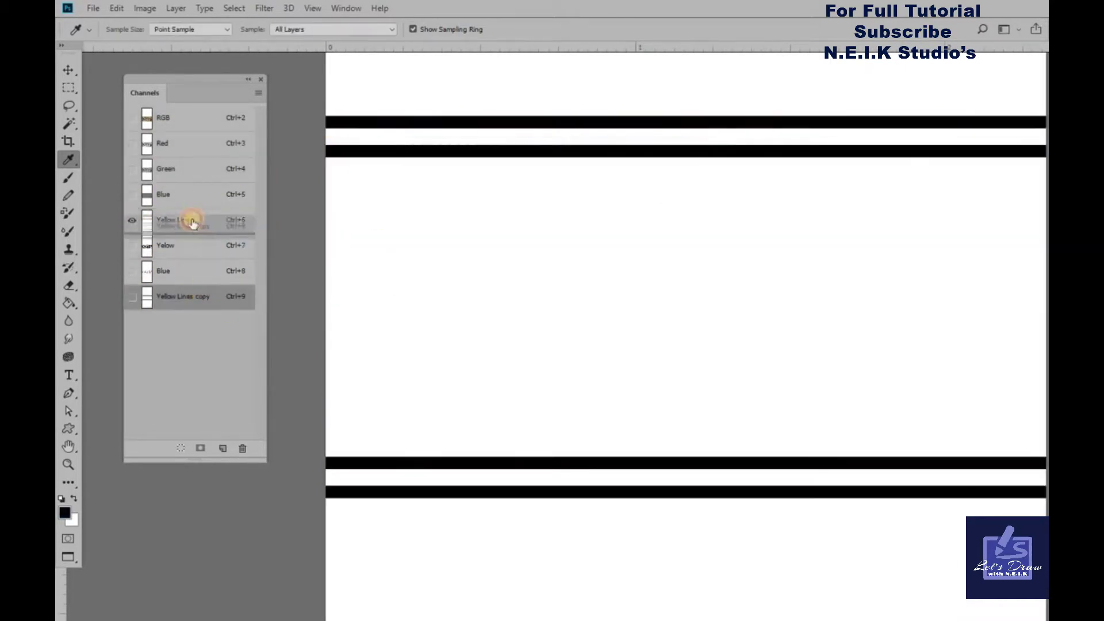
drag(192, 224, 181, 218)
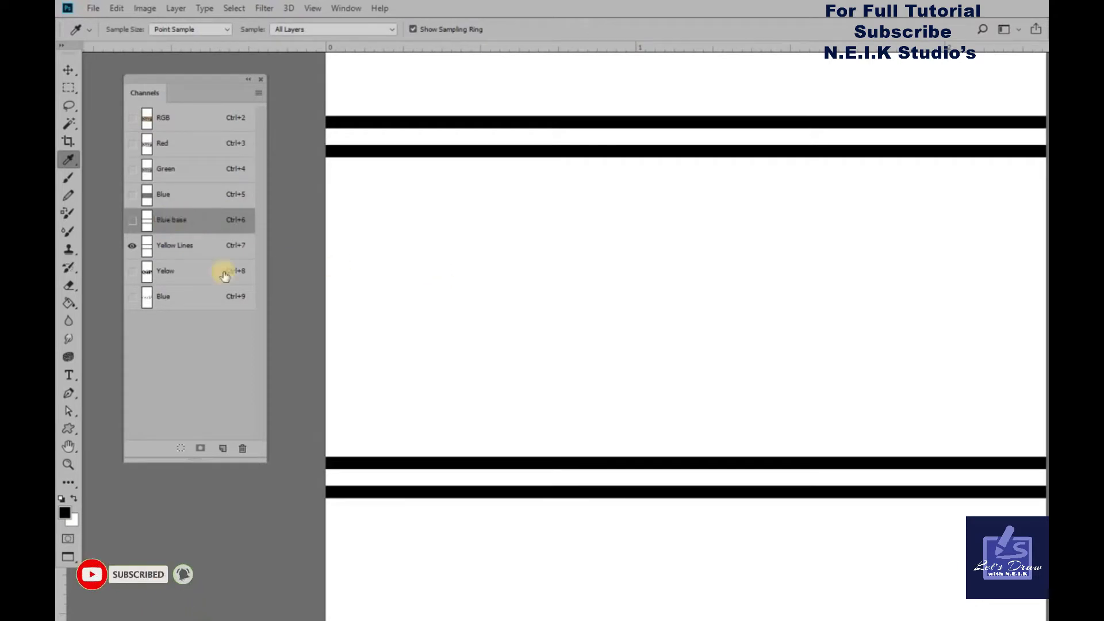
click(172, 253)
Magic Wand the middle band in Blue base and fill it black.
click(166, 223)
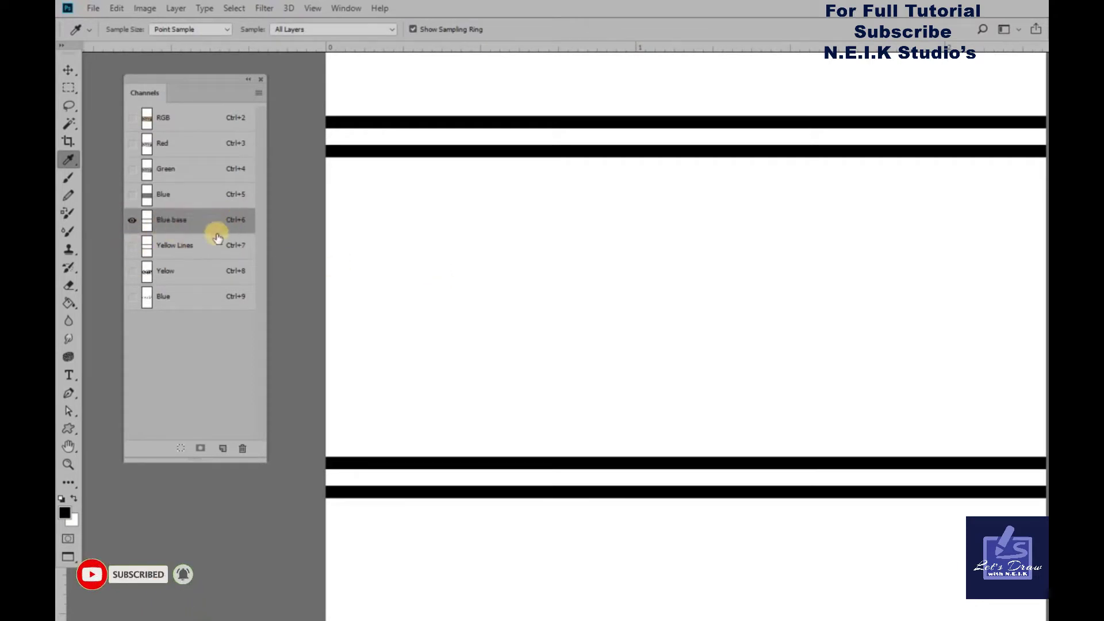
ctrl+alt+click(452, 277)
key(w)
click(518, 288)
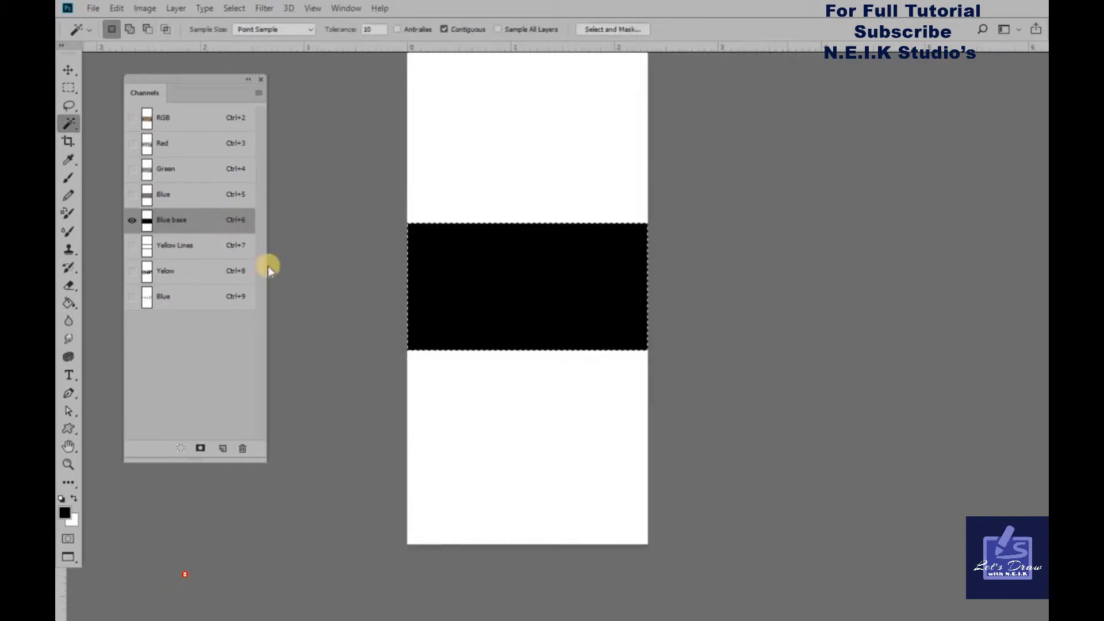
drag(132, 296, 132, 271)
Check the Blue channel colour and set the Blue base overlay colour to navy.
double_click(147, 296)
click(681, 302)
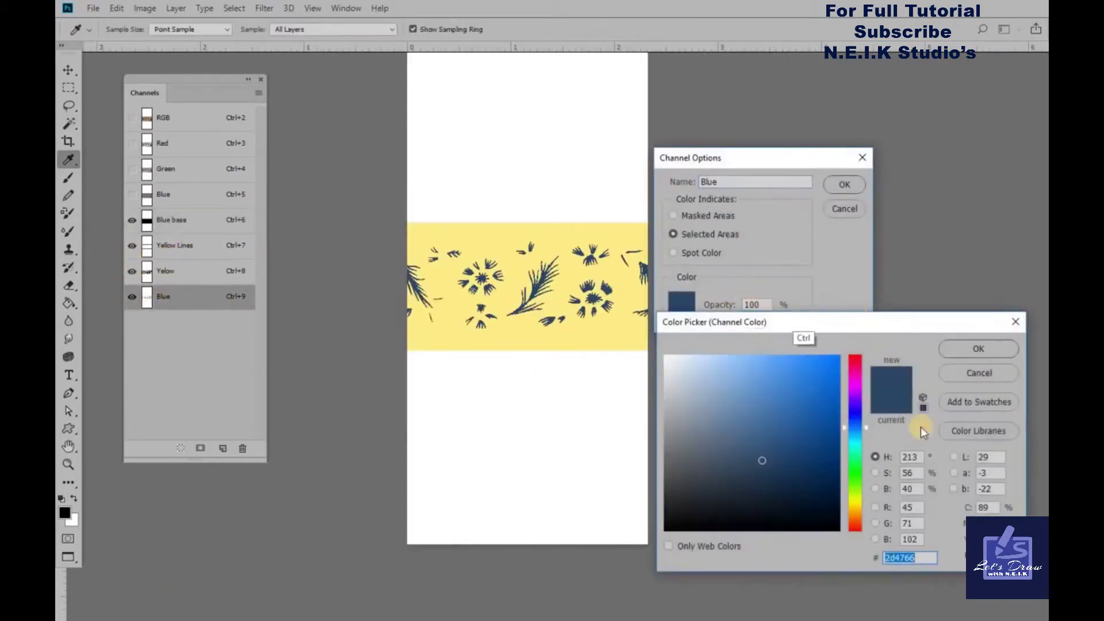
click(978, 372)
click(844, 208)
double_click(172, 219)
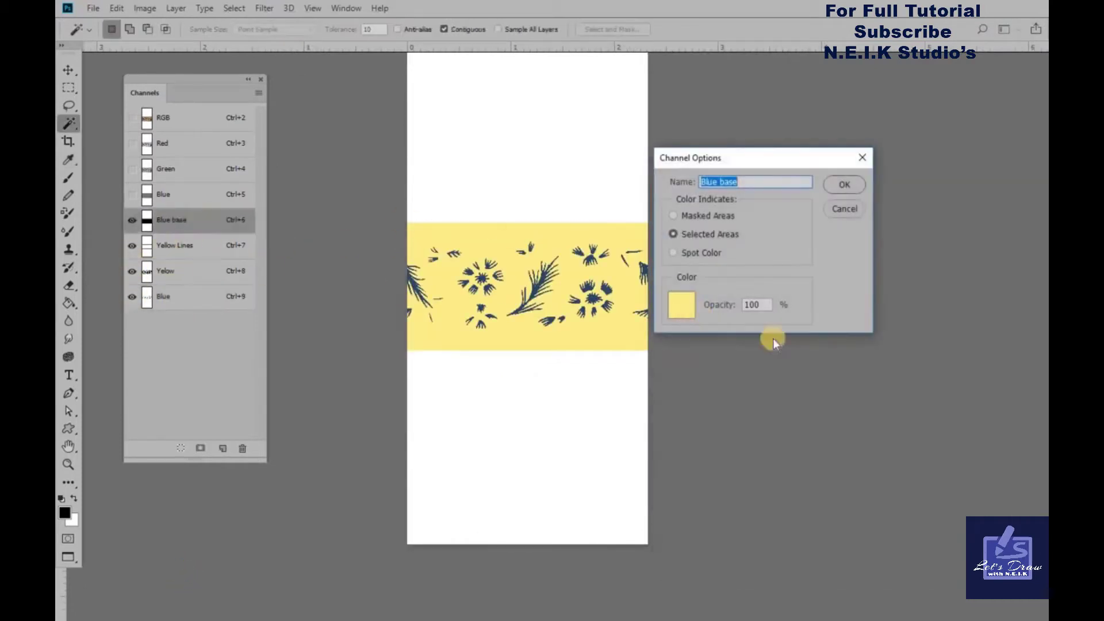
click(681, 302)
click(979, 349)
click(844, 184)
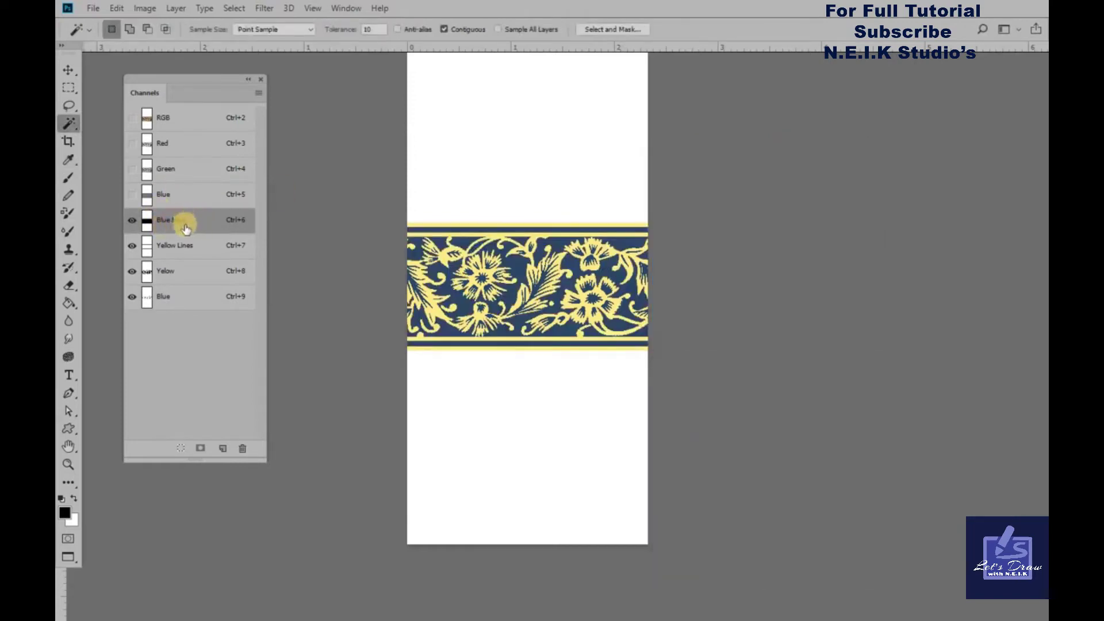
click(166, 117)
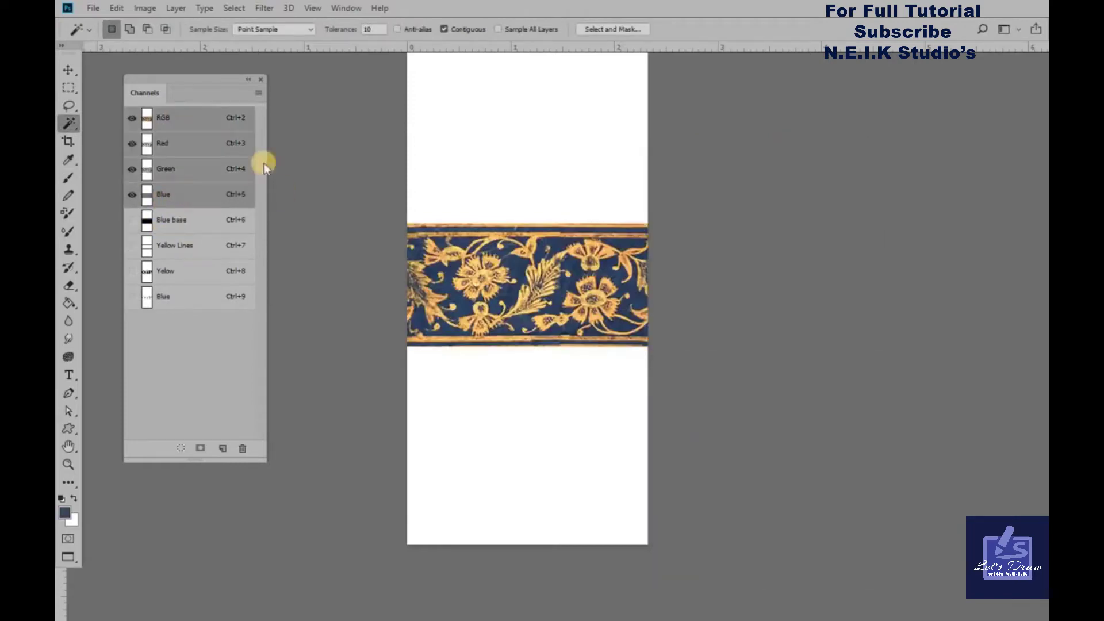
Show all spot channel overlays as flat yellow-on-navy artwork and compare with the original.
click(525, 239)
click(173, 219)
click(131, 245)
click(131, 271)
click(131, 297)
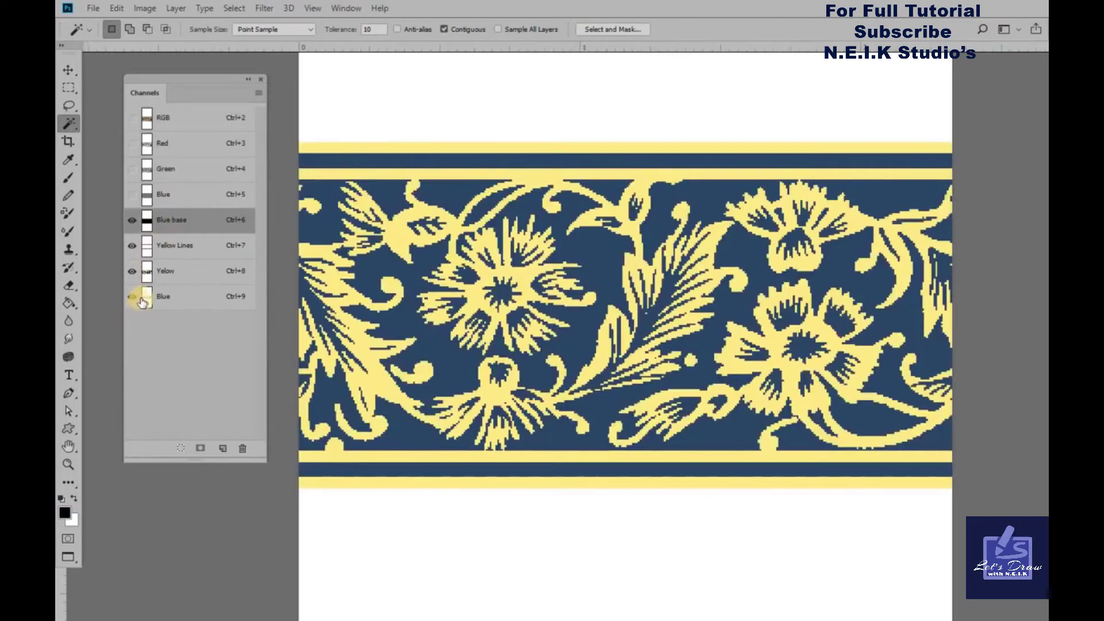
click(237, 126)
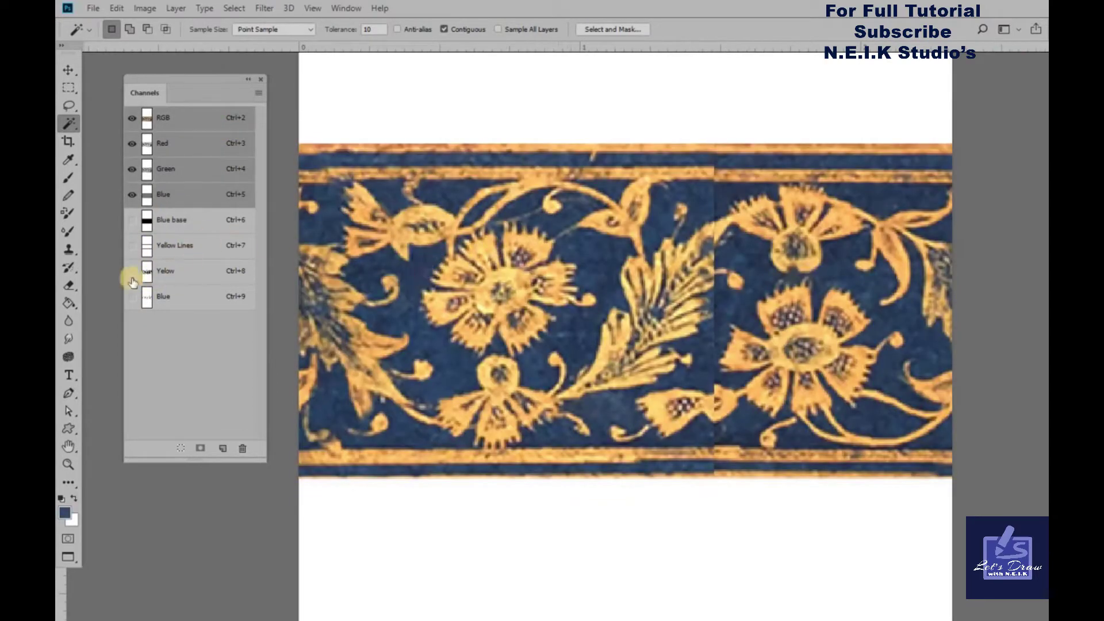
drag(131, 296, 132, 220)
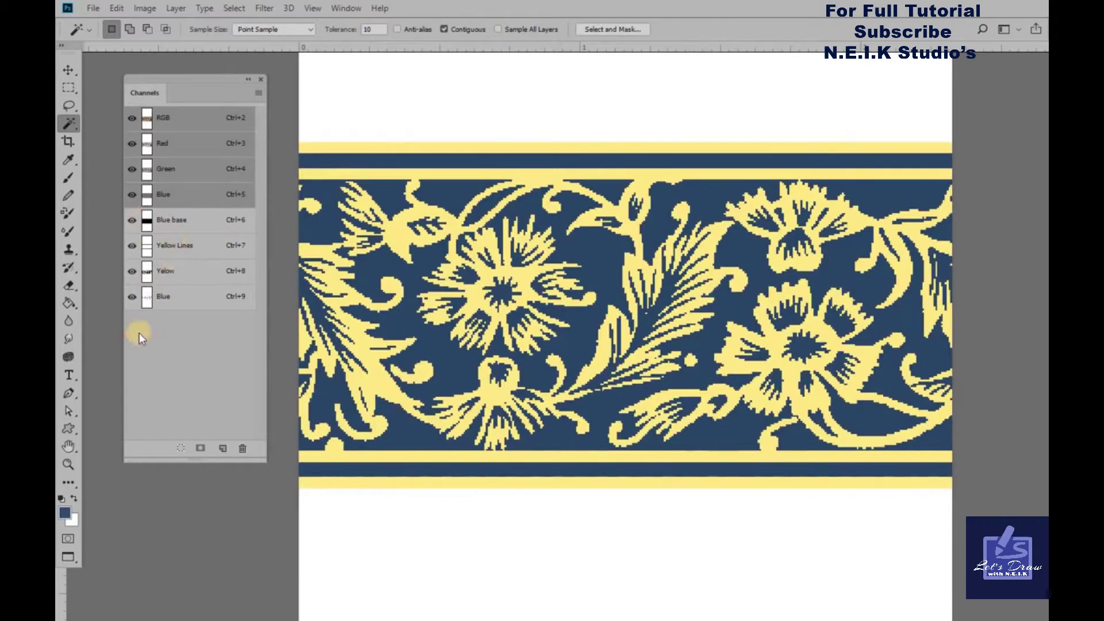
key(ctrl+2)
Fill the Blue base selection with navy on a new Layer 1.
click(152, 230)
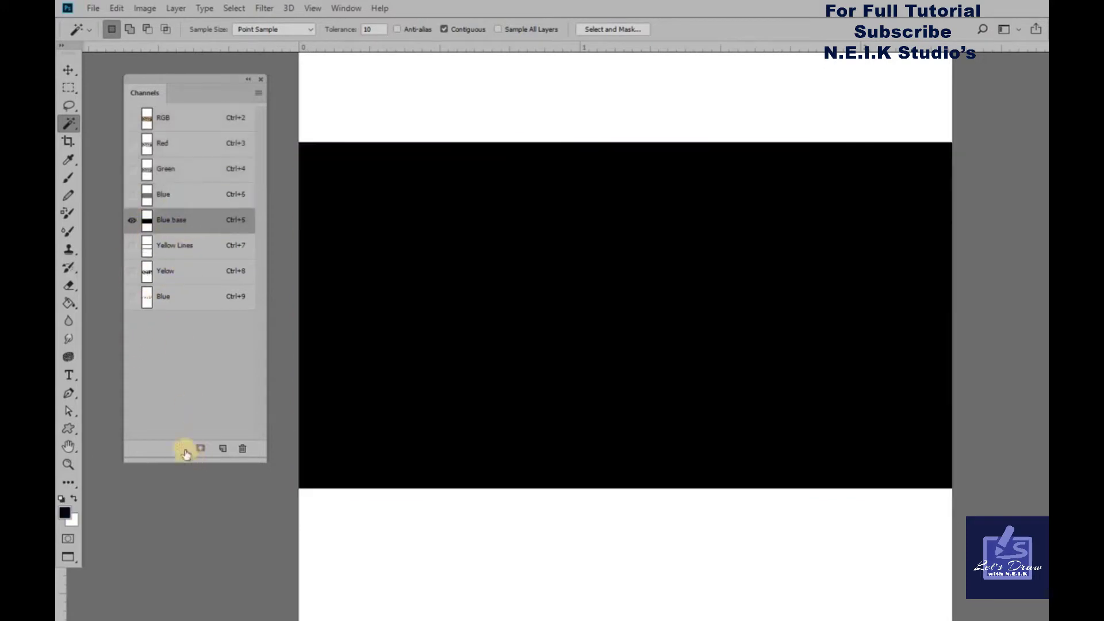
click(345, 8)
click(357, 288)
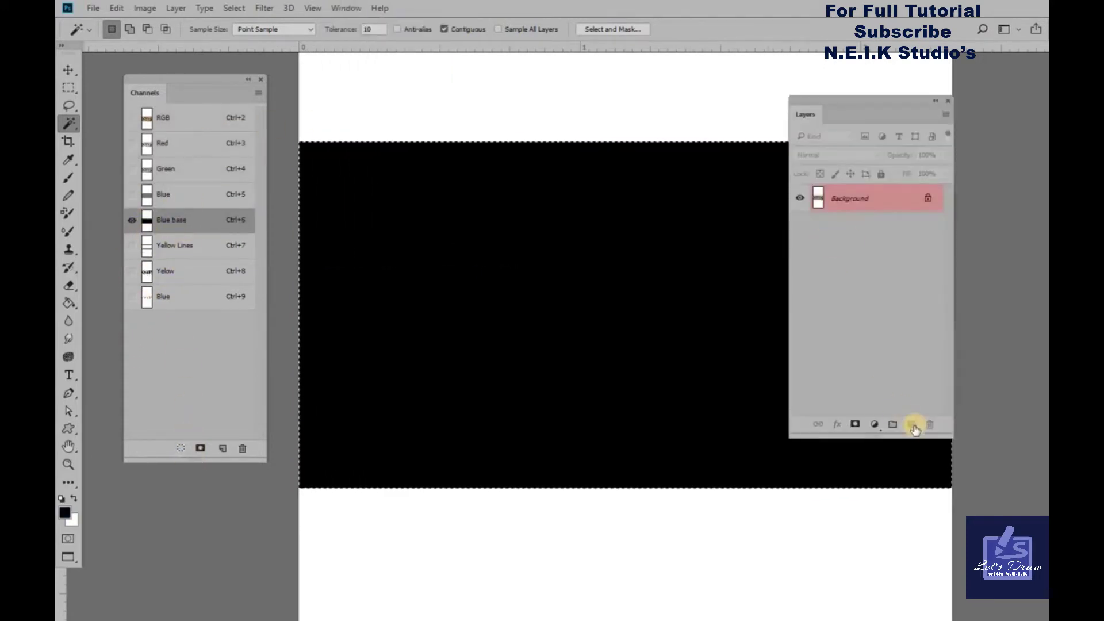
click(830, 219)
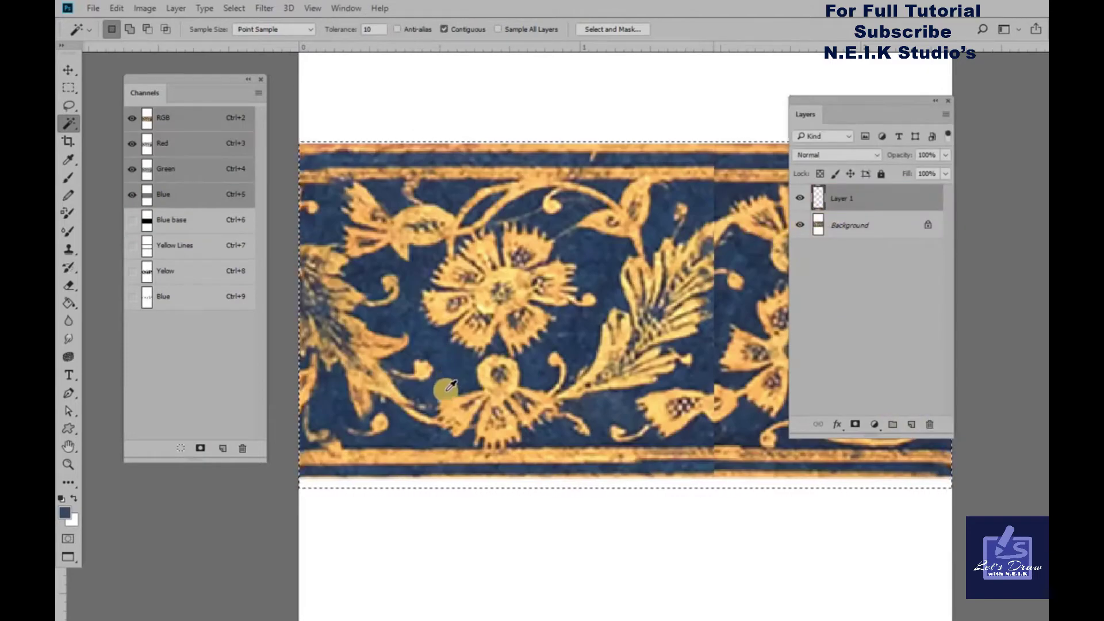
key(i)
click(418, 388)
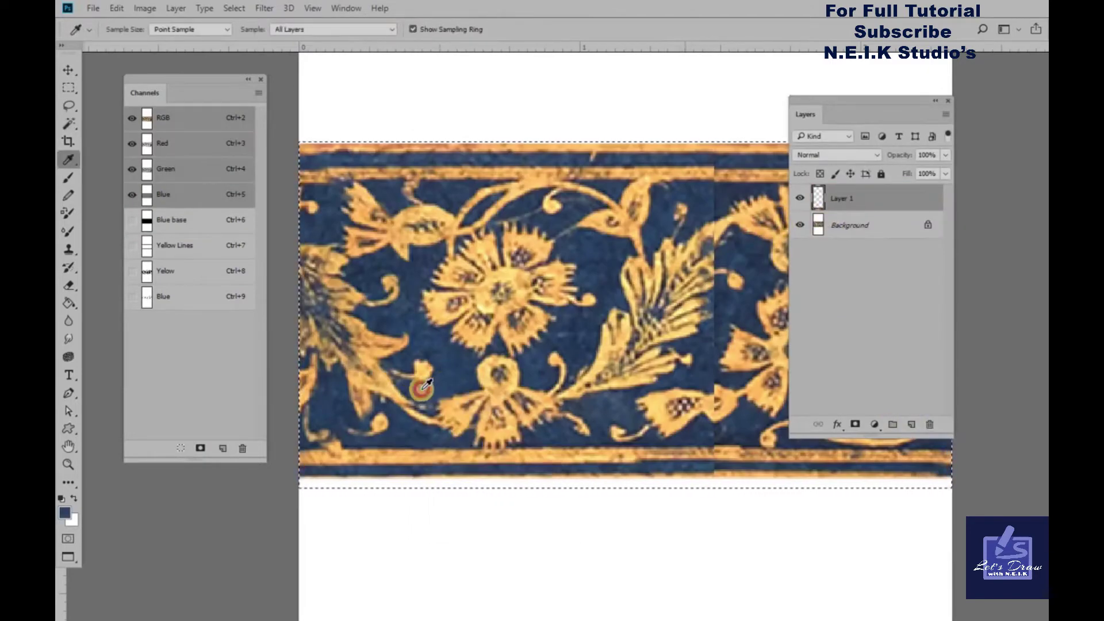
key(alt+BackSpace)
alt+click(800, 225)
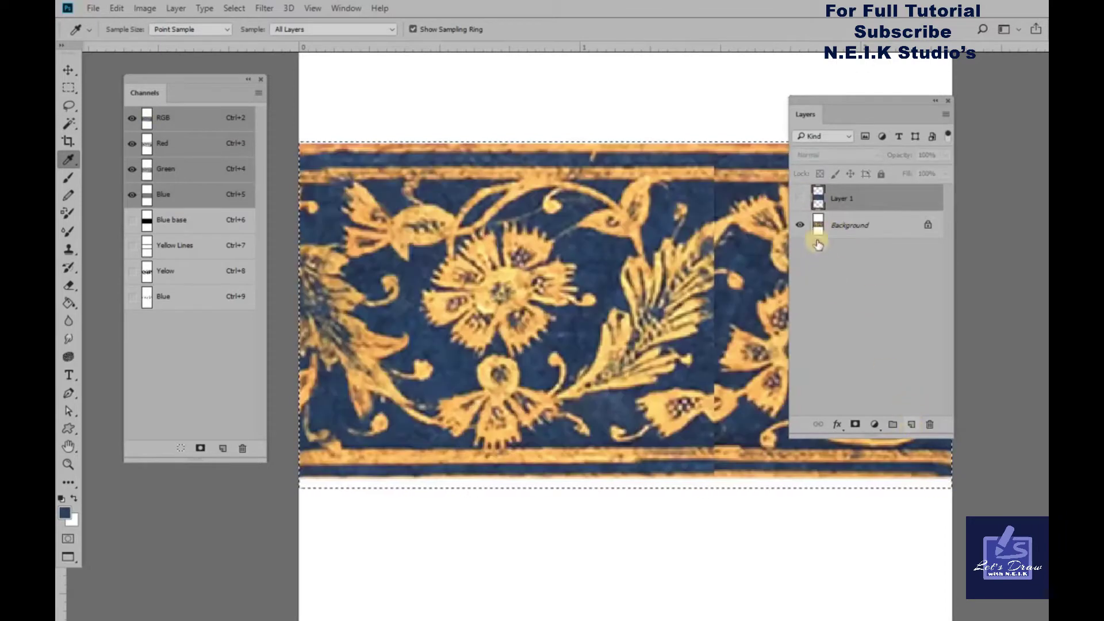
Fill the Yellow Lines stripes with sampled yellow on a new layer.
key(ctrl+shift+alt+n)
click(165, 251)
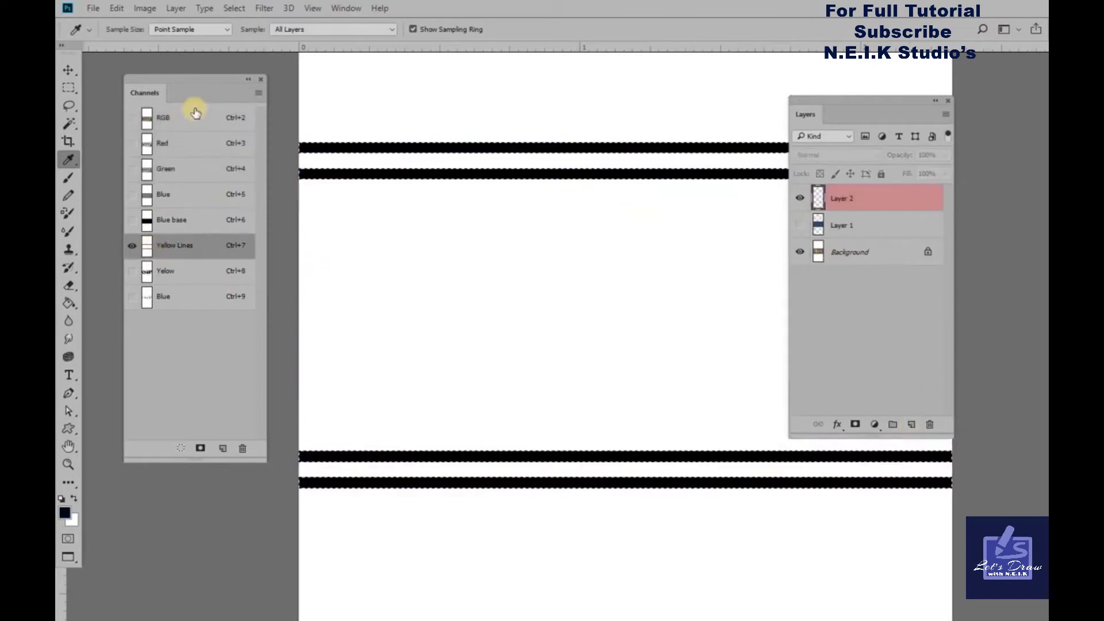
click(172, 117)
click(553, 198)
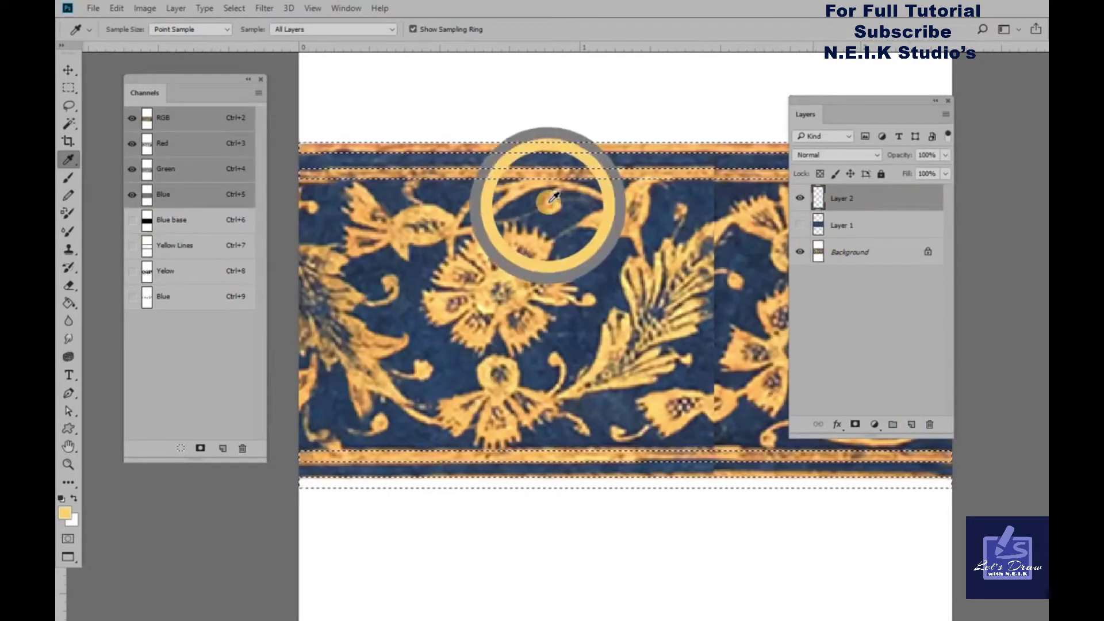
key(alt+BackSpace)
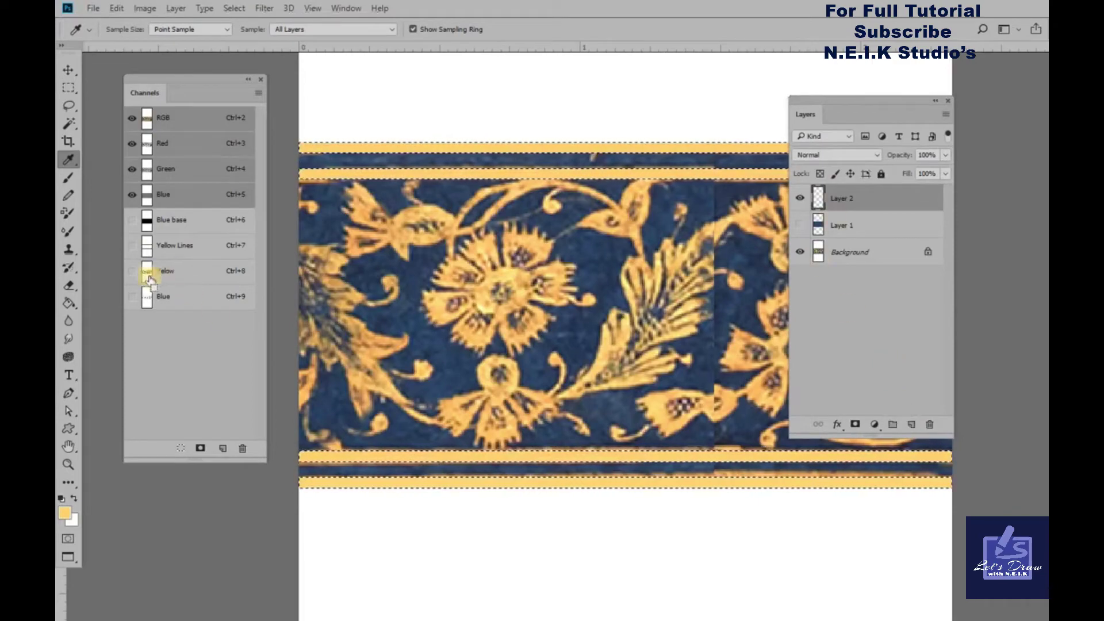
Fill the Yellow channel's floral ornament with yellow on its own layer.
click(165, 271)
key(ctrl+2)
click(913, 428)
key(alt+BackSpace)
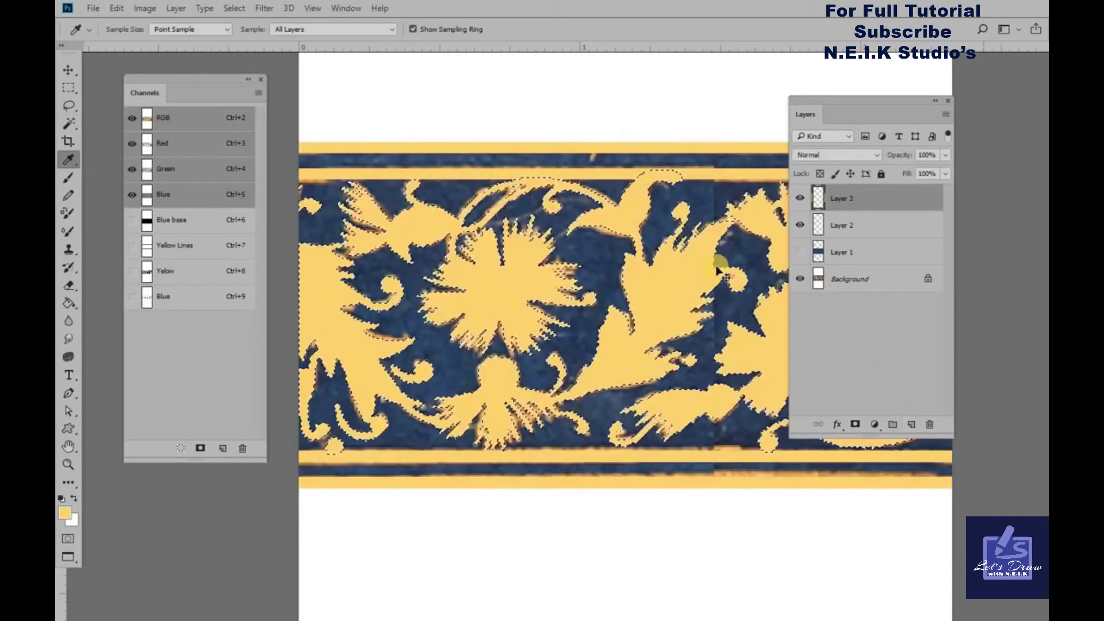
Fill the flower detail lines with navy on a new layer and hide Background.
click(154, 299)
ctrl+click(182, 216)
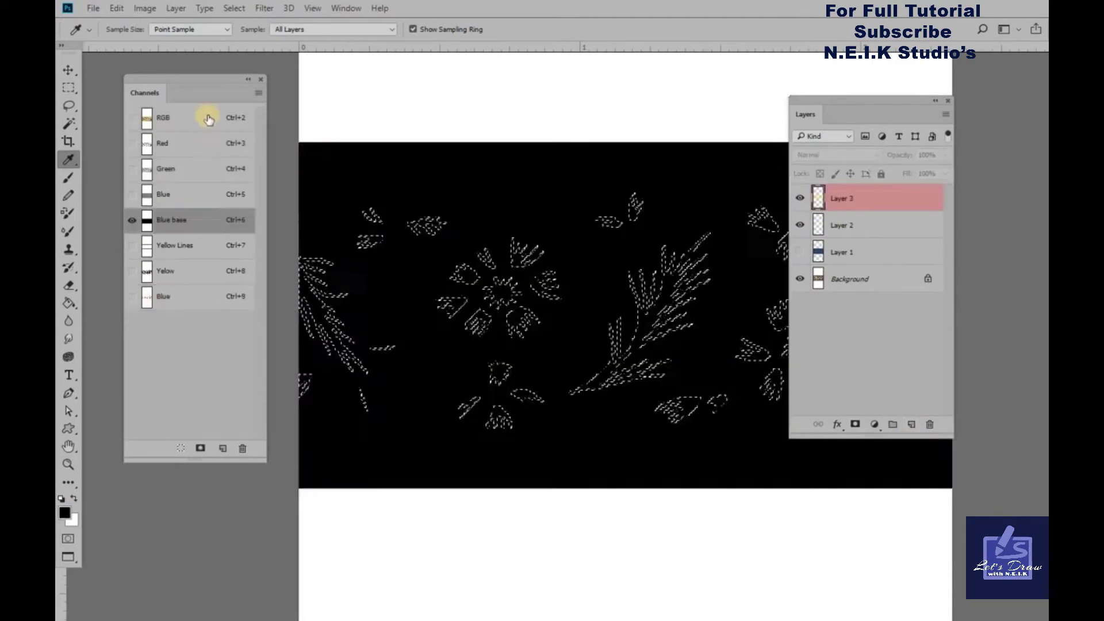
click(210, 117)
click(800, 278)
click(926, 444)
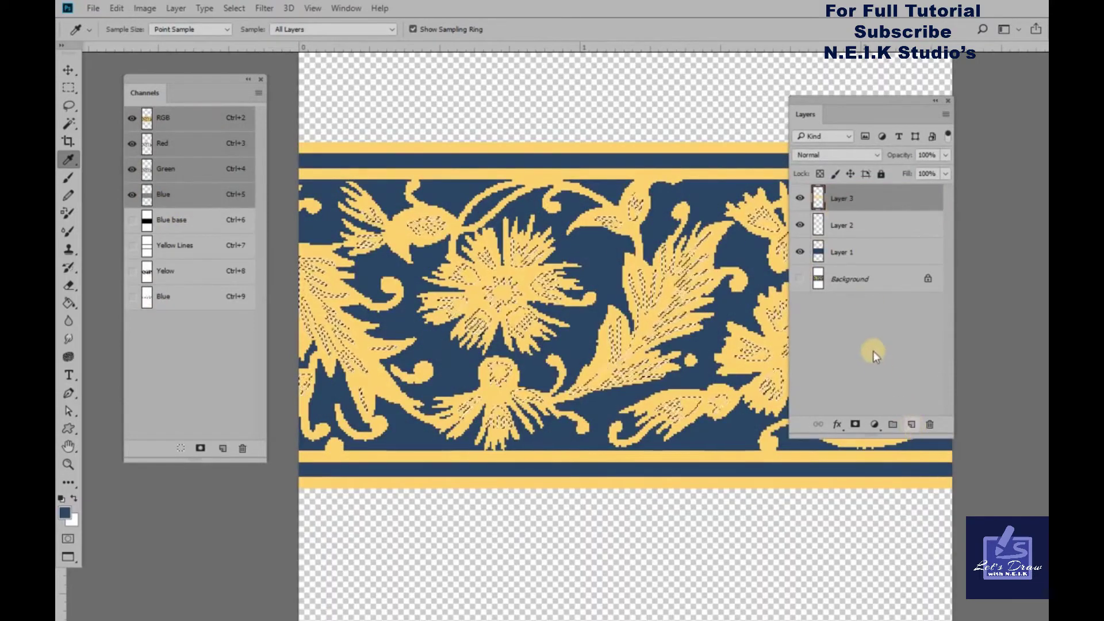
key(ctrl+shift+alt+n)
key(alt+BackSpace)
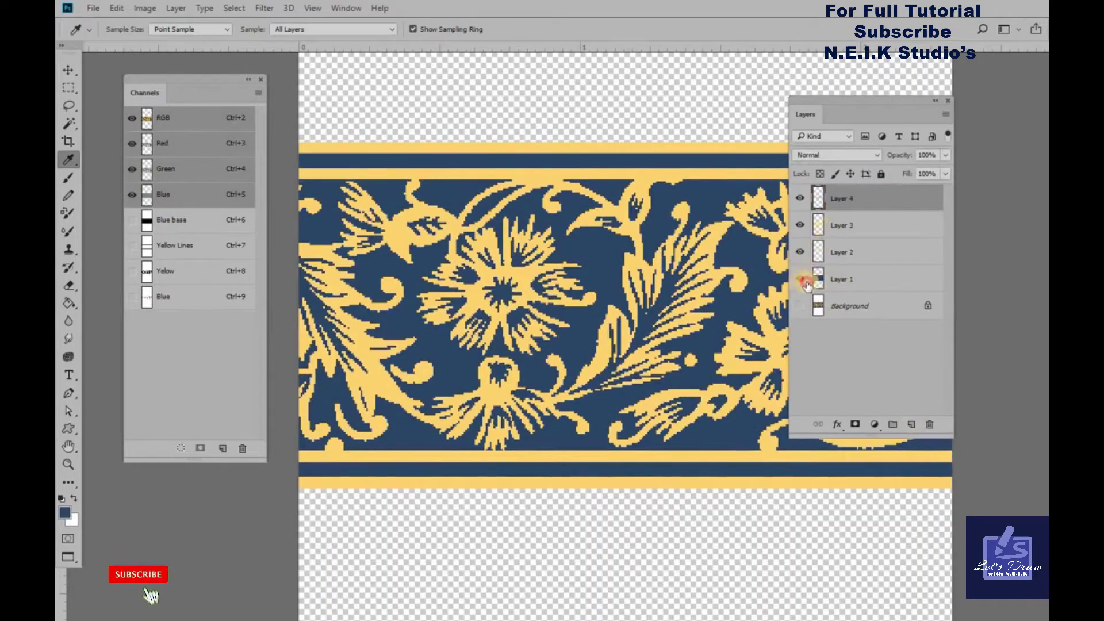
Duplicate the Background layer and move the photo copy above the flat pattern band.
click(831, 280)
click(800, 305)
drag(851, 305, 911, 423)
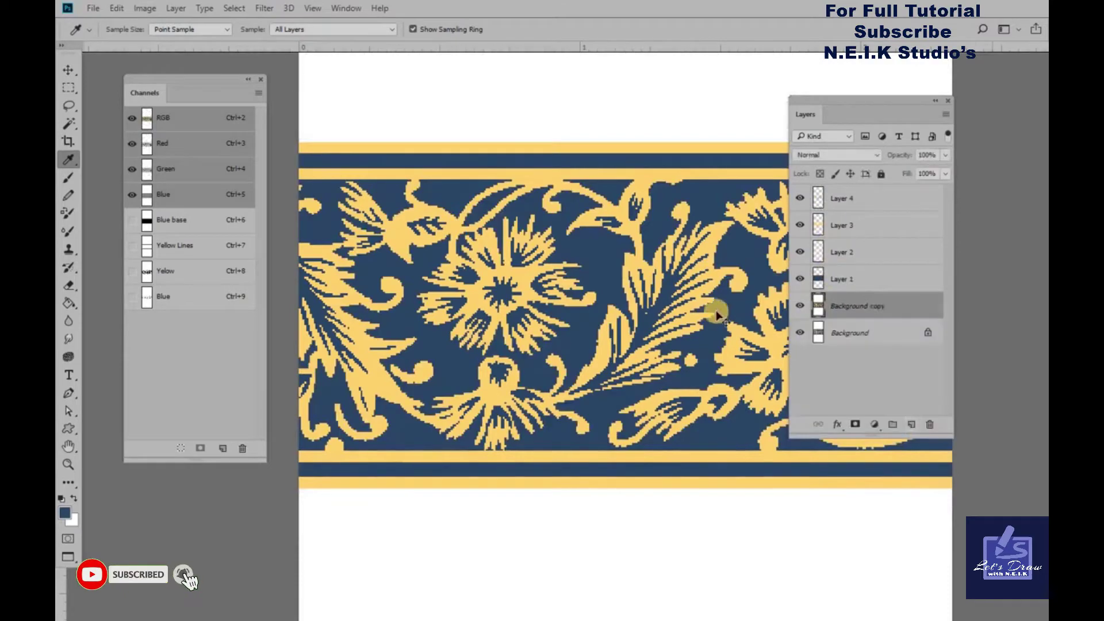
key(Tab)
drag(713, 338, 686, 269)
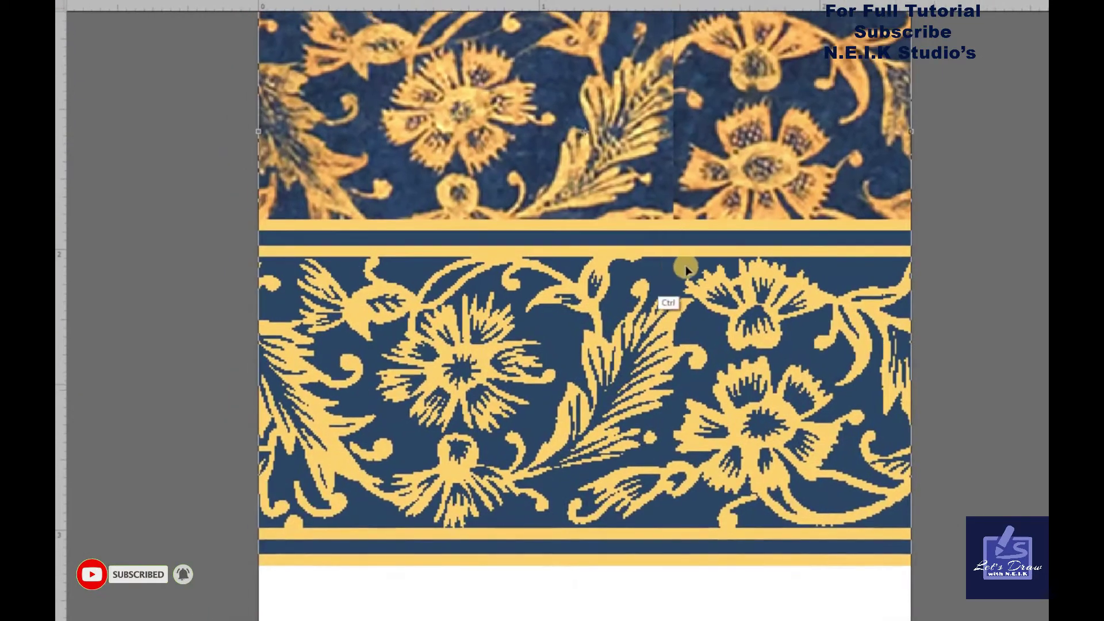
key(Tab)
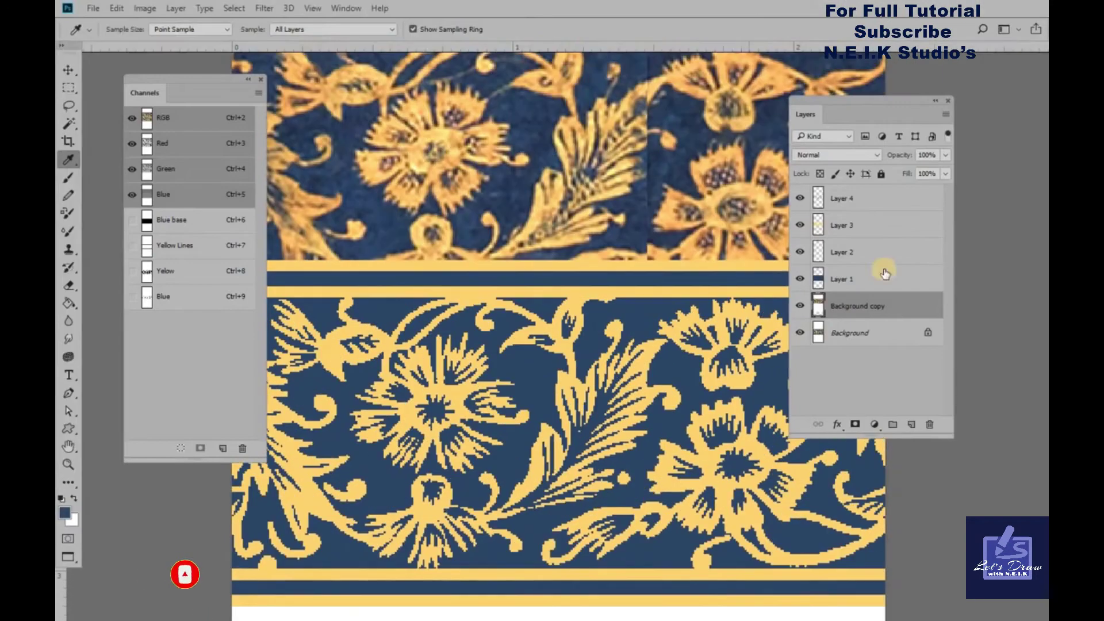
Select navy base Layer 1 and add a new empty layer above it.
click(824, 287)
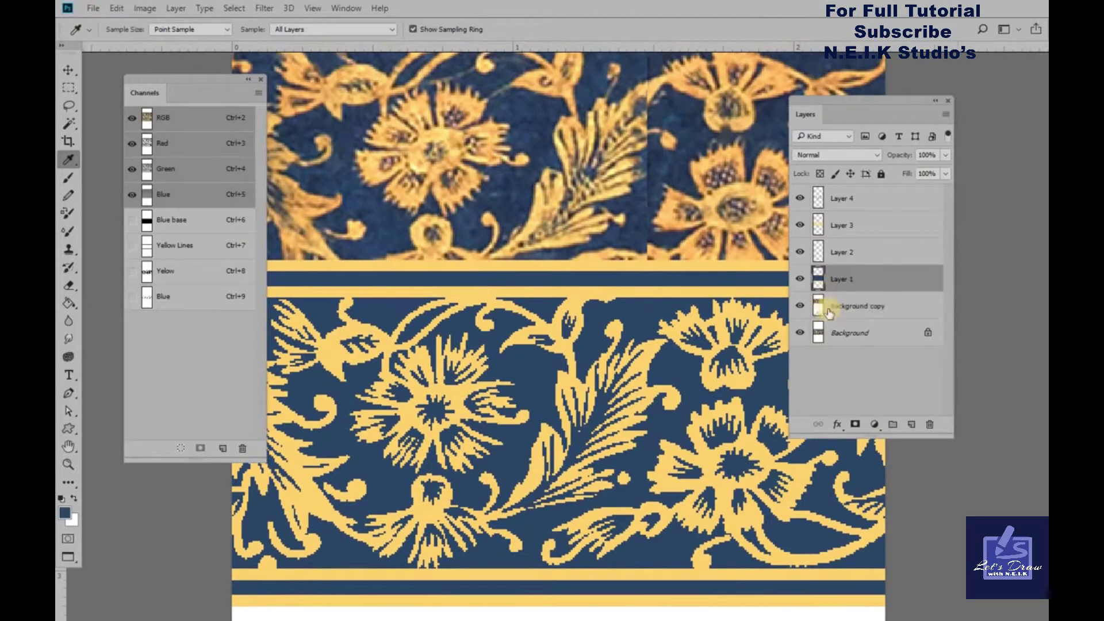
click(837, 425)
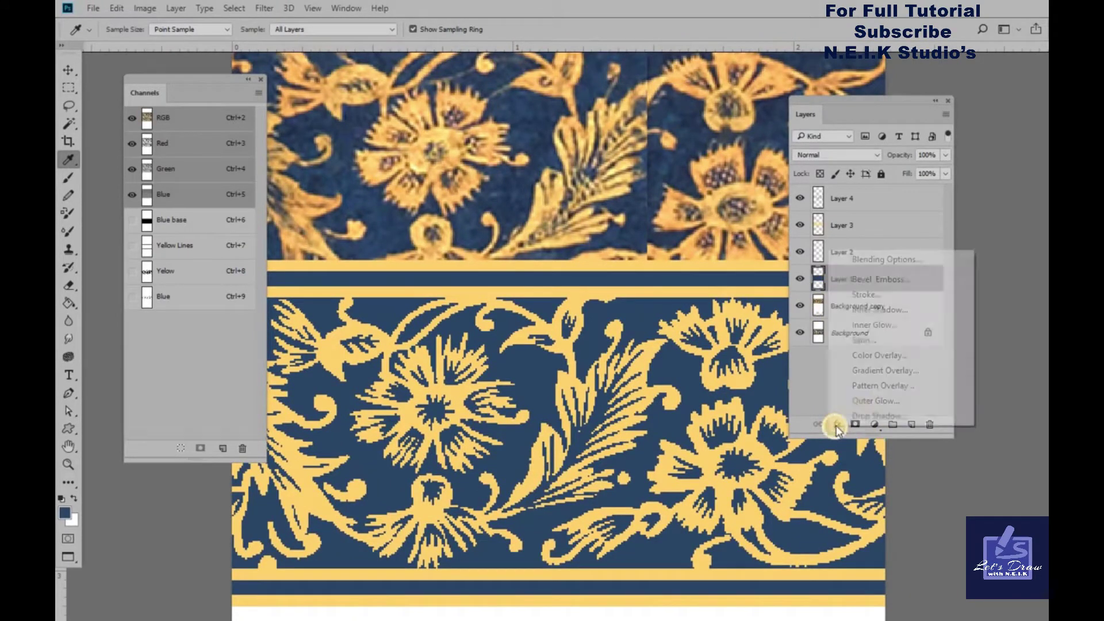
click(911, 425)
Create a new alpha channel and apply the Sponge filter with Smoothness 1.
click(217, 448)
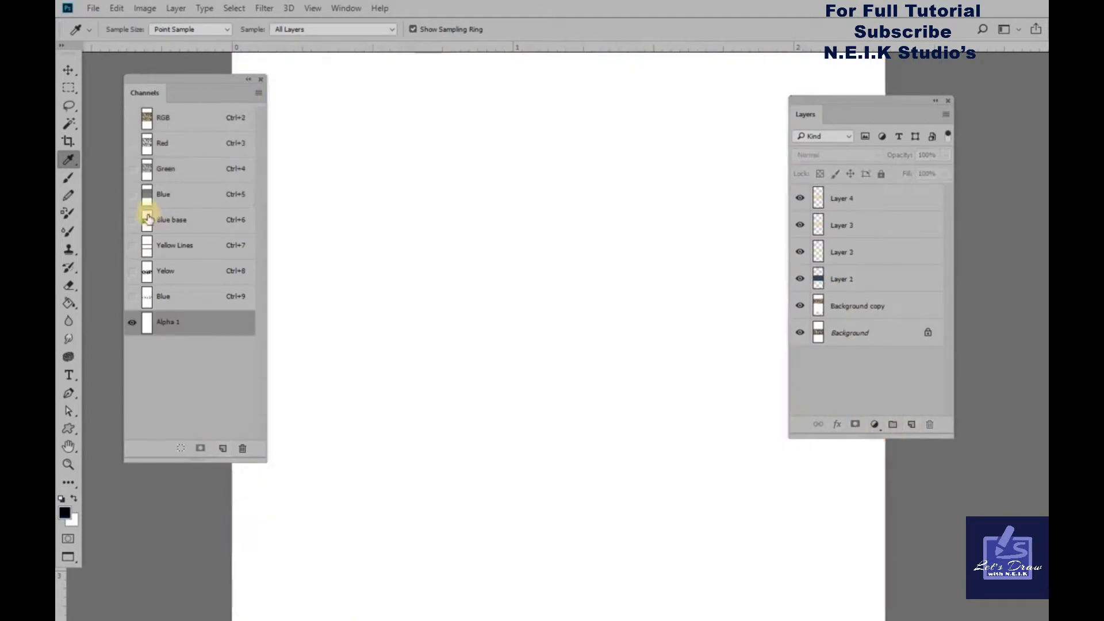
click(267, 8)
click(305, 65)
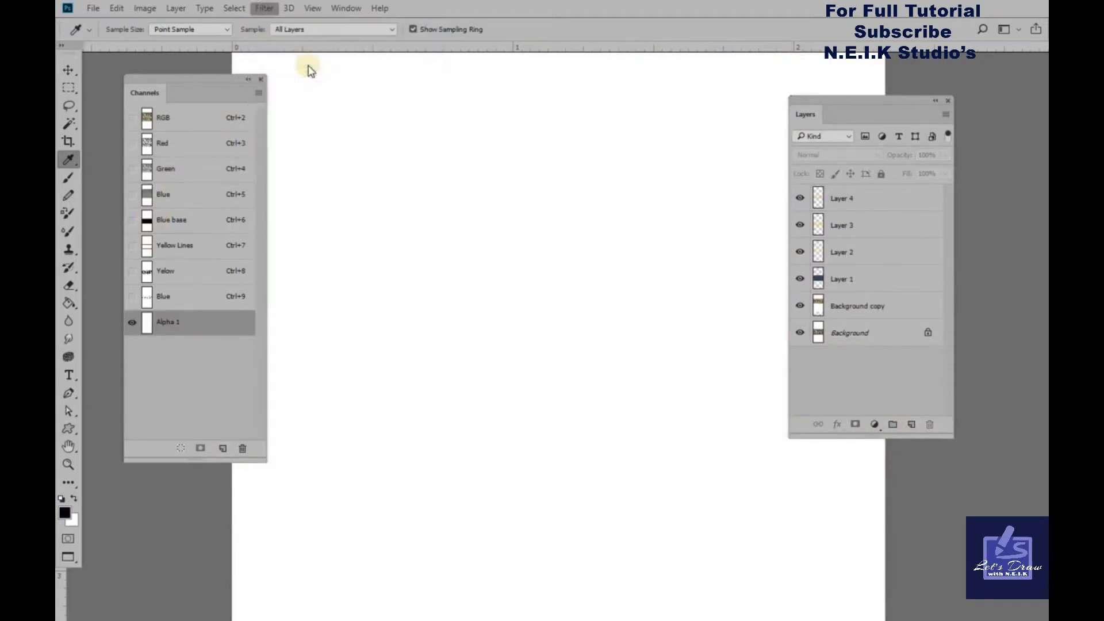
click(696, 270)
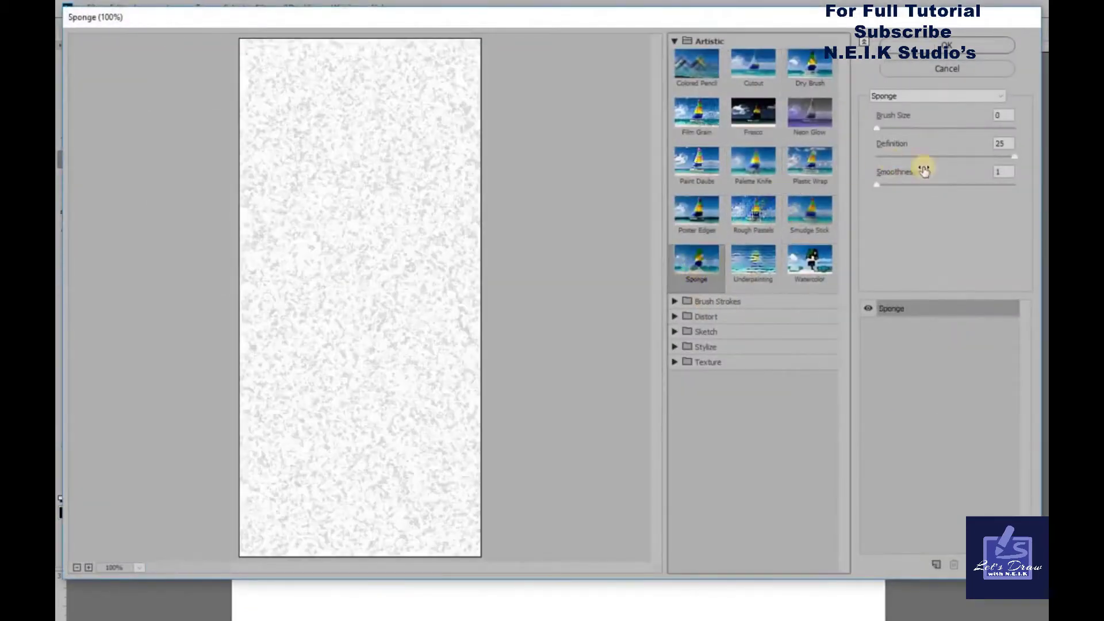
click(863, 186)
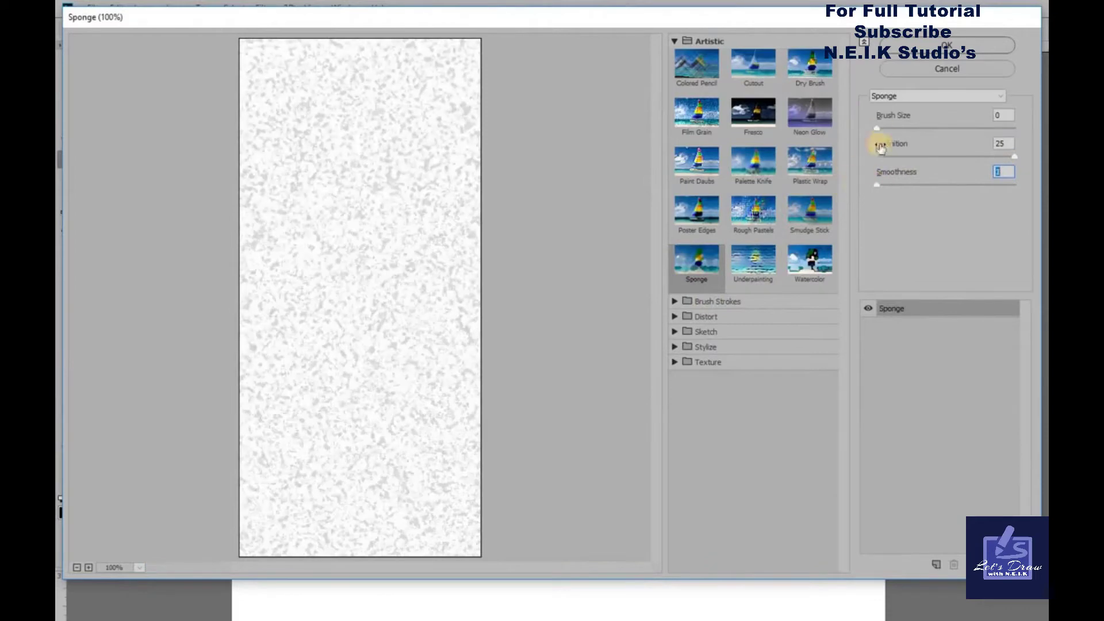
click(929, 50)
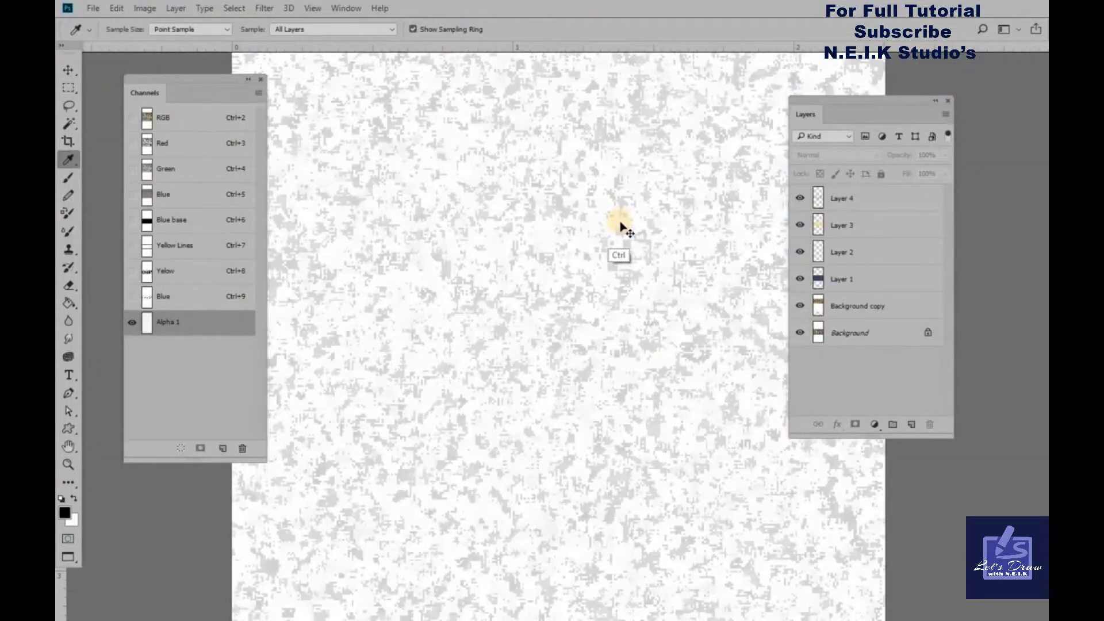
Push the texture to high contrast with Levels, then load it as a selection.
key(ctrl+l)
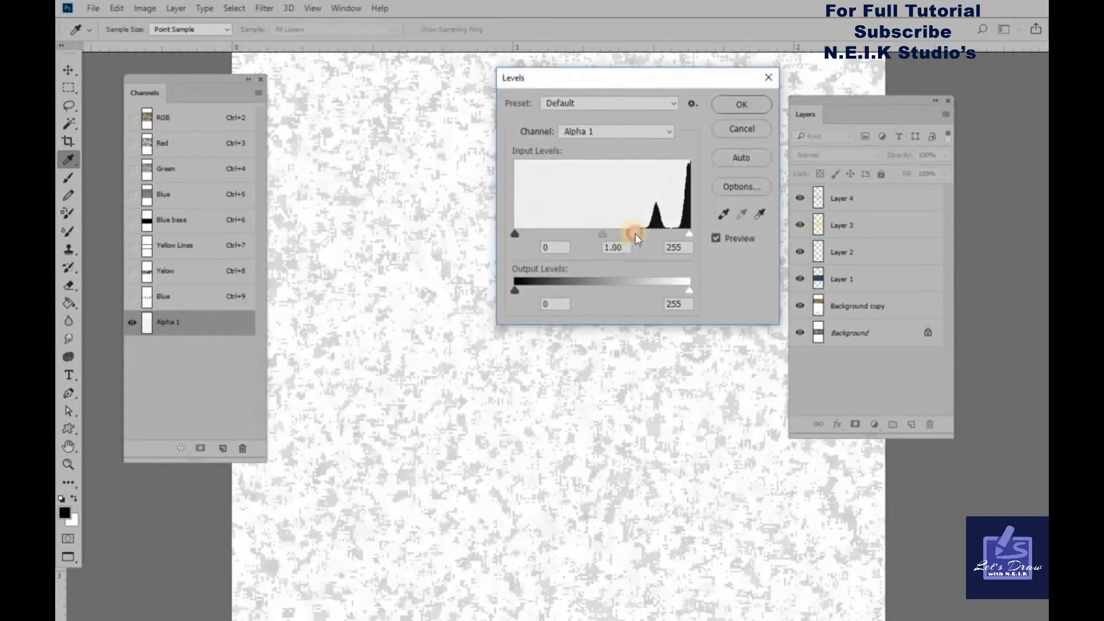
drag(602, 234, 678, 234)
click(743, 136)
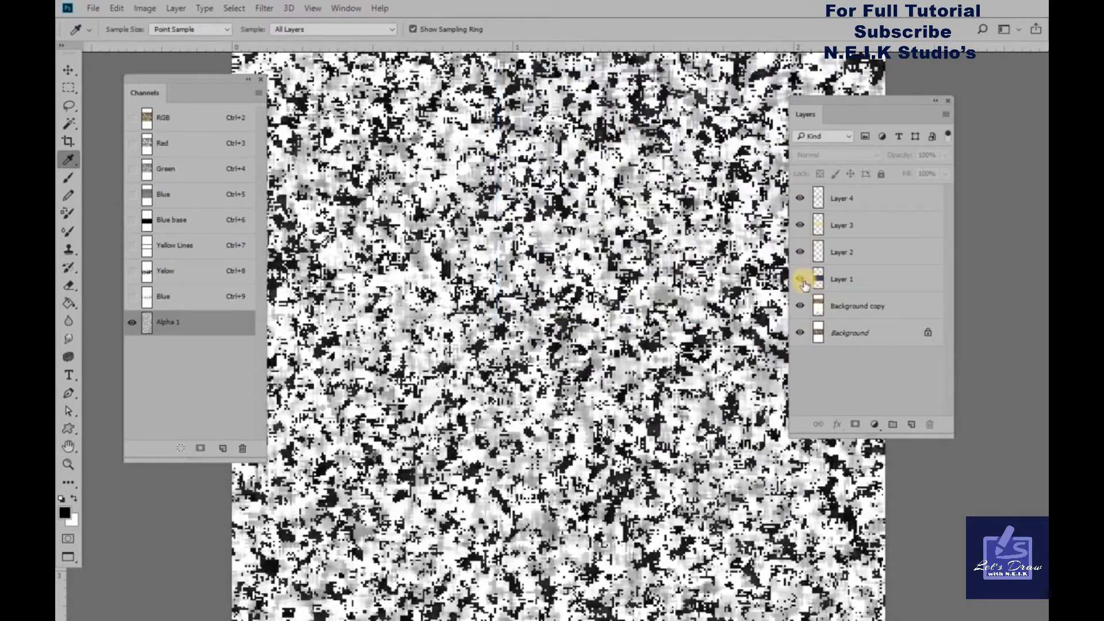
click(167, 296)
key(ctrl+2)
Add a sponge-masked layer above the navy base and lower its opacity.
click(843, 279)
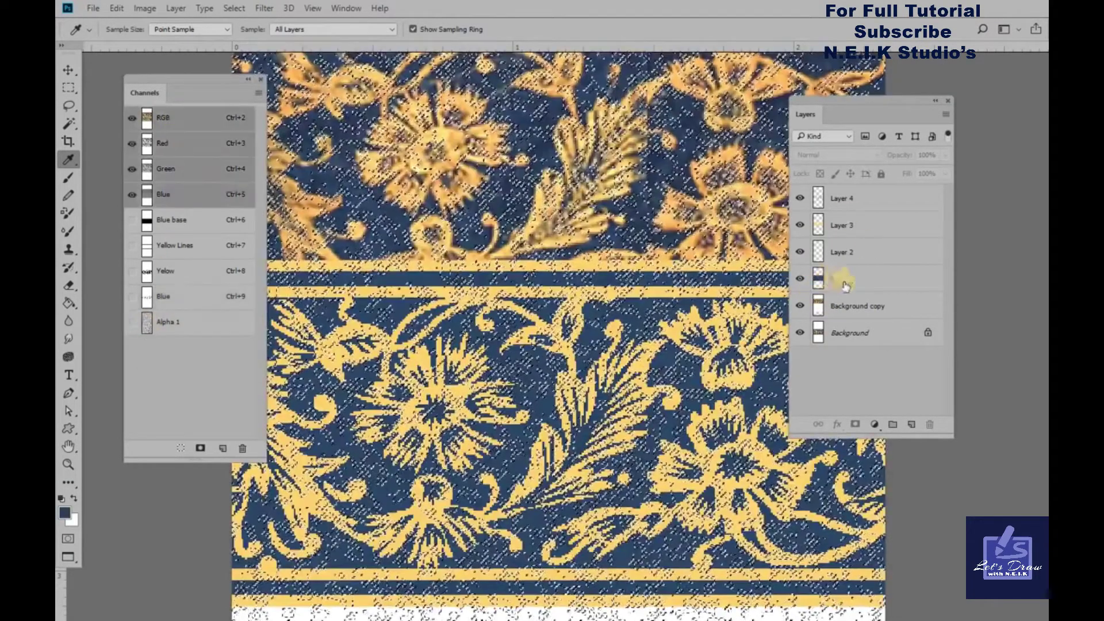
click(910, 426)
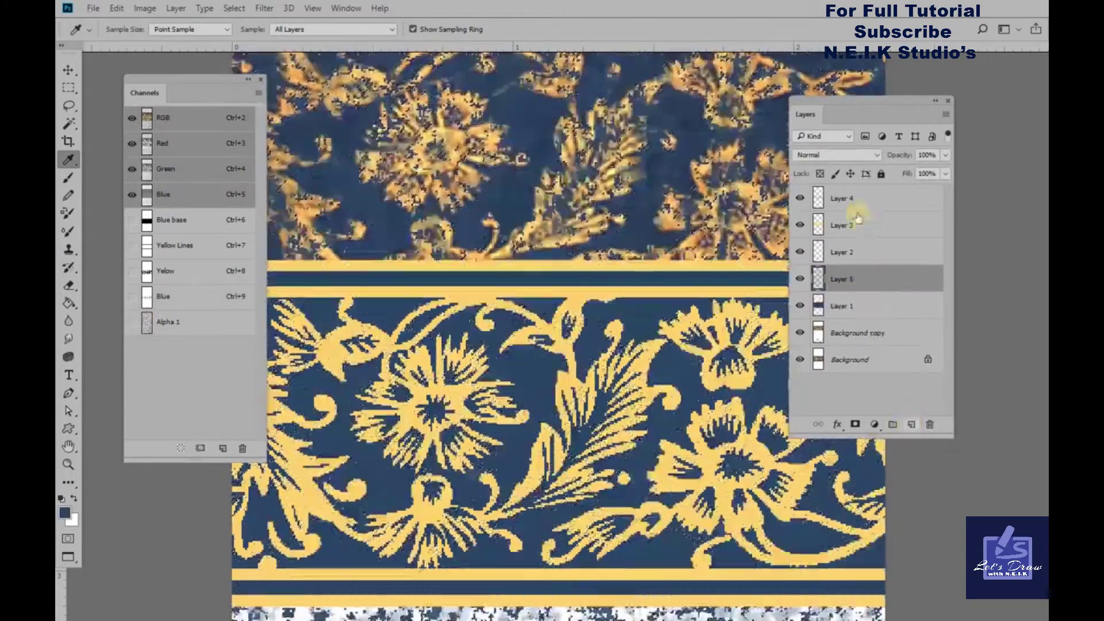
click(855, 424)
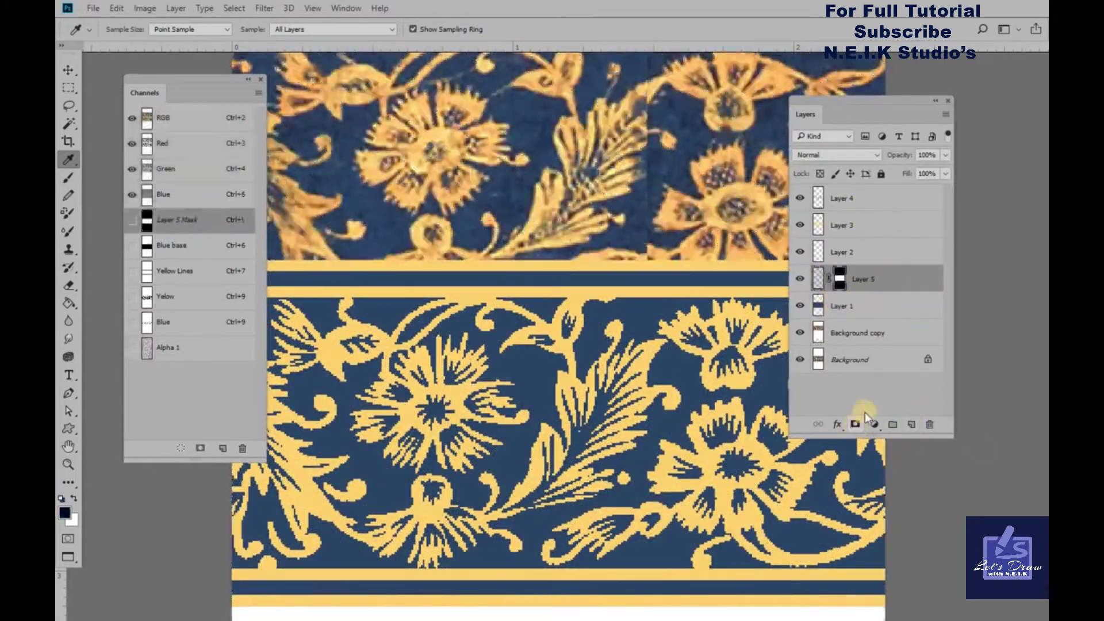
key(5)
key(5)
Give the textured layer a Color Overlay in deep navy 0c1e3b.
click(837, 423)
click(863, 361)
click(826, 156)
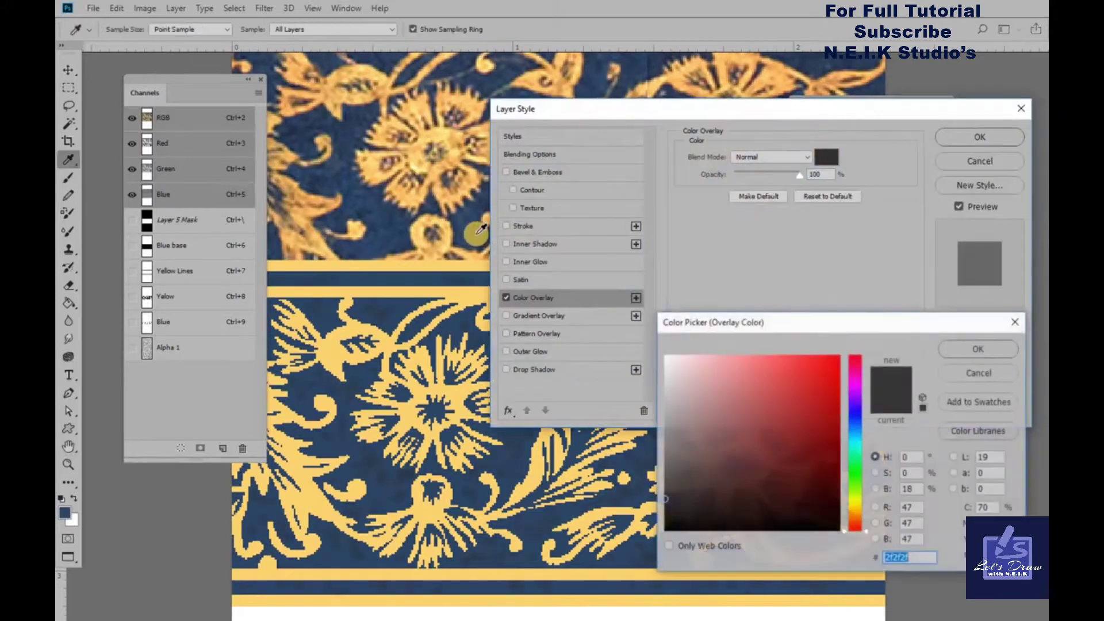
click(477, 231)
click(803, 489)
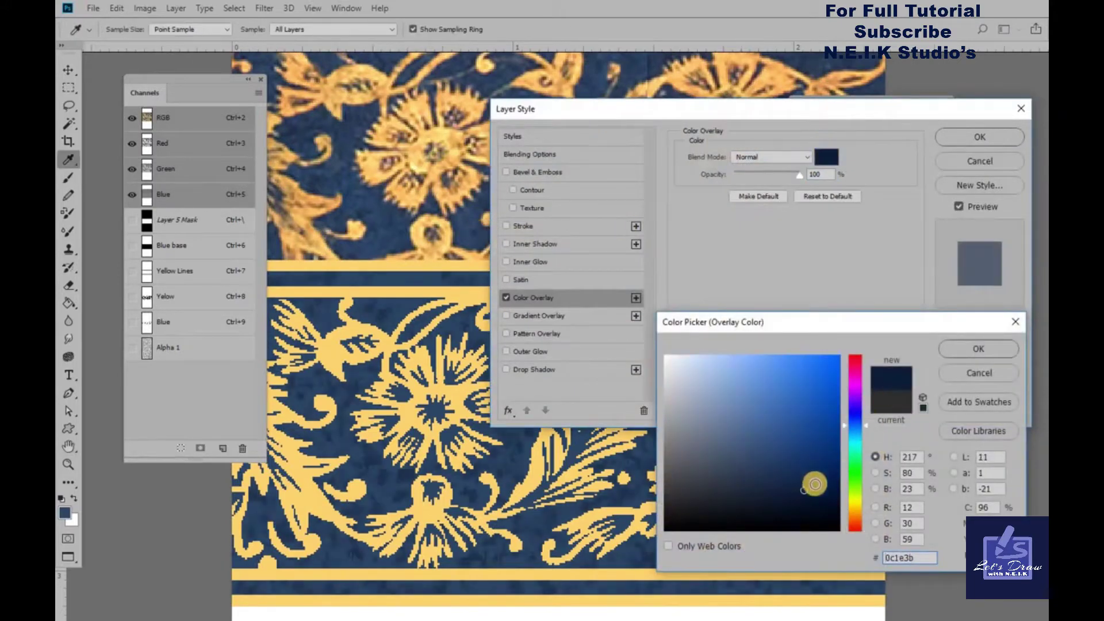
click(968, 352)
click(978, 138)
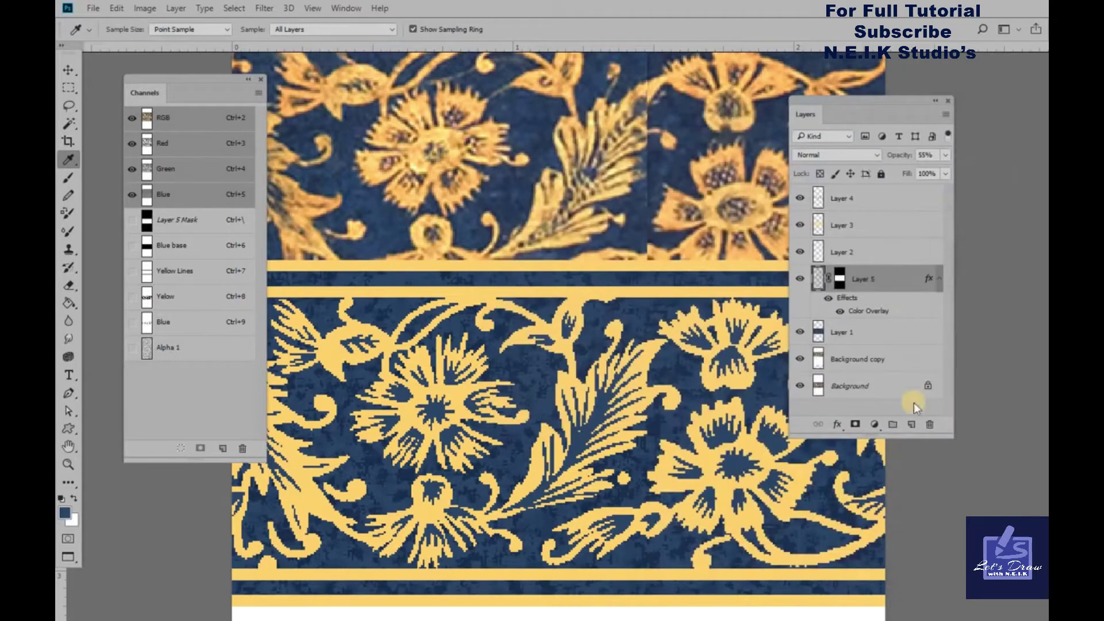
Merge it down into Layer 6, set Multiply blending and 100% opacity.
click(902, 283)
key(ctrl+e)
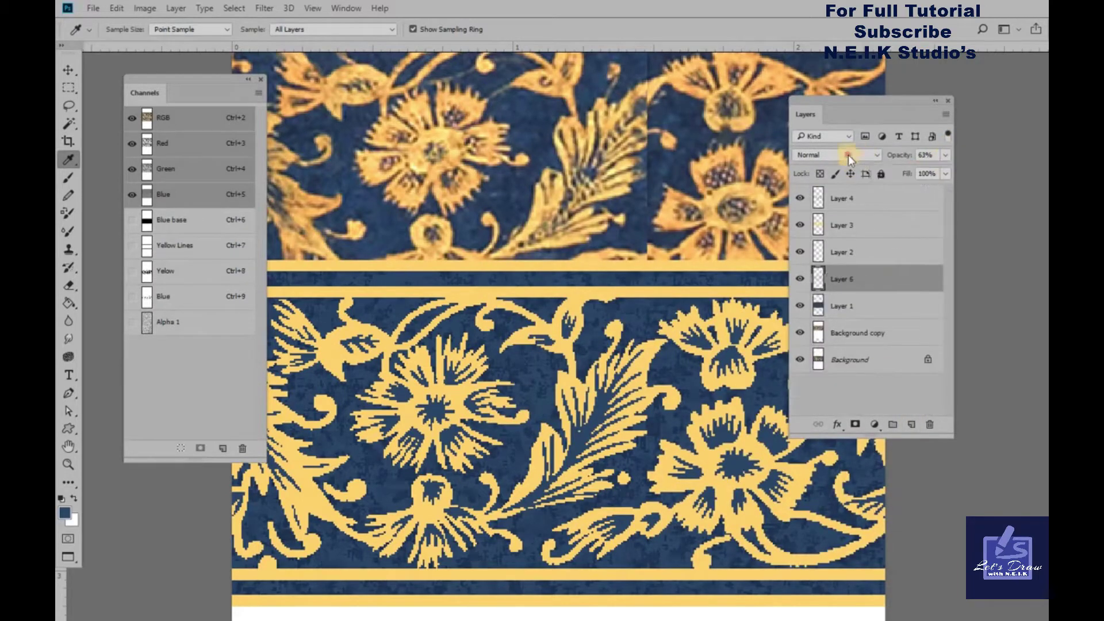
click(848, 154)
click(850, 187)
drag(931, 172, 925, 171)
Give Layer 4 a dark navy inner shadow: distance 6, size 0, opacity 43.
click(862, 253)
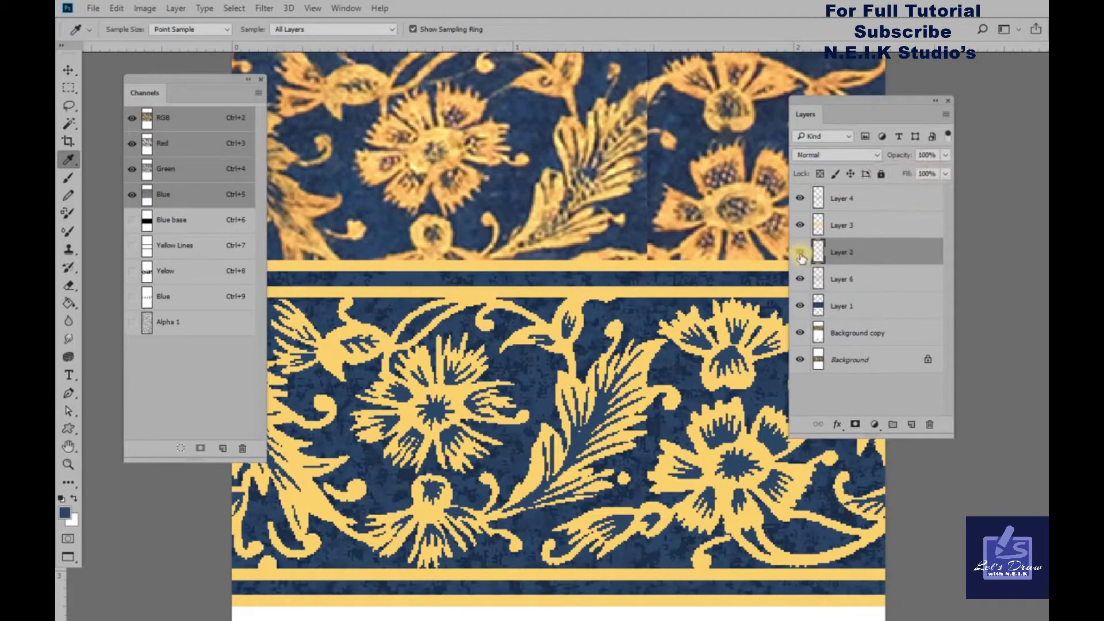
click(800, 225)
click(863, 198)
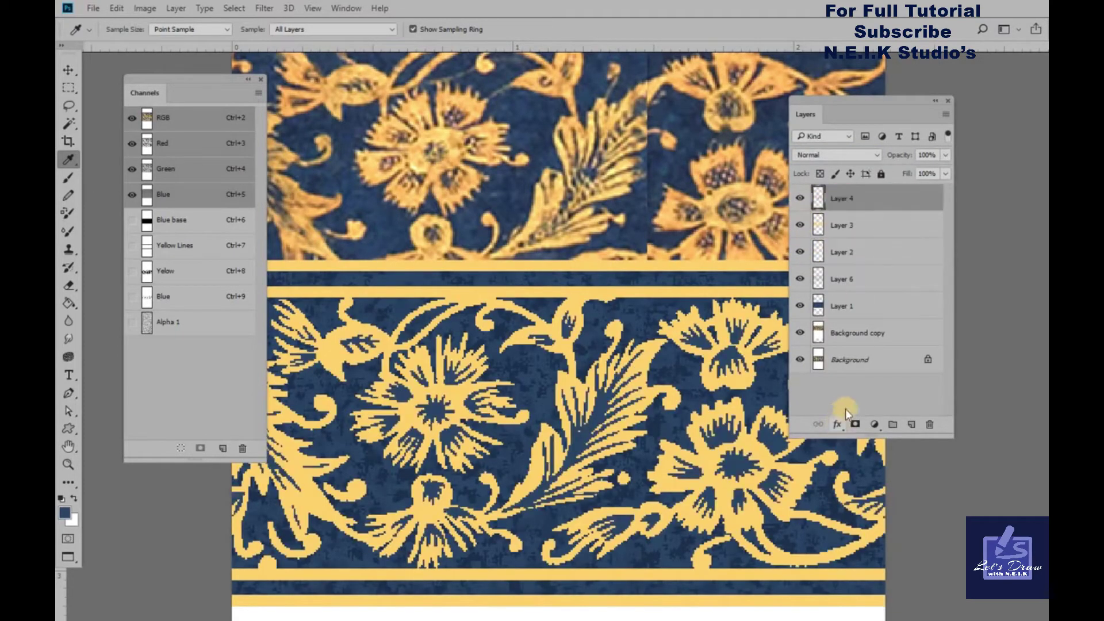
click(838, 424)
click(887, 309)
click(826, 156)
click(357, 252)
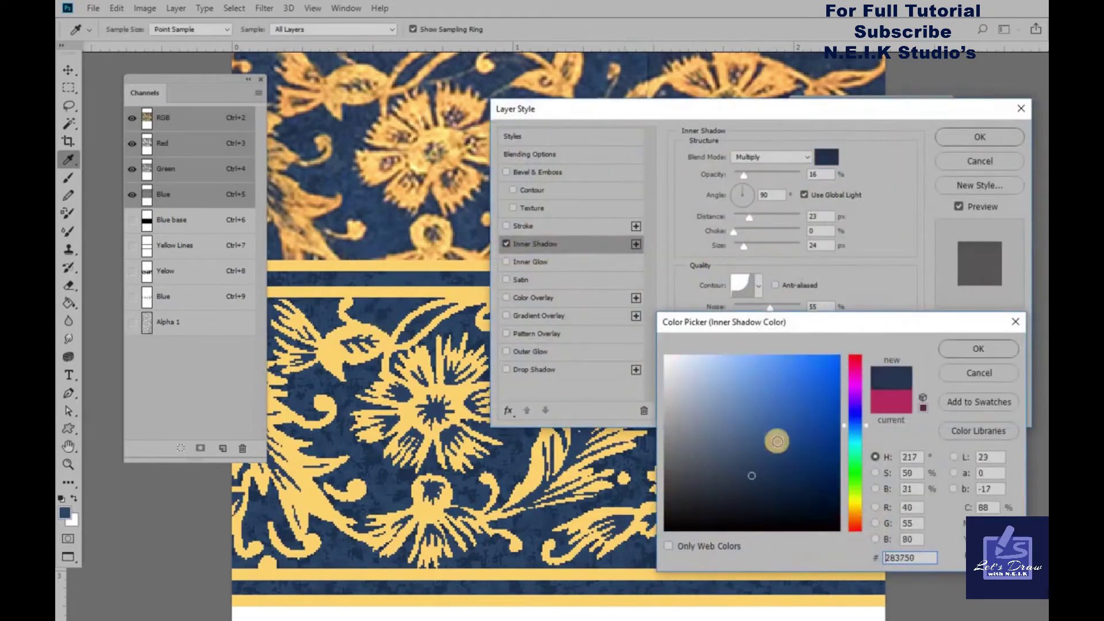
click(772, 509)
click(977, 349)
drag(744, 174, 766, 173)
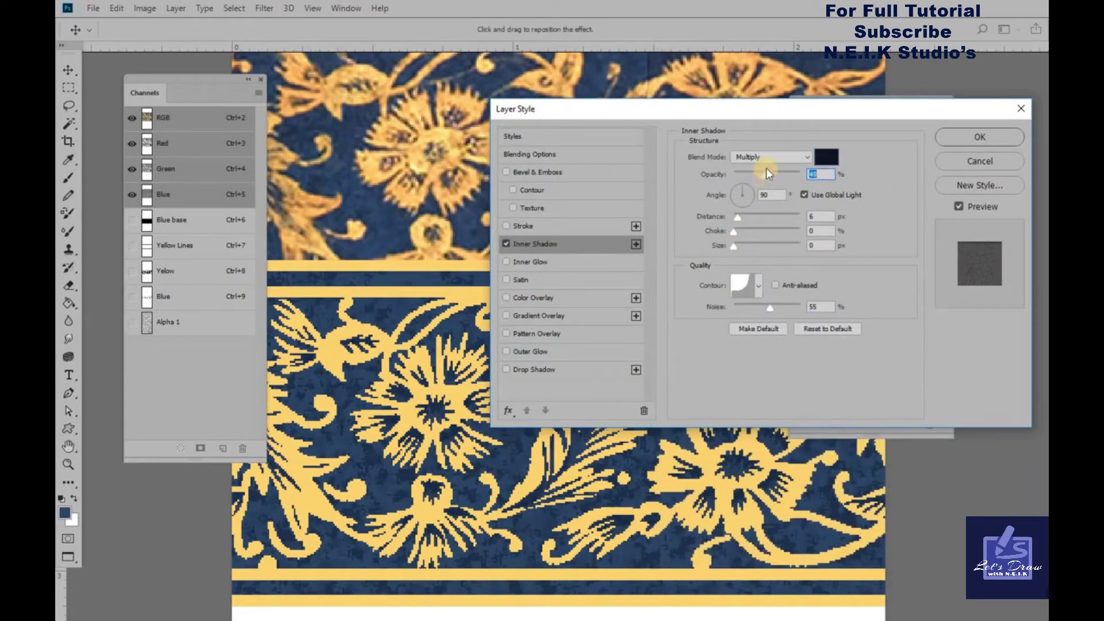
click(979, 137)
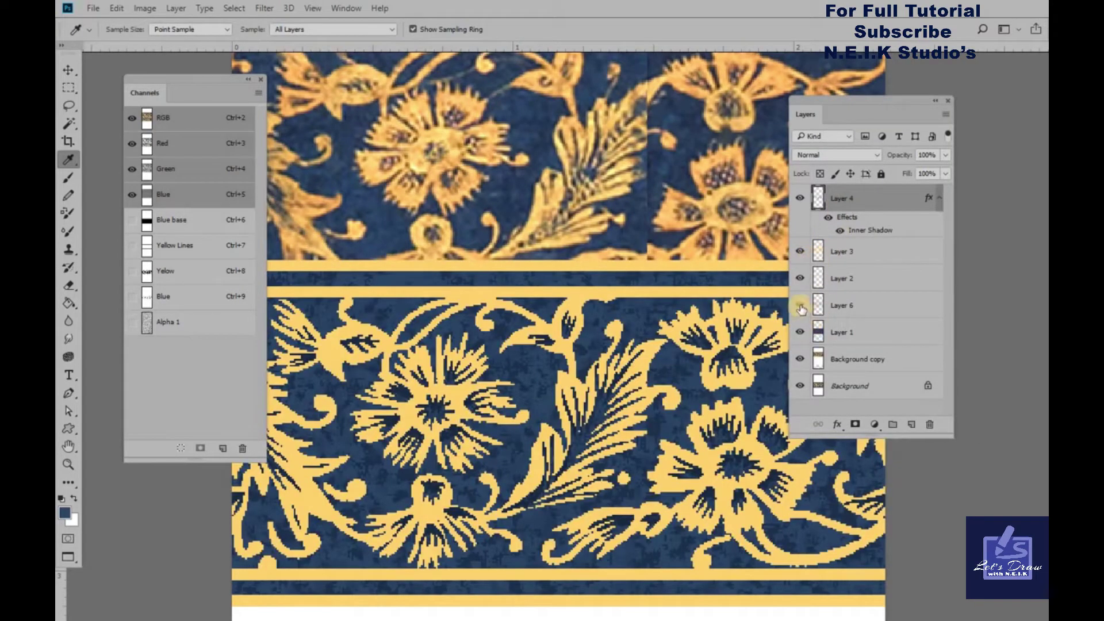
Start an orange fbba61 inner shadow on Layer 3.
click(800, 251)
click(828, 256)
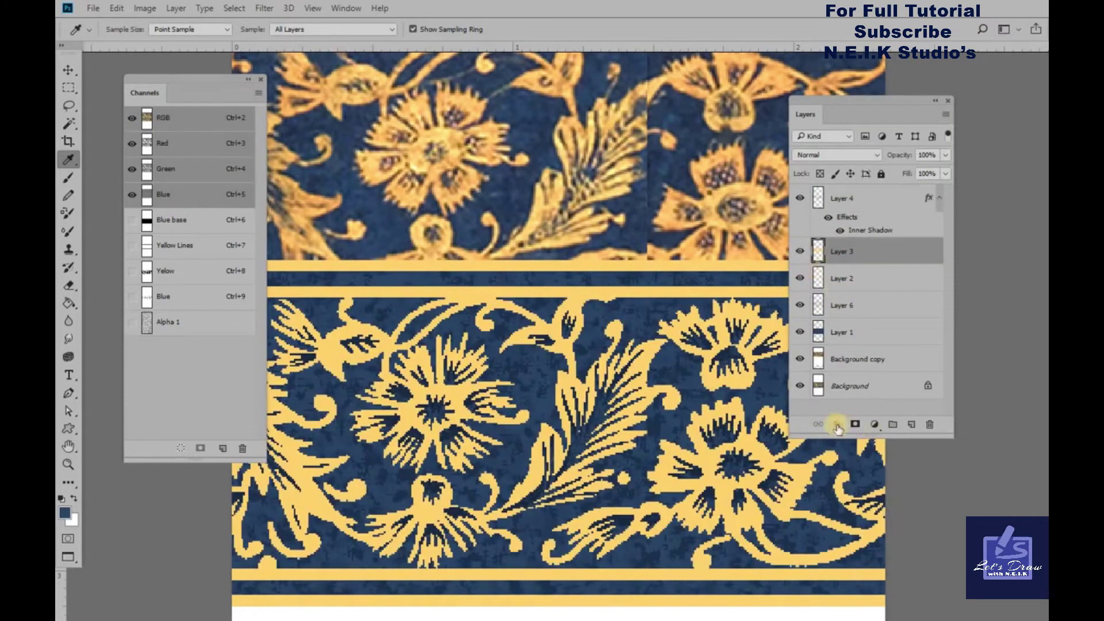
click(837, 427)
click(876, 310)
click(826, 156)
click(772, 358)
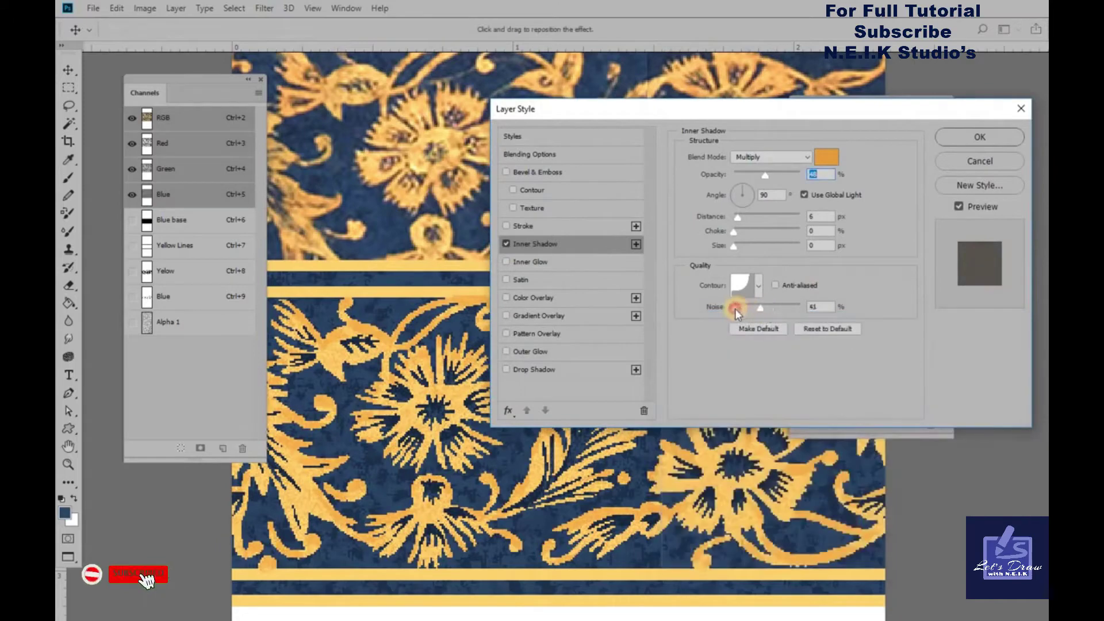
Copy Layer 3's orange inner shadow style onto Layer 2.
right_click(851, 251)
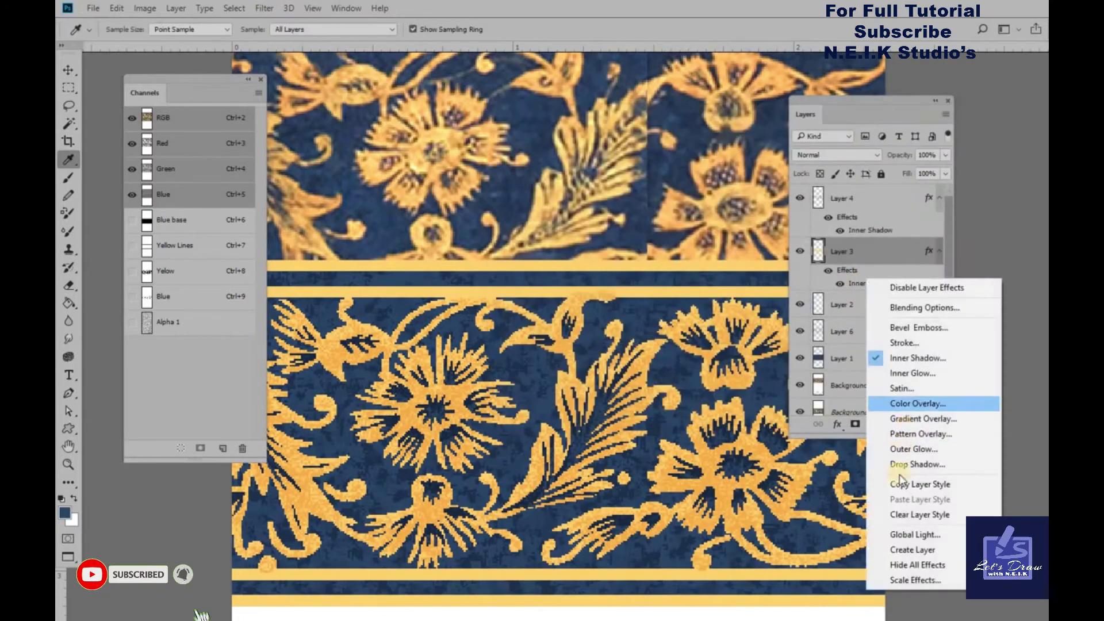
click(897, 485)
right_click(845, 304)
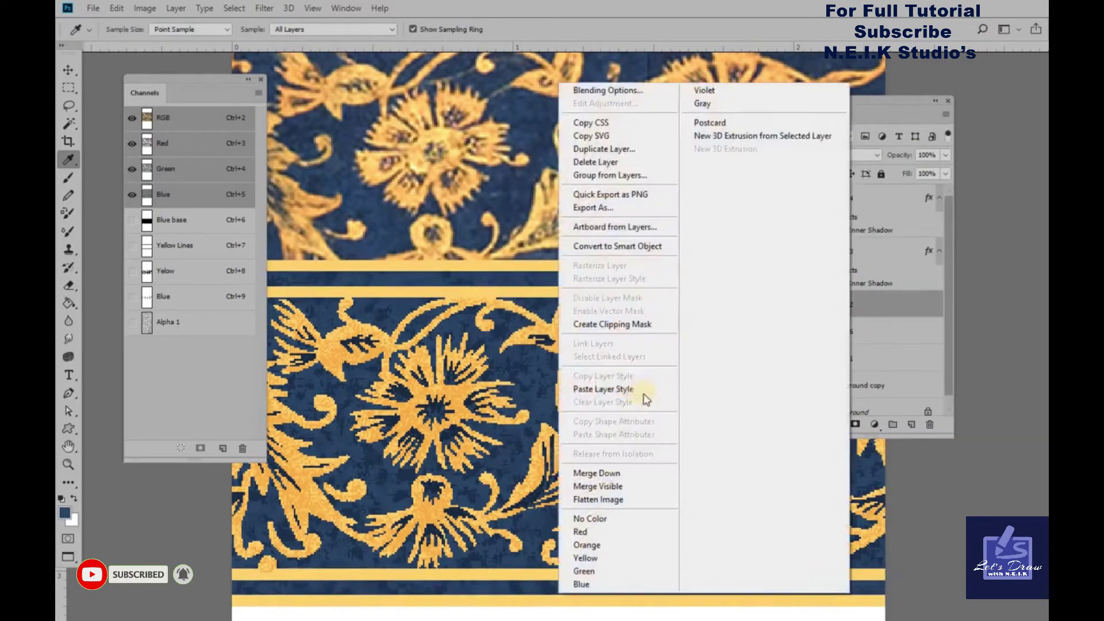
click(575, 392)
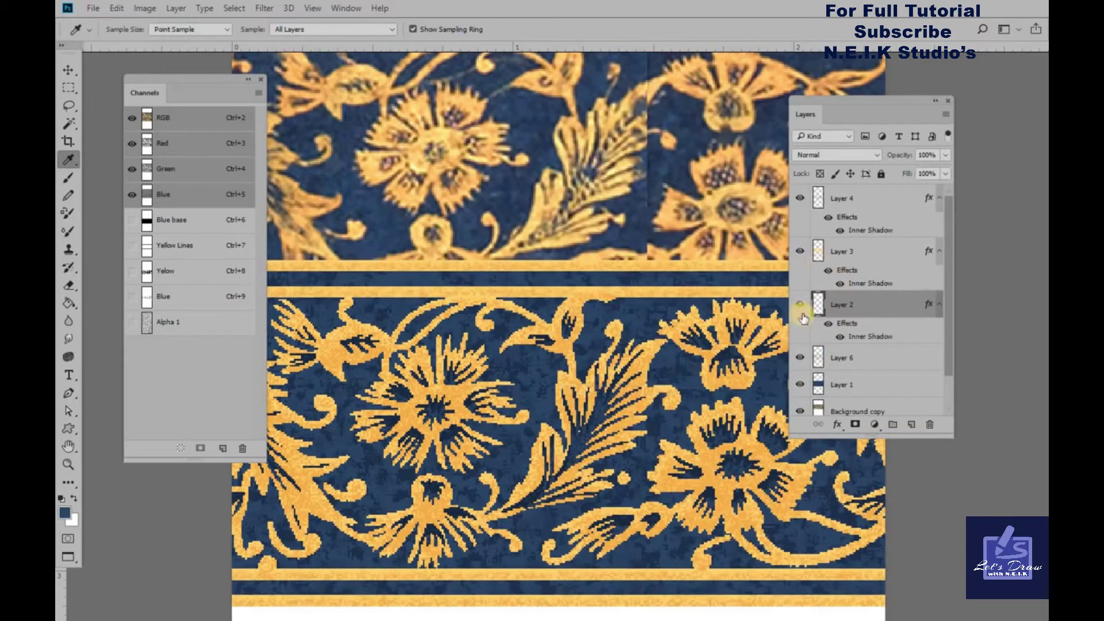
Add a drop shadow to Layer 3 with 42% opacity and distance 4.
click(800, 358)
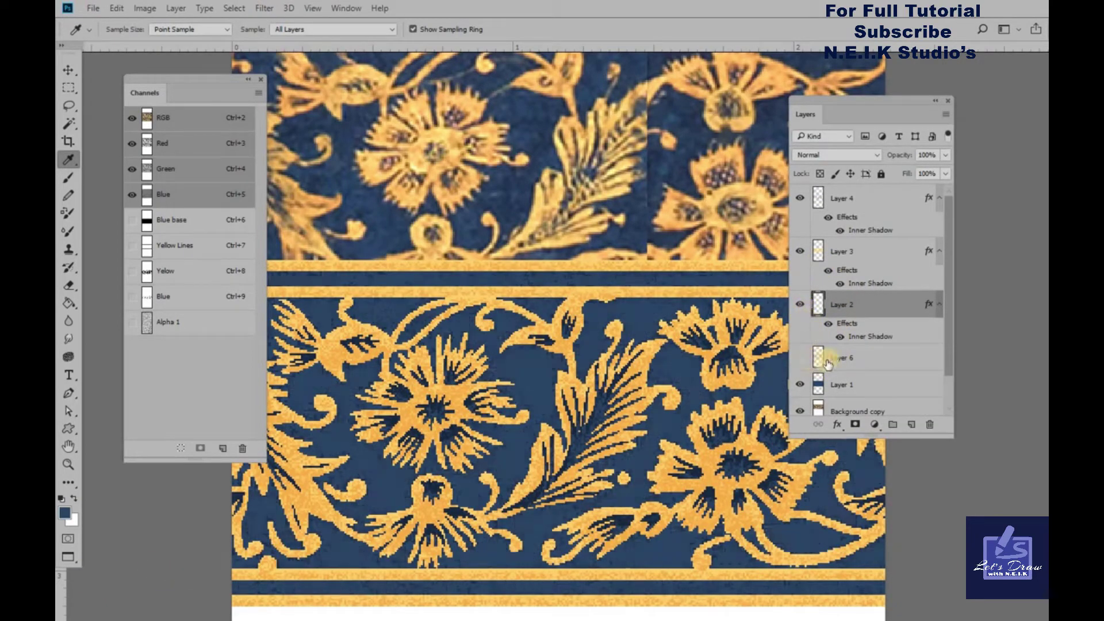
click(800, 251)
click(851, 252)
click(837, 425)
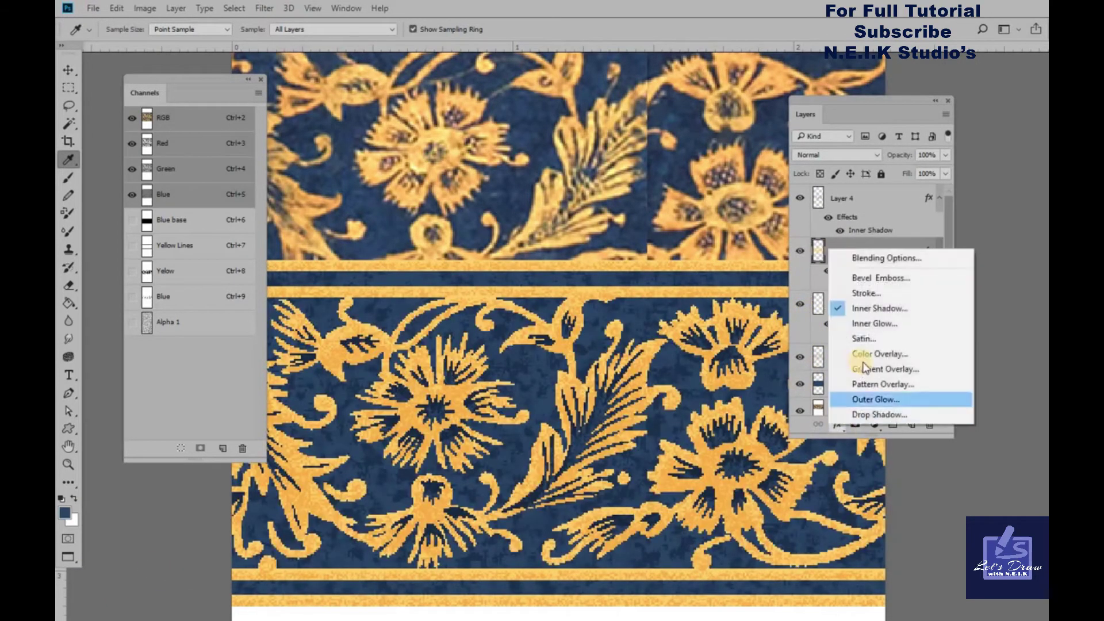
click(863, 414)
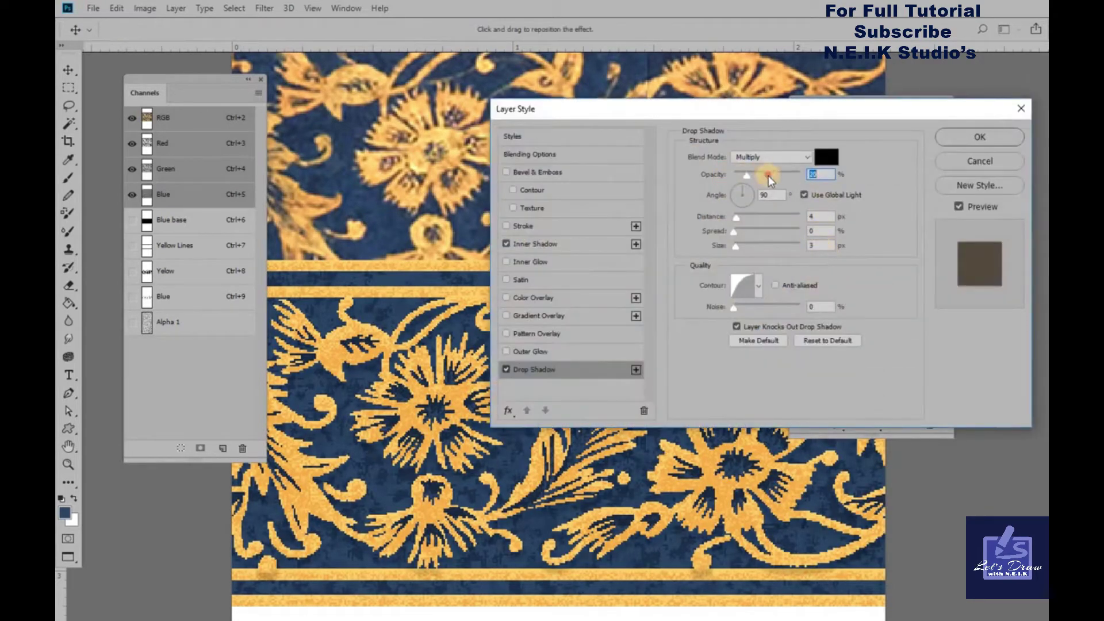
drag(769, 175, 761, 173)
click(733, 247)
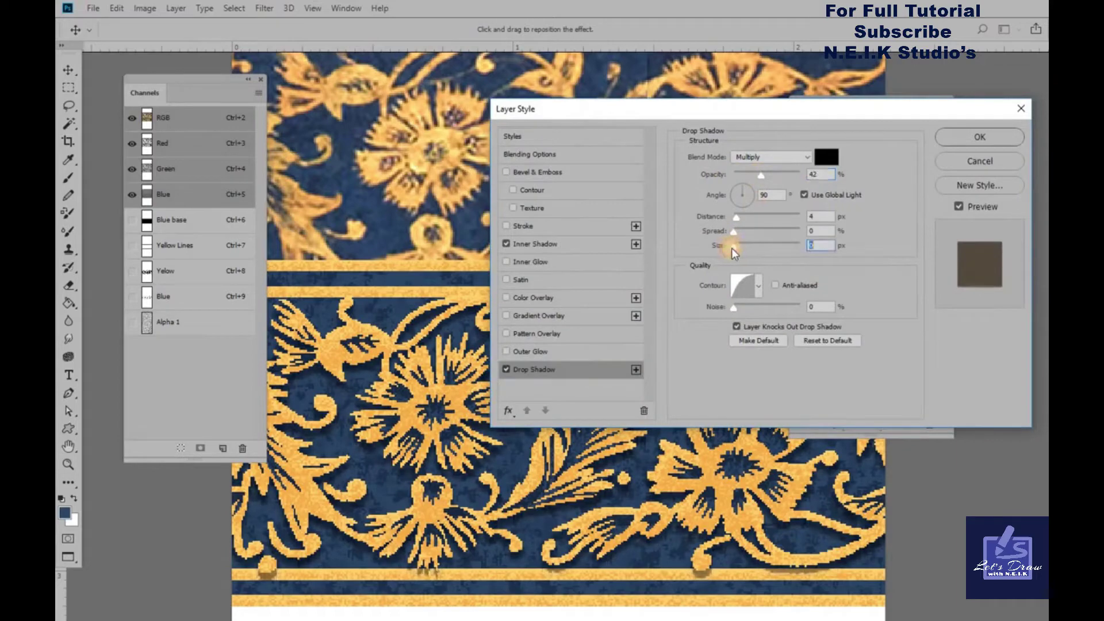
click(758, 174)
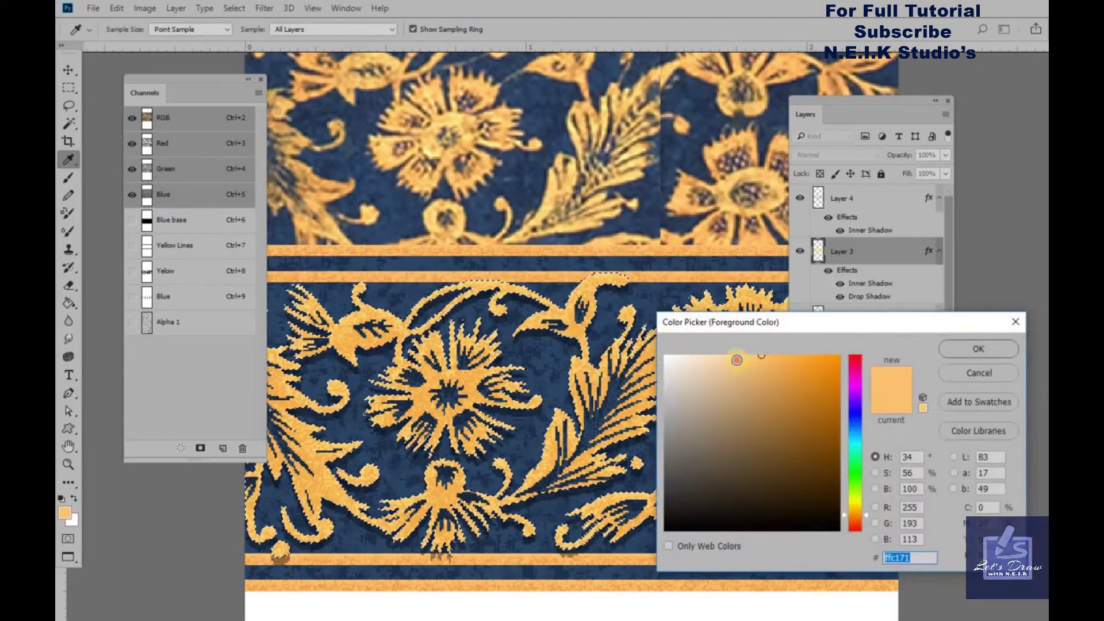
Set the foreground colour to light orange #ffc171, deselect, and load Layer 2's ornament as a selection.
click(947, 352)
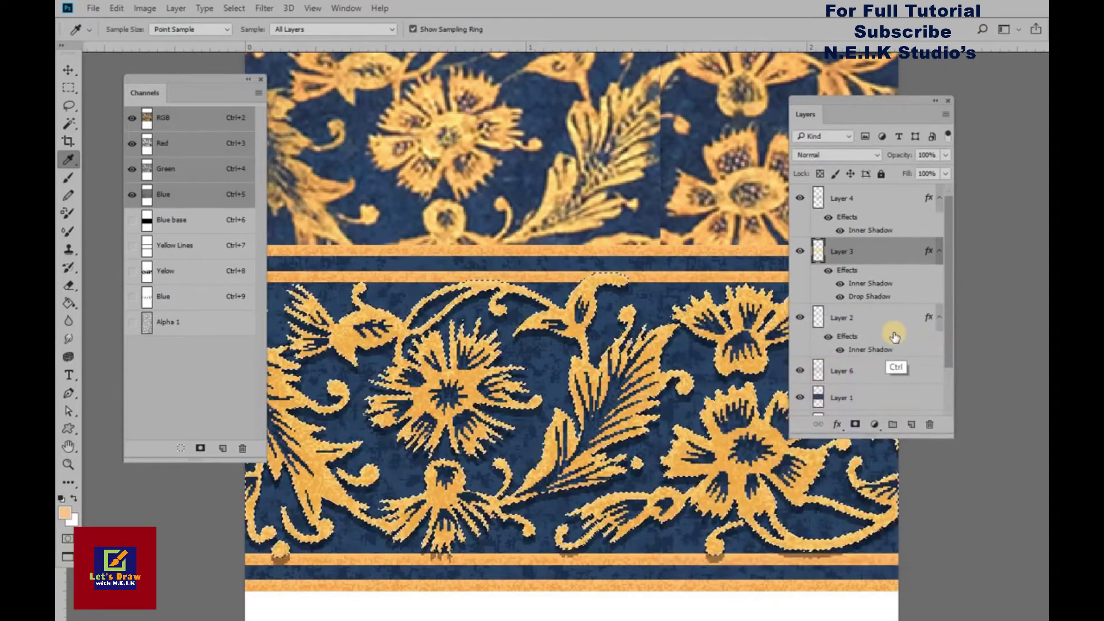
key(ctrl+d)
click(843, 200)
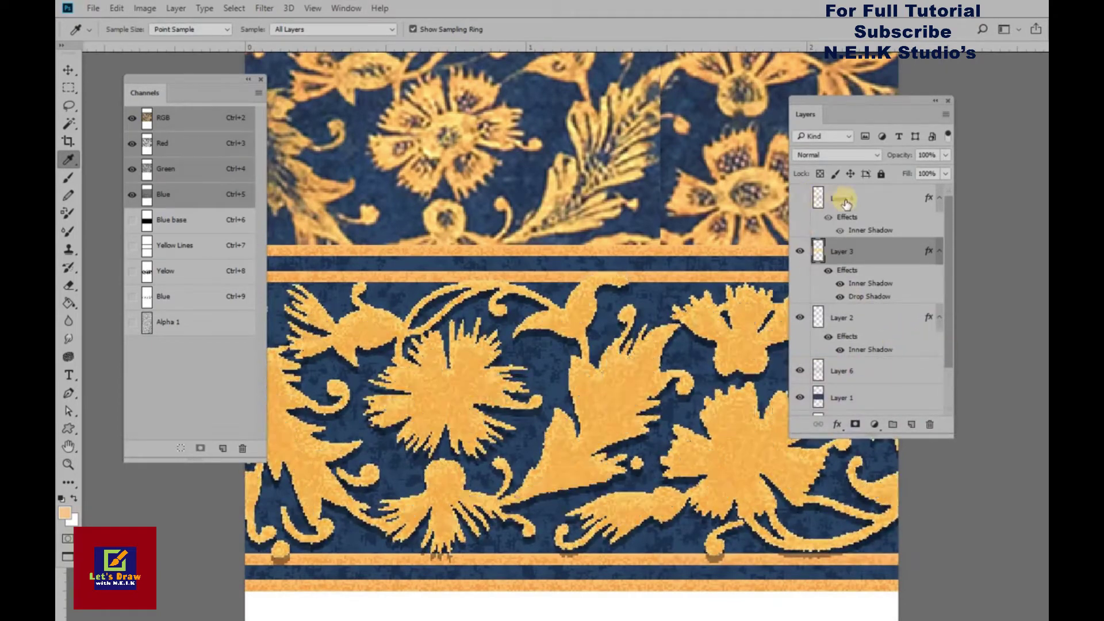
click(819, 319)
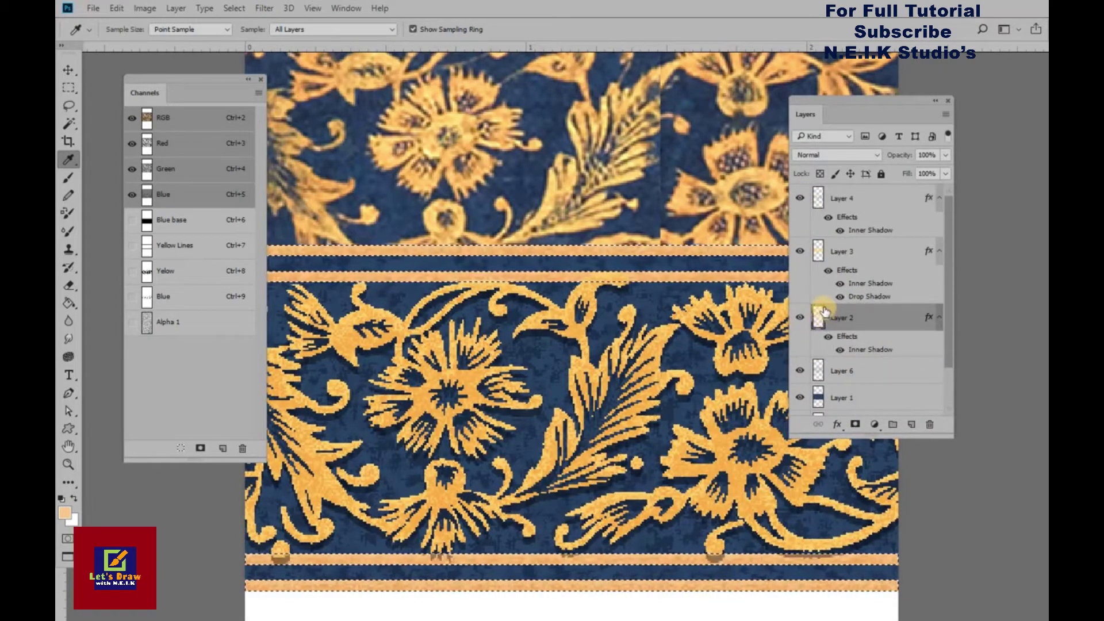
ctrl+click(824, 314)
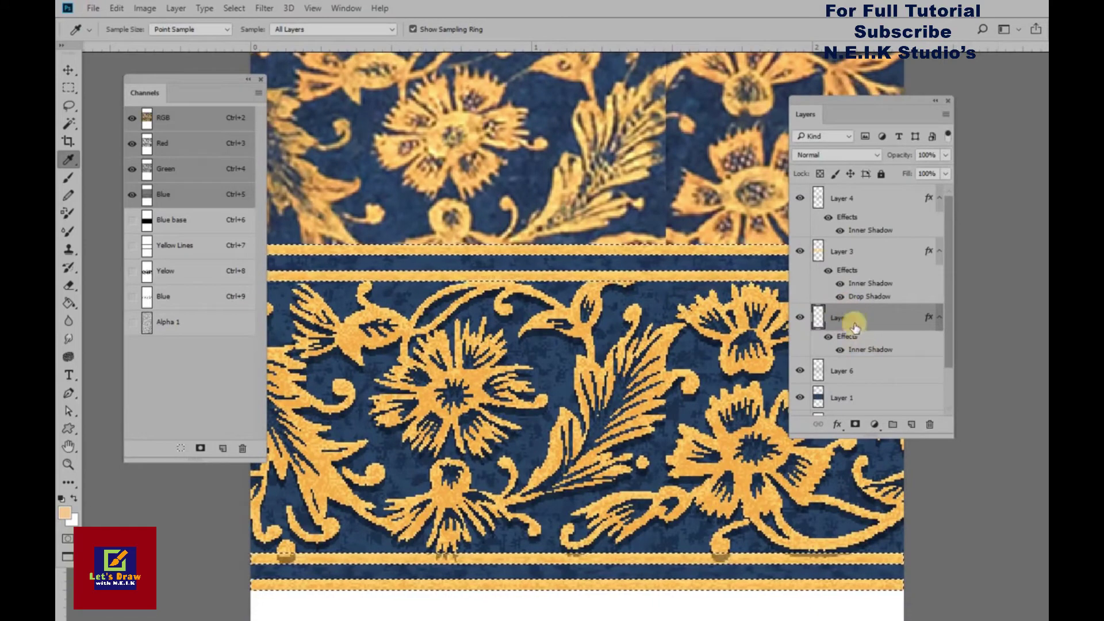
Copy Layer 3's inner and drop shadow style onto Layer 2.
right_click(858, 271)
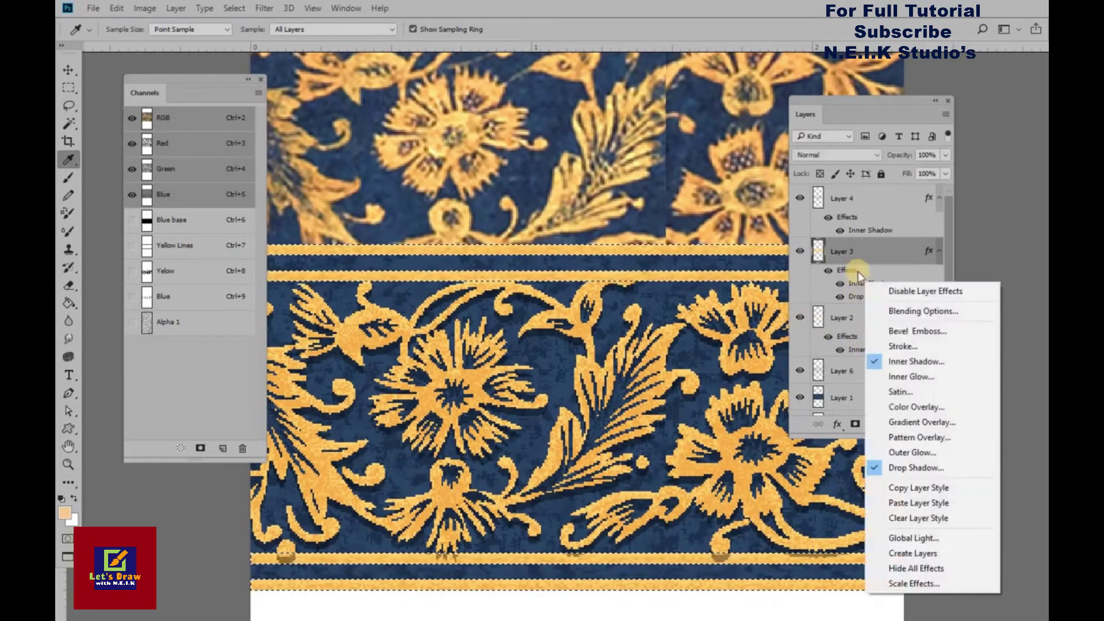
click(914, 488)
click(879, 314)
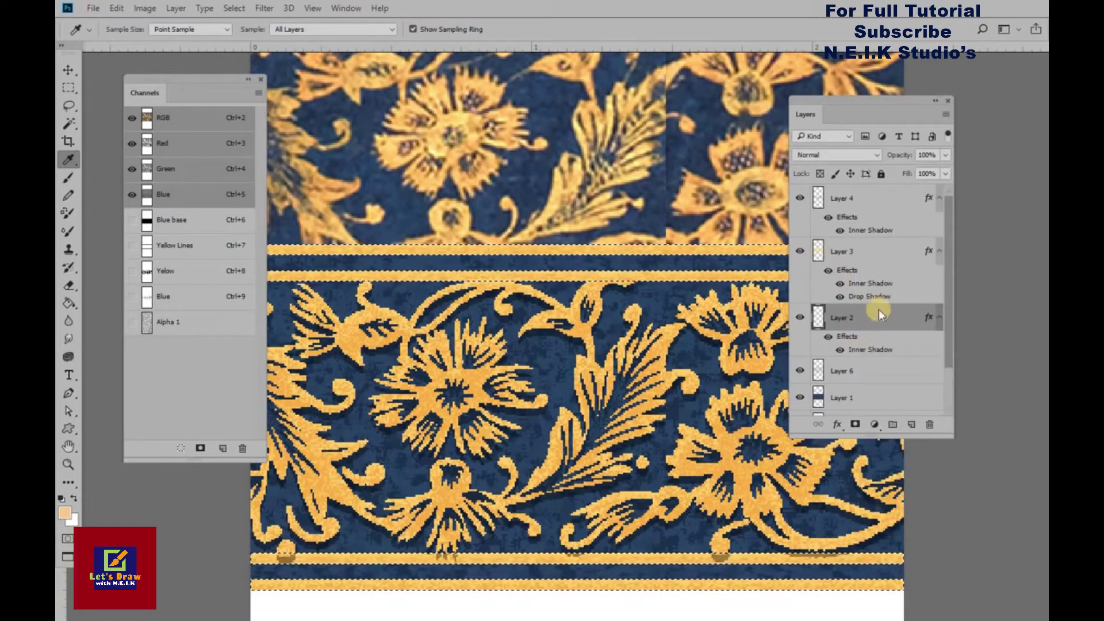
right_click(879, 311)
click(905, 245)
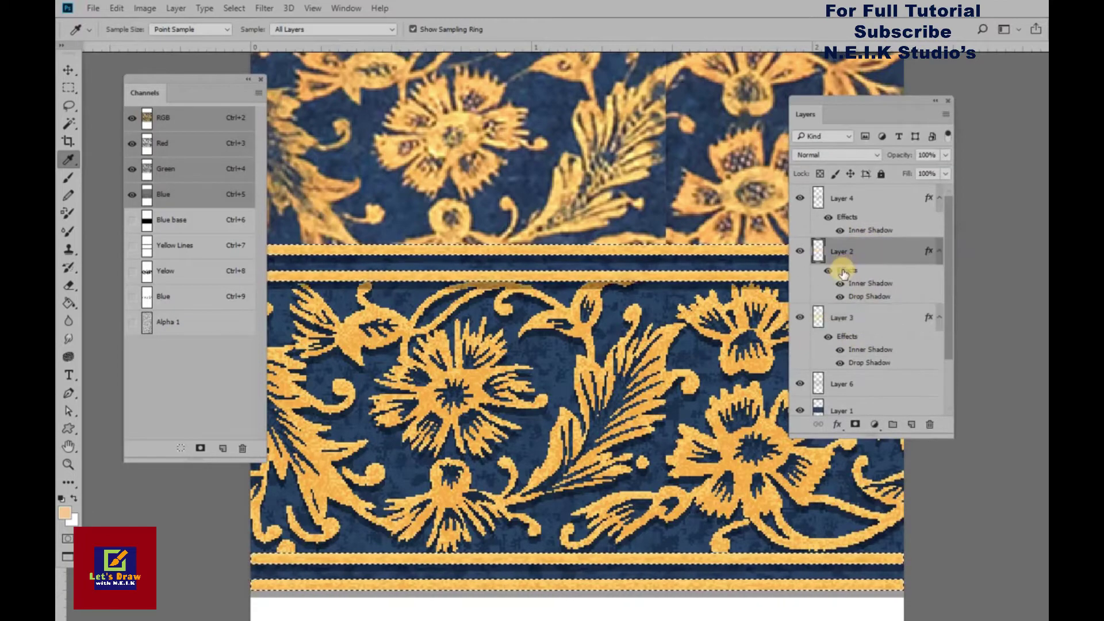
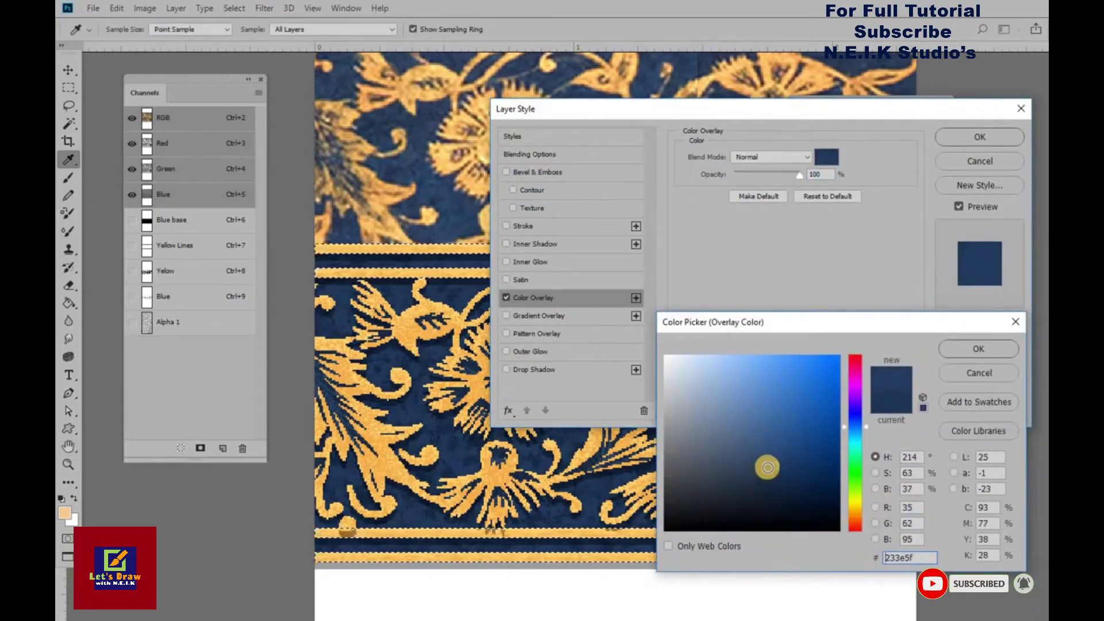
Apply the navy #203857 Color Overlay to Layer 1.
click(978, 349)
click(979, 137)
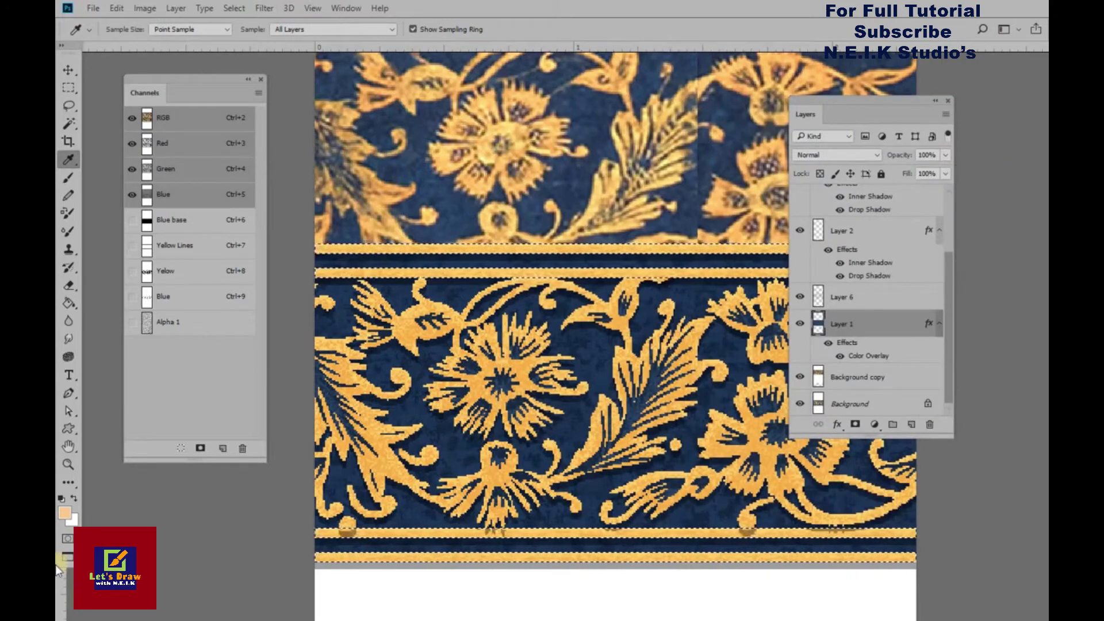
key(ctrl+0)
Raise the Background copy upper band about 0.467 in, leaving a white gap between the bands.
click(819, 377)
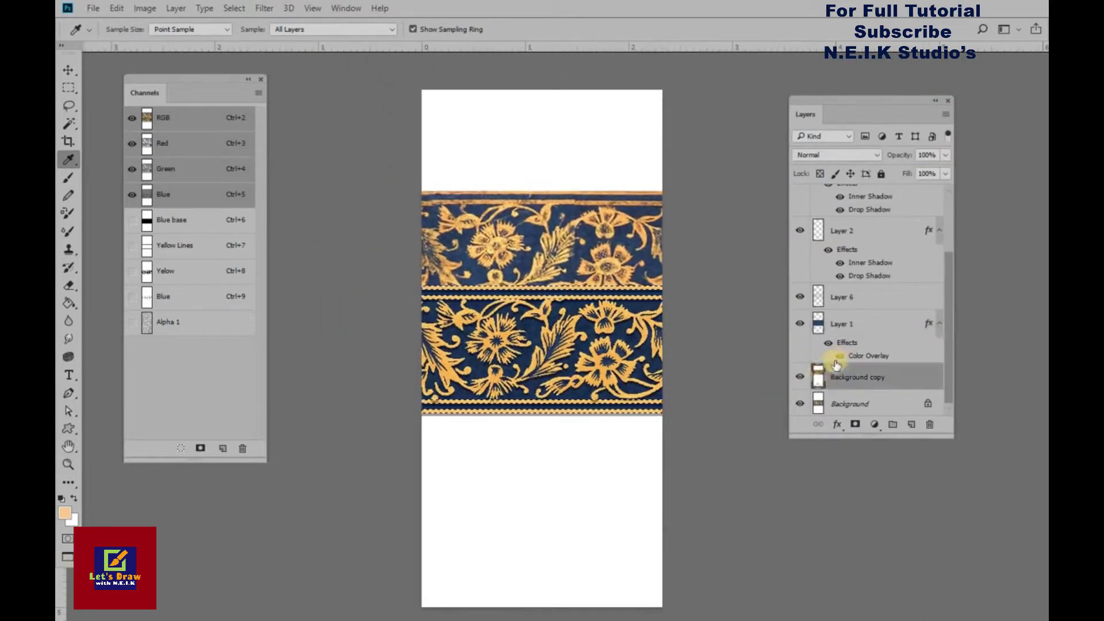
key(ctrl+t)
drag(592, 245, 592, 196)
key(Return)
key(i)
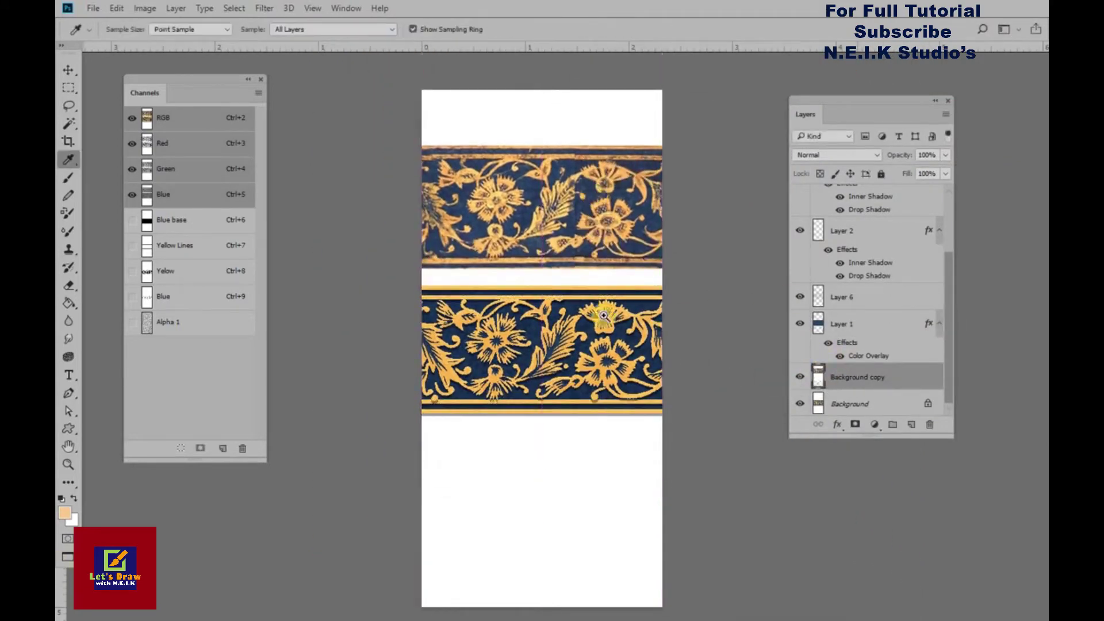
key(ctrl+plus)
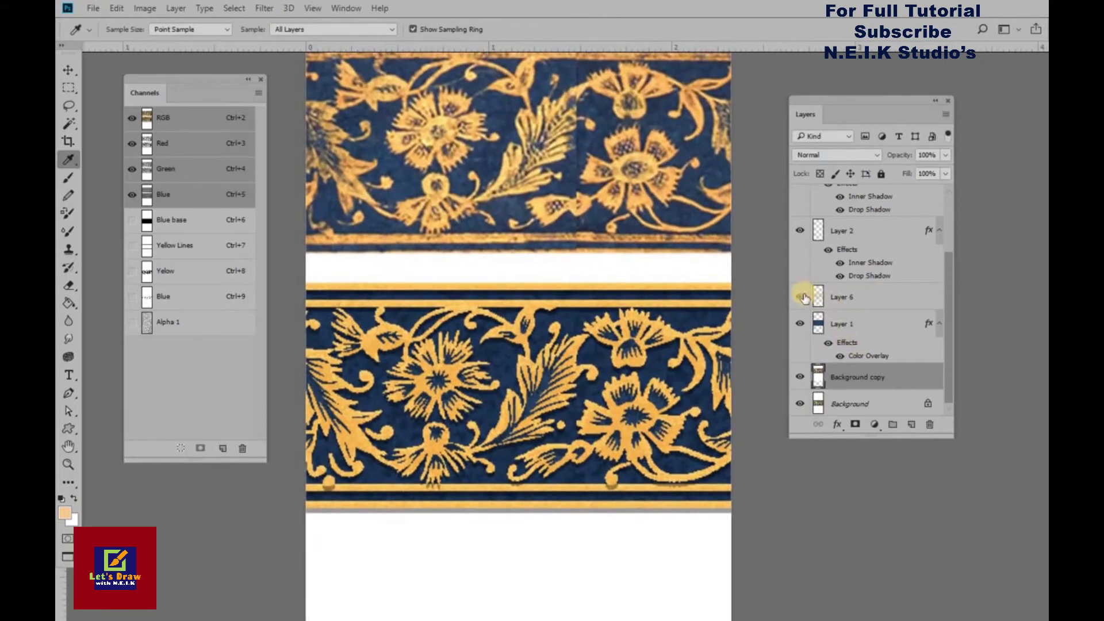
Change Layer 3's Inner Shadow colour to darker orange #d1630b at 48% opacity.
scroll(947, 243, up, 2)
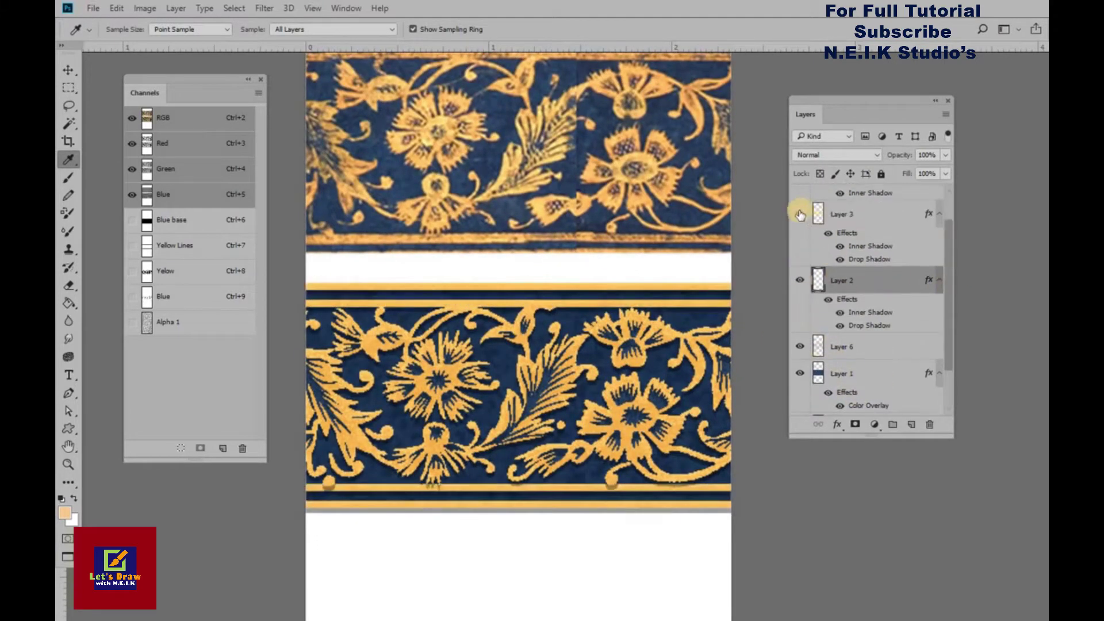
click(828, 215)
double_click(870, 245)
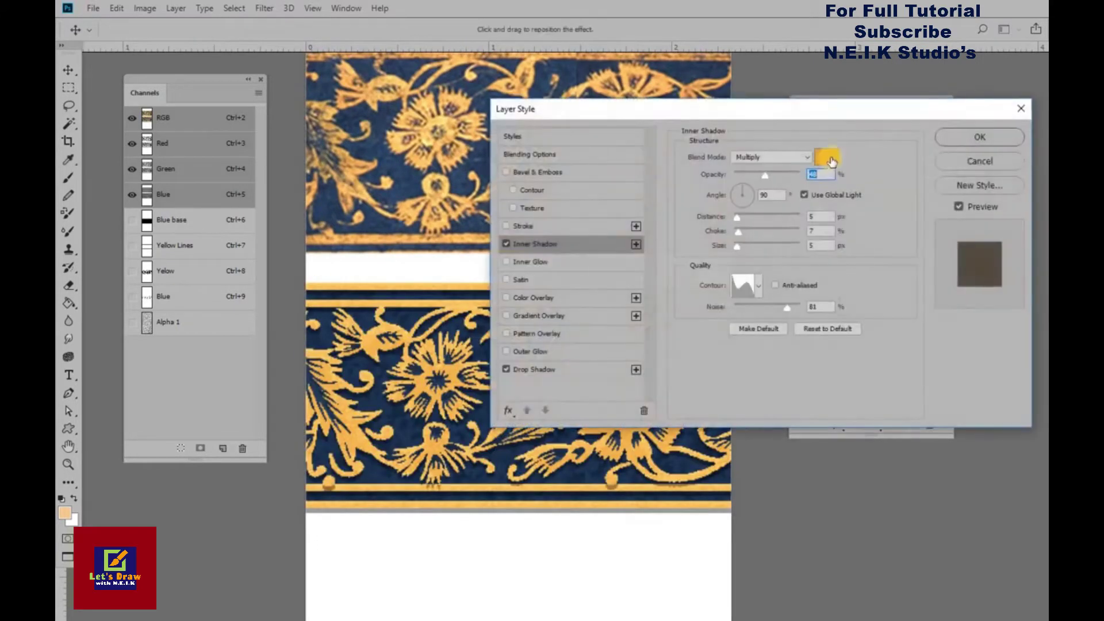
click(827, 157)
click(823, 382)
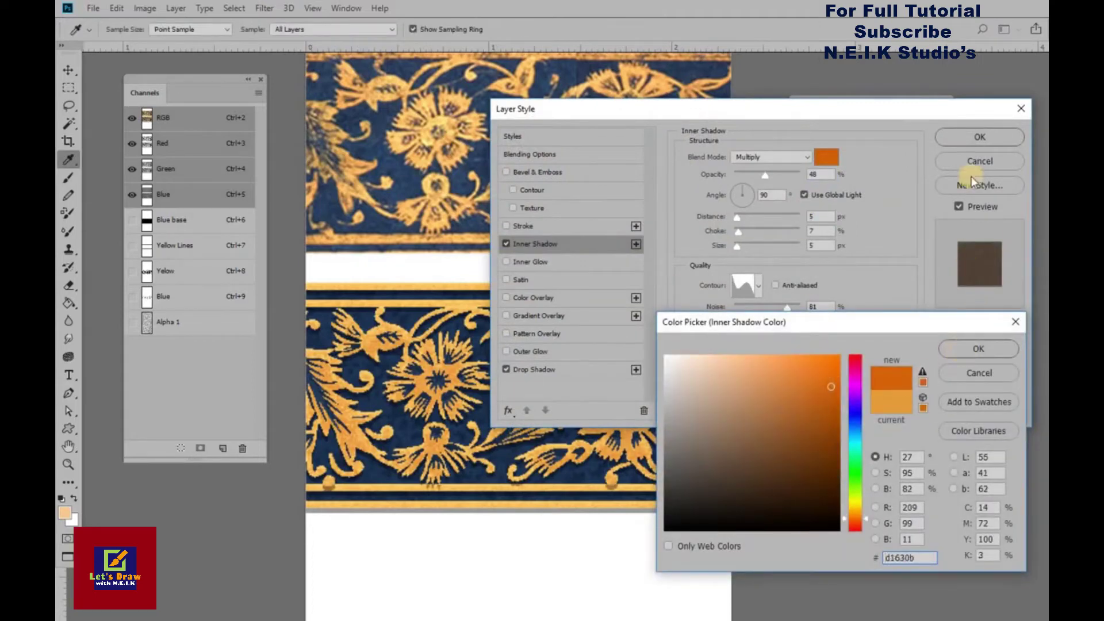
key(Return)
click(987, 135)
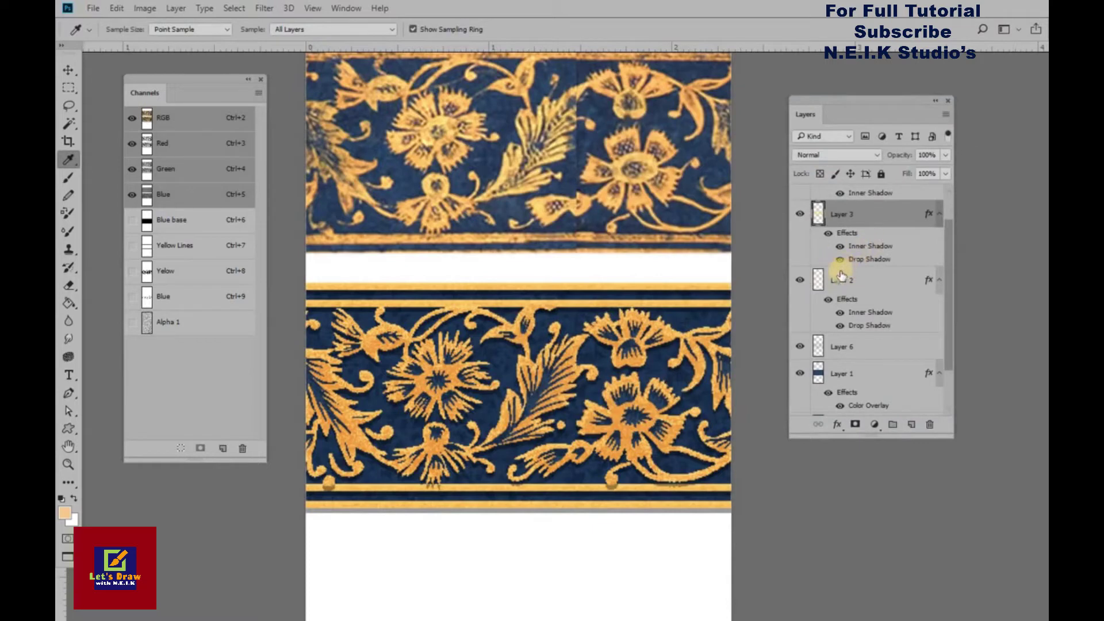
Copy Layer 3's layer style, leaving Layer 2's effects unchanged.
right_click(859, 238)
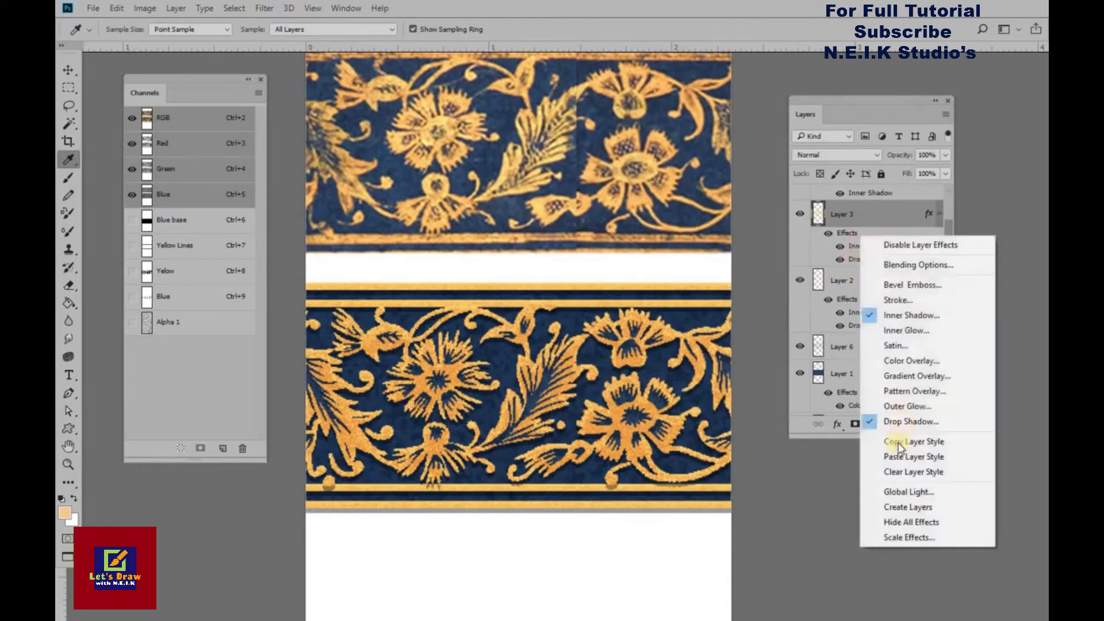
click(901, 439)
click(842, 280)
right_click(870, 283)
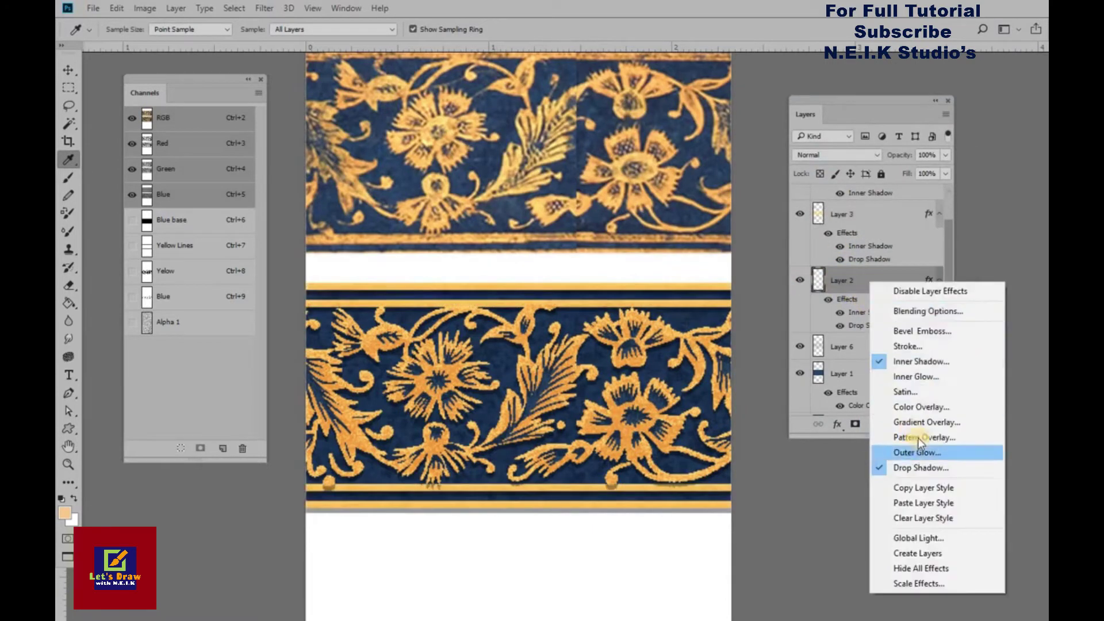
click(910, 504)
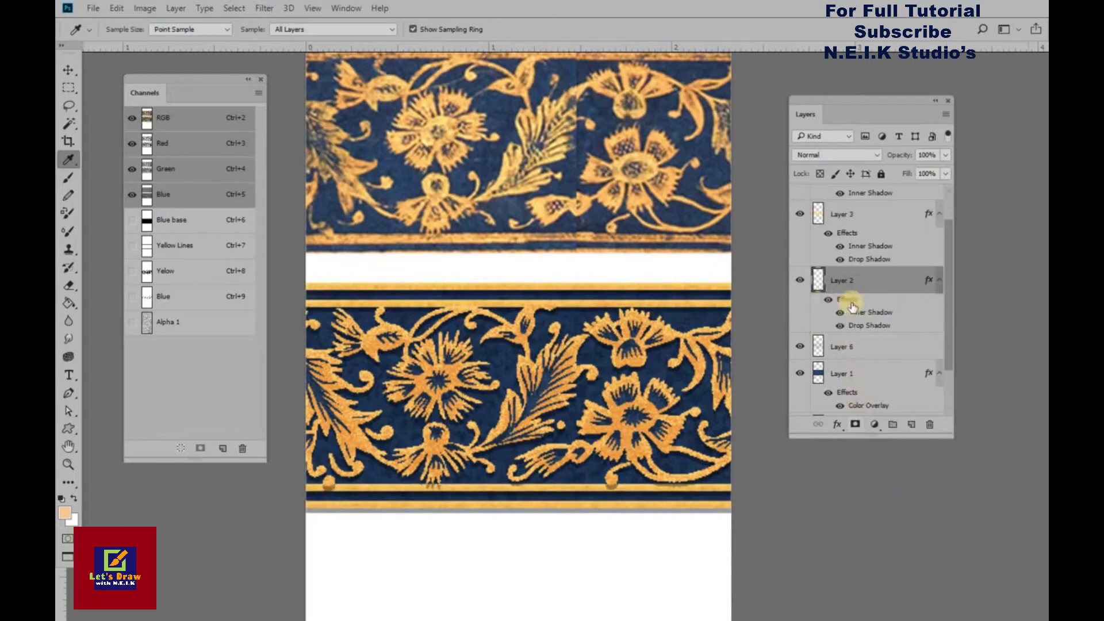
Duplicate Layer 3 with its effects into Layer 3 copy at the top of the stack.
click(848, 223)
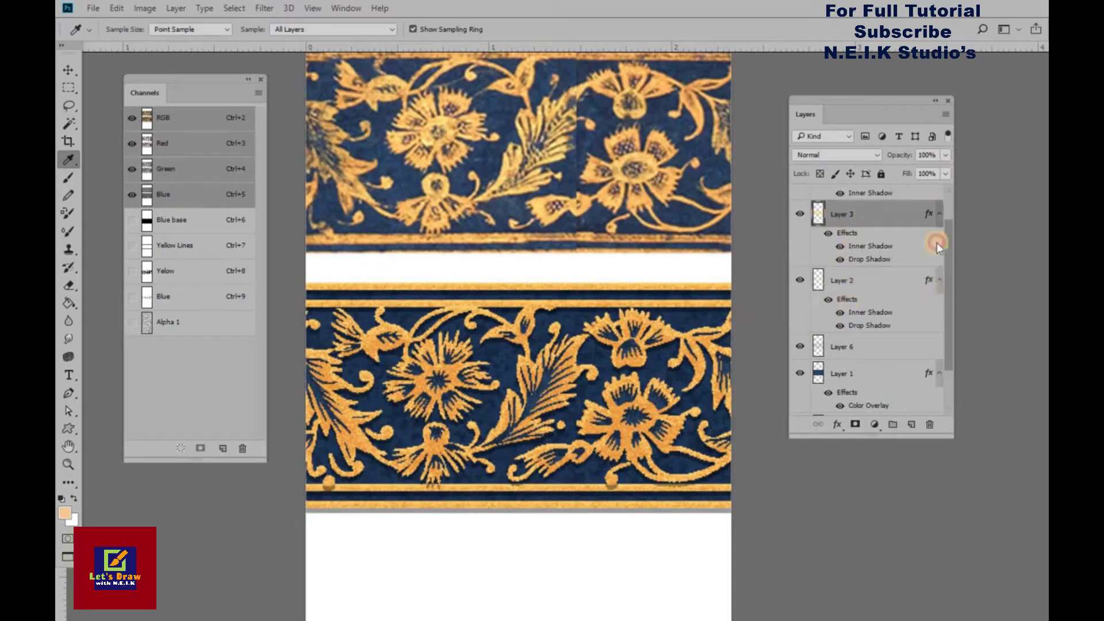
click(911, 425)
scroll(859, 257, down, 1)
drag(840, 251, 911, 424)
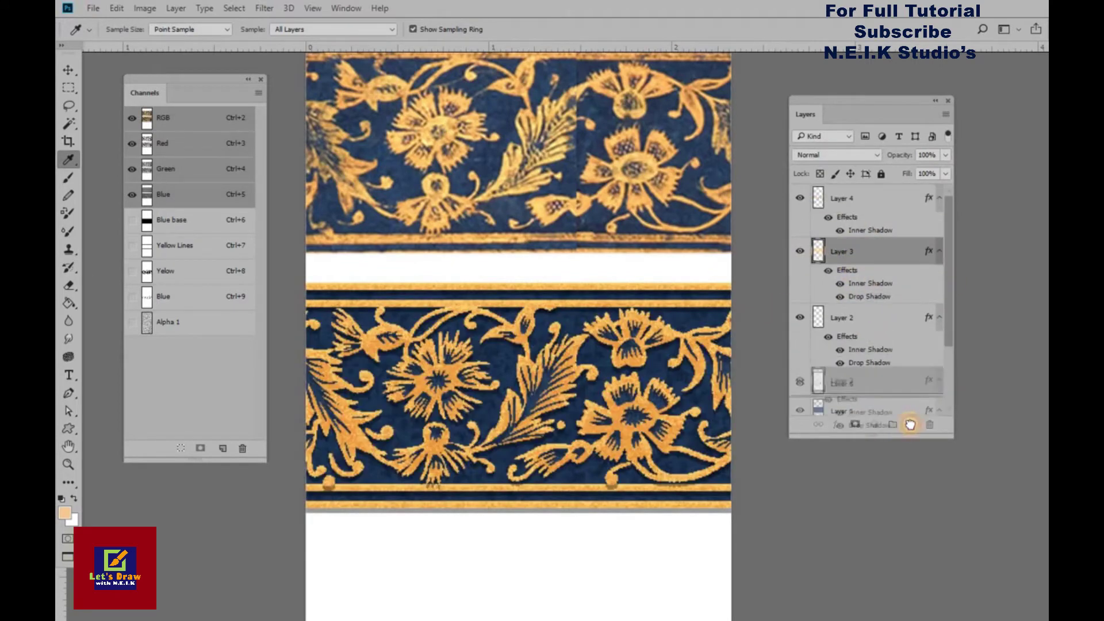
key(ctrl+])
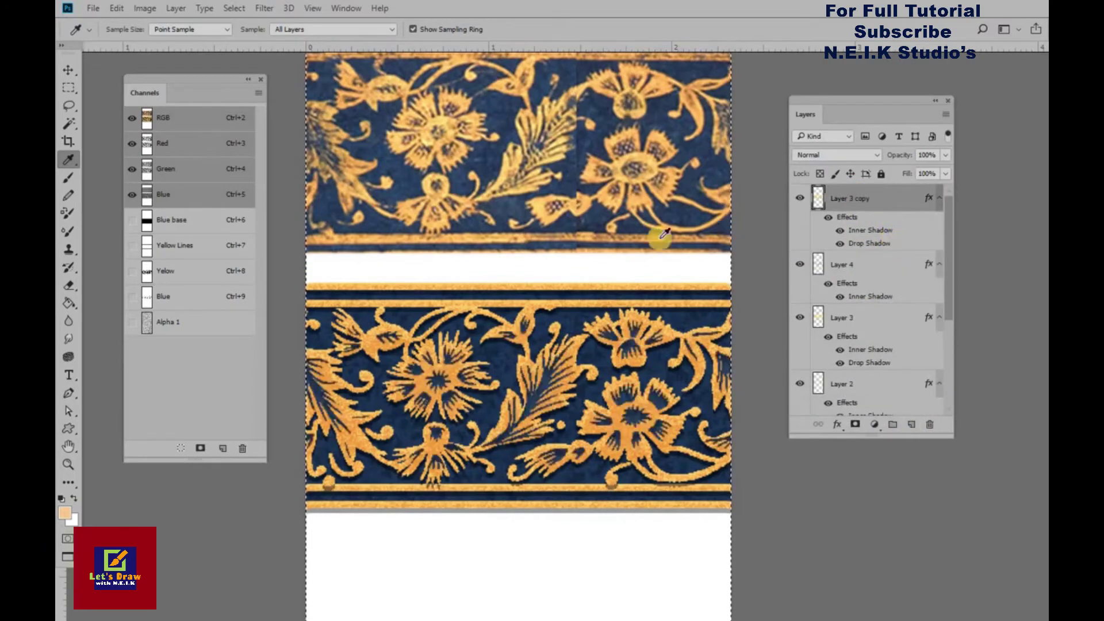
key(b)
scroll(610, 386, up, 3)
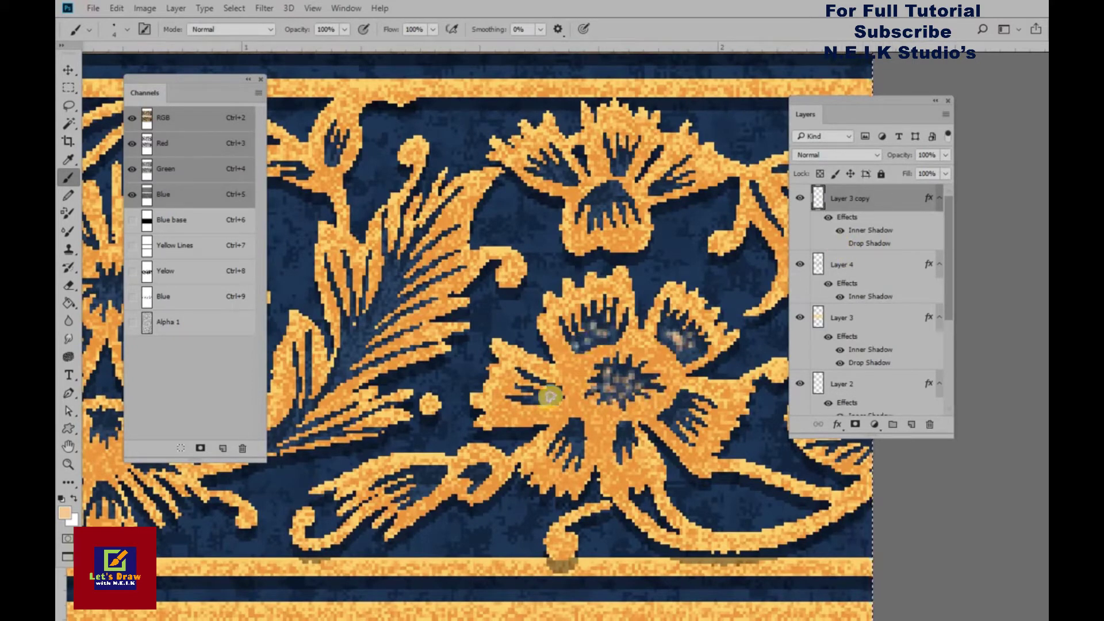
Dab four light brush speckles around the large flower's petals, then zoom back out.
drag(628, 242, 675, 153)
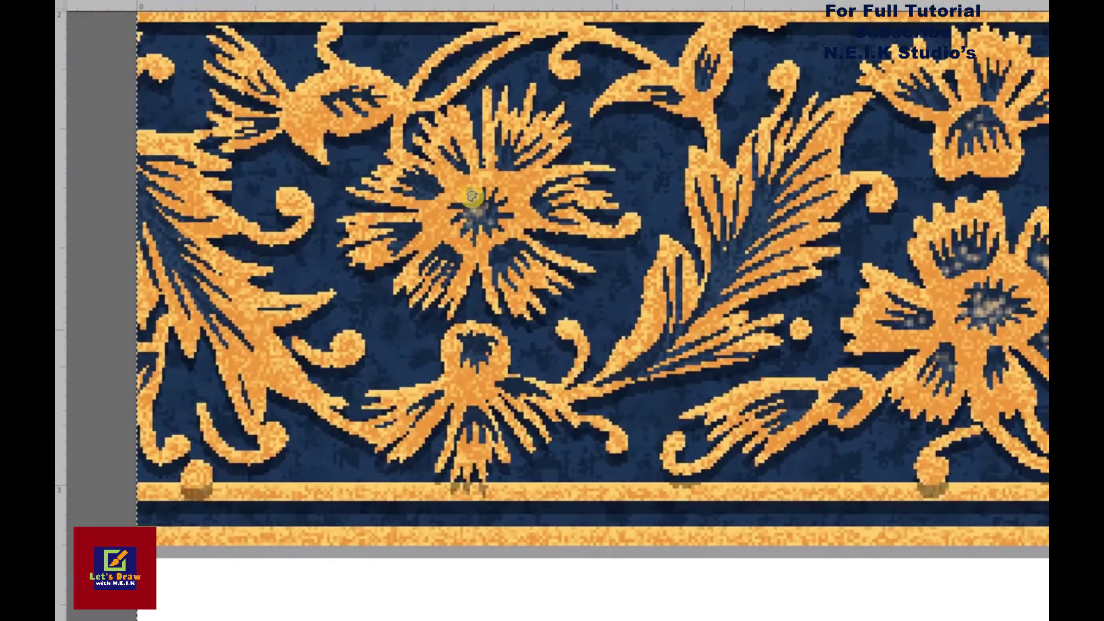
click(428, 186)
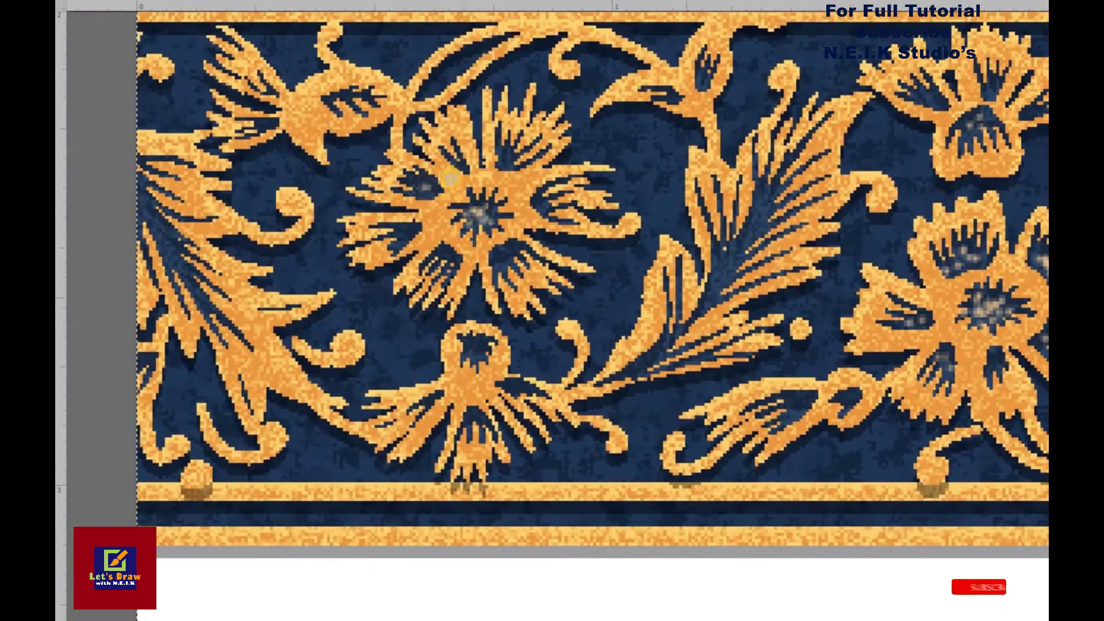
click(506, 154)
click(508, 253)
click(442, 254)
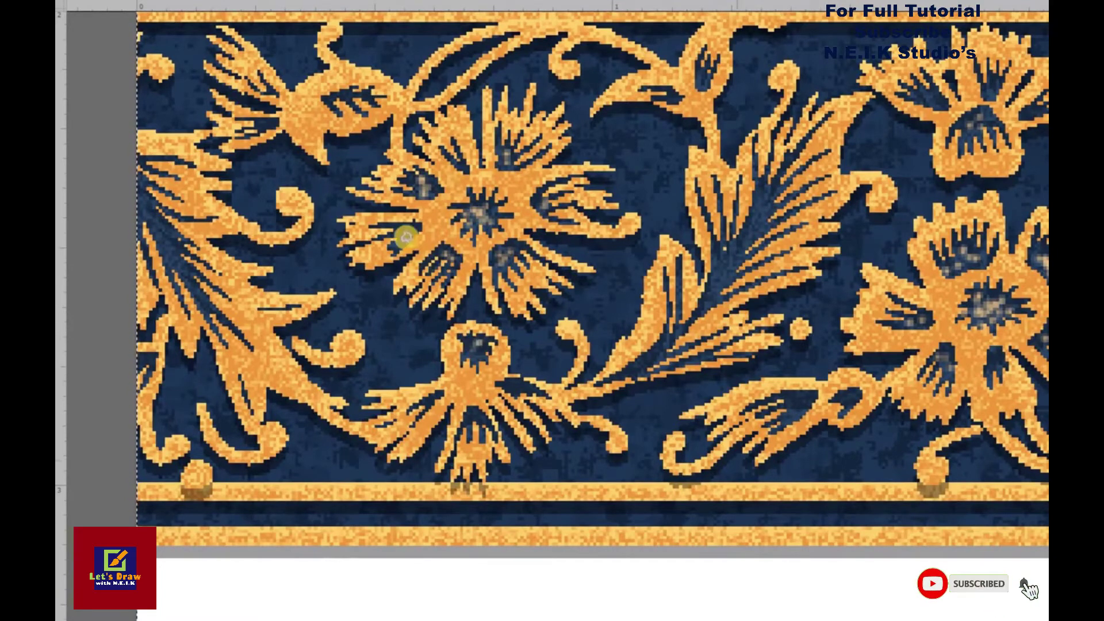
alt+click(646, 262)
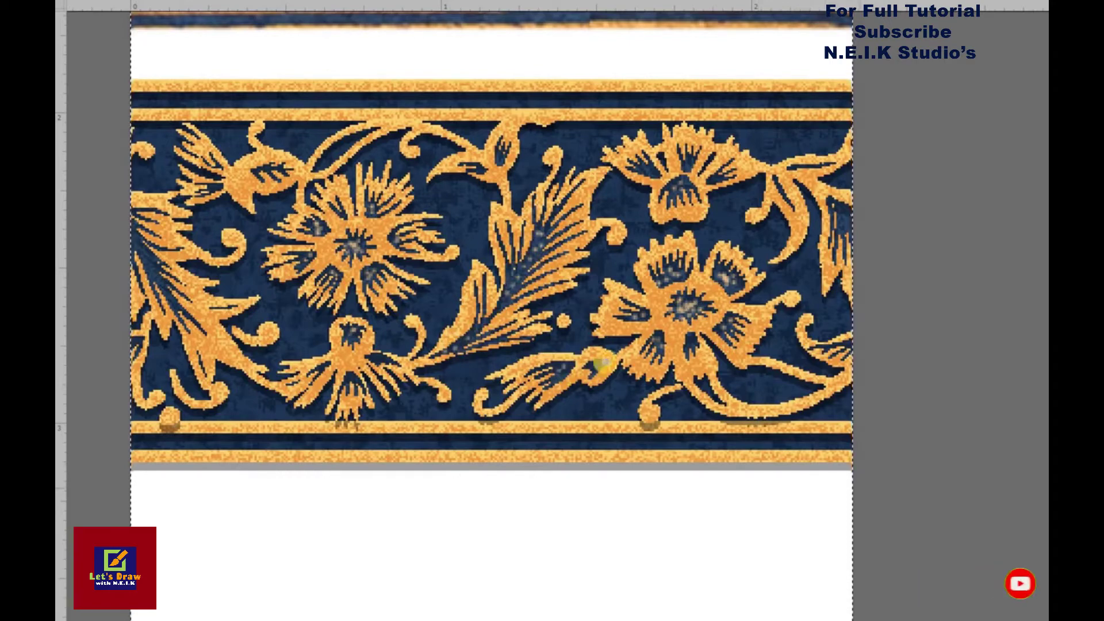
alt+click(713, 291)
alt+click(755, 246)
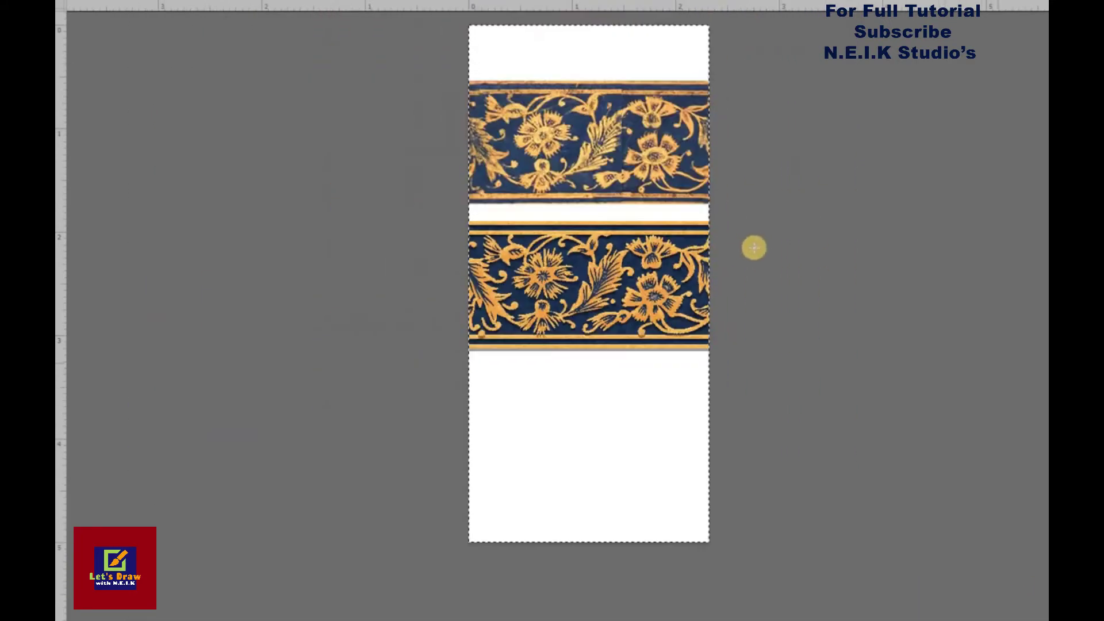
key(f)
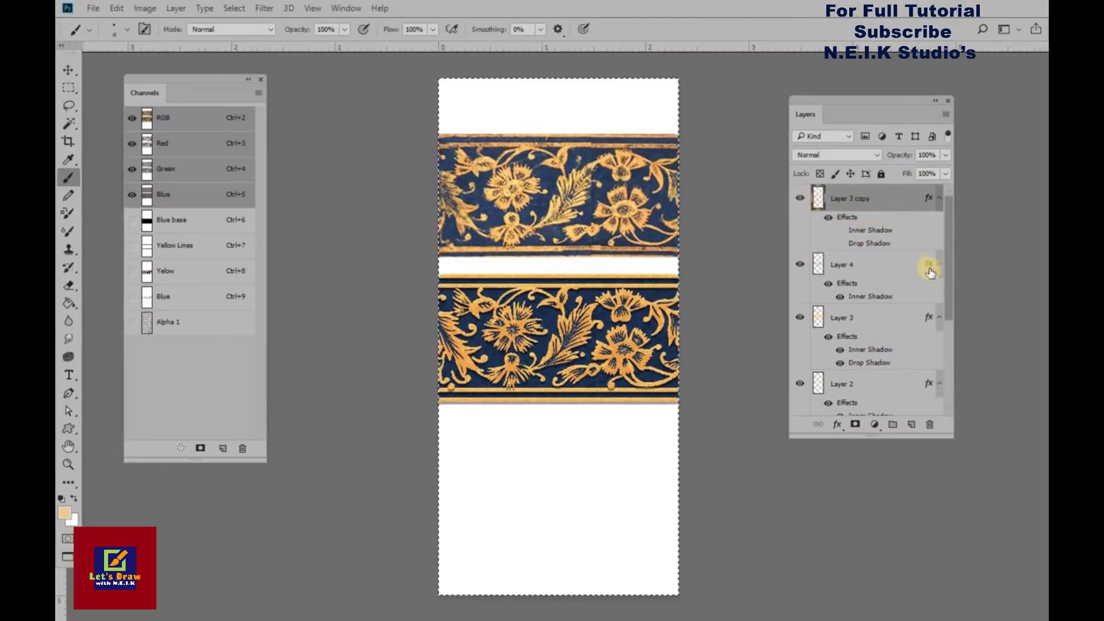
Hide Background copy and merge the visible band layers into Layer 3 copy.
scroll(943, 273, down, 2)
scroll(948, 275, down, 2)
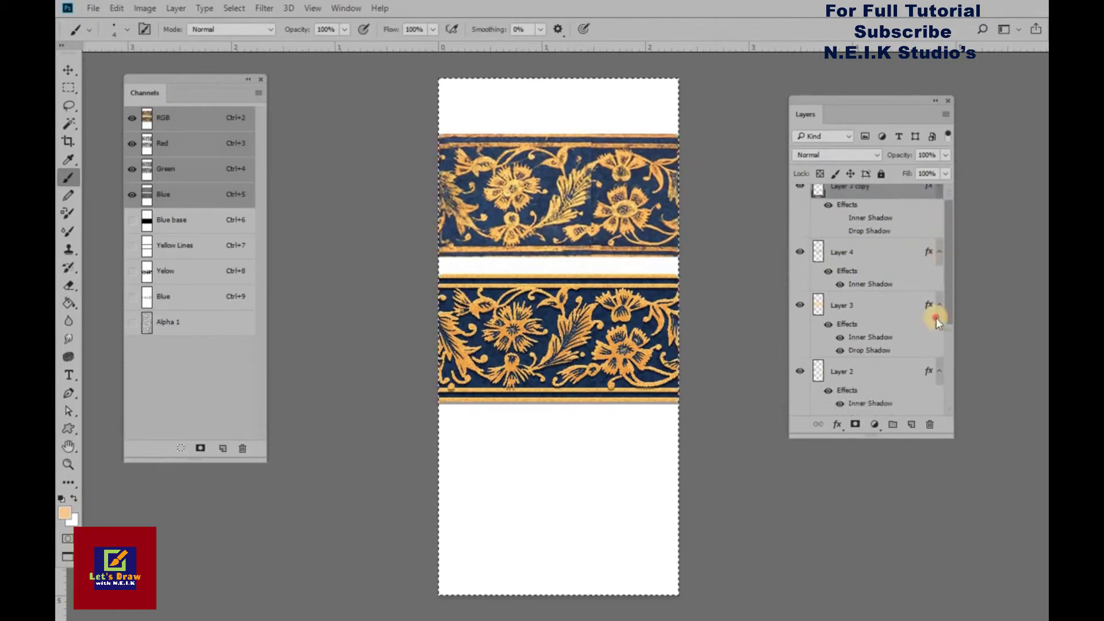
scroll(936, 317, down, 2)
click(800, 375)
click(800, 402)
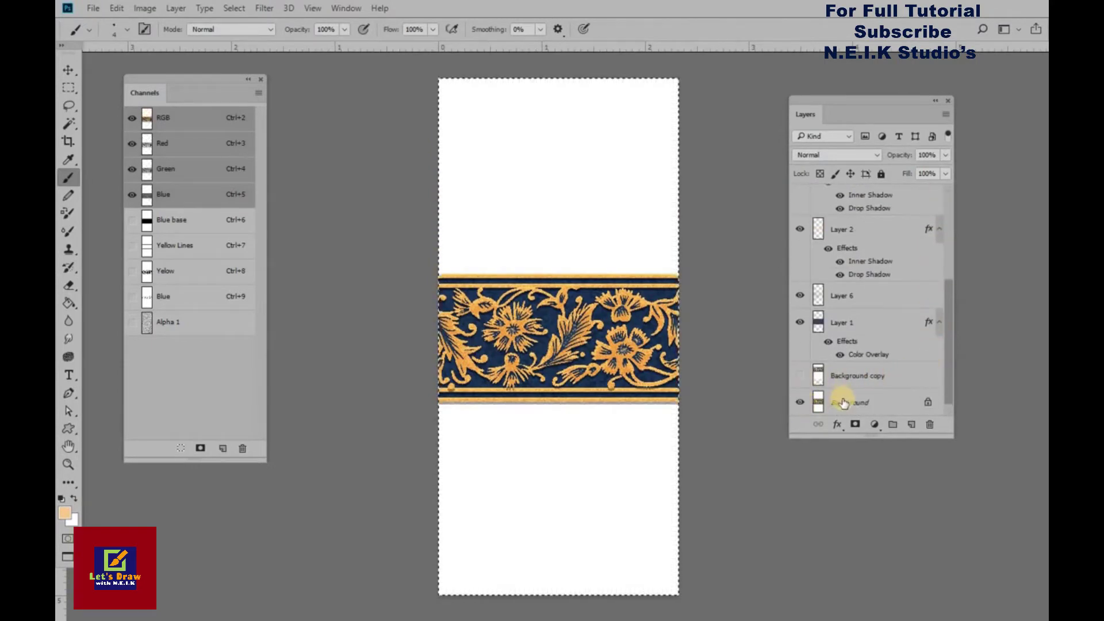
click(863, 394)
click(845, 348)
scroll(947, 296, up, 5)
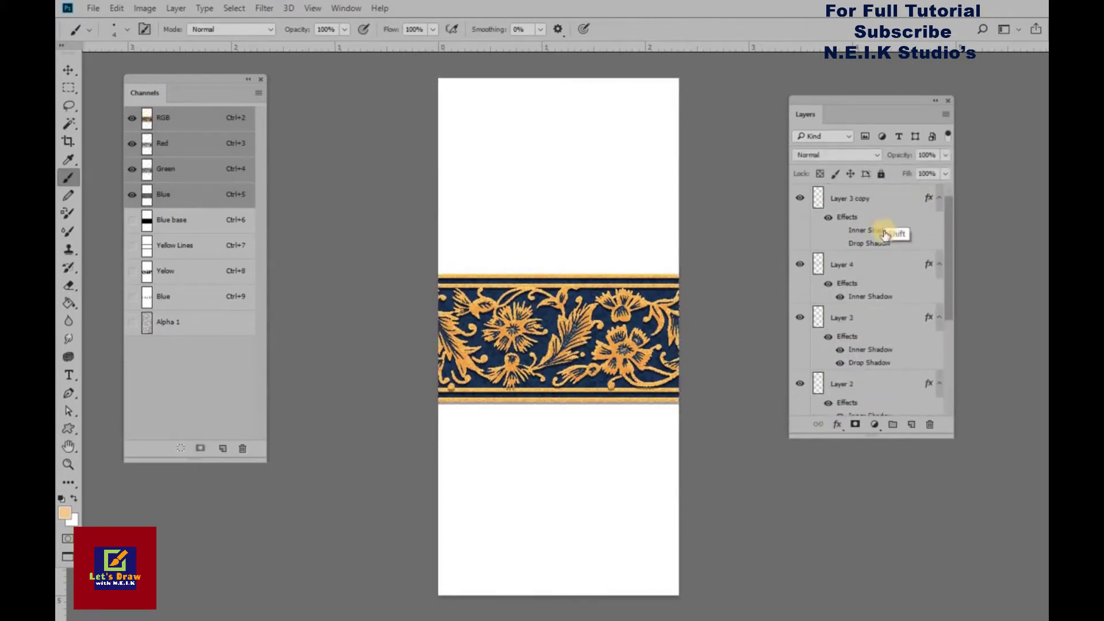
shift+click(828, 199)
key(ctrl+e)
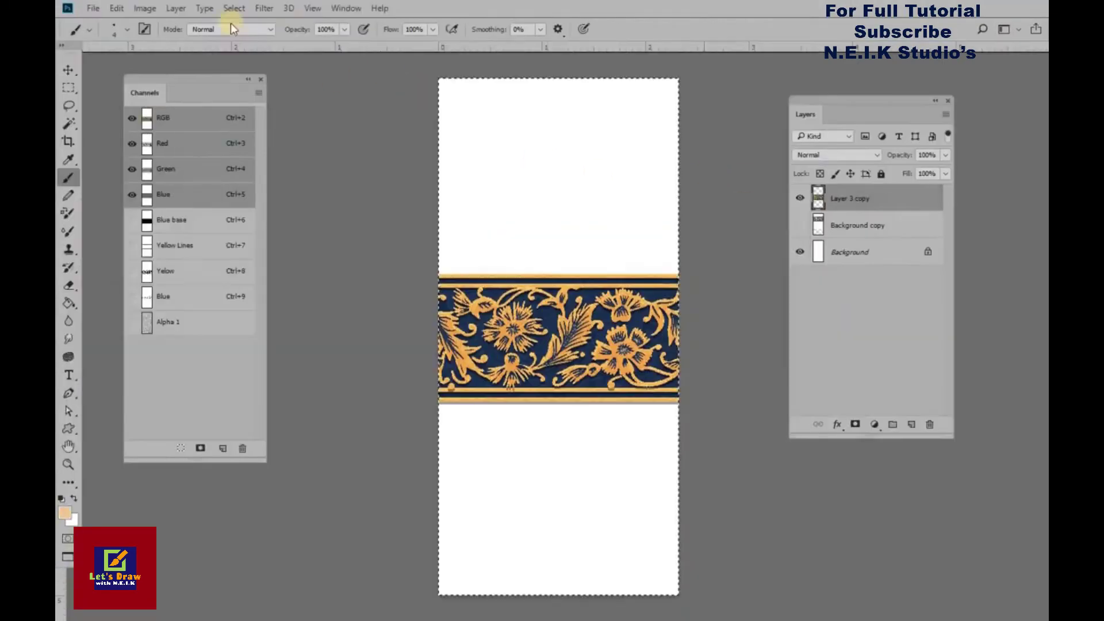
click(380, 8)
Paste the copied border piece into 2.psd as a new layer.
key(f)
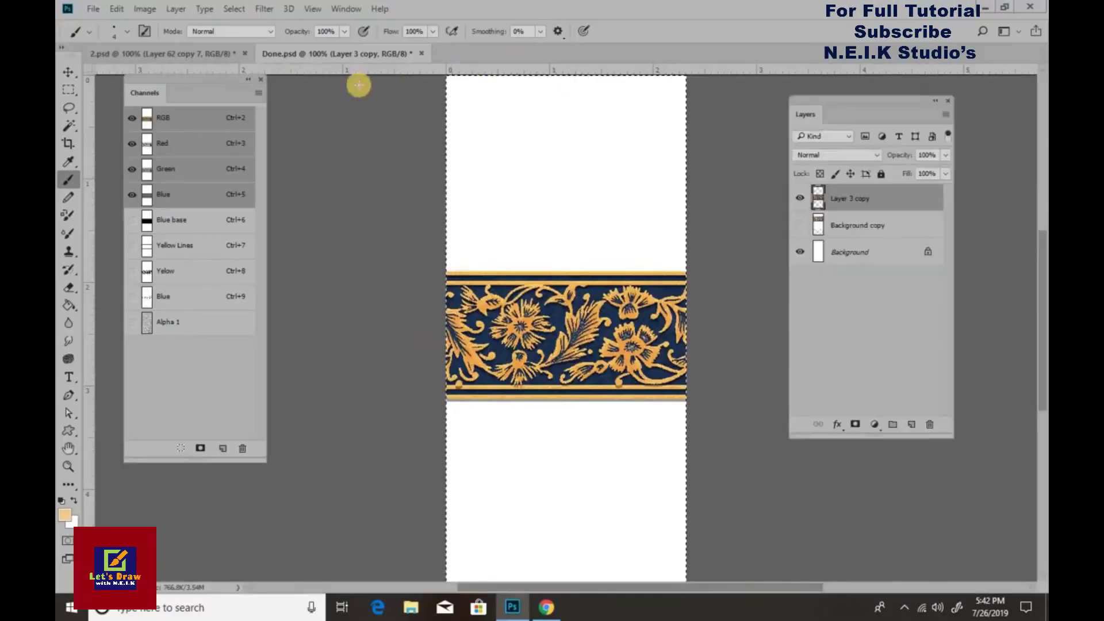
click(198, 74)
scroll(677, 375, down, 3)
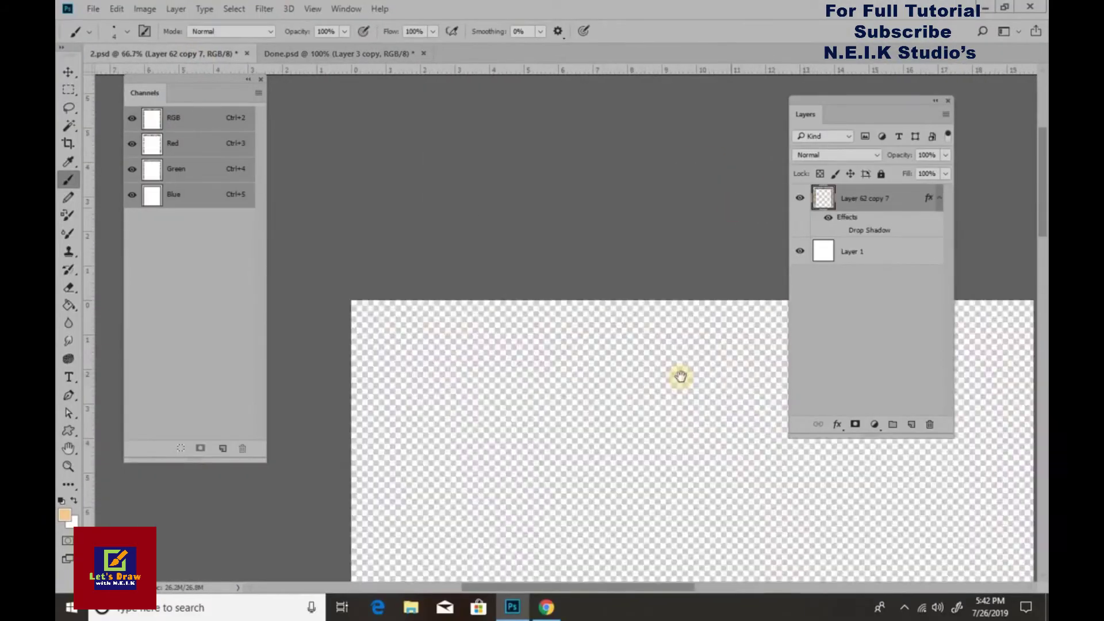
scroll(594, 249, down, 2)
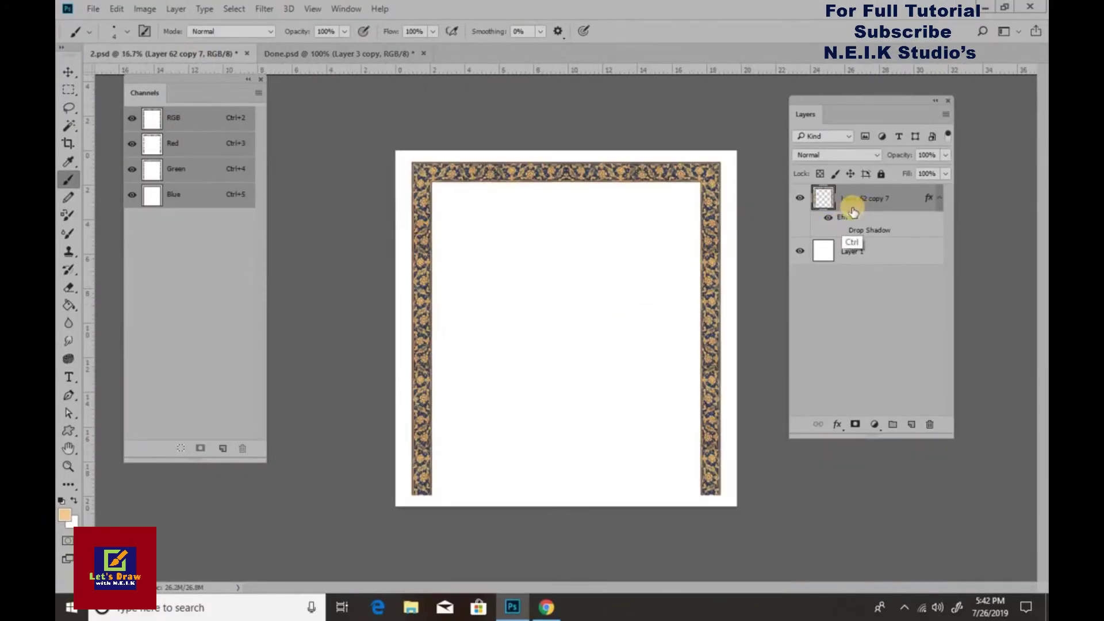
key(ctrl+v)
scroll(607, 163, up, 3)
scroll(606, 163, up, 4)
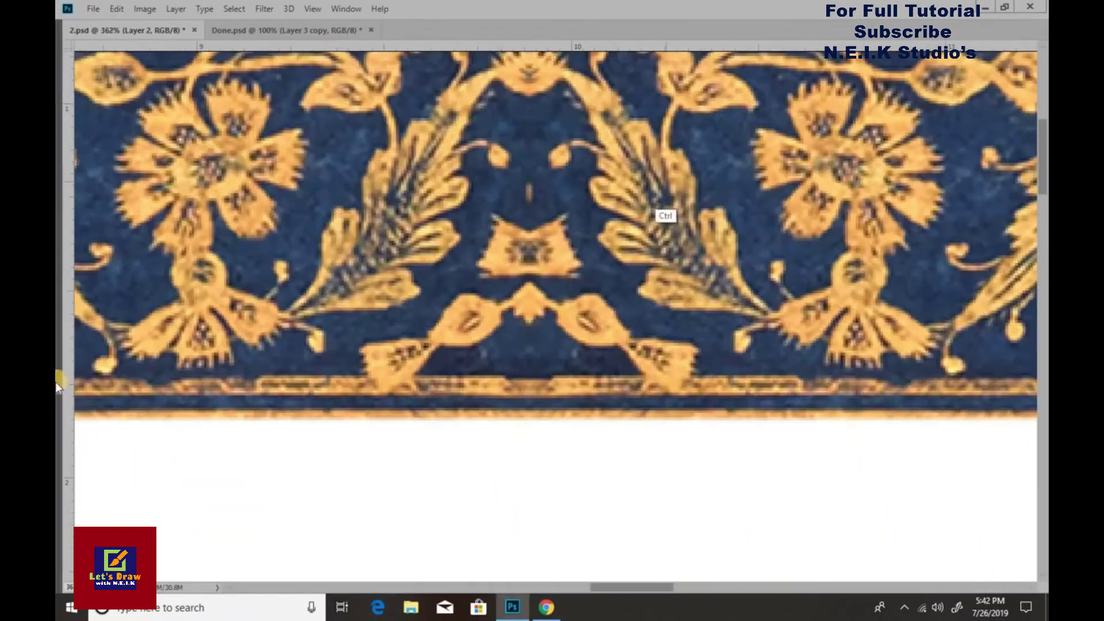
scroll(534, 285, down, 5)
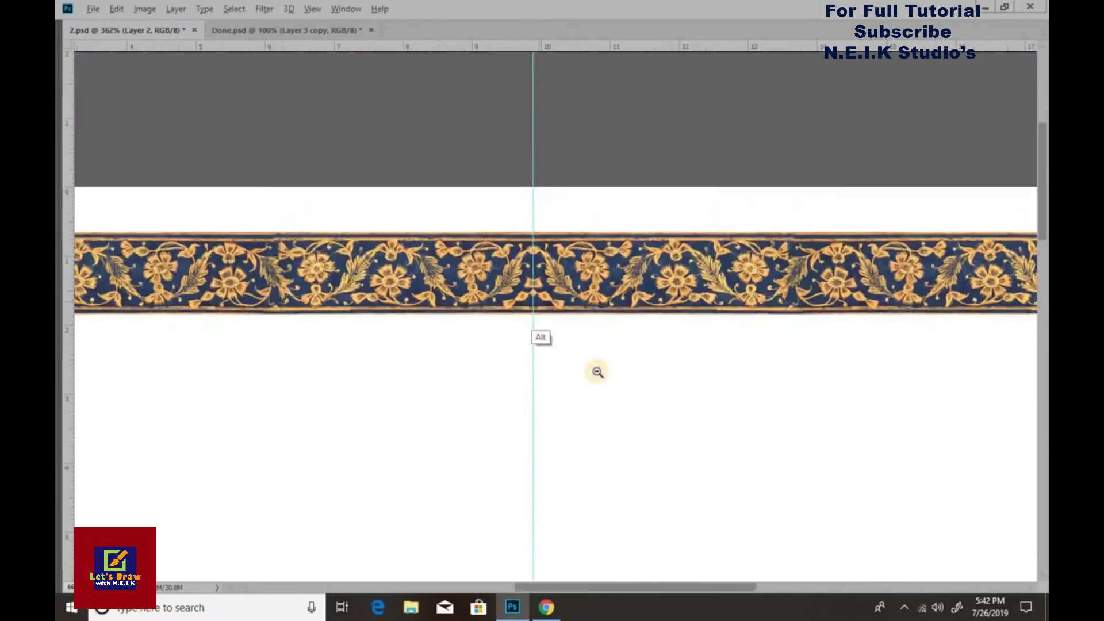
scroll(584, 493, up, 1)
Align pasted Layer 2 exactly over the top band, using 53% opacity to match the pattern.
drag(514, 386, 506, 204)
scroll(620, 208, up, 2)
scroll(620, 208, up, 5)
drag(480, 302, 736, 405)
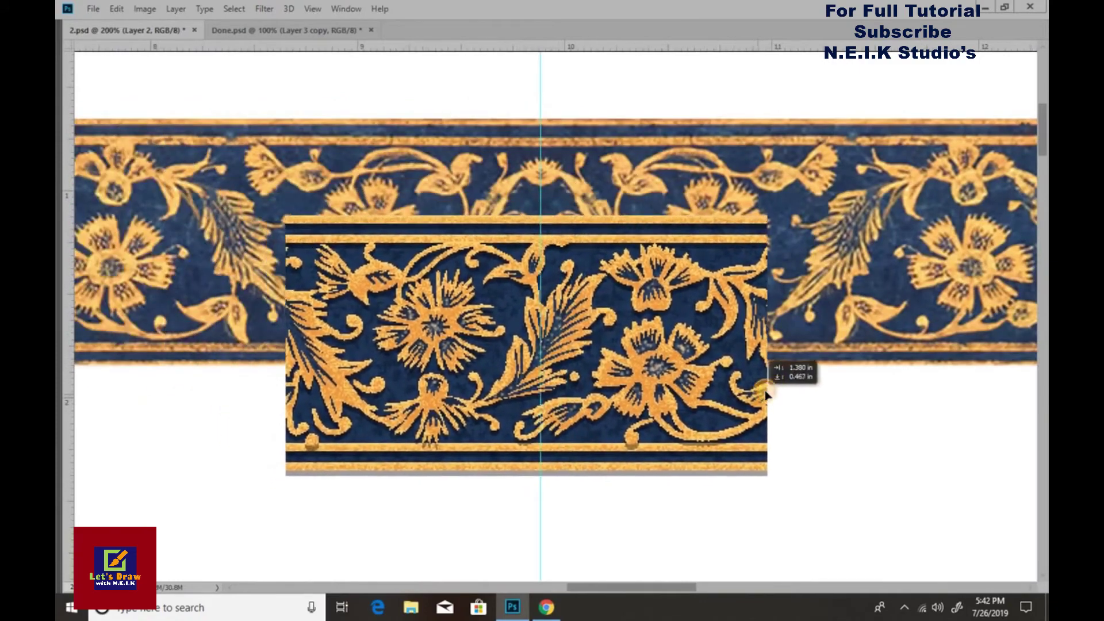
mouse_move(736, 405)
mouse_down()
mouse_move(704, 303)
mouse_move(702, 380)
mouse_up()
key(F7)
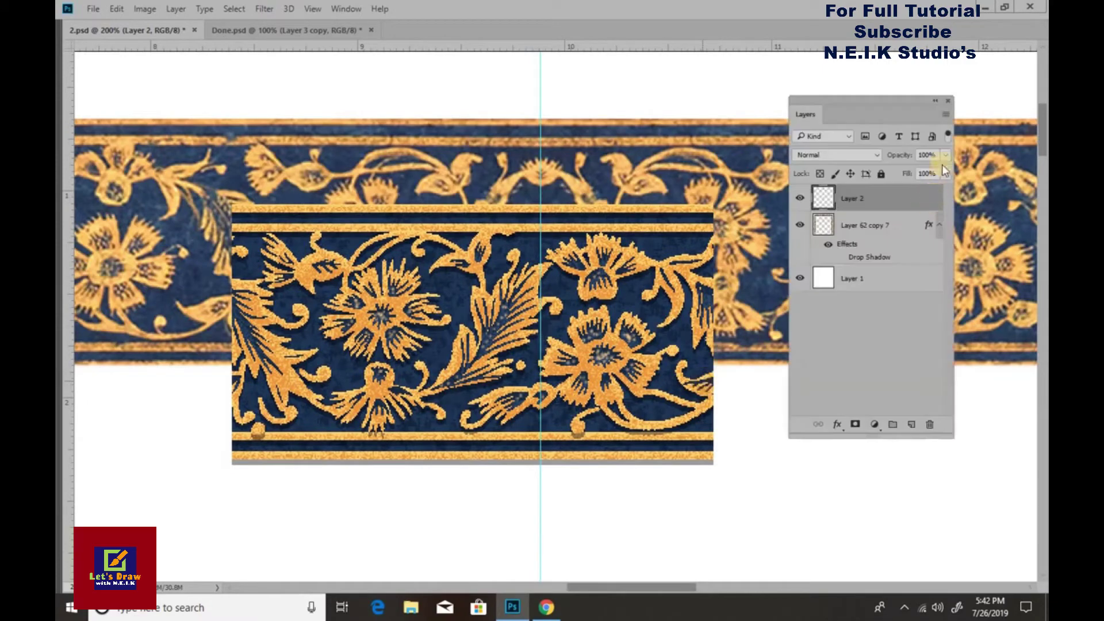
click(945, 155)
drag(917, 173, 913, 175)
drag(642, 344, 609, 259)
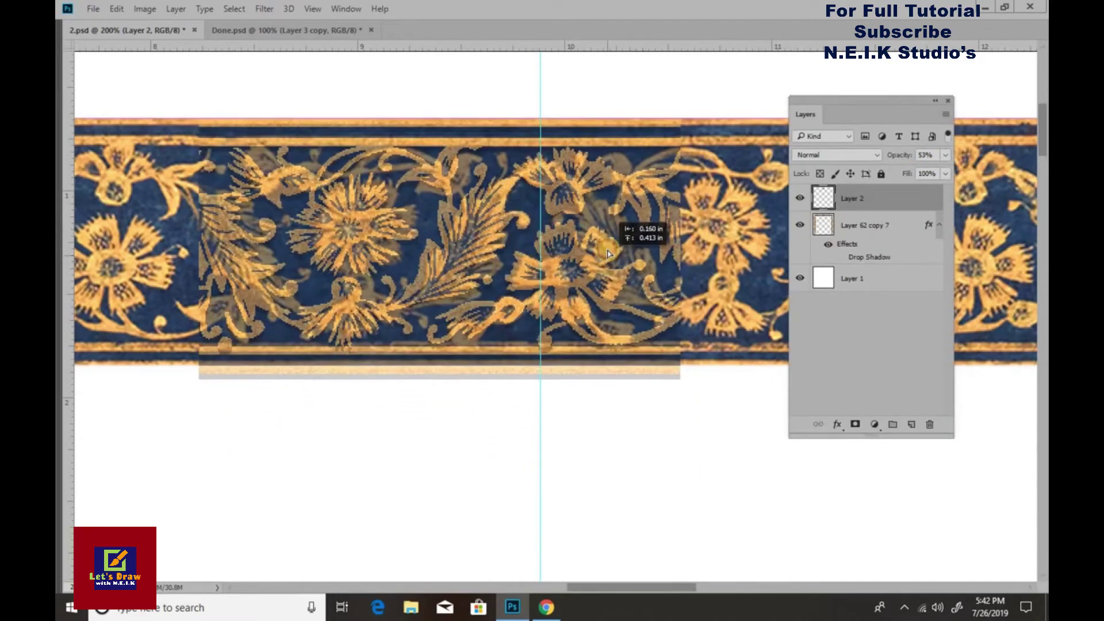
drag(610, 259, 605, 247)
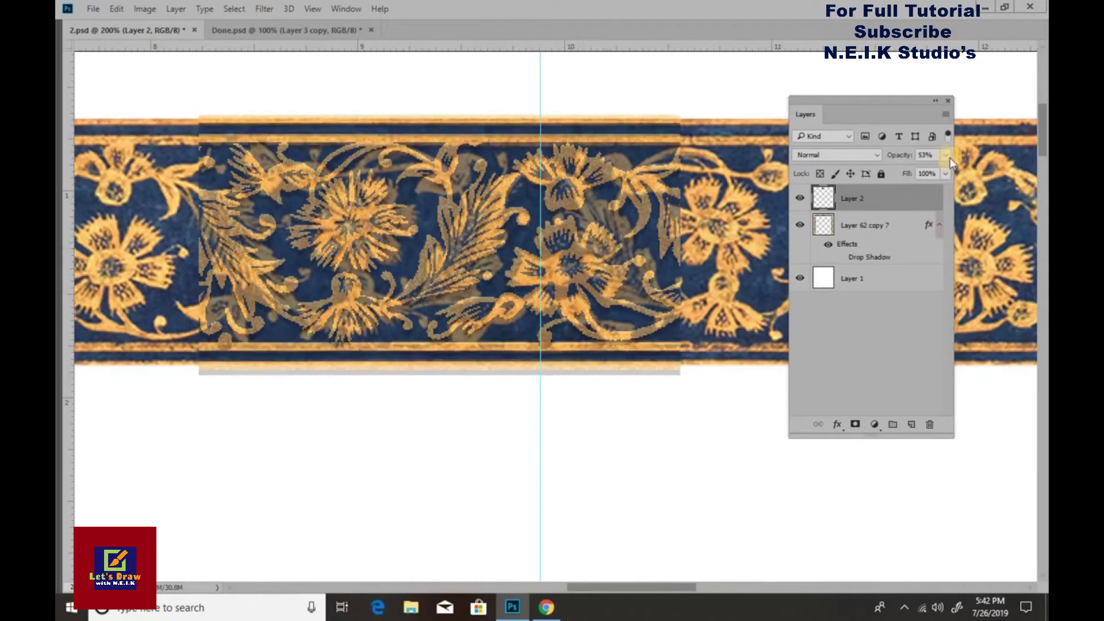
Restore Layer 2 to 100% opacity and drag a first copy of the piece left.
key(0)
alt+click(615, 296)
alt+click(615, 297)
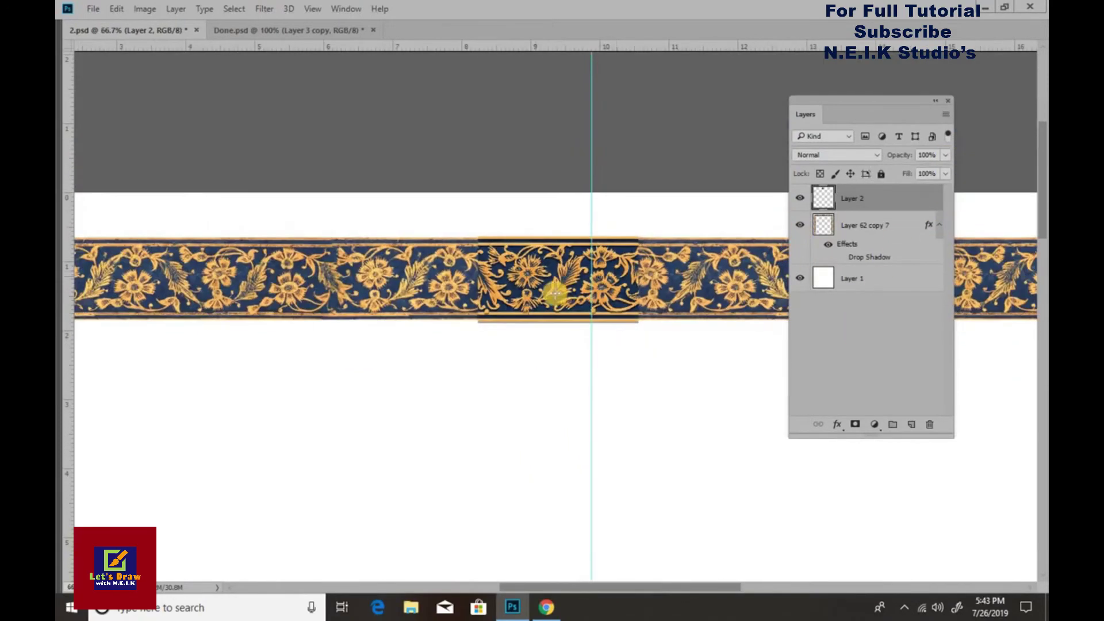
drag(547, 291, 389, 292)
ctrl+click(569, 240)
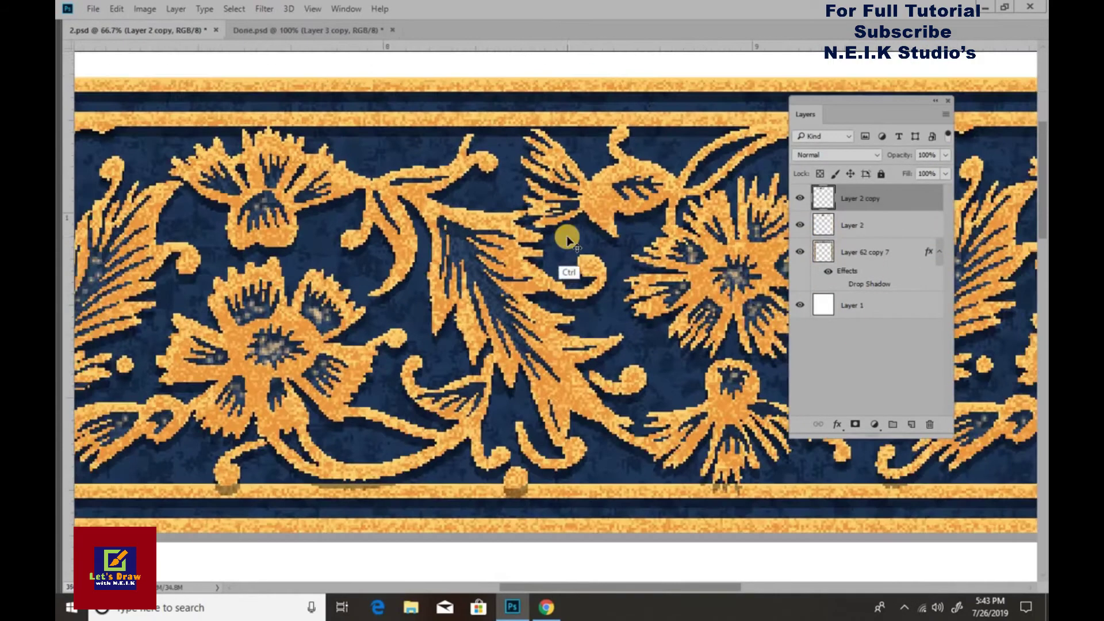
key(Tab)
key(ctrl+minus)
key(ctrl+minus)
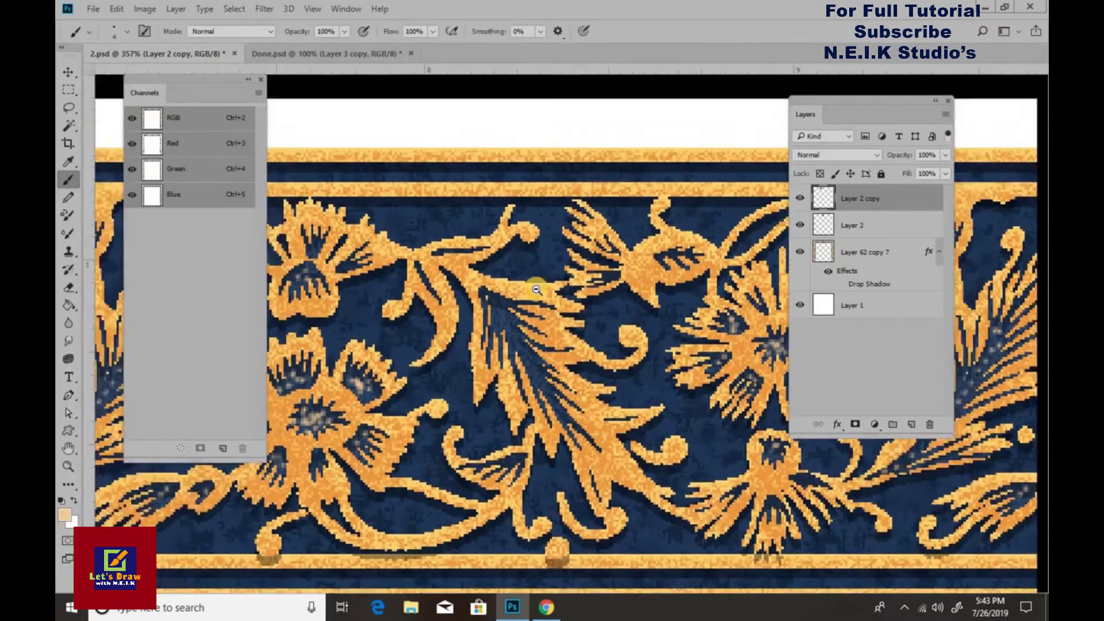
key(ctrl+minus)
key(ctrl+minus)
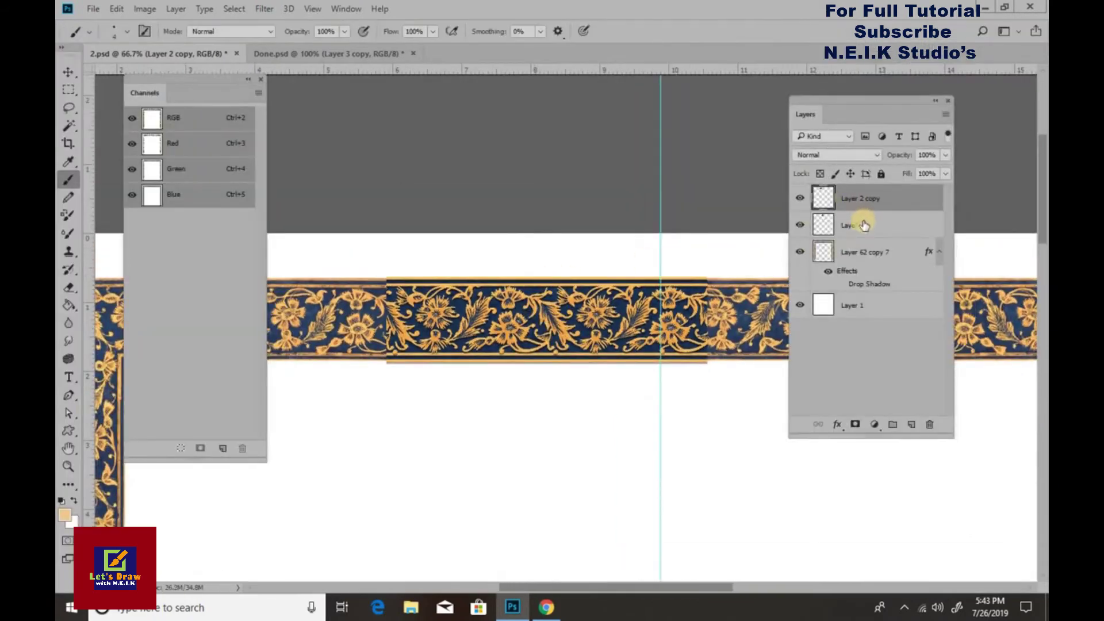
Slide more copies left along the band, nudge them to close gaps, and merge.
click(869, 206)
key(Tab)
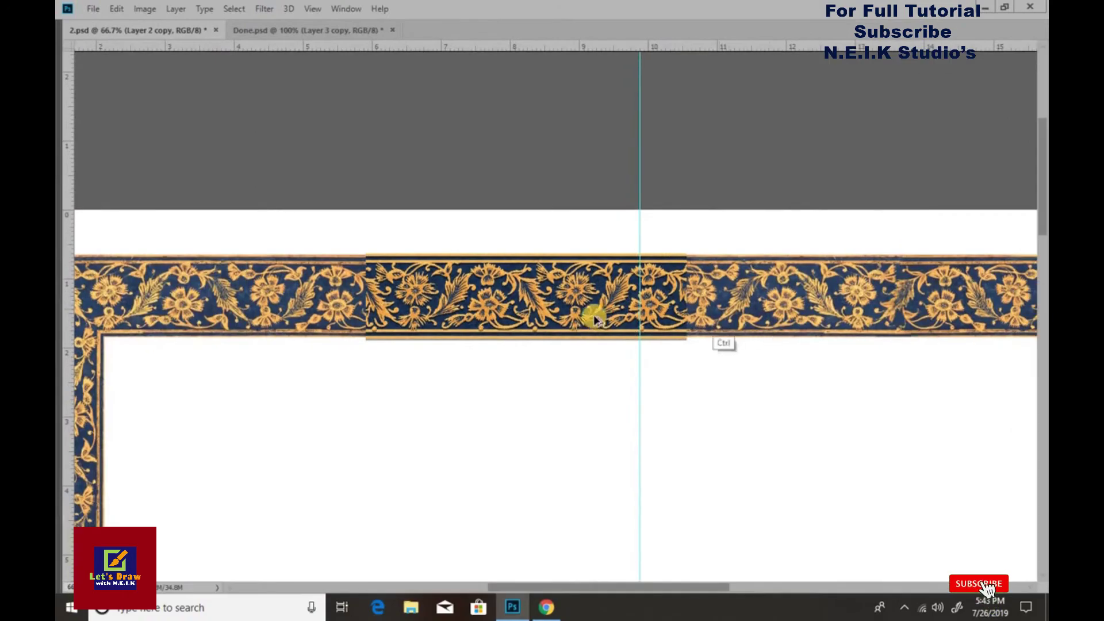
drag(591, 313, 274, 297)
key(Tab)
drag(389, 297, 450, 257)
key(Tab)
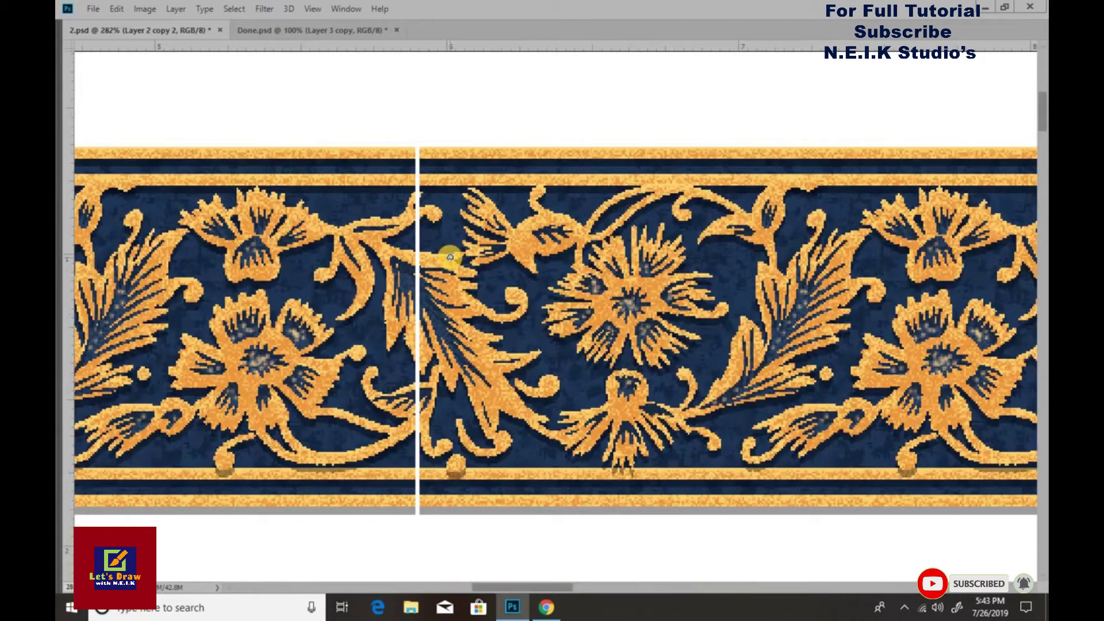
click(175, 9)
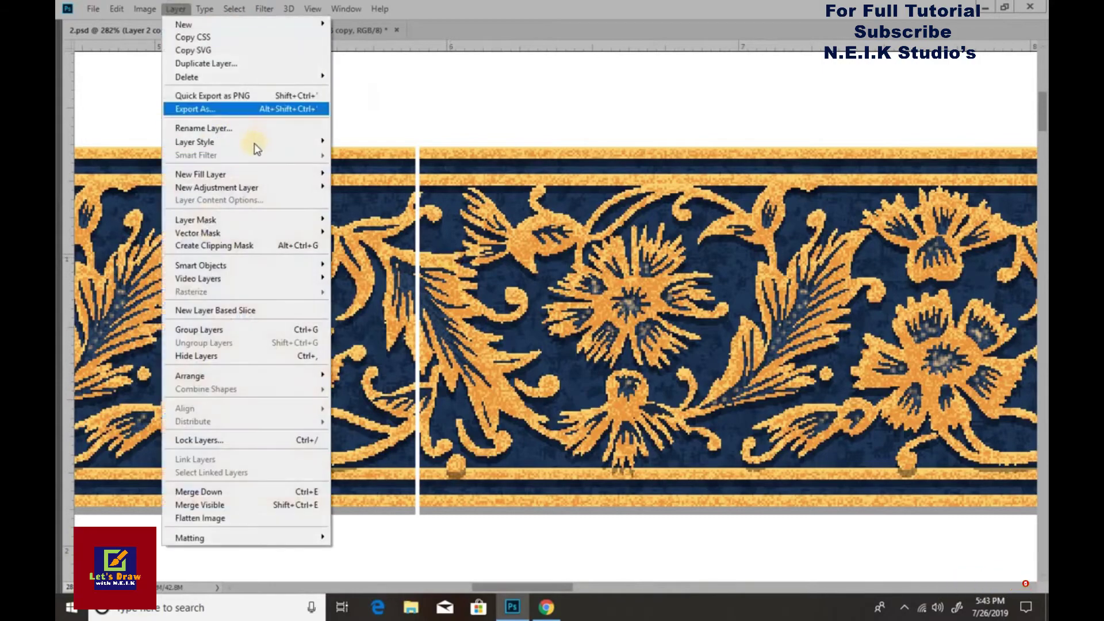
key(Escape)
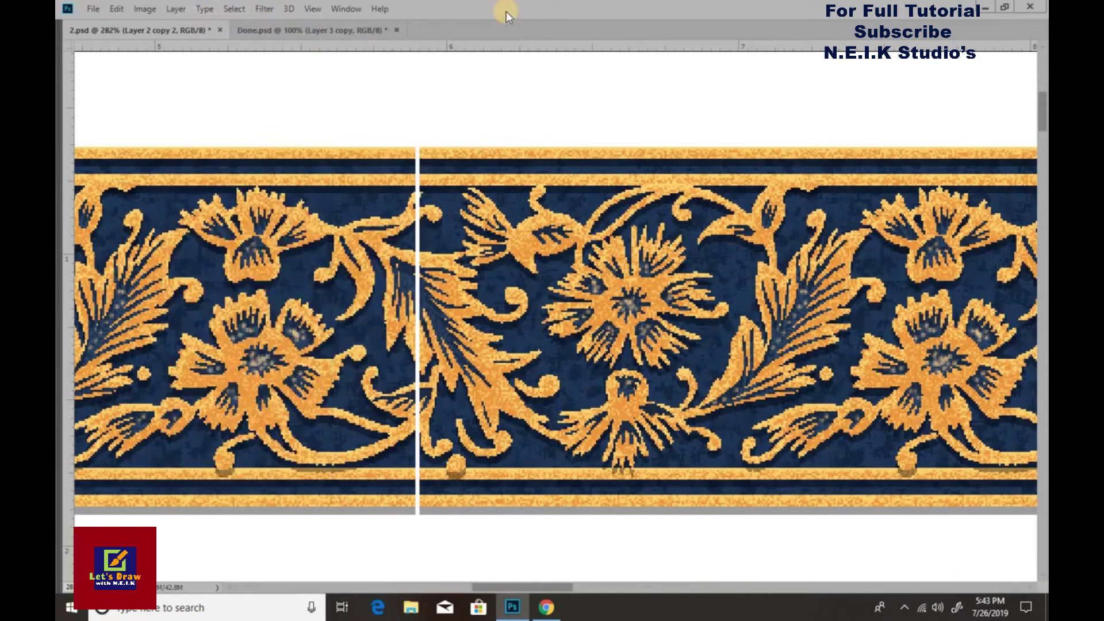
key(Right)
key(Right)
key(Right)
key(ctrl+e)
Extend the new strip to the left frame corner with another copy.
scroll(460, 276, down, 4)
scroll(460, 276, down, 5)
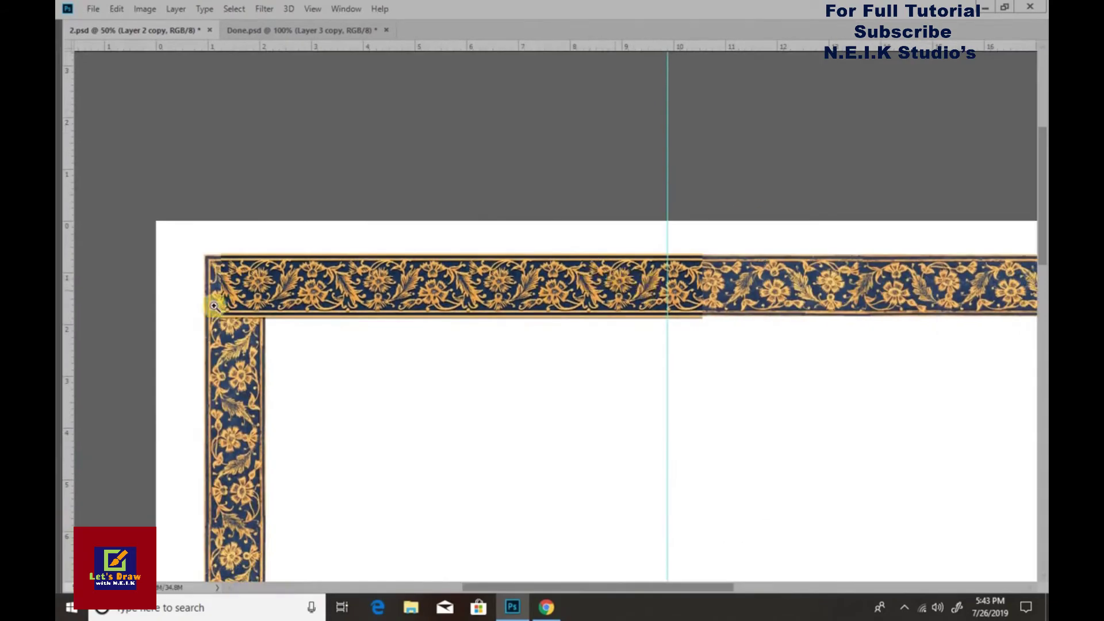
scroll(214, 306, up, 2)
scroll(401, 279, down, 2)
mouse_move(566, 283)
mouse_down()
mouse_move(288, 288)
mouse_move(316, 278)
mouse_up()
scroll(408, 251, up, 3)
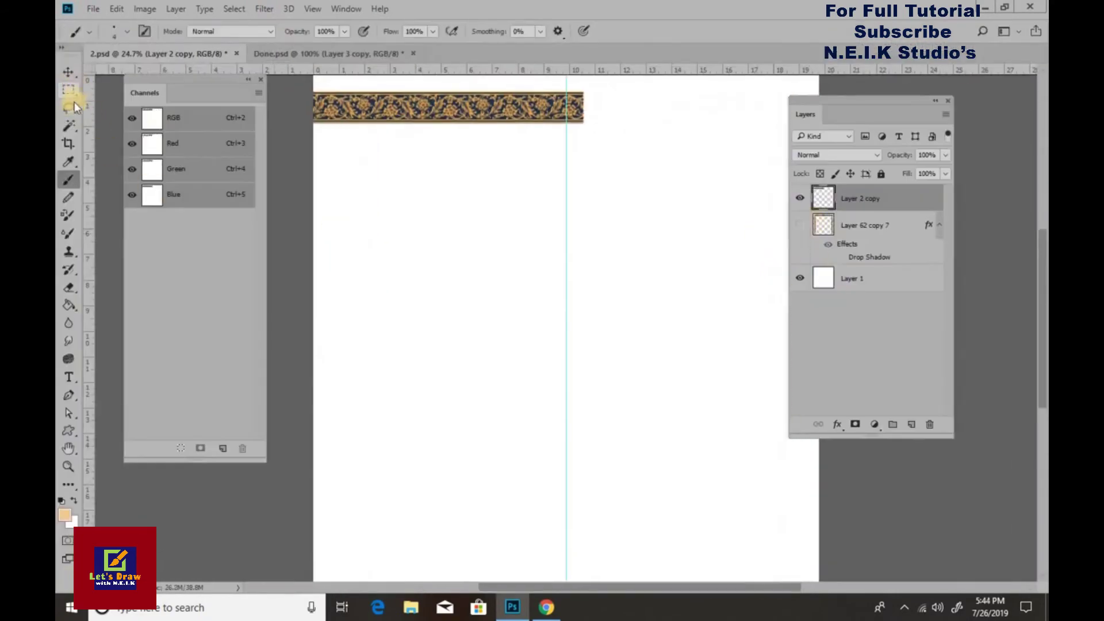
Draw a 45° Polygonal Lasso selection at the strip's left corner.
click(122, 121)
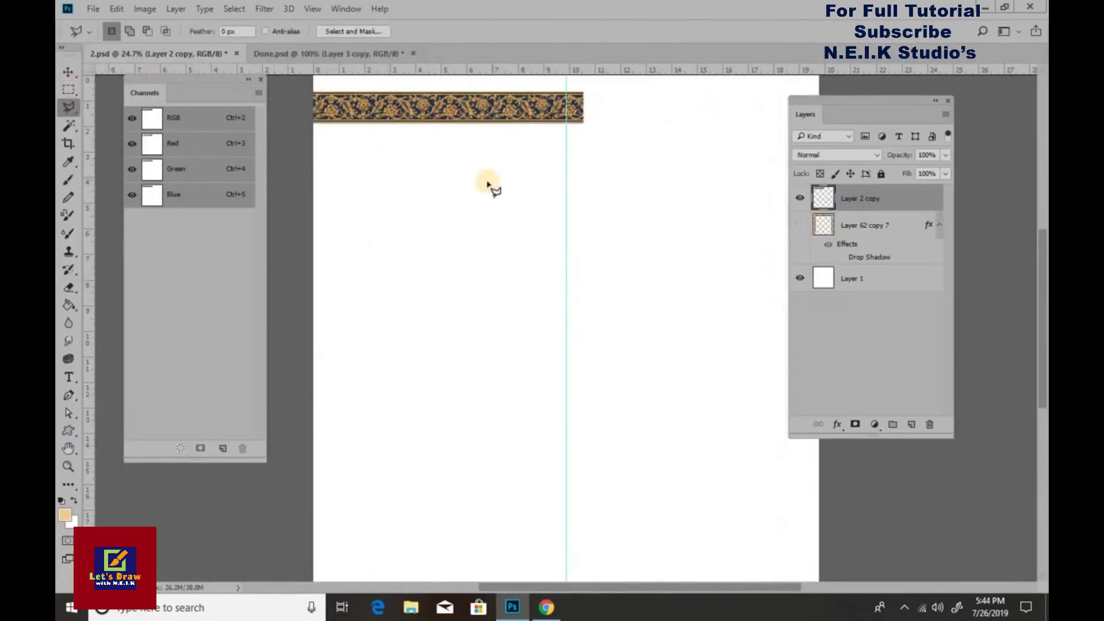
click(799, 226)
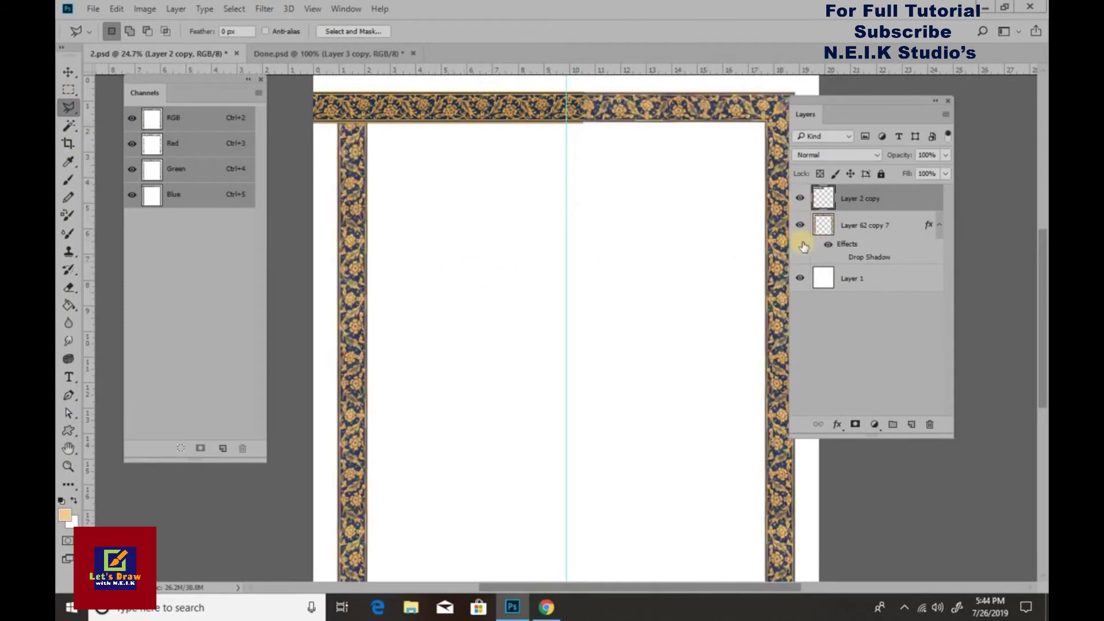
click(799, 198)
click(868, 225)
key(shift)
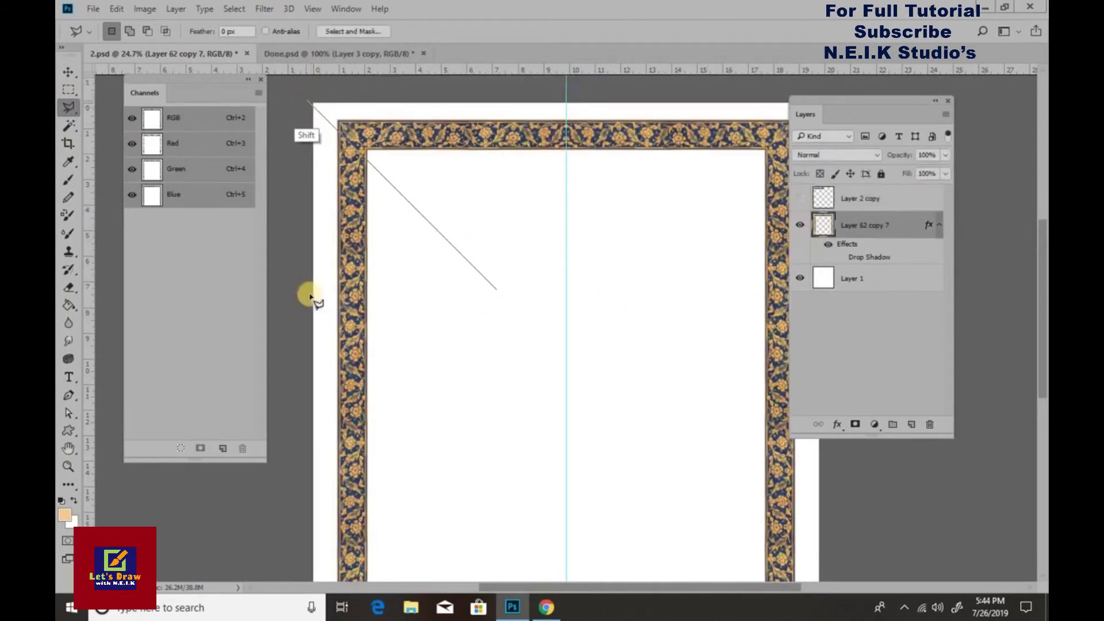
scroll(338, 117, up, 5)
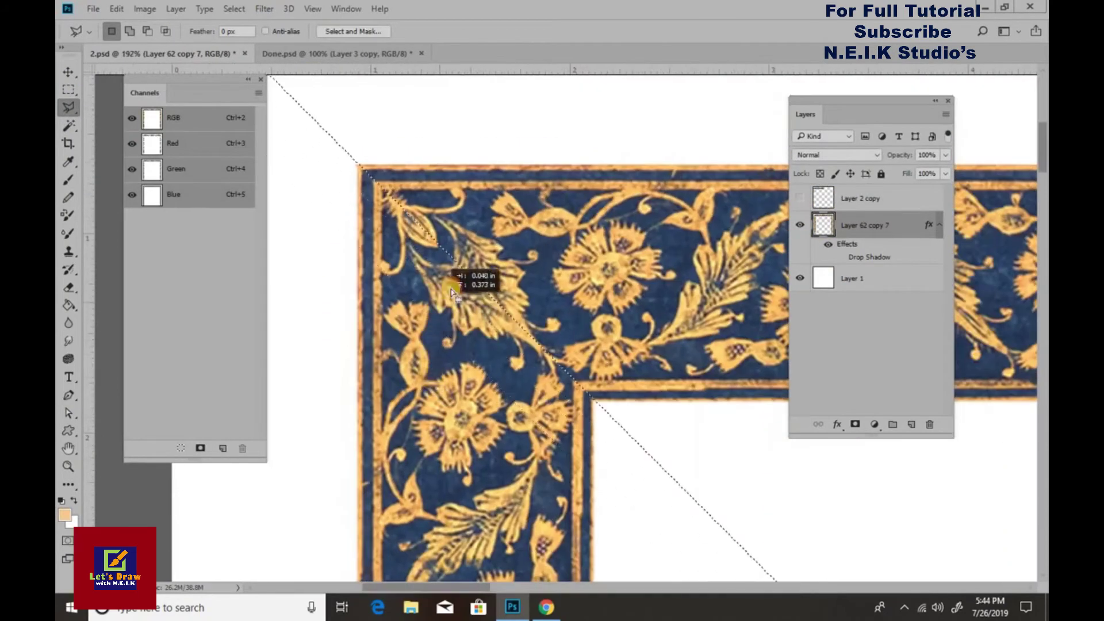
scroll(578, 418, up, 5)
double_click(578, 391)
key(ctrl+0)
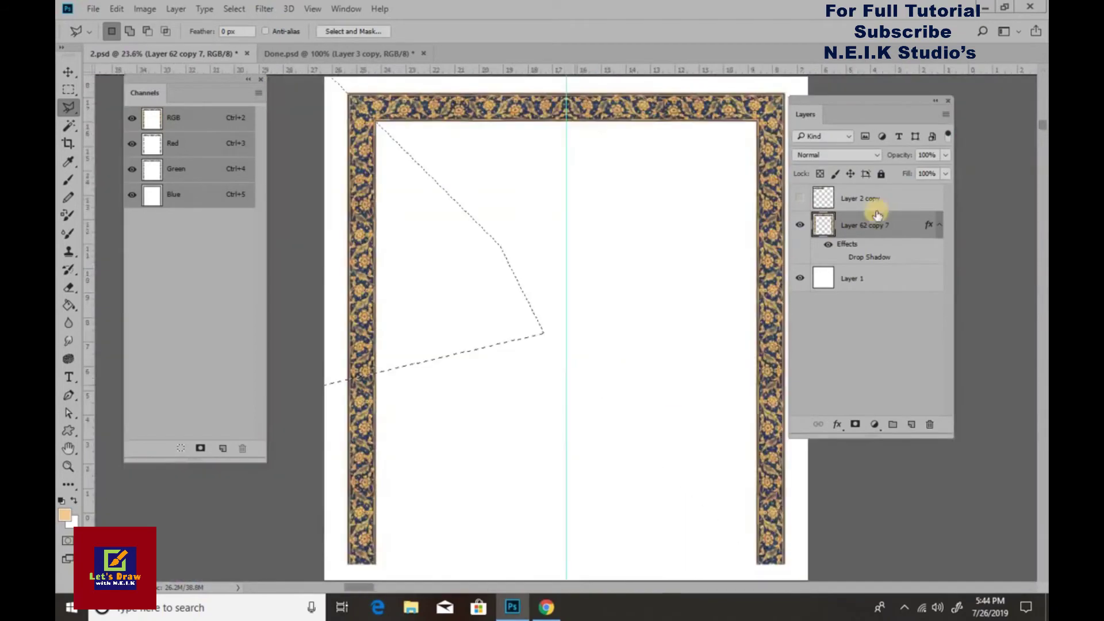
Cut the mitre from the new top strip and duplicate the strip just below it.
click(869, 198)
click(799, 198)
click(799, 224)
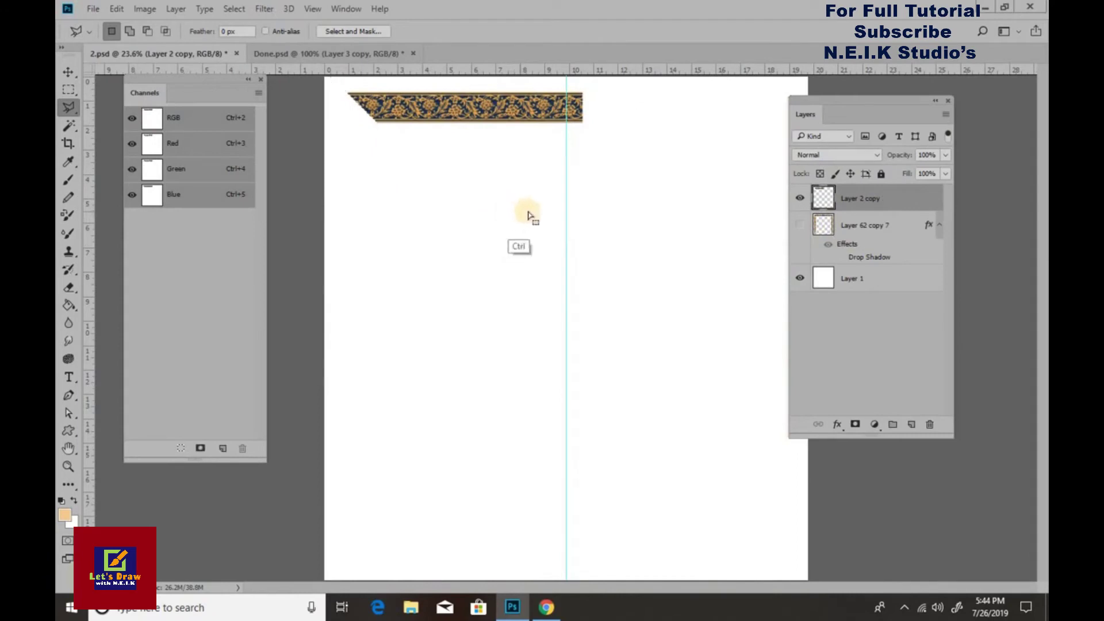
click(138, 8)
click(824, 226)
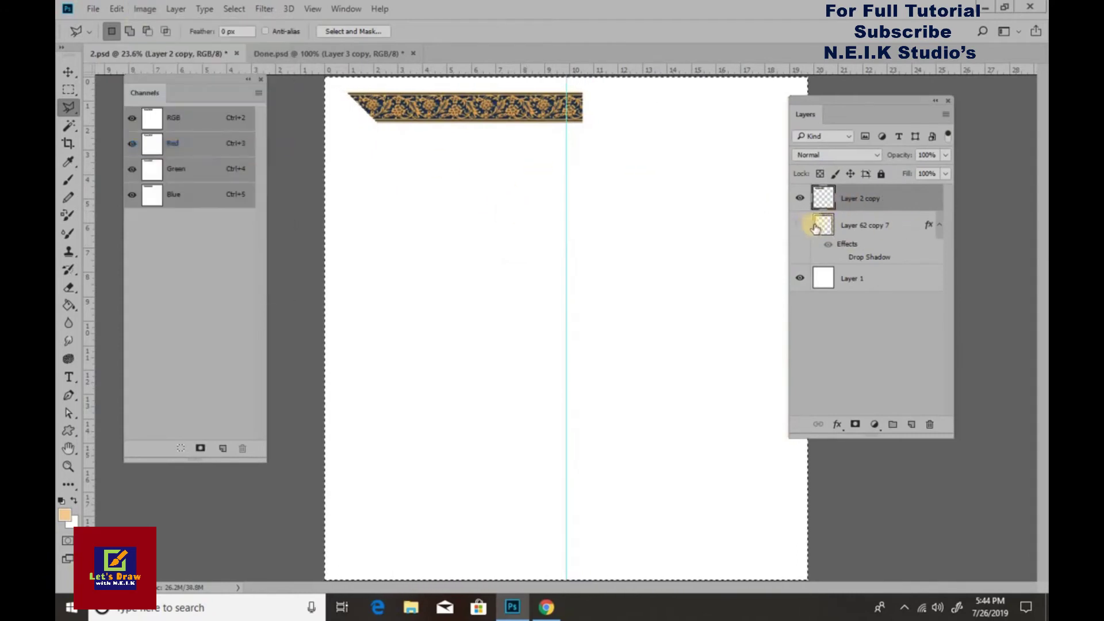
drag(422, 111, 421, 139)
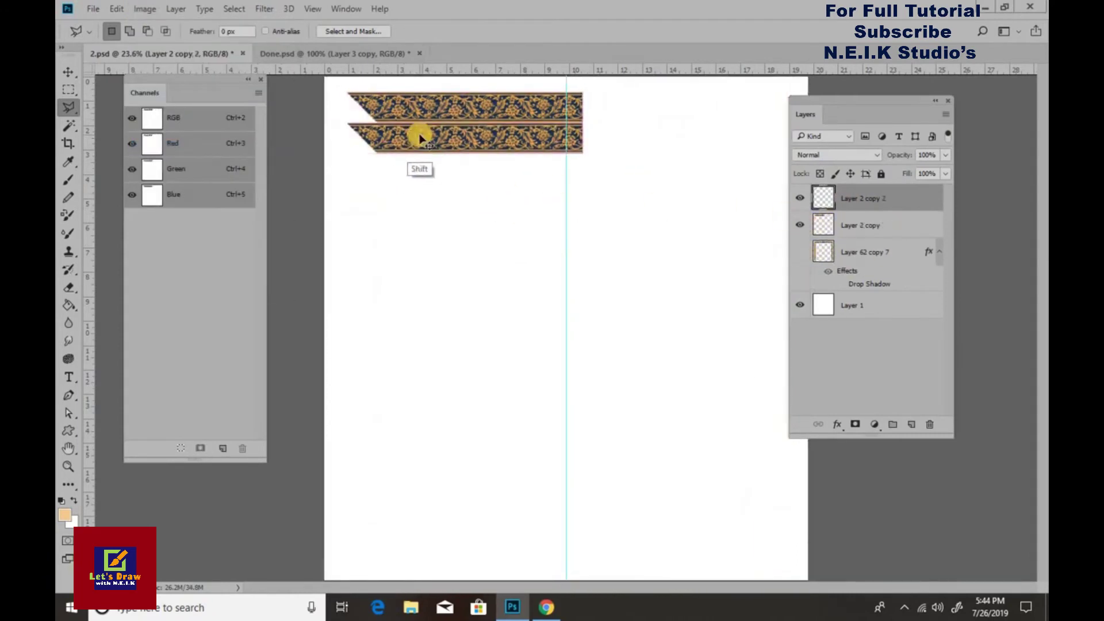
Flip the lower strip, rotate it 90° to vertical, and place it at the mitred corner.
key(ctrl+t)
right_click(409, 185)
click(464, 396)
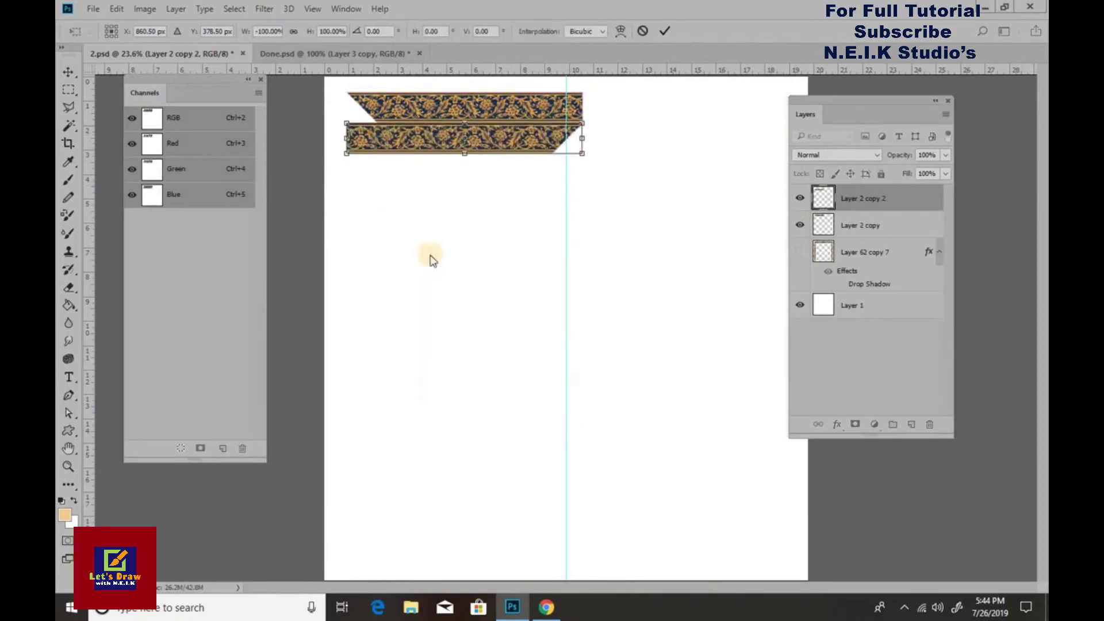
right_click(429, 253)
click(489, 434)
key(Return)
key(l)
drag(354, 190, 350, 189)
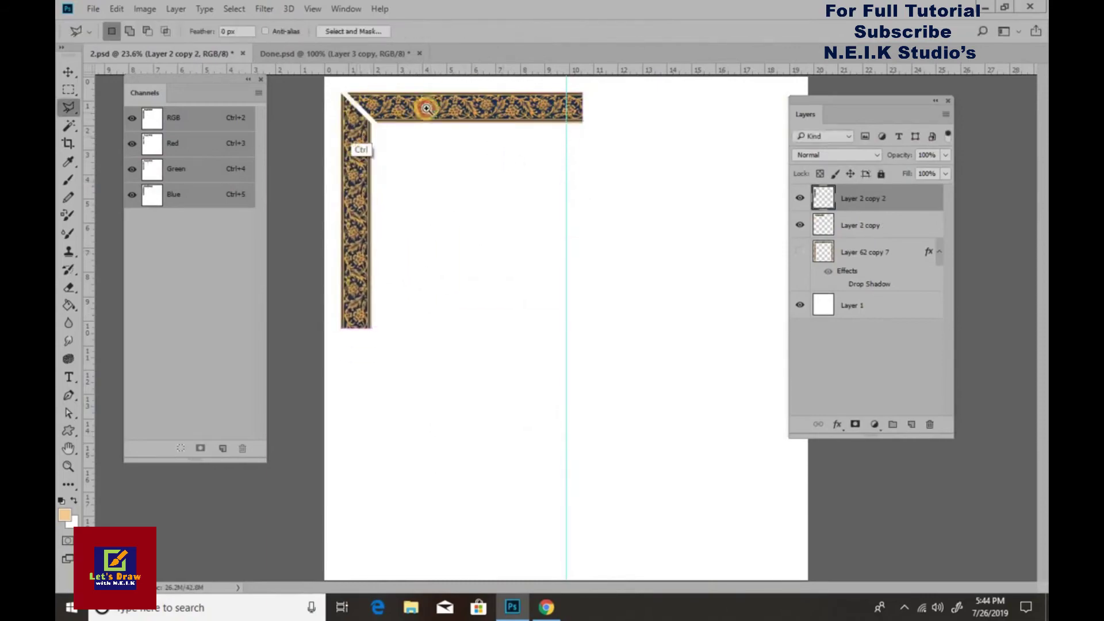
Fine-tune the vertical strip against the corner and merge it into the border.
scroll(351, 98, up, 10)
drag(460, 202, 470, 247)
scroll(471, 248, down, 10)
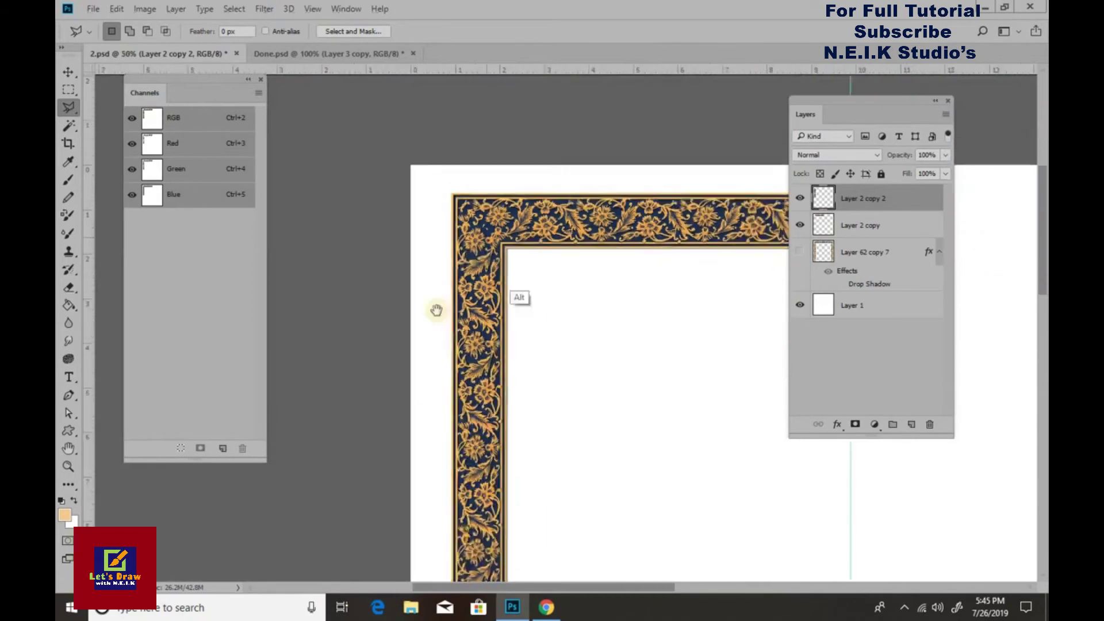
scroll(434, 308, up, 2)
key(ctrl+e)
Extend the left border down with a copy aligned at 50% opacity.
mouse_move(436, 184)
mouse_down()
mouse_move(419, 212)
mouse_move(419, 414)
mouse_up()
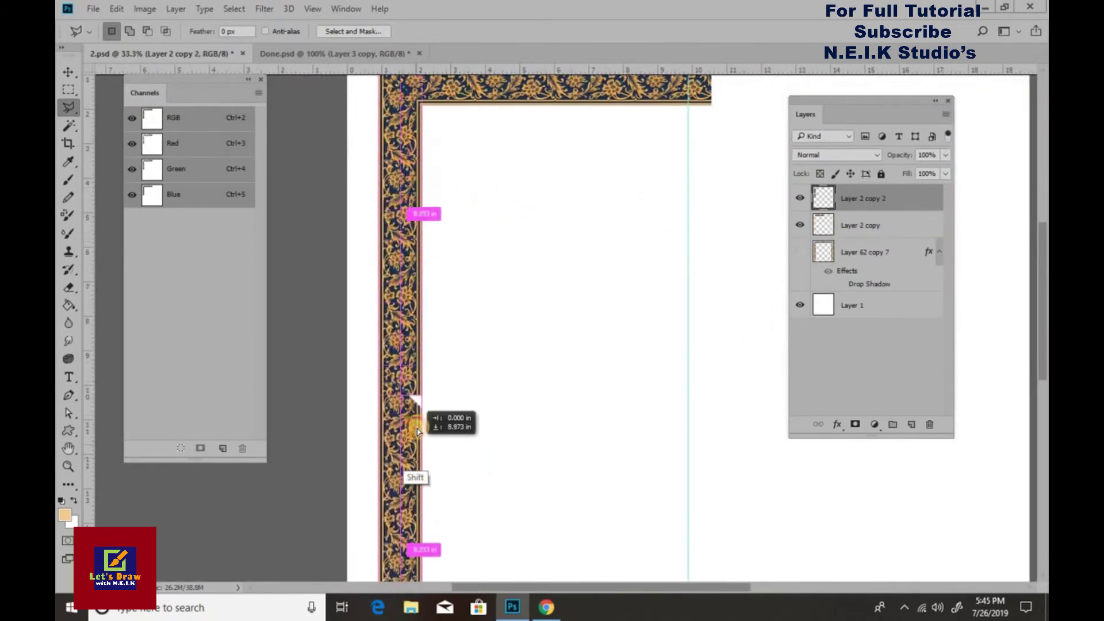
key(5)
scroll(414, 408, up, 10)
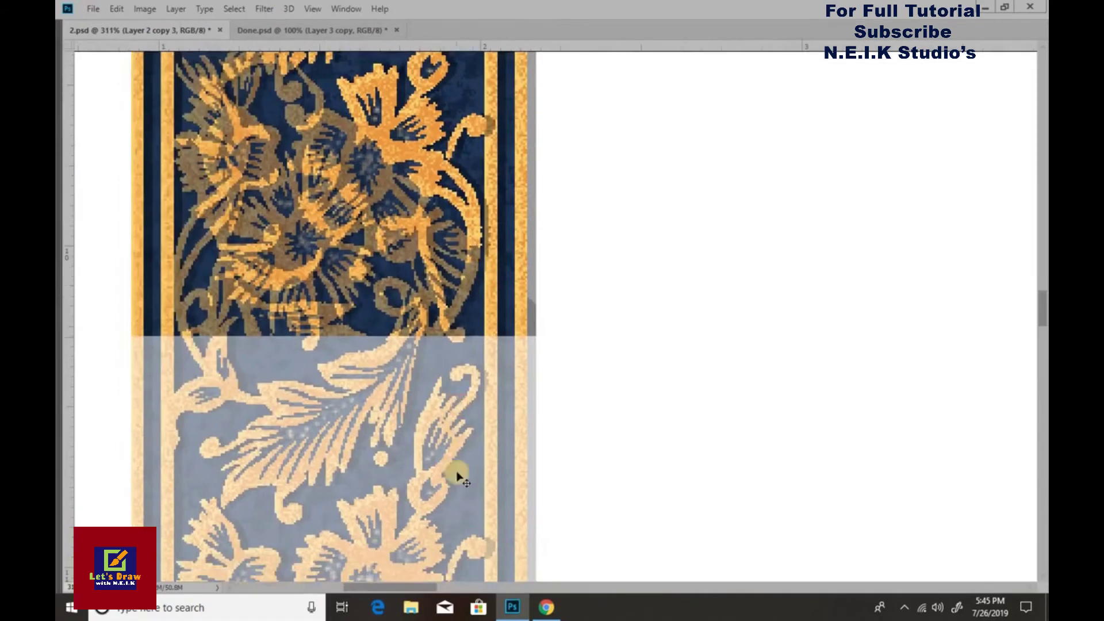
drag(456, 473, 477, 69)
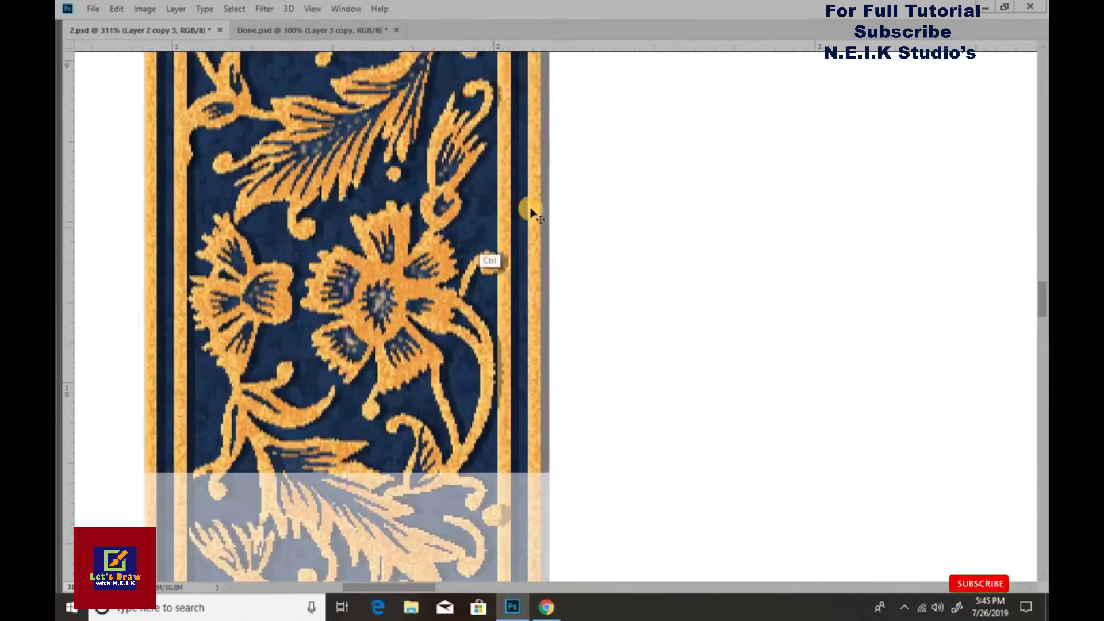
scroll(528, 212, up, 3)
scroll(537, 215, down, 10)
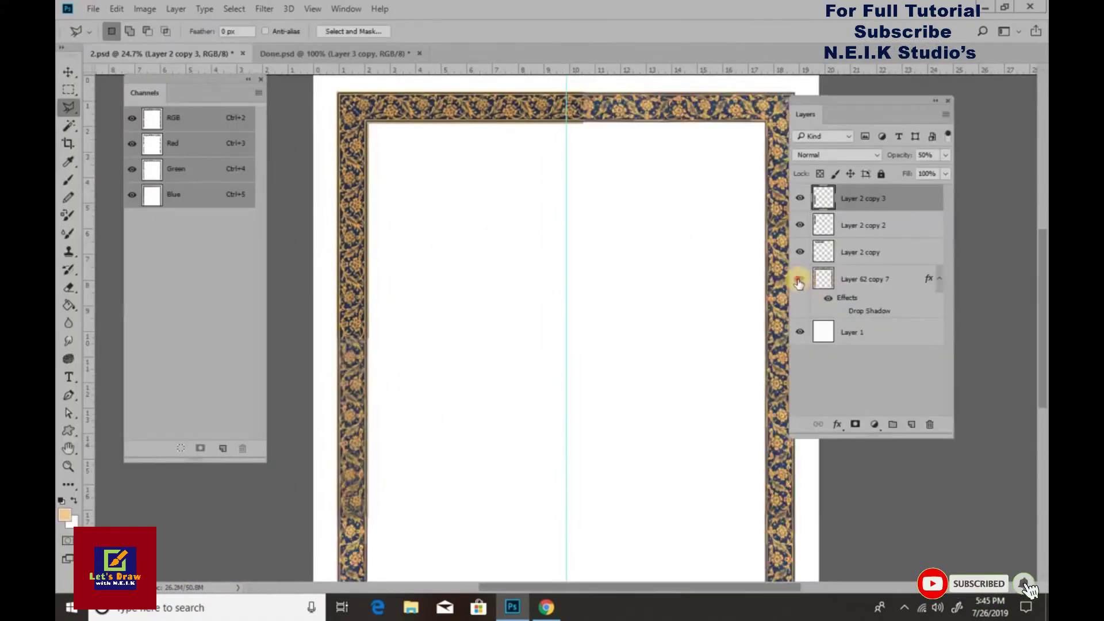
Add another strip copy lower on the left side and merge it in.
drag(422, 337, 425, 449)
scroll(515, 360, up, 5)
drag(460, 414, 475, 301)
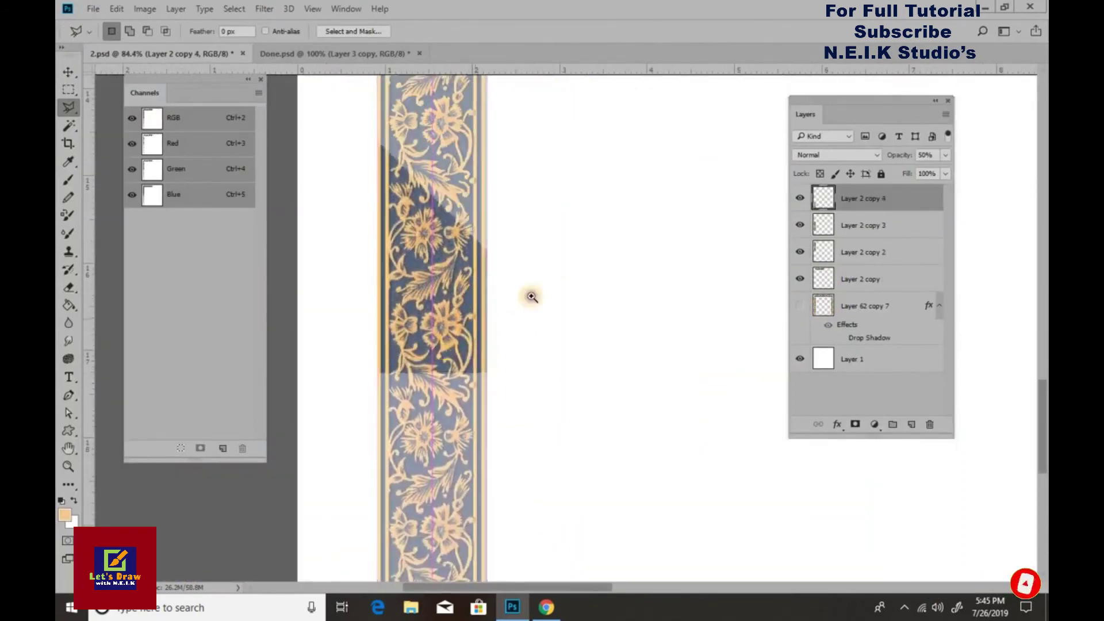
scroll(542, 308, up, 8)
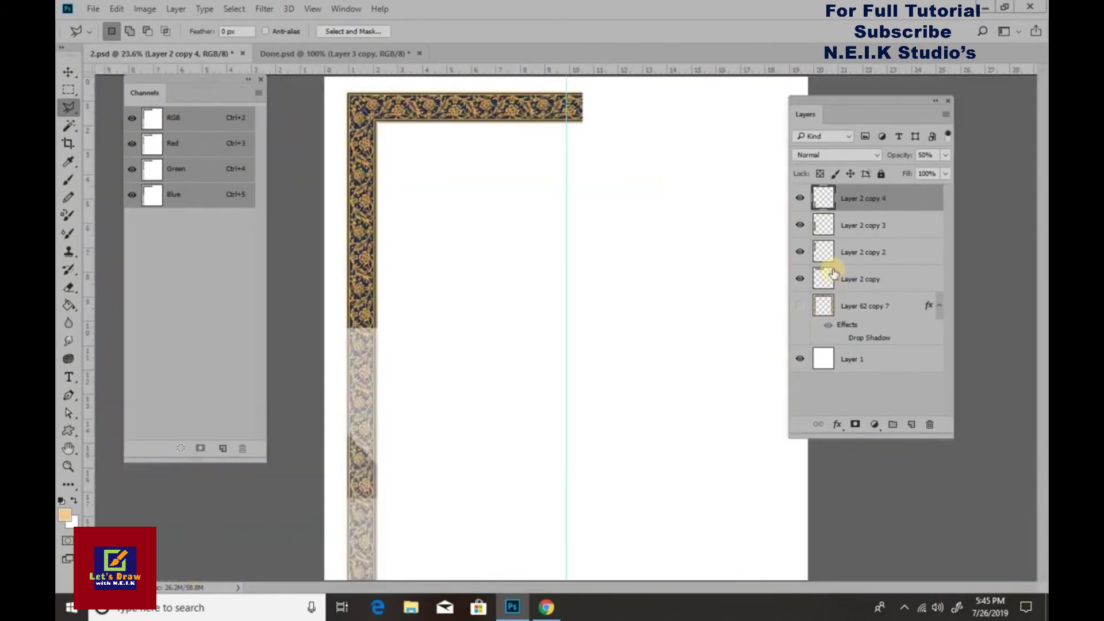
key(ctrl+e)
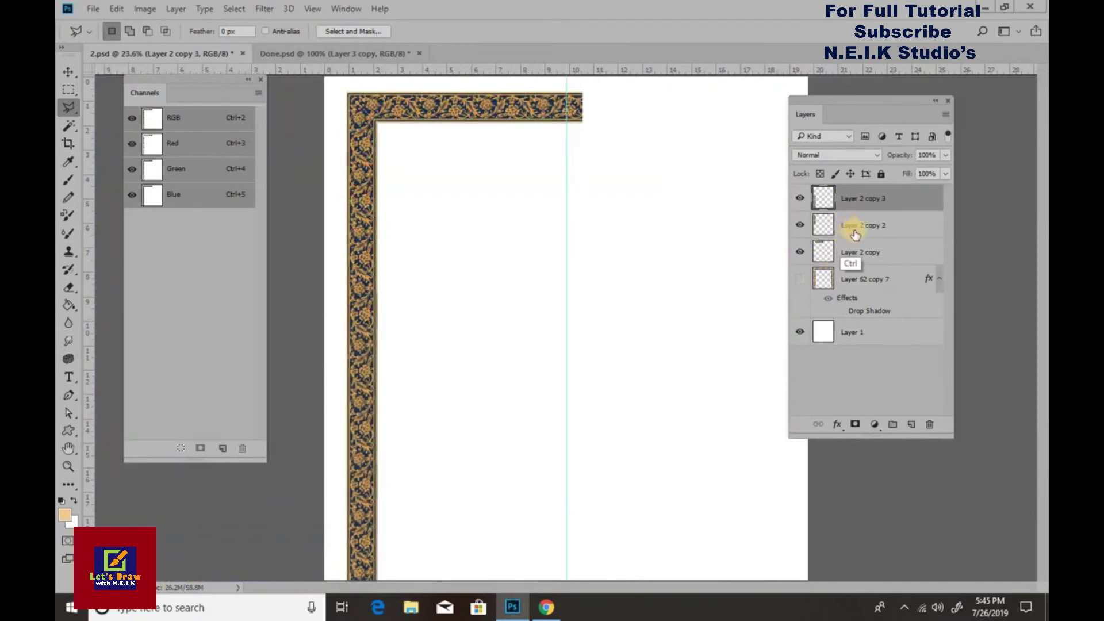
Erase the L-shaped border's top strip beyond the centre guide.
click(816, 215)
key(Tab)
key(ctrl+a)
drag(448, 182, 685, 184)
key(Delete)
Duplicate the L-shaped border, flip it horizontally, and move it to the right side.
key(ctrl+alt+t)
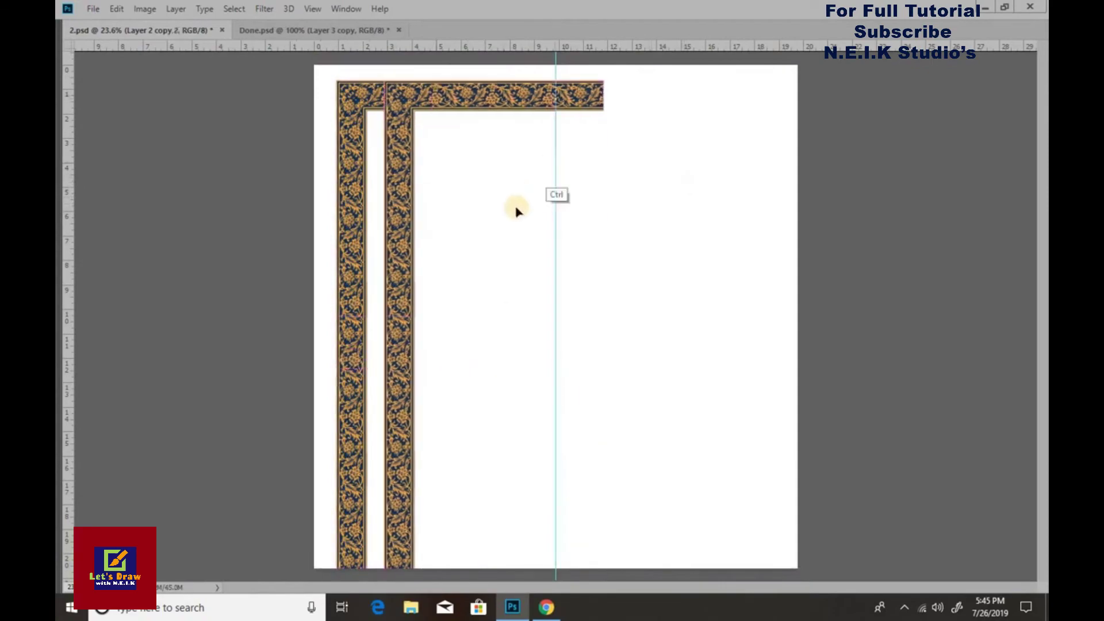
right_click(517, 217)
click(567, 419)
drag(611, 111, 765, 105)
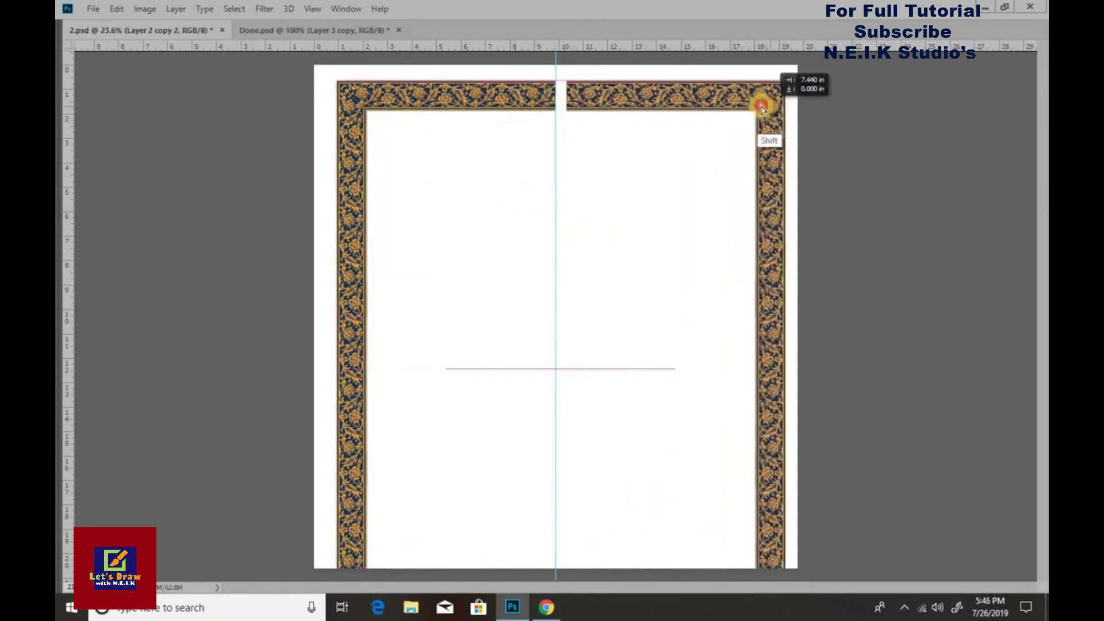
scroll(715, 99, up, 10)
Merge the mirrored half into the border and reposition the ornamental band.
key(ctrl+e)
scroll(717, 103, down, 10)
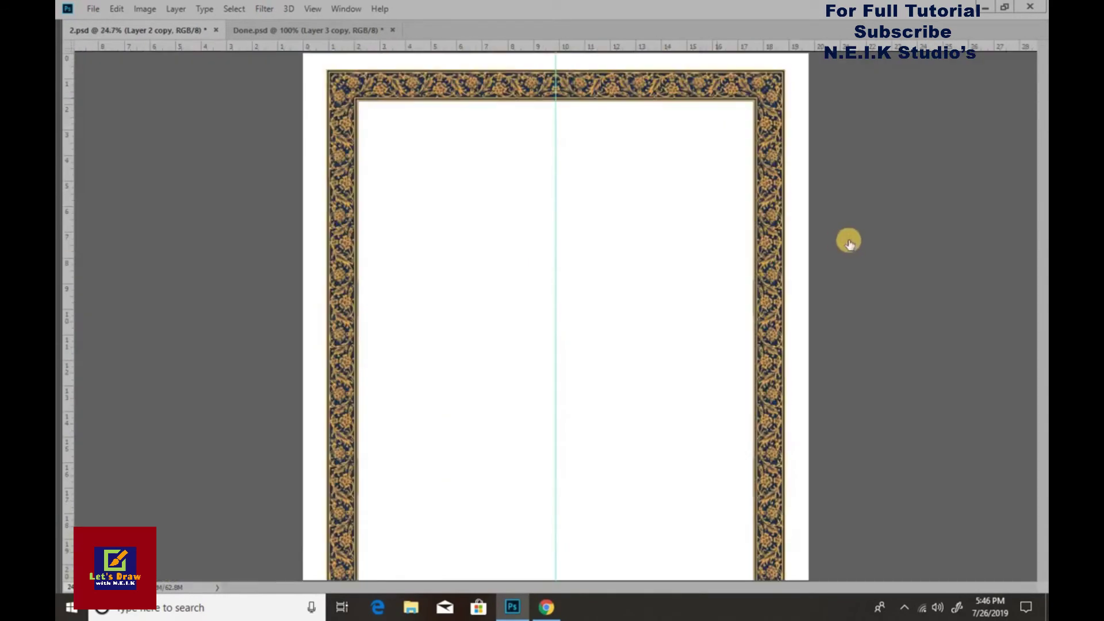
key(Tab)
key(alt+bracketleft)
key(ctrl+t)
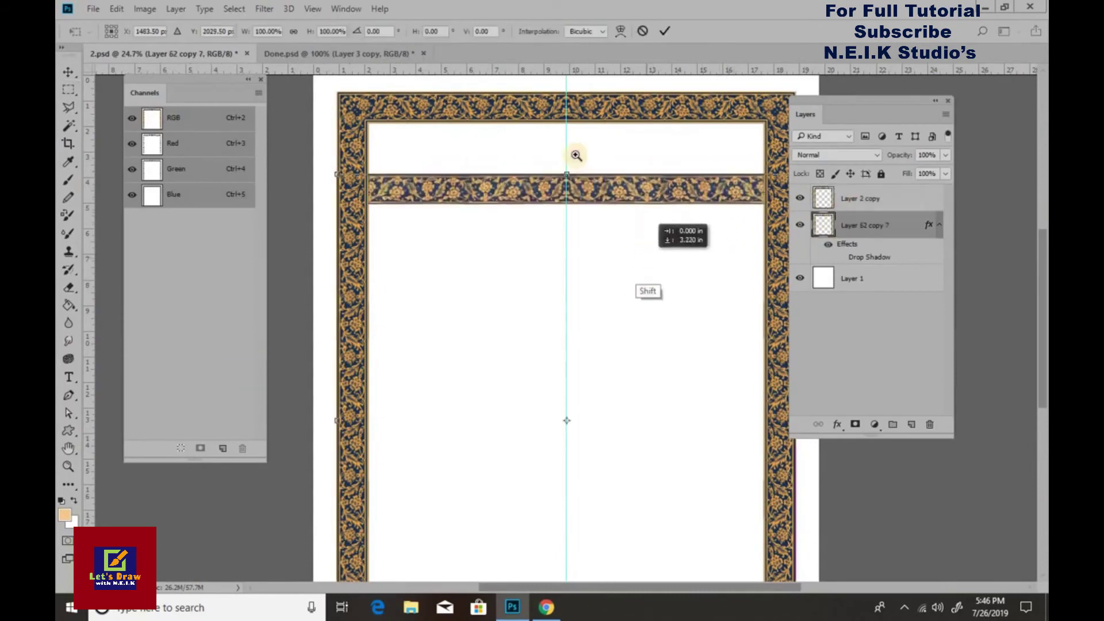
scroll(638, 207, up, 5)
key(ctrl)
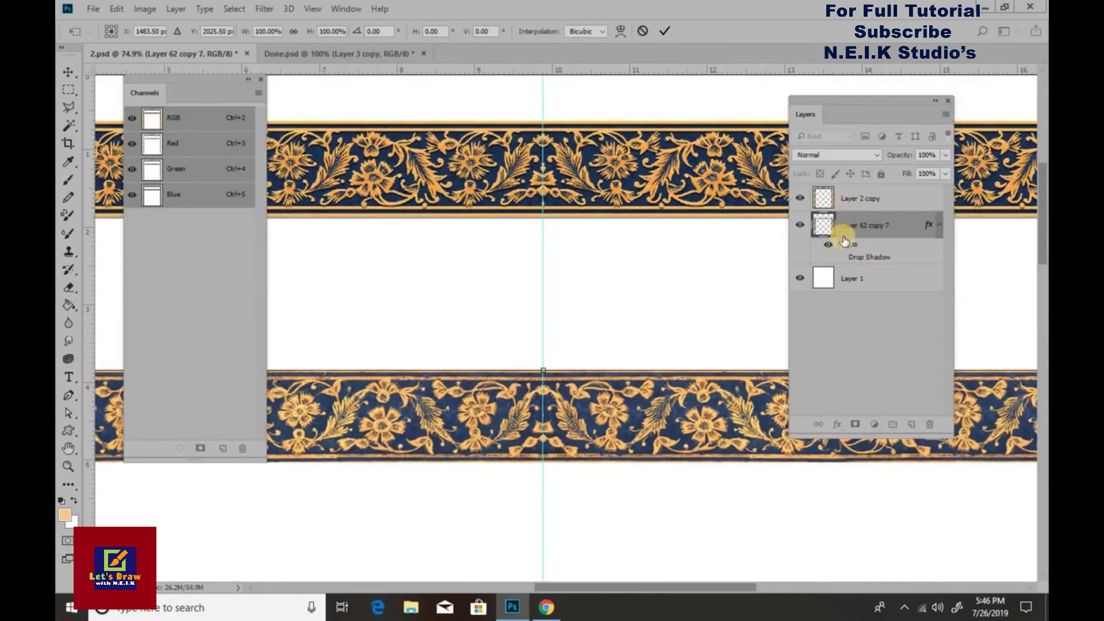
key(Escape)
Duplicate the ornamental band, hide the original, and move the copy below the top border.
key(ctrl+j)
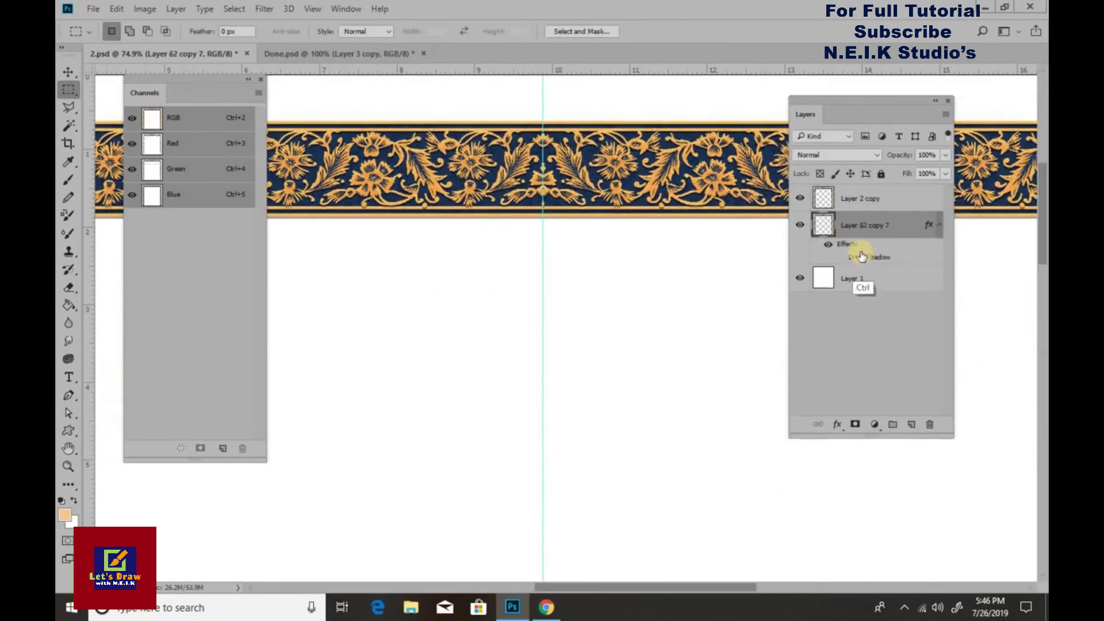
drag(861, 256, 863, 237)
click(803, 279)
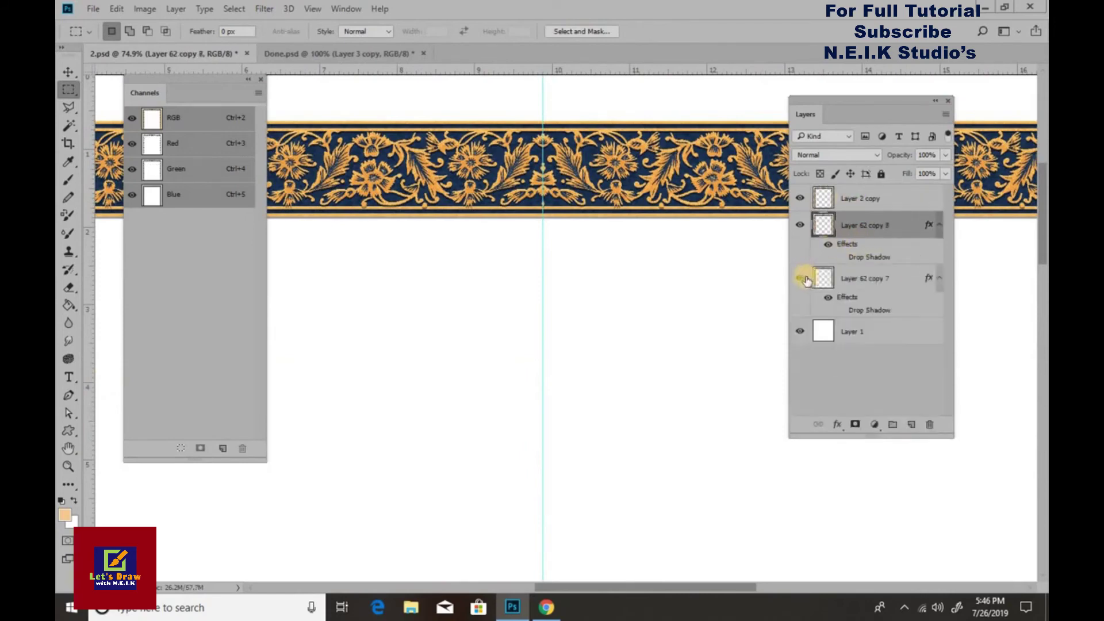
mouse_move(673, 179)
mouse_down()
mouse_move(674, 311)
mouse_move(686, 330)
mouse_up()
Darken the main frame layer with a Levels adjustment, then zoom in on the two border bands.
click(859, 198)
key(ctrl+l)
scroll(516, 230, up, 3)
click(901, 144)
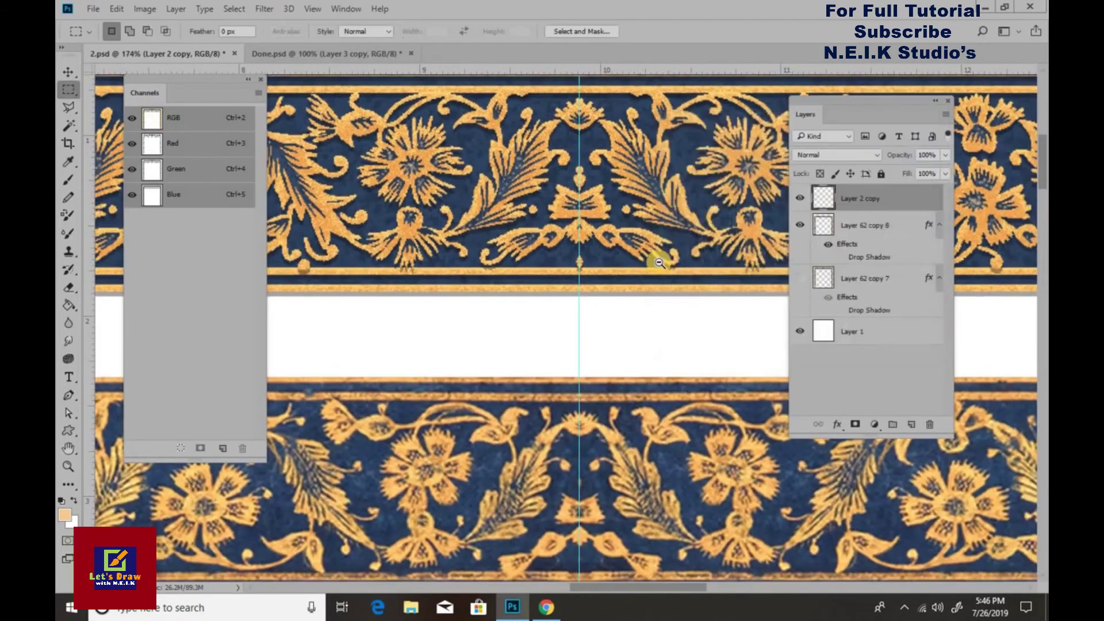
key(ctrl+minus)
key(ctrl+minus)
key(ctrl+minus)
key(m)
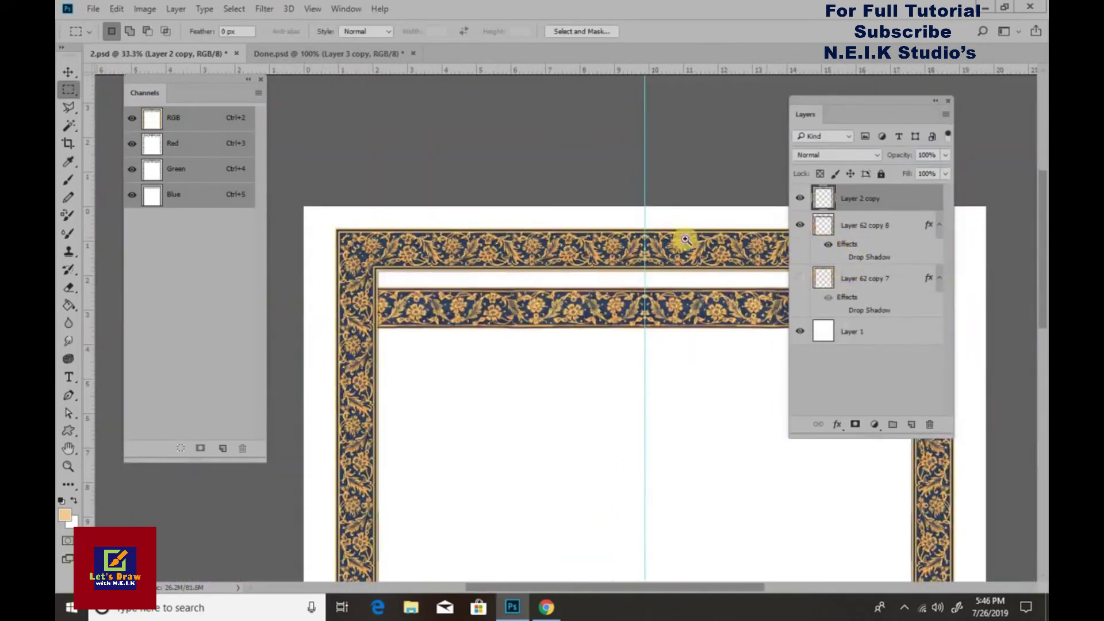
drag(685, 239, 696, 237)
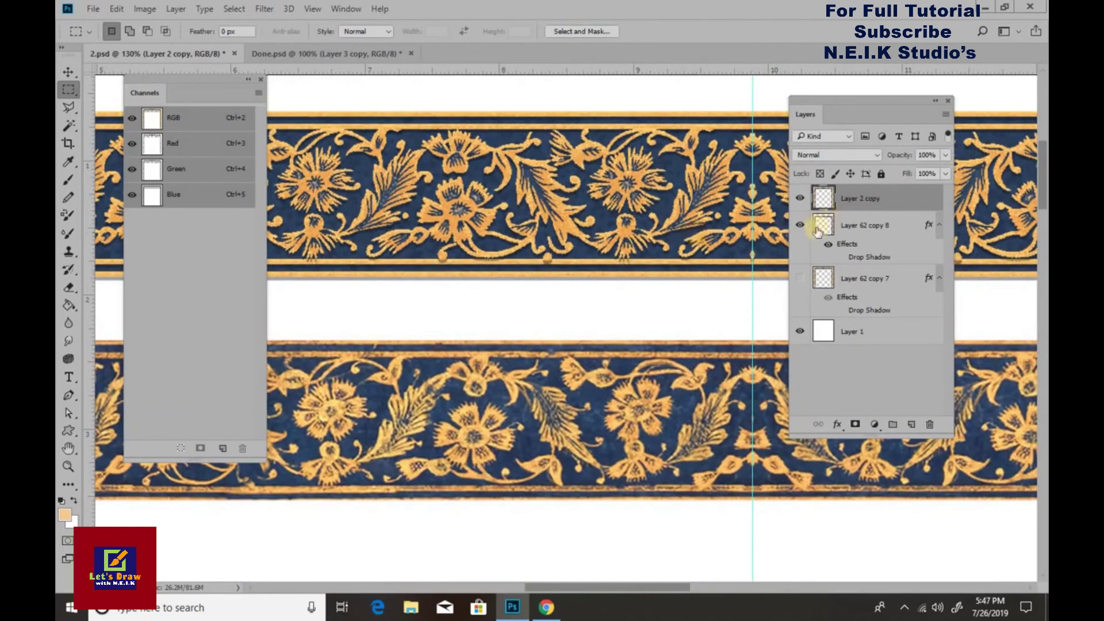
Delete the duplicate band layer, undo the deletion, and zoom out with panels hidden.
click(853, 242)
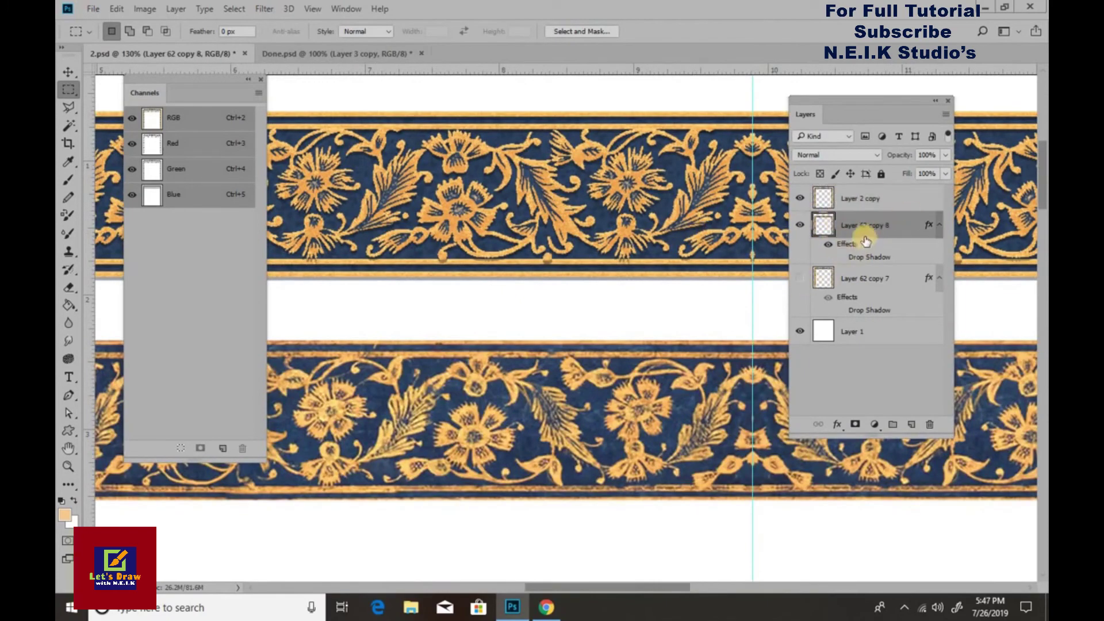
drag(930, 424, 930, 425)
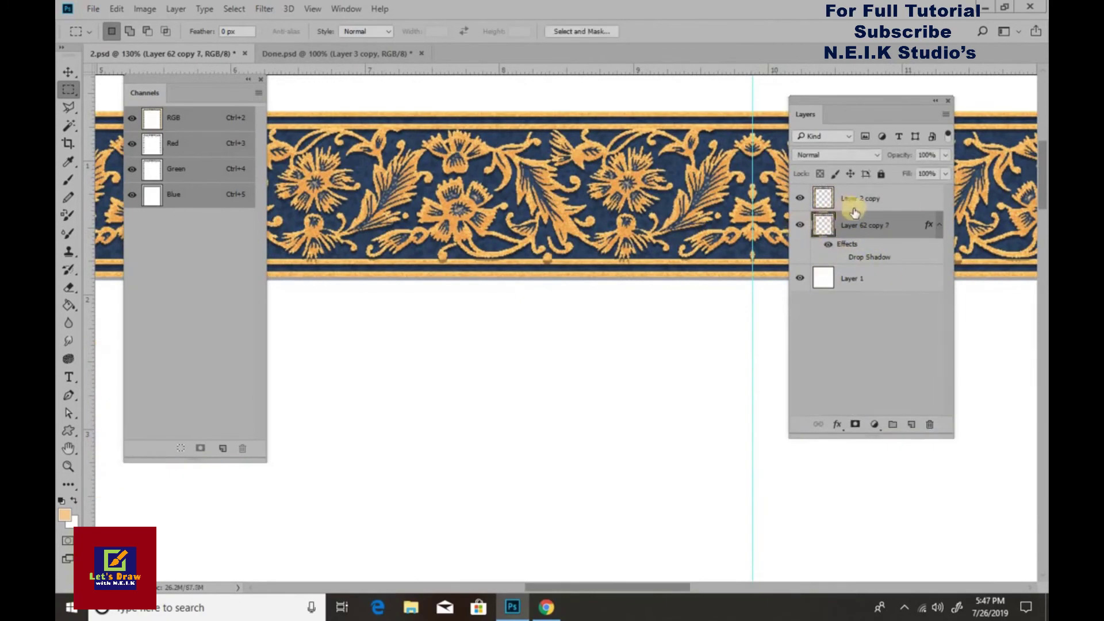
key(ctrl+z)
key(Tab)
key(ctrl+minus)
key(ctrl+minus)
scroll(572, 242, down, 1)
scroll(559, 323, down, 2)
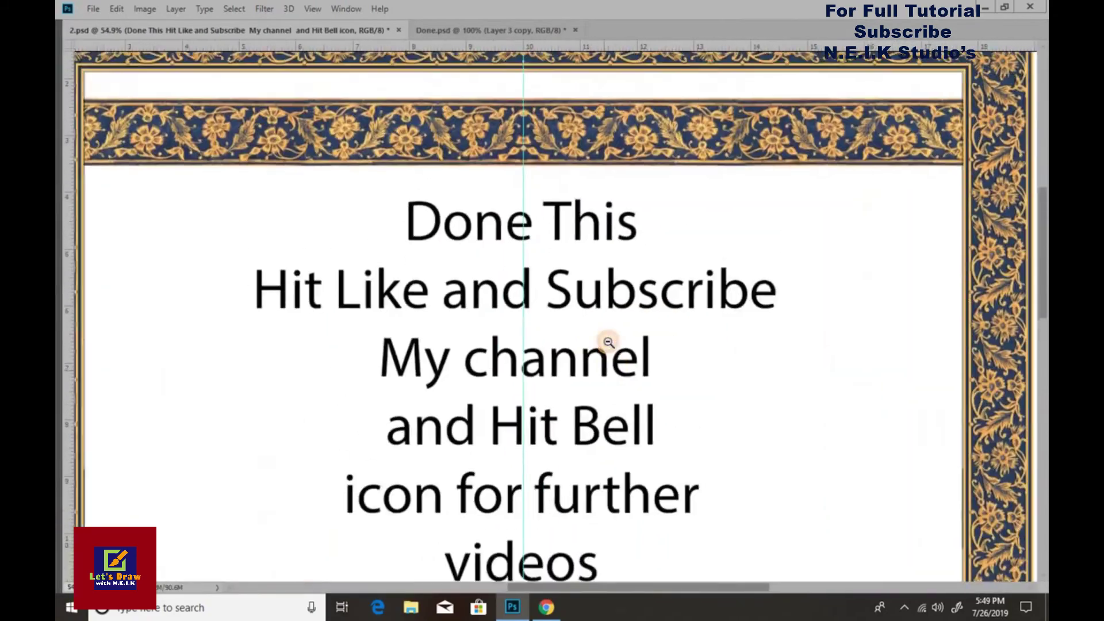
alt+click(609, 342)
alt+click(559, 288)
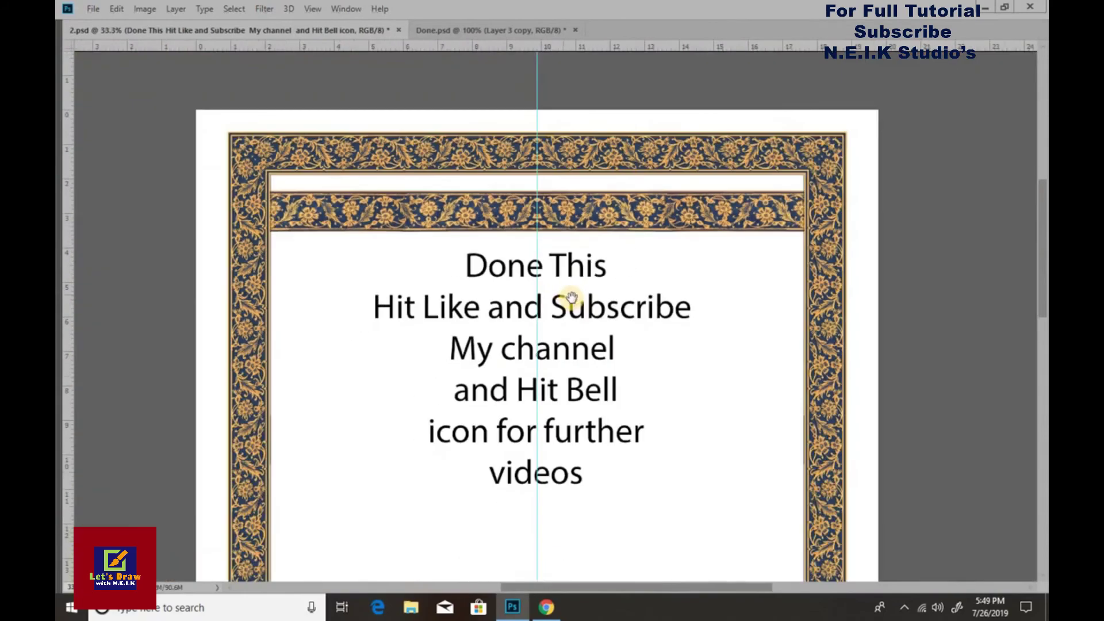
mouse_move(547, 166)
mouse_down()
mouse_move(641, 185)
mouse_move(592, 226)
mouse_move(591, 322)
mouse_move(589, 310)
mouse_up()
mouse_move(547, 394)
mouse_down()
mouse_move(537, 443)
mouse_move(525, 230)
mouse_move(479, 269)
mouse_up()
scroll(479, 268, down, 3)
scroll(501, 313, down, 3)
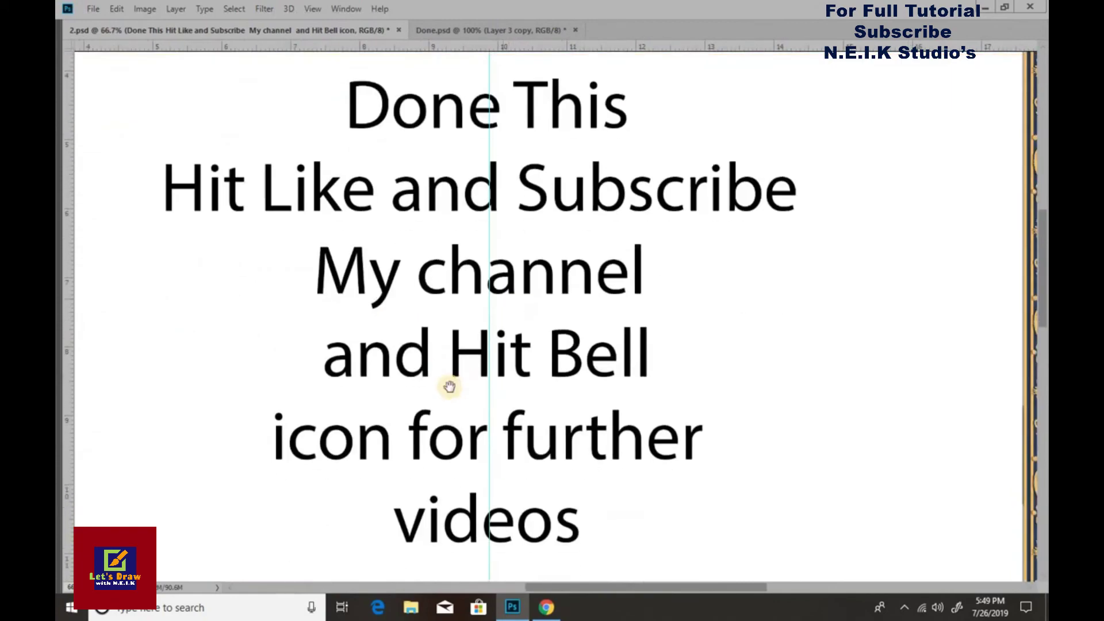
scroll(449, 387, down, 1)
scroll(547, 323, down, 1)
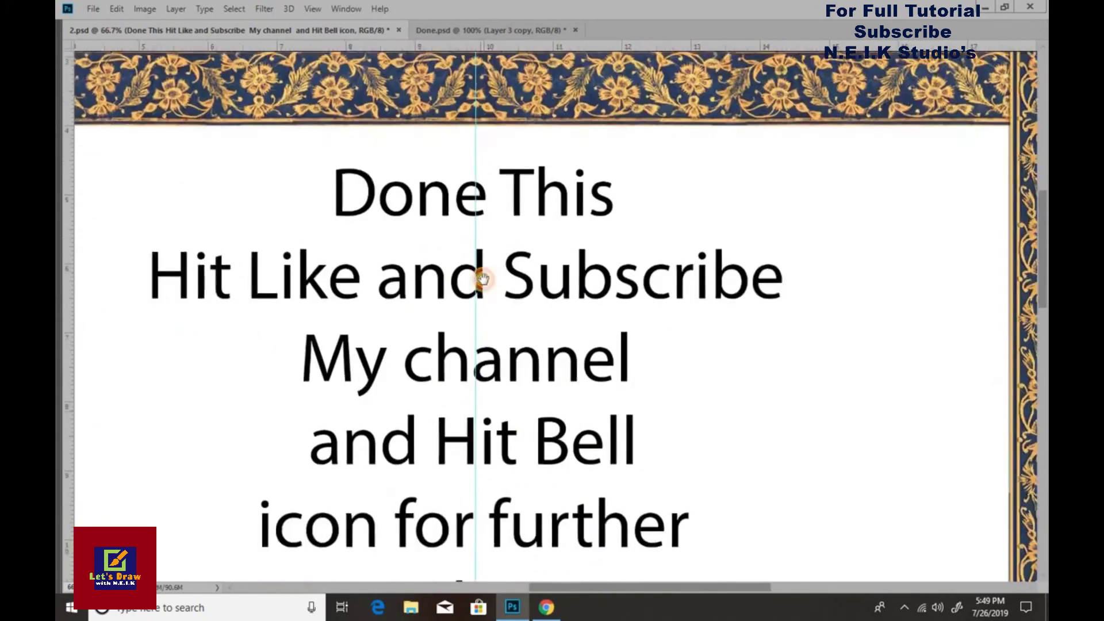
scroll(487, 275, up, 2)
scroll(493, 264, up, 2)
drag(493, 270, 544, 299)
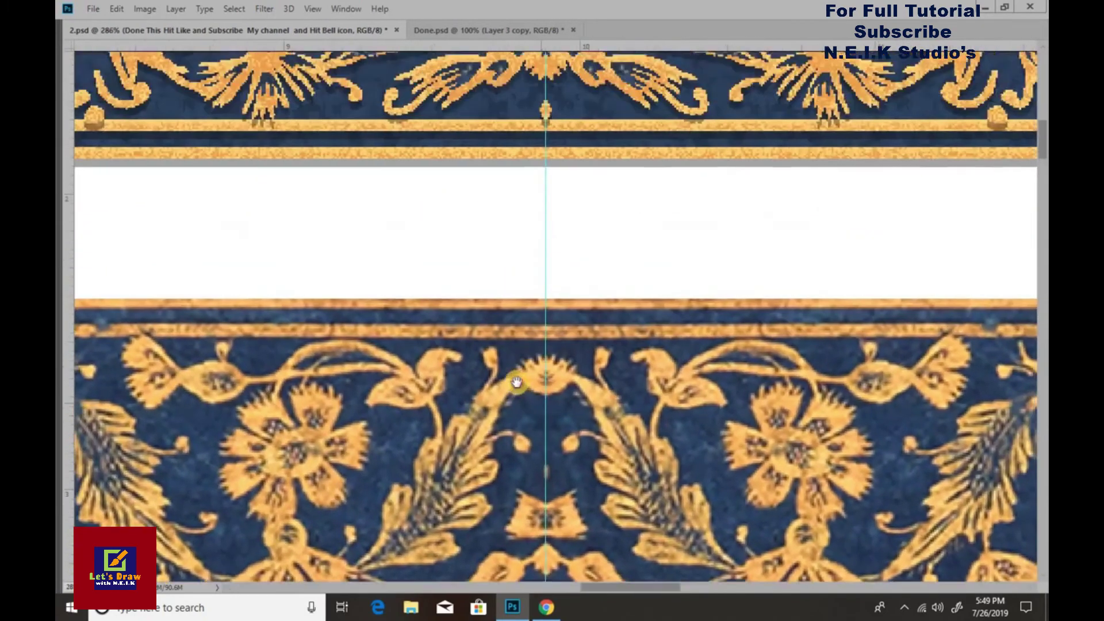
scroll(485, 223, down, 5)
scroll(485, 224, down, 3)
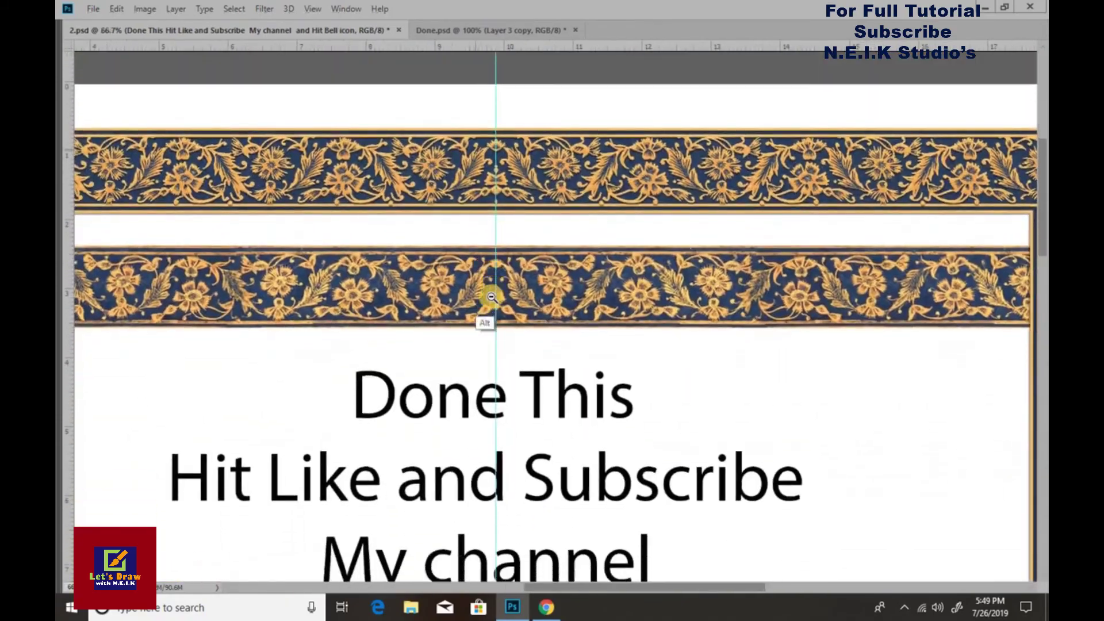
scroll(488, 311, down, 2)
scroll(581, 300, down, 1)
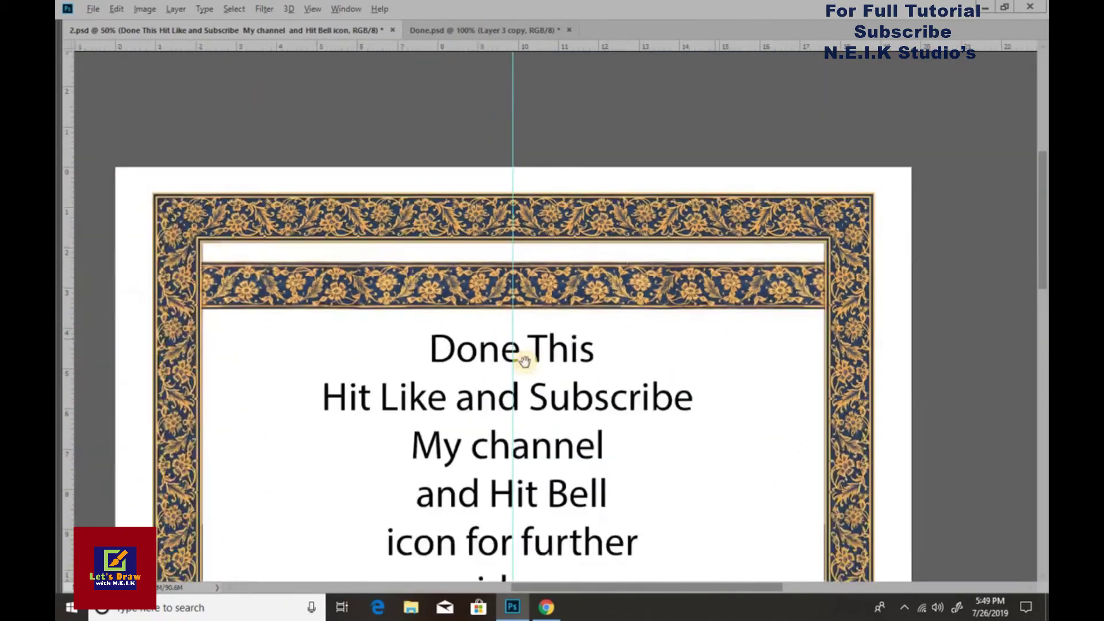